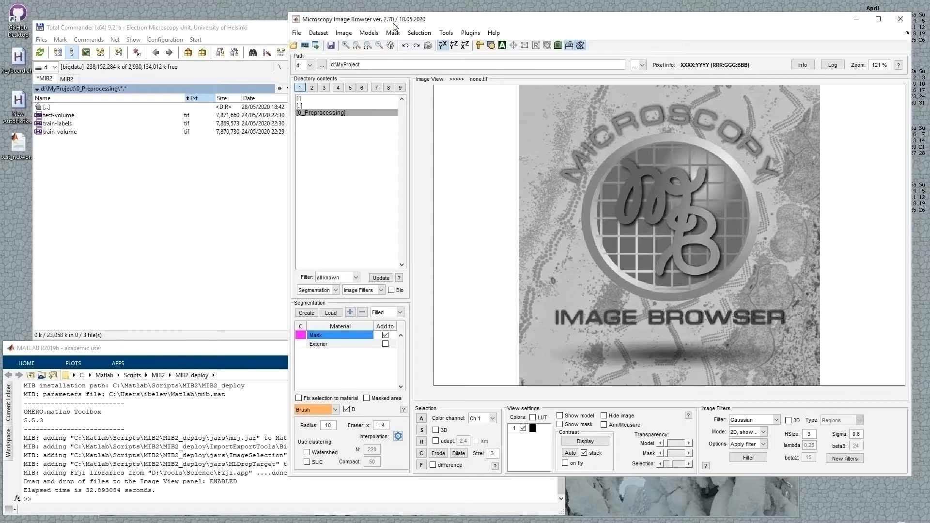
# Open the Deep learning segmentation tool and choose 2D U-net as the network architecture
pyautogui.click(446, 33)
pyautogui.moveTo(426, 38)
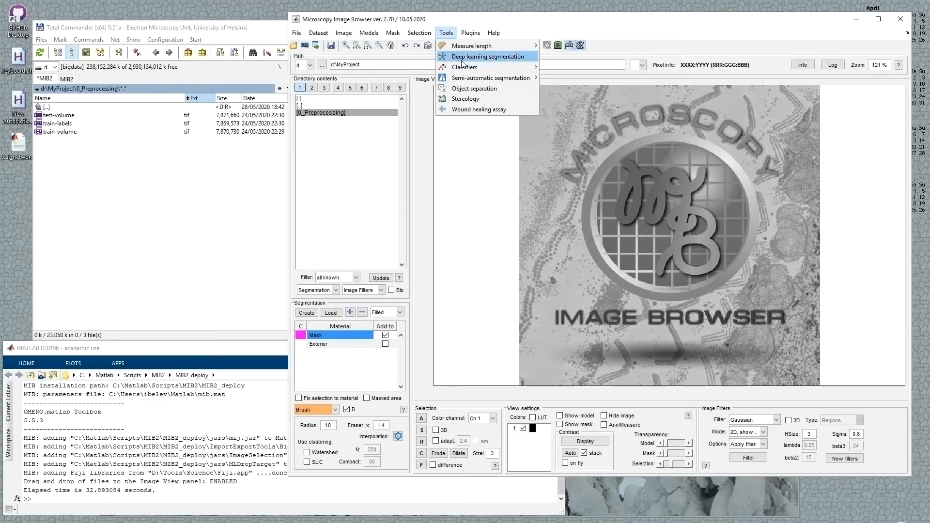
pyautogui.click(512, 59)
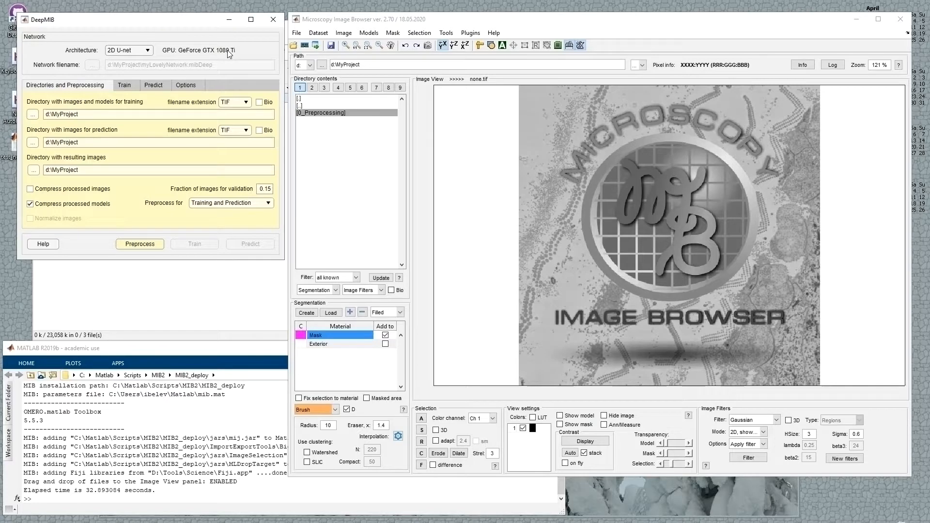
pyautogui.click(147, 50)
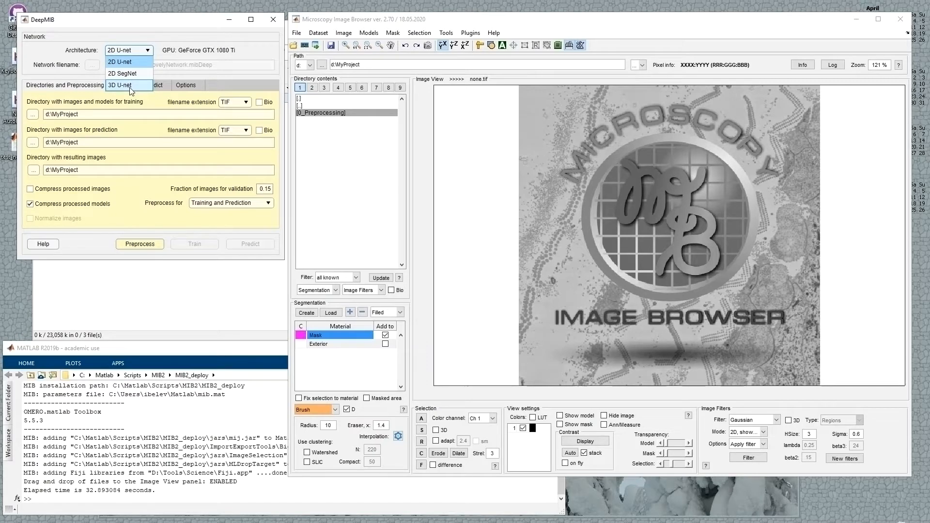
pyautogui.click(132, 61)
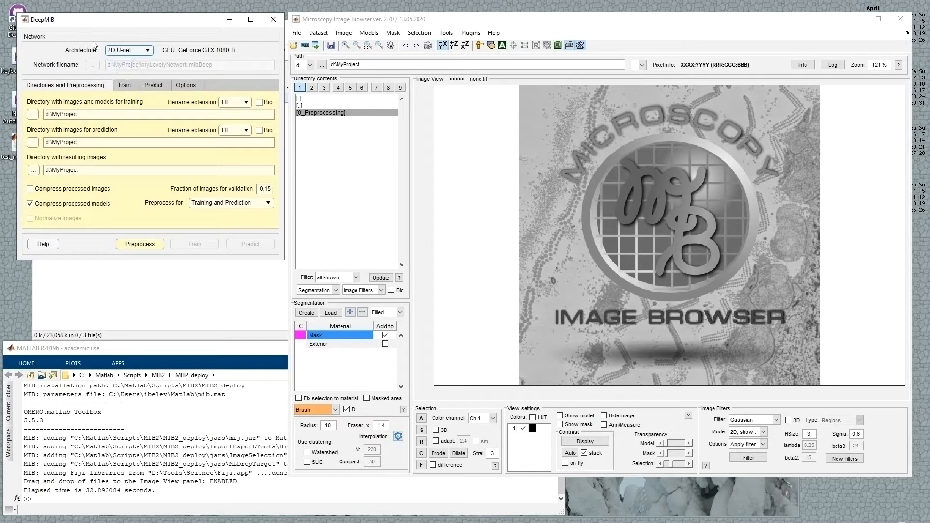
# Switch to the web browser and read the U-Net page and the opening sections of the "Conv Nets for dummies" article
pyautogui.moveTo(929, 88); pyautogui.dragTo(771, 40)
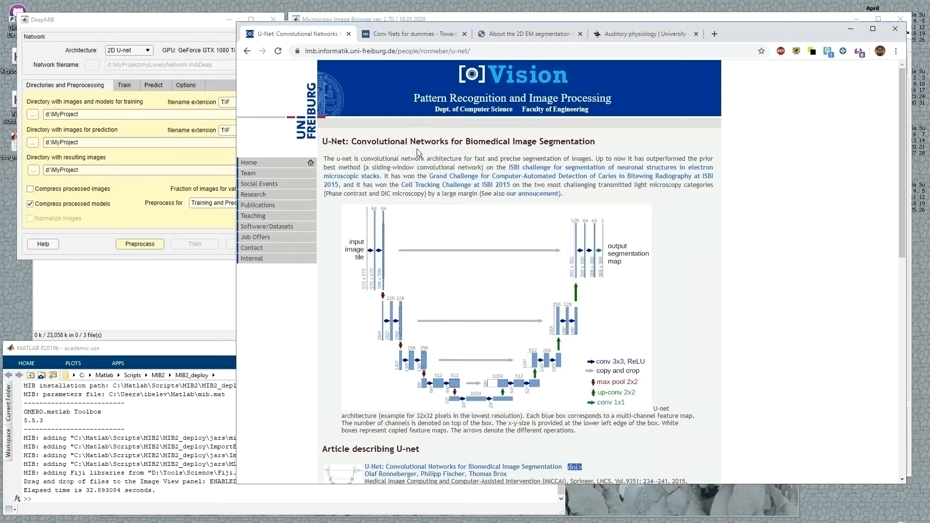
pyautogui.click(405, 35)
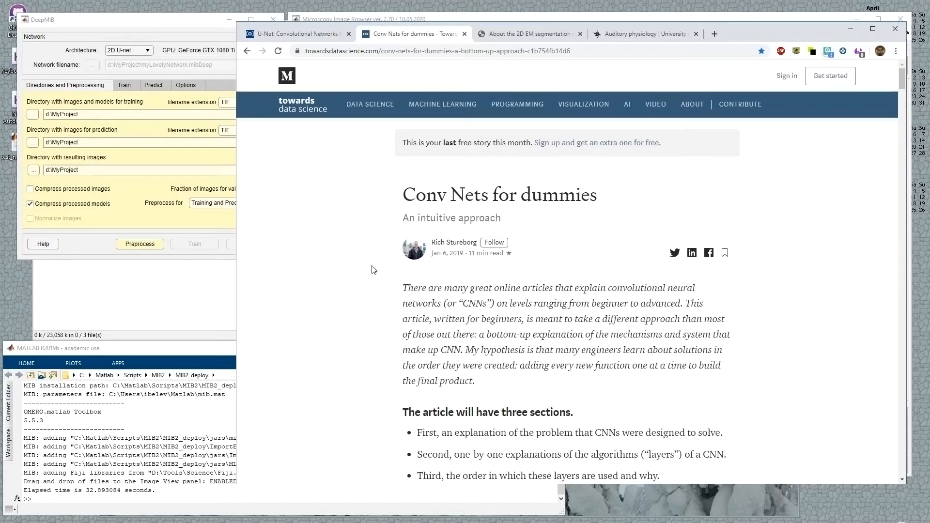
pyautogui.scroll(-3, 457, 316)
pyautogui.scroll(-3, 457, 315)
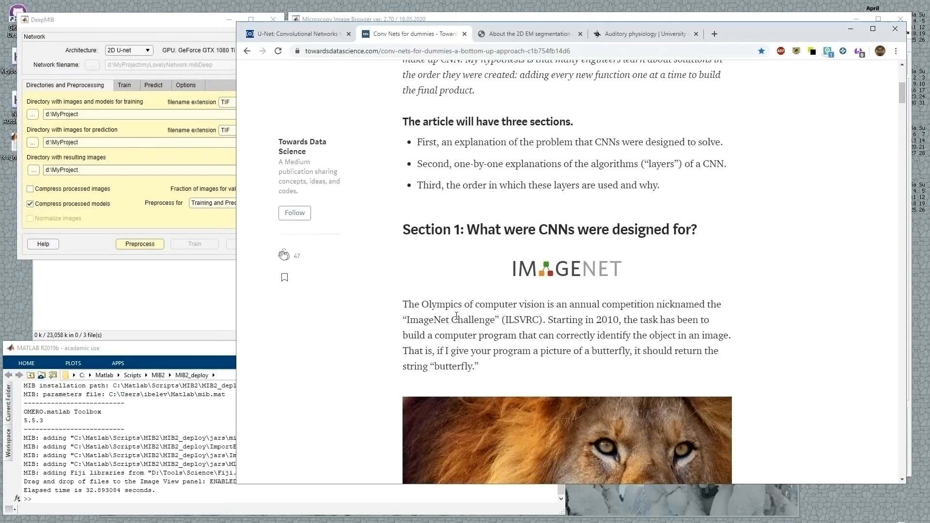
pyautogui.scroll(-9, 456, 315)
pyautogui.scroll(-4, 456, 316)
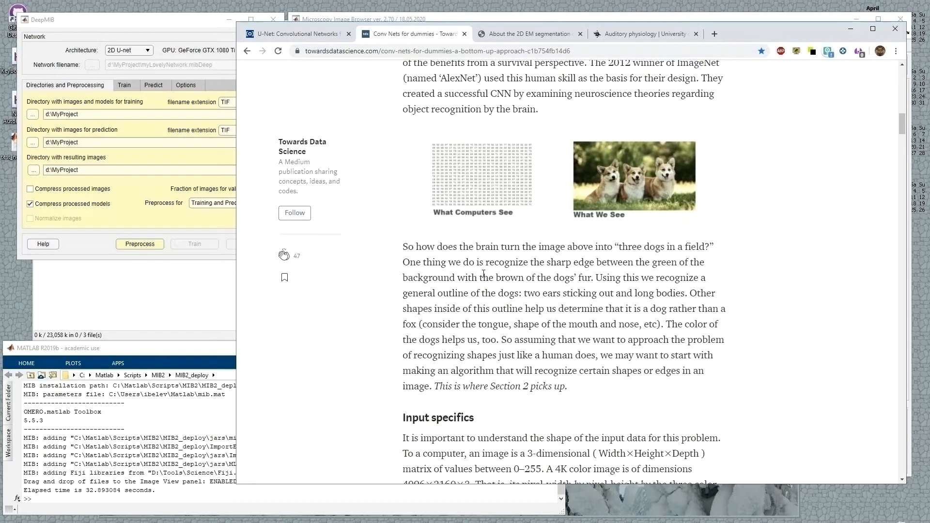
pyautogui.scroll(-9, 484, 274)
pyautogui.scroll(-5, 484, 277)
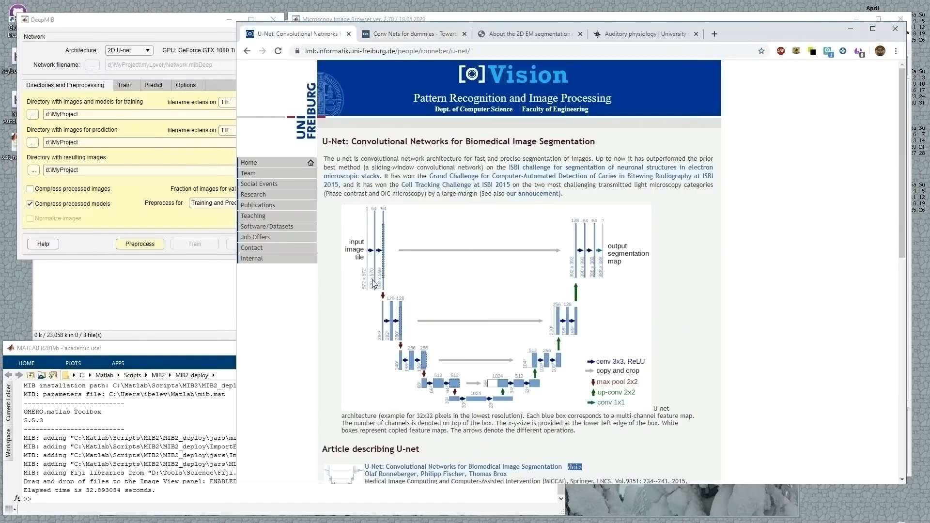
# Examine the convolution layer section of the Conv Nets article, covering the filter matrix, receptive field and dot-product examples
pyautogui.click(394, 34)
pyautogui.scroll(-1, 448, 149)
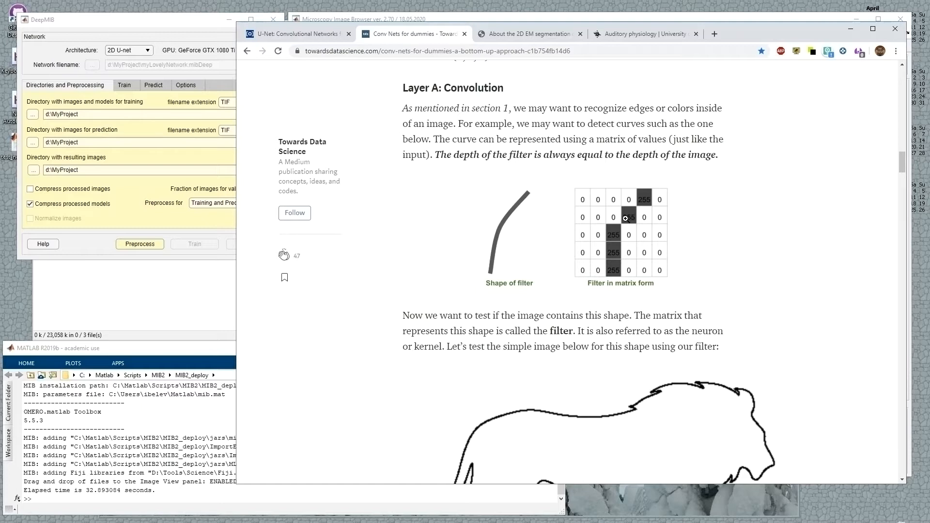
pyautogui.scroll(-2, 625, 219)
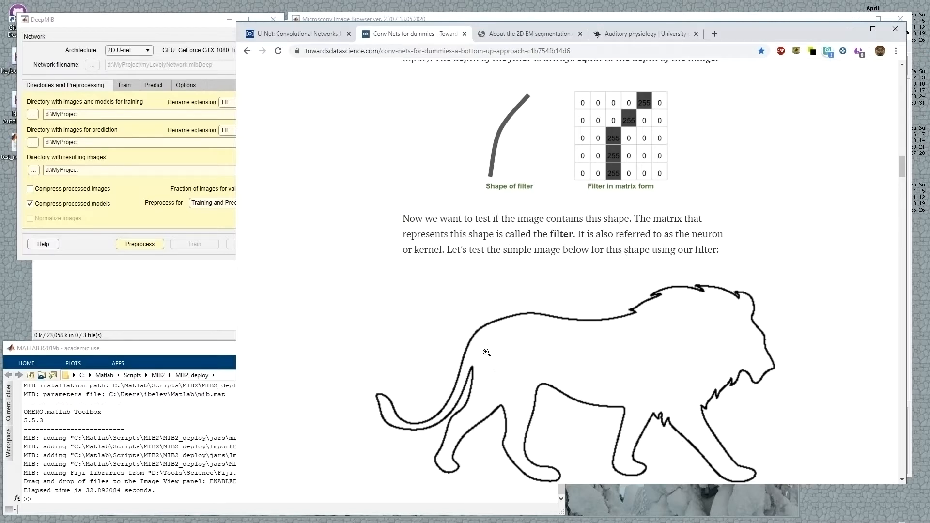
pyautogui.scroll(-4, 486, 354)
pyautogui.scroll(-4, 489, 359)
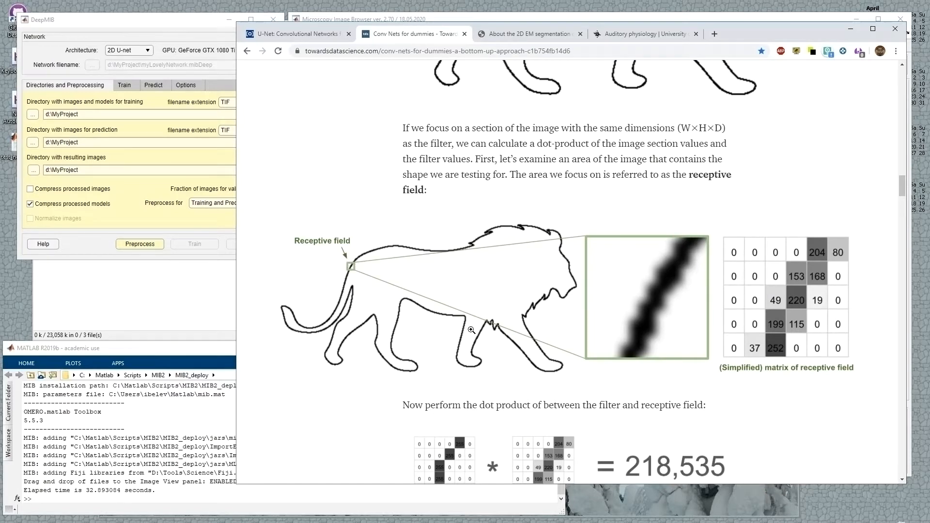
pyautogui.scroll(-2, 474, 338)
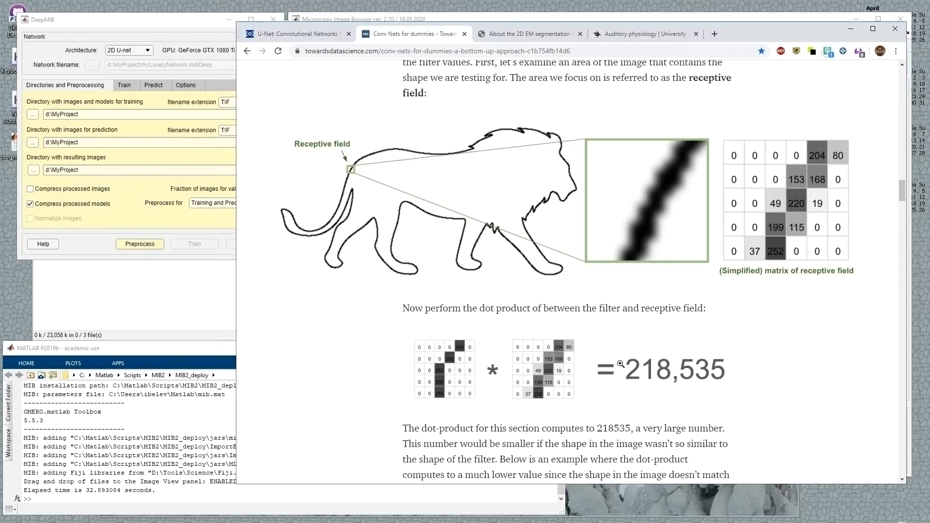
pyautogui.scroll(-5, 527, 229)
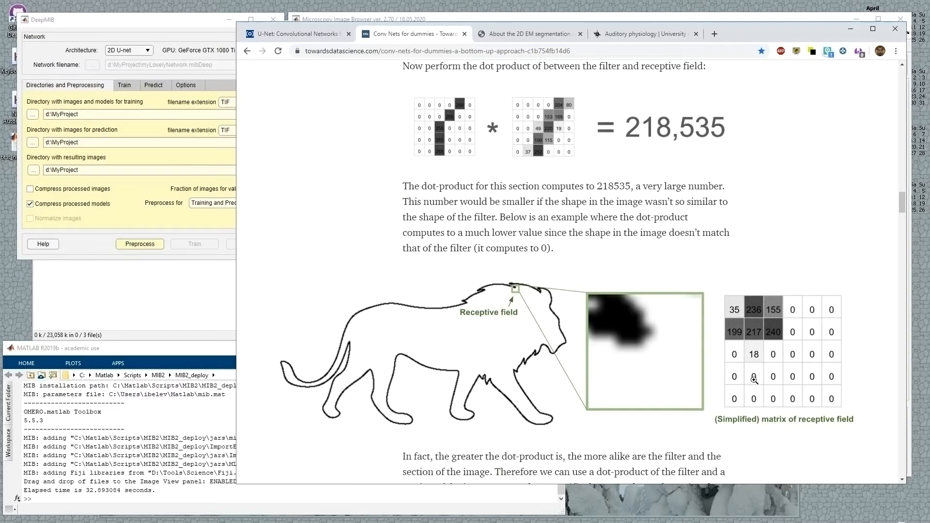
# Examine the activation map illustration and the start of the pooling section in the Conv Nets article
pyautogui.scroll(-5, 662, 330)
pyautogui.scroll(-4, 662, 329)
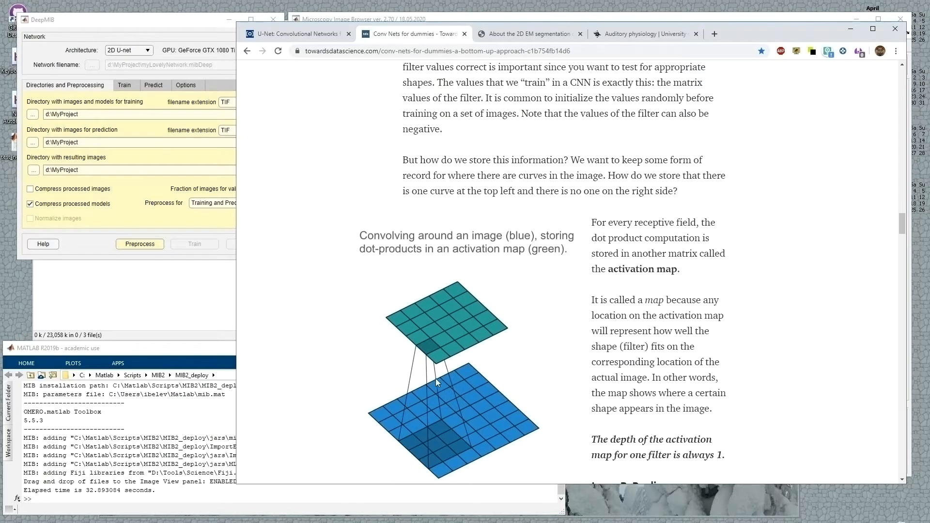
pyautogui.scroll(-1, 519, 400)
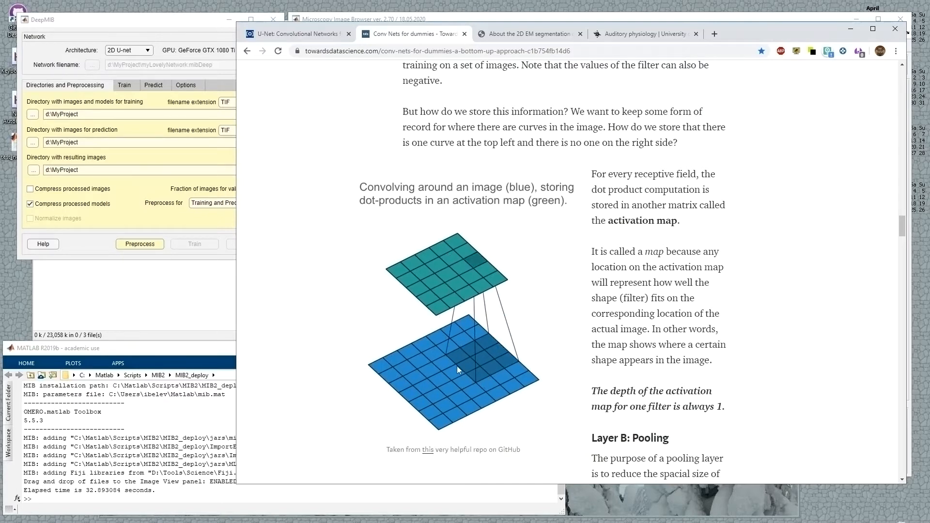
pyautogui.scroll(-4, 364, 325)
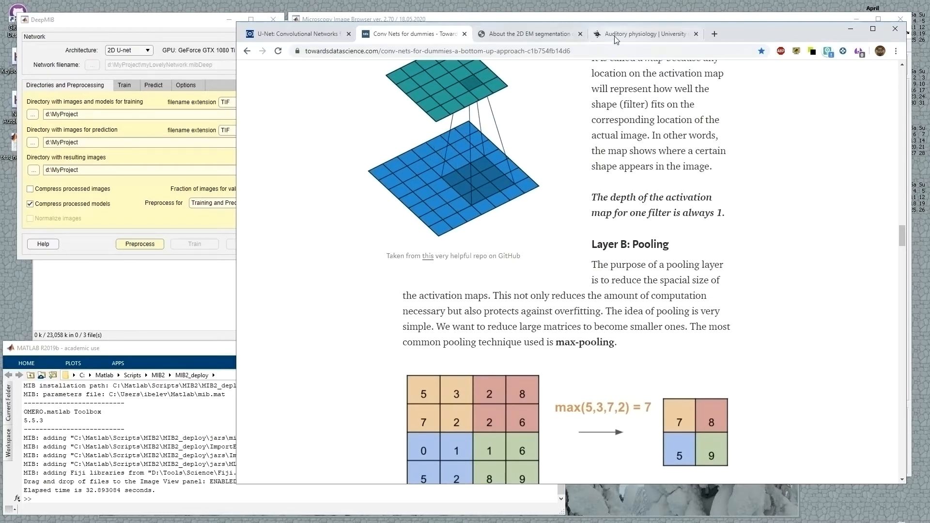
# Compare the U-Net architecture diagram with the article's activation map and max-pooling illustrations
pyautogui.click(298, 33)
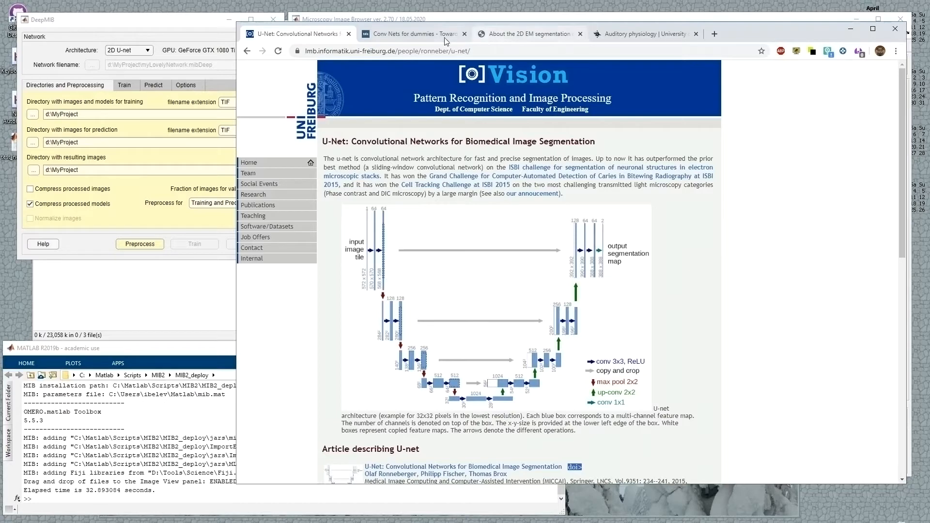
pyautogui.click(411, 33)
pyautogui.scroll(2, 458, 253)
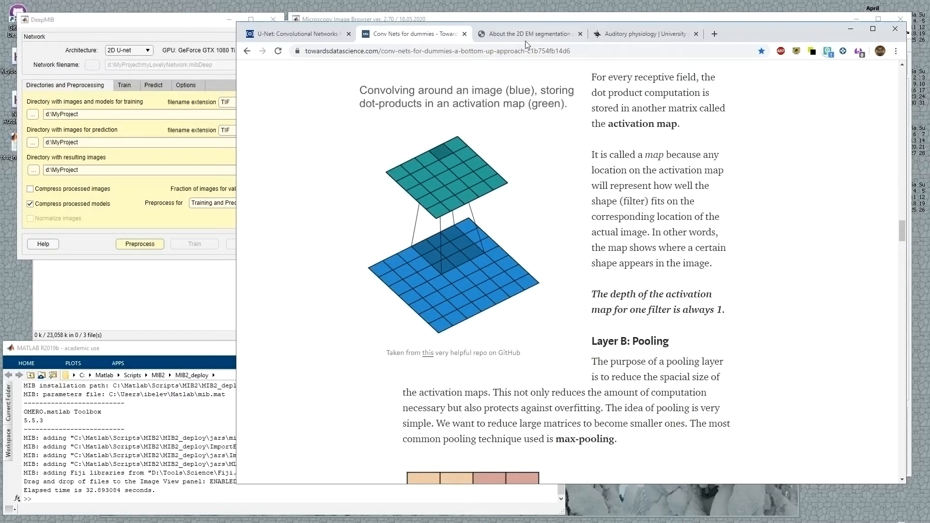
pyautogui.click(319, 34)
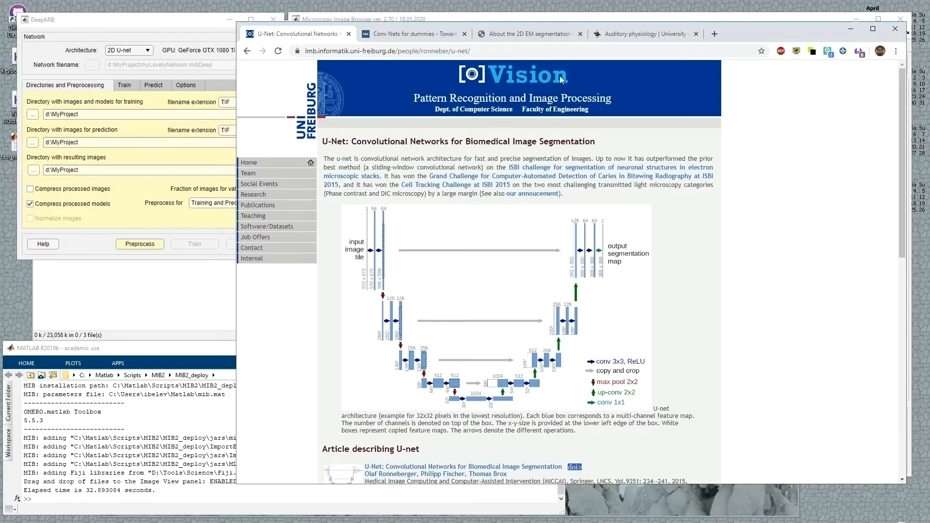
pyautogui.click(404, 34)
pyautogui.scroll(-3, 562, 290)
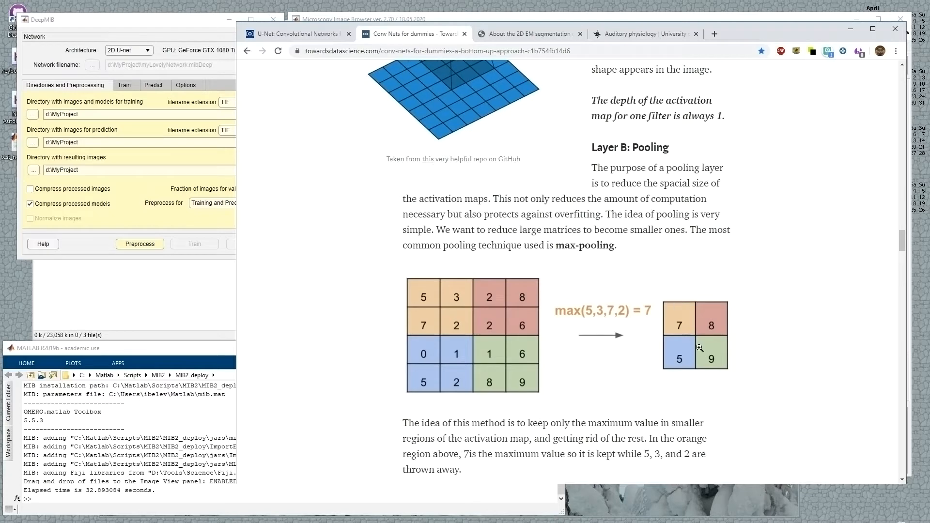
# Check the U-Net diagram against the article's pooling and fully-connected layer sections, and move the browser off screen to return to DeepMIB
pyautogui.click(300, 33)
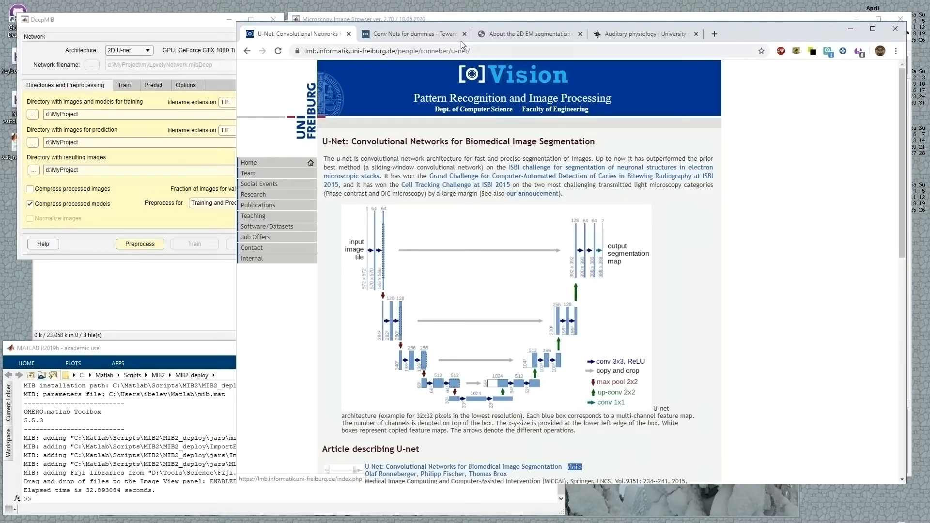
pyautogui.click(409, 33)
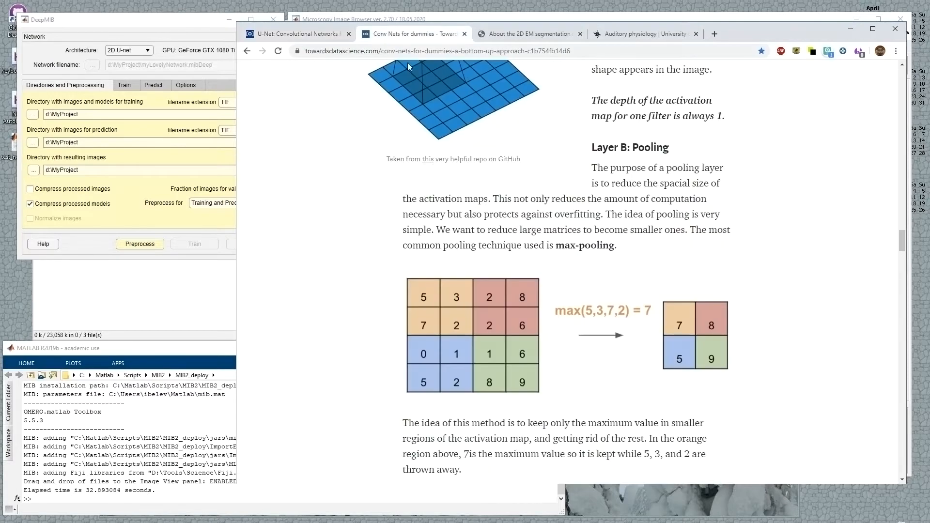
pyautogui.scroll(-2, 629, 179)
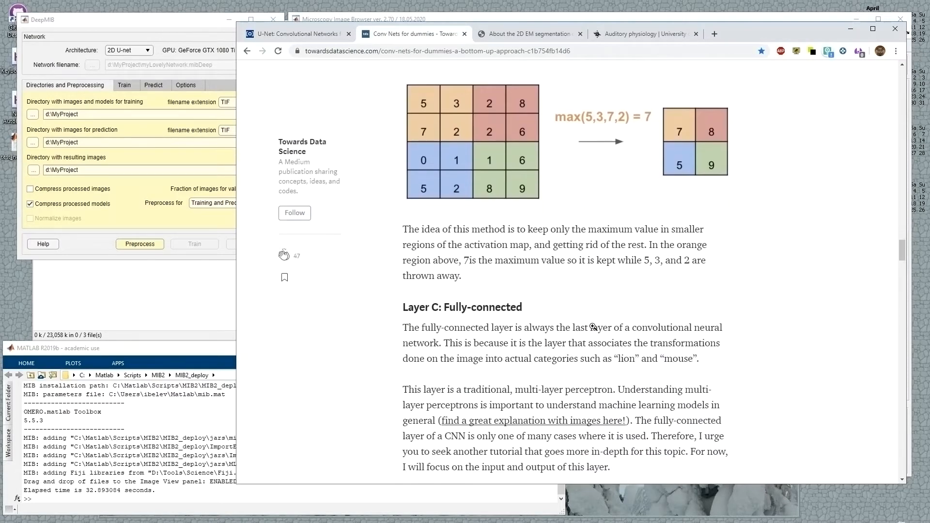
pyautogui.click(290, 35)
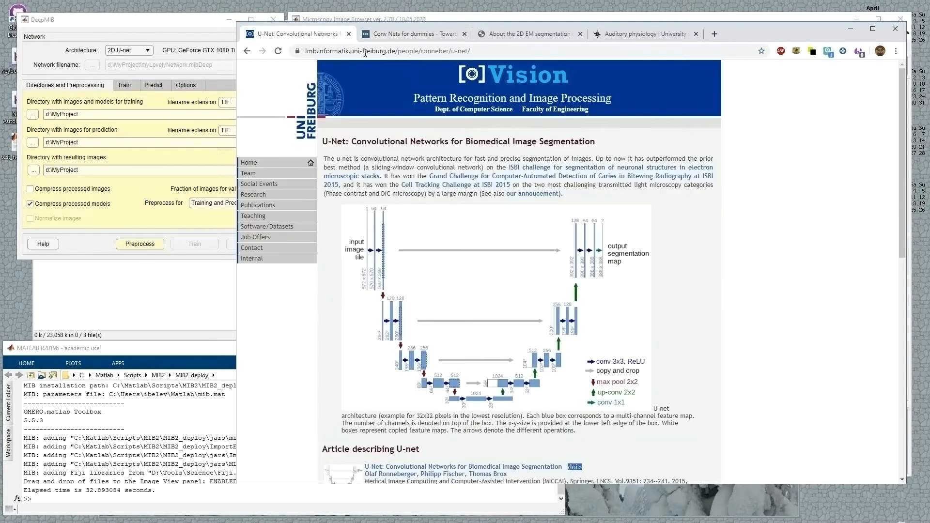
pyautogui.moveTo(763, 30); pyautogui.dragTo(929, 67)
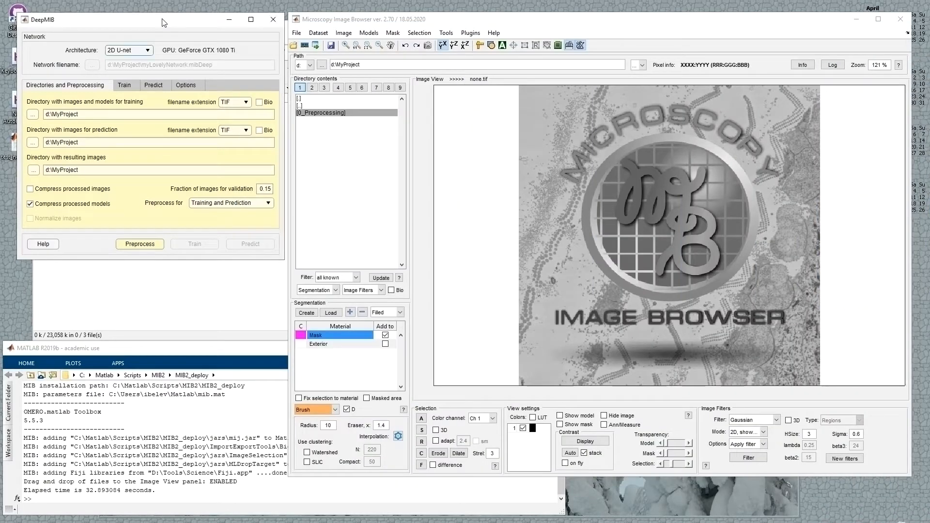
# Review DeepMIB's training and prediction settings, and return to the directories and preprocessing settings
pyautogui.click(121, 85)
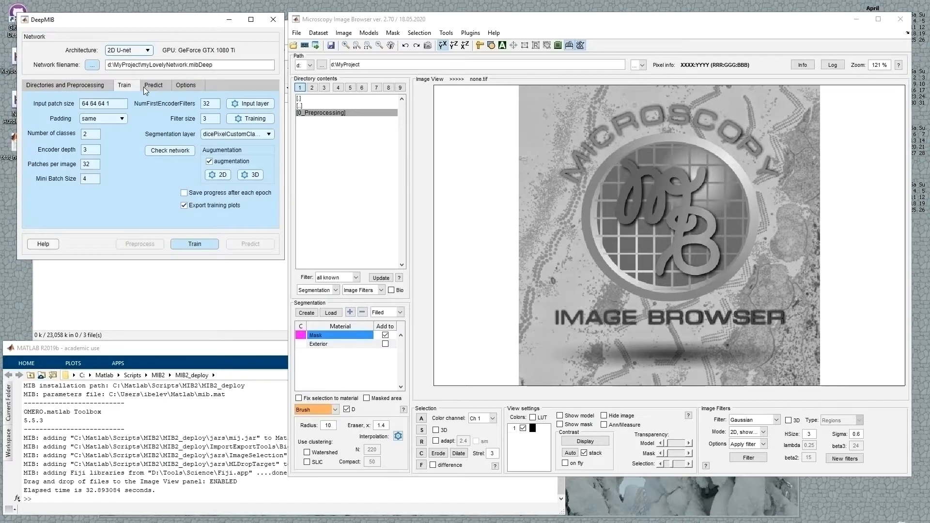
pyautogui.click(143, 86)
pyautogui.click(127, 85)
pyautogui.click(85, 85)
pyautogui.click(127, 86)
pyautogui.click(29, 85)
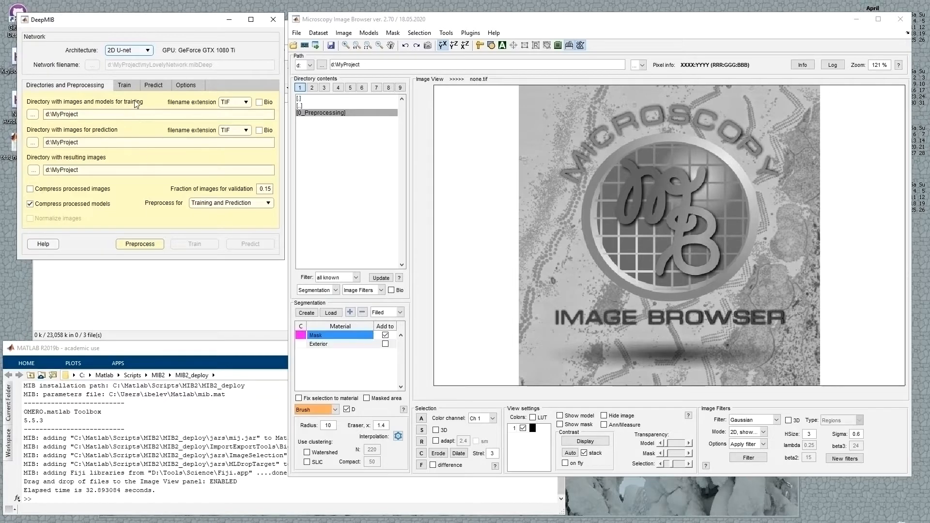
pyautogui.click(125, 87)
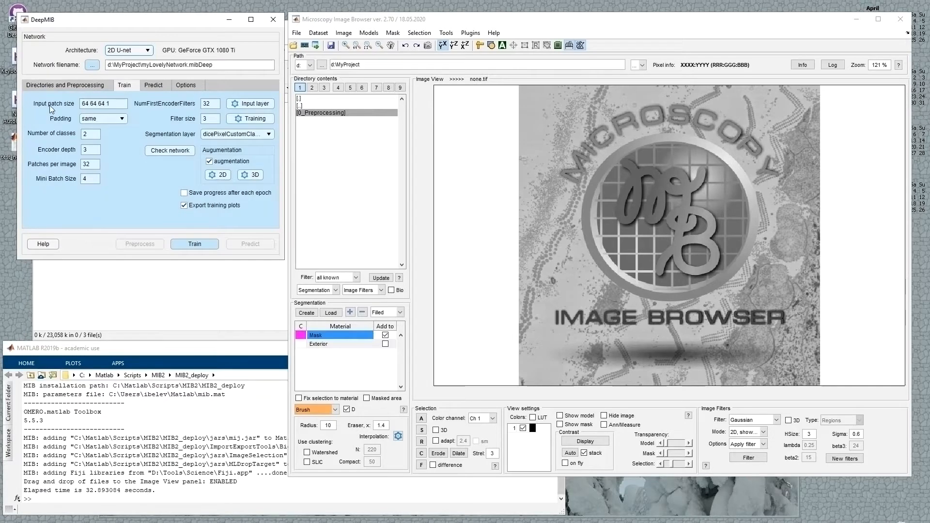
pyautogui.click(155, 86)
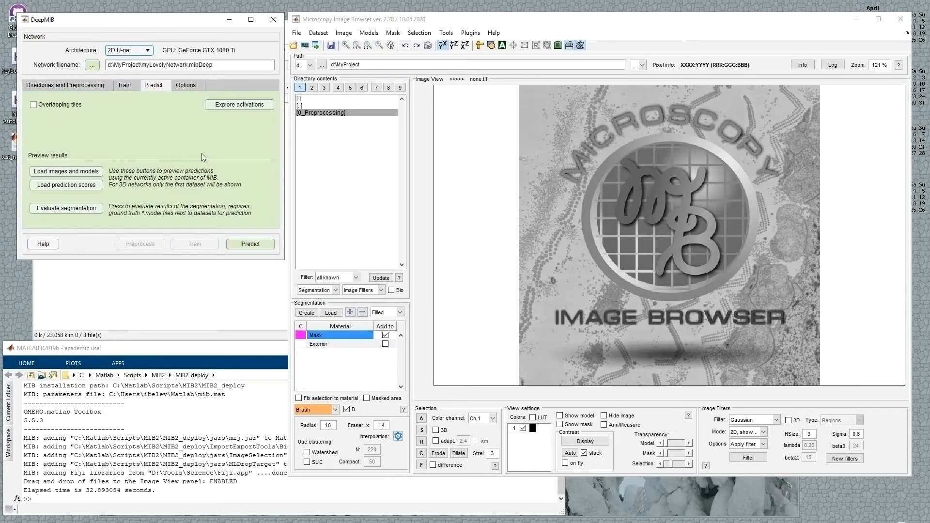
pyautogui.click(70, 83)
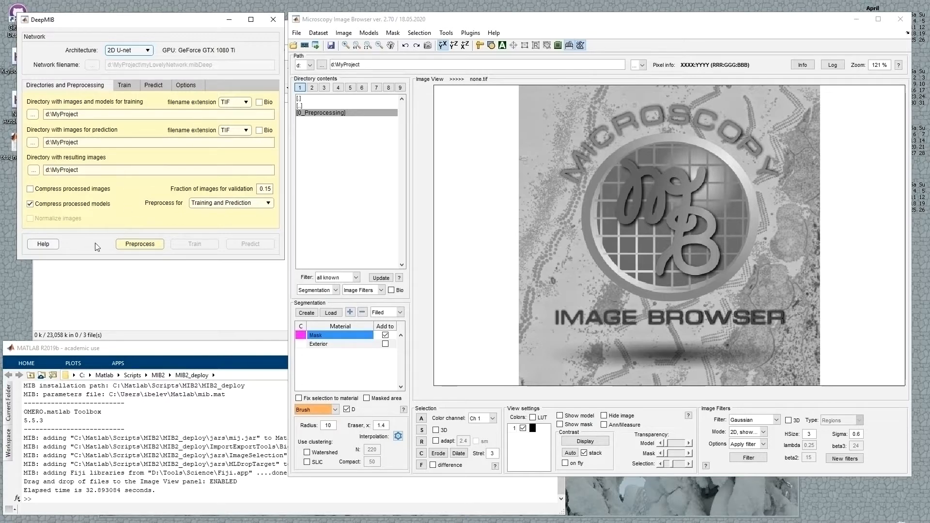
# Open the Deep MIB help page, examine its training and prediction workflow diagram, and minimize the help window
pyautogui.click(42, 244)
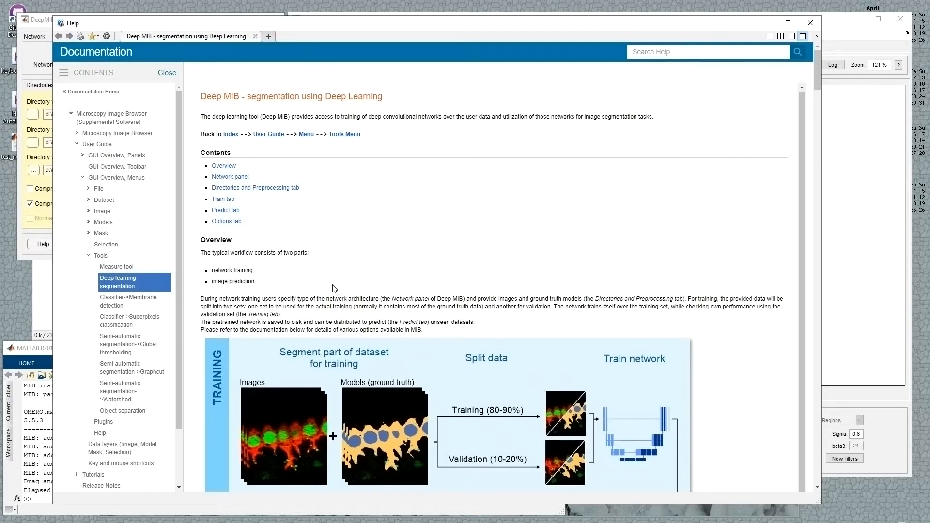
pyautogui.scroll(-5, 335, 288)
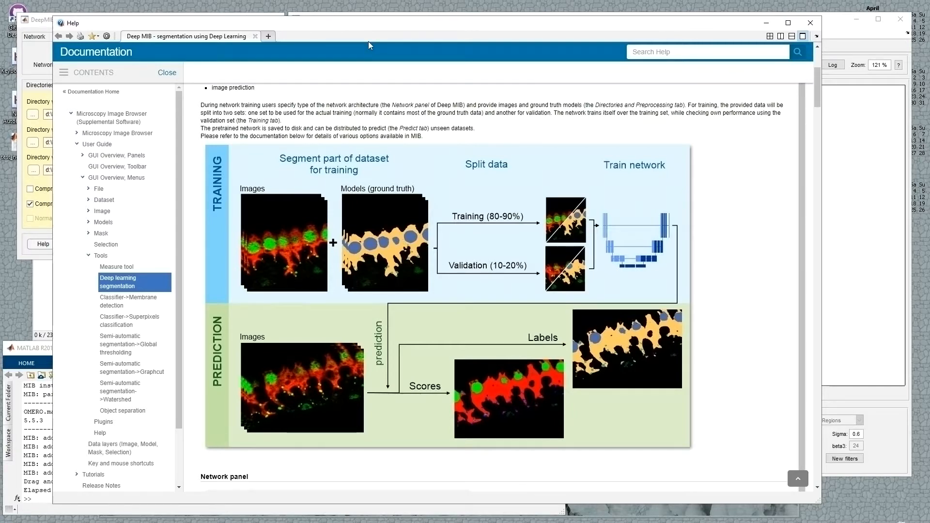
pyautogui.moveTo(368, 25); pyautogui.dragTo(390, 25)
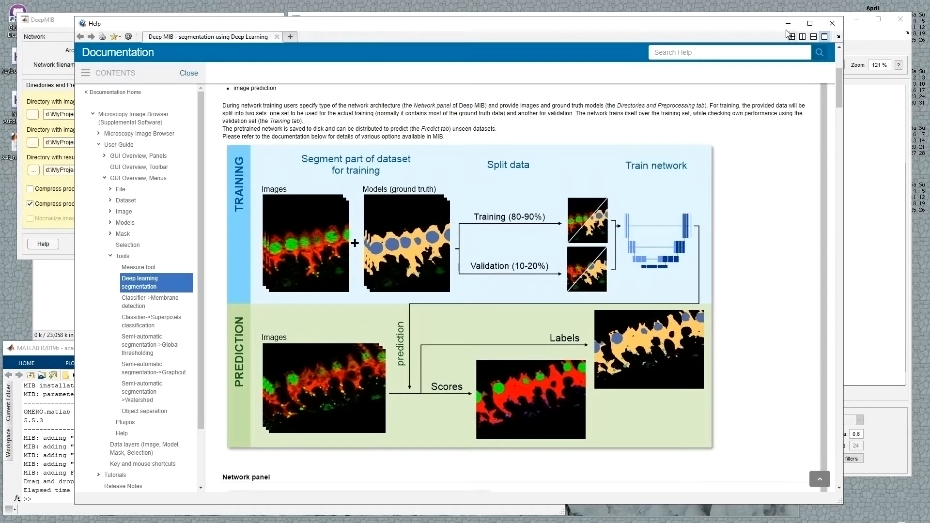
pyautogui.click(786, 25)
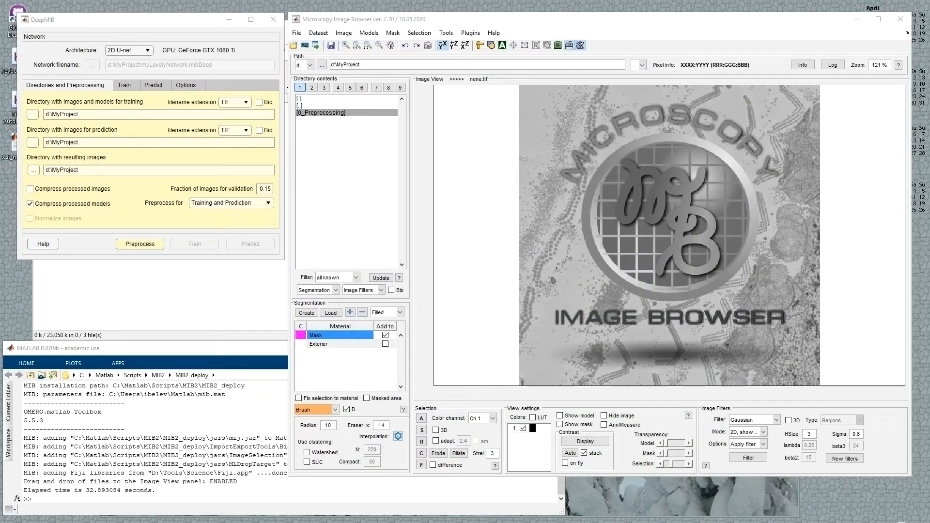
# Examine the ISBI Challenge home and Downloads pages for the training and test data descriptions, and move the browser off screen
pyautogui.moveTo(929, 79); pyautogui.dragTo(668, 39)
pyautogui.click(423, 40)
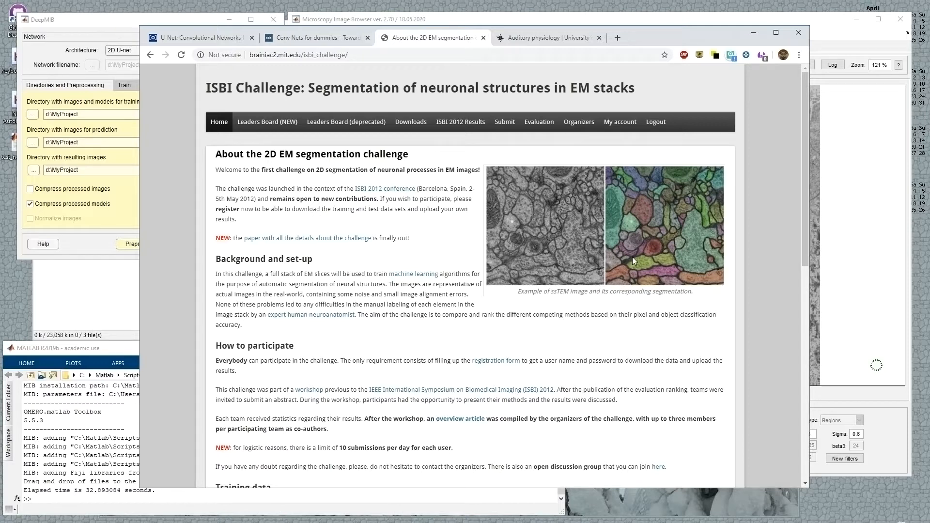
pyautogui.click(410, 123)
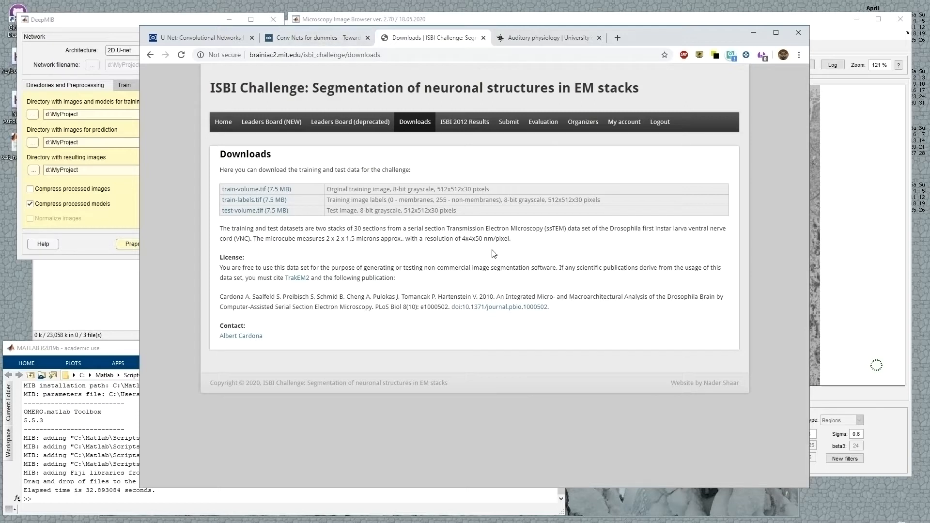
pyautogui.moveTo(411, 228); pyautogui.dragTo(545, 235)
pyautogui.moveTo(463, 240); pyautogui.dragTo(484, 241)
pyautogui.click(500, 241)
pyautogui.moveTo(656, 38); pyautogui.dragTo(929, 60)
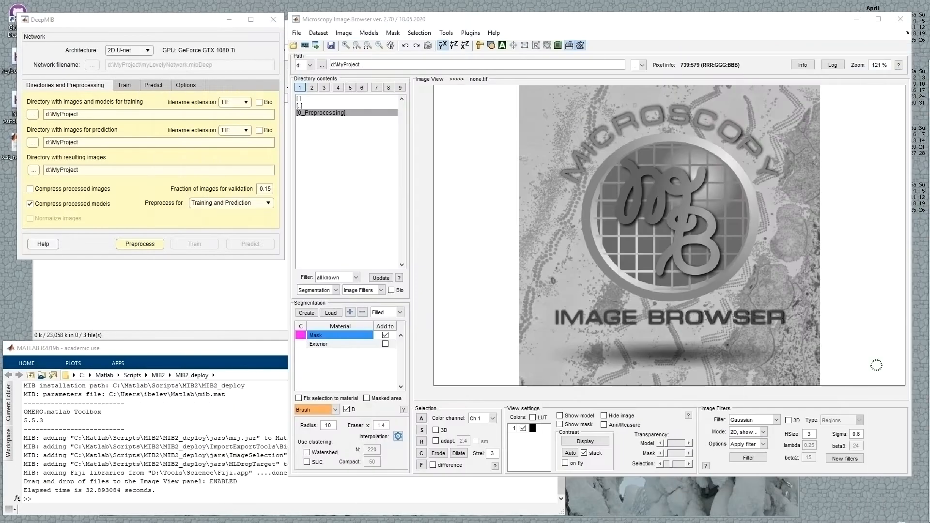
# Open the 0_Preprocessing folder in Microscopy Image Browser and in Total Commander, and go through its three TIF files
pyautogui.doubleClick(334, 113)
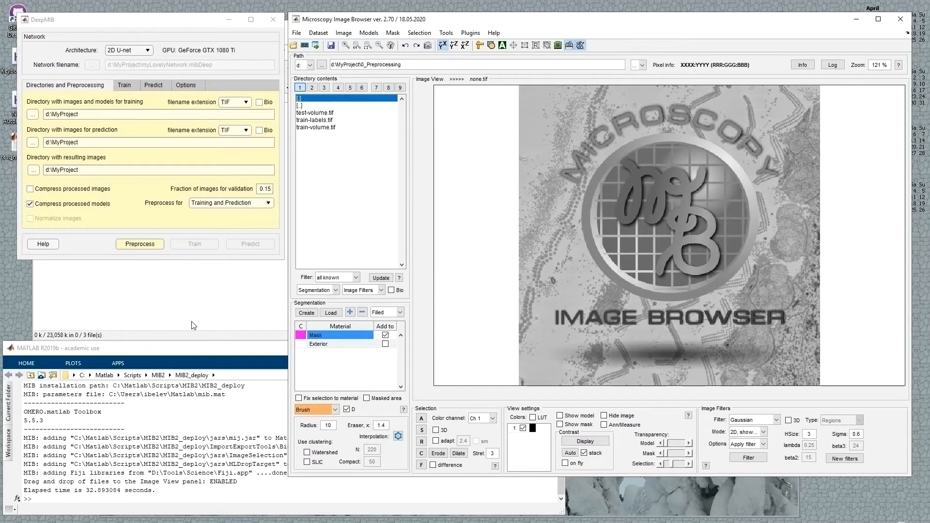
pyautogui.click(194, 325)
pyautogui.press('Return')
pyautogui.press('Up')
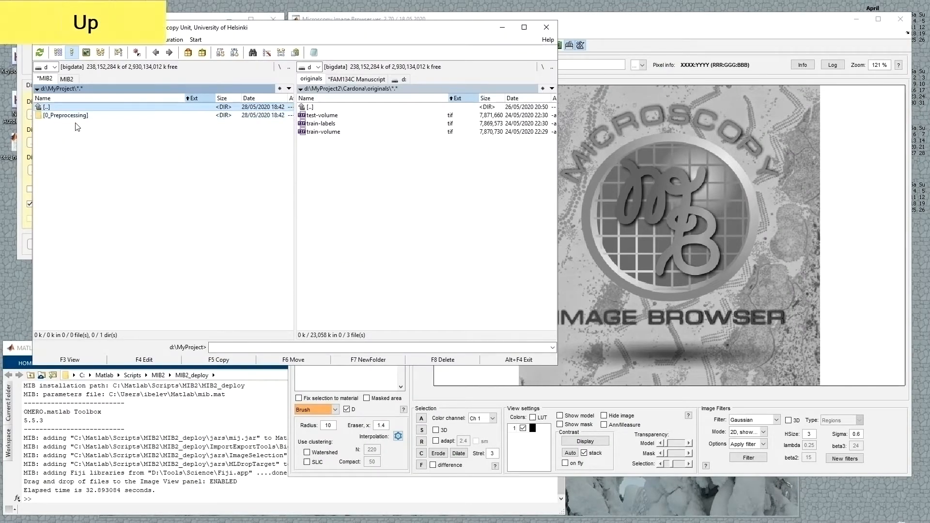
pyautogui.click(73, 118)
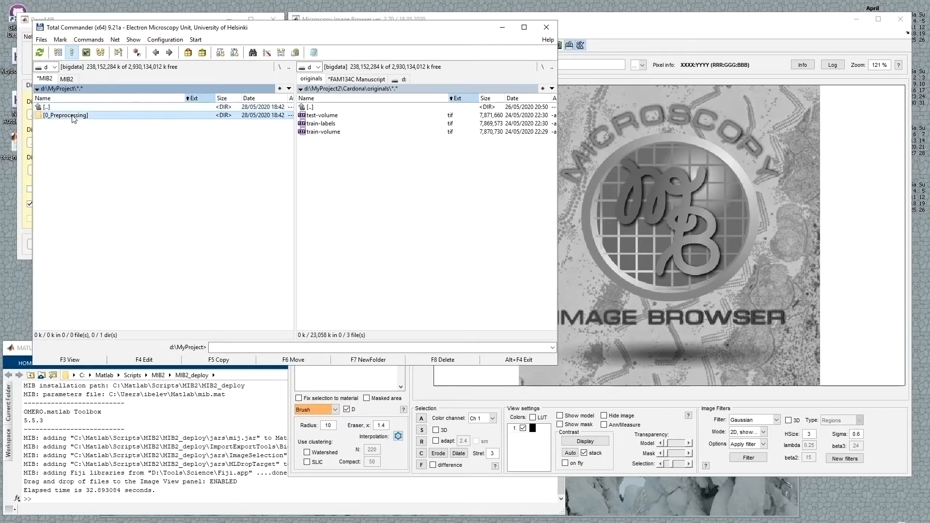
pyautogui.doubleClick(73, 118)
pyautogui.click(73, 117)
pyautogui.click(73, 125)
pyautogui.click(73, 134)
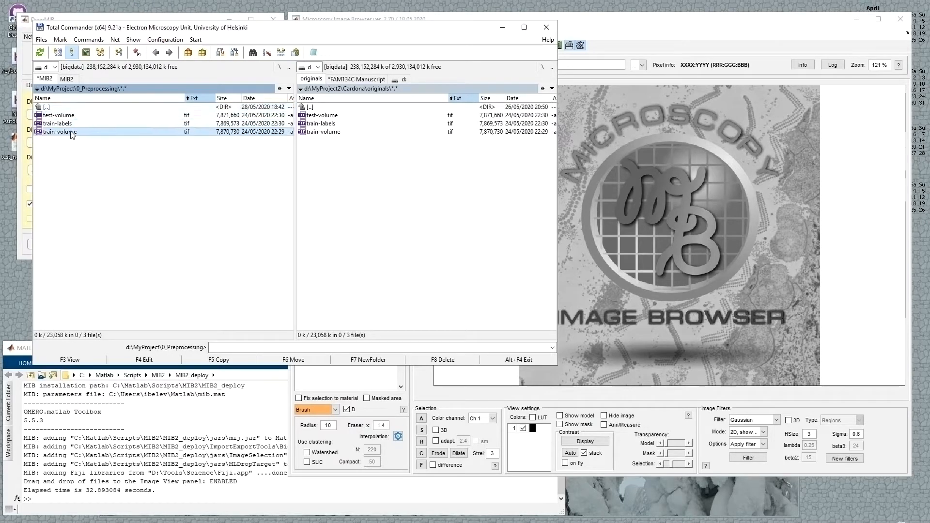
pyautogui.click(65, 125)
# Load train-volume.tif from Total Commander into the Microscopy Image Browser image view
pyautogui.click(645, 191)
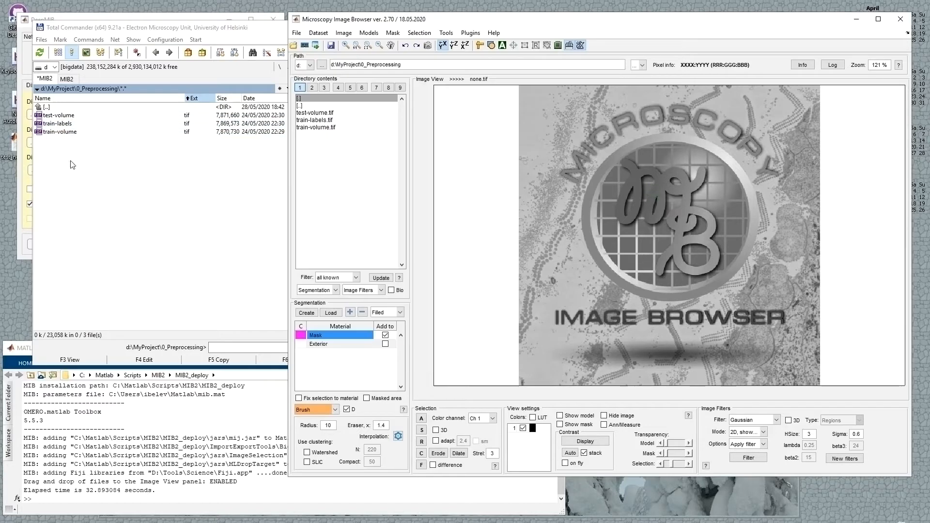
pyautogui.click(69, 131)
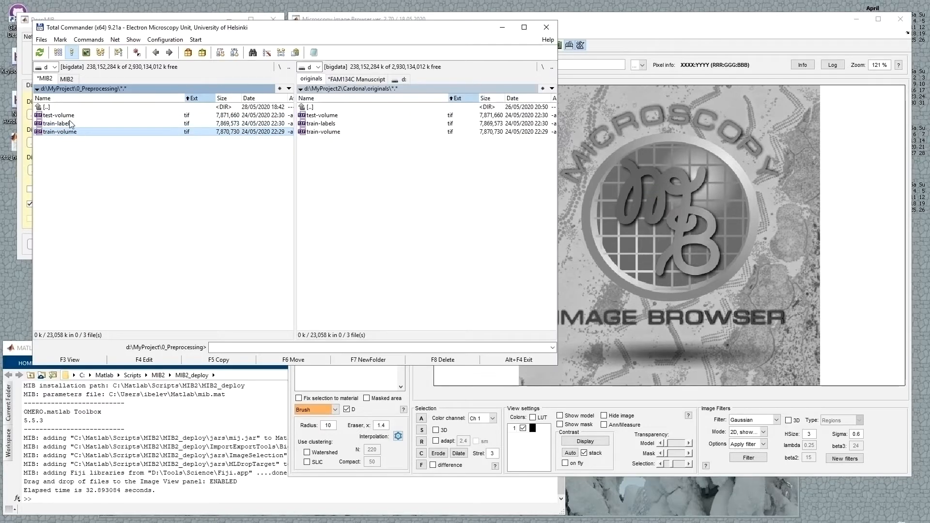
pyautogui.moveTo(63, 137); pyautogui.dragTo(658, 195)
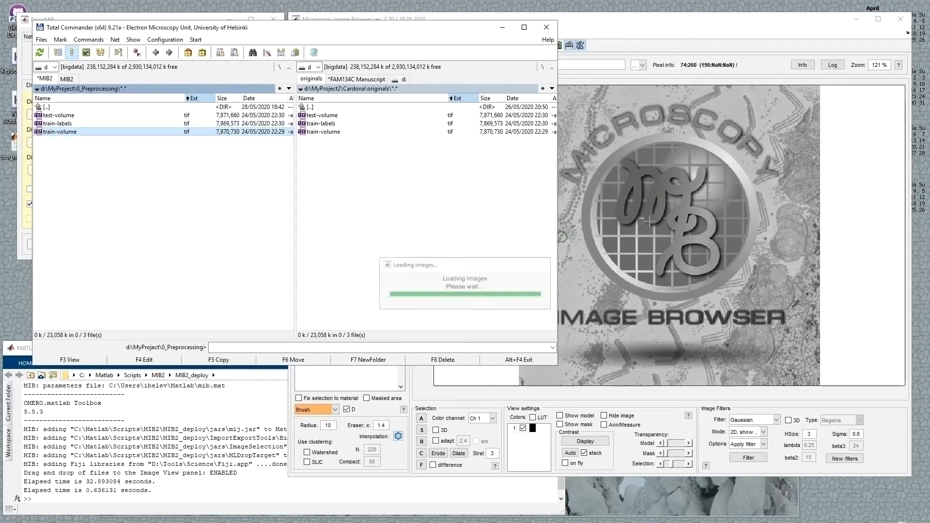
# Browse back and forth through the slices of the train-volume stack to examine the neuronal membranes
pyautogui.scroll(-18, 649, 222)
pyautogui.scroll(4, 649, 222)
pyautogui.scroll(-15, 649, 222)
pyautogui.scroll(7, 650, 222)
pyautogui.scroll(-3, 649, 222)
pyautogui.scroll(10, 649, 222)
pyautogui.scroll(-2, 650, 222)
pyautogui.scroll(7, 649, 222)
pyautogui.scroll(1, 650, 221)
pyautogui.scroll(-6, 620, 250)
pyautogui.scroll(4, 618, 255)
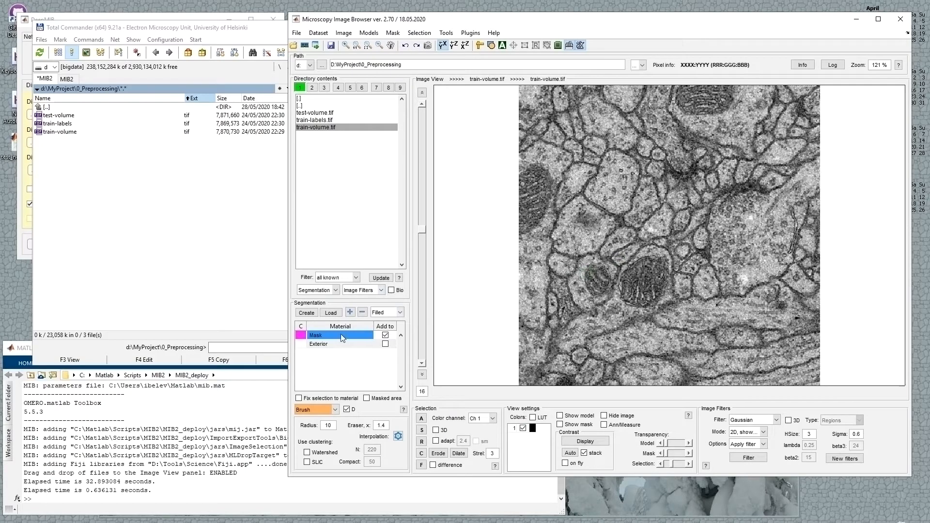
# Load train-labels.tif as the model for the train-volume dataset, using the TIF format filter
pyautogui.click(331, 314)
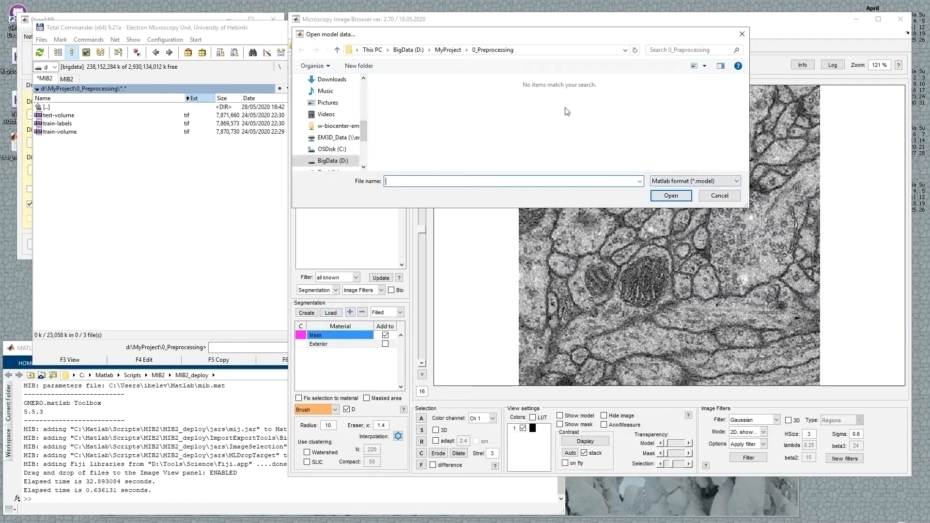
pyautogui.click(697, 182)
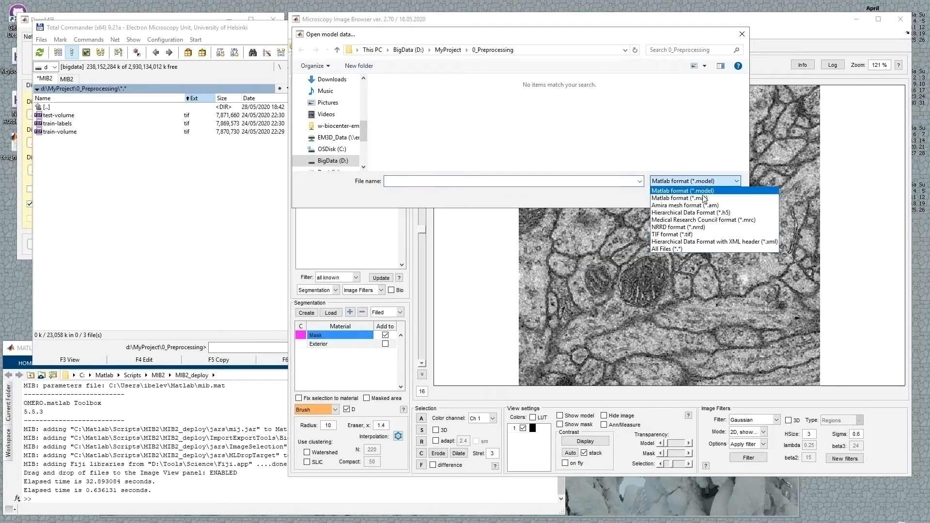
pyautogui.click(673, 235)
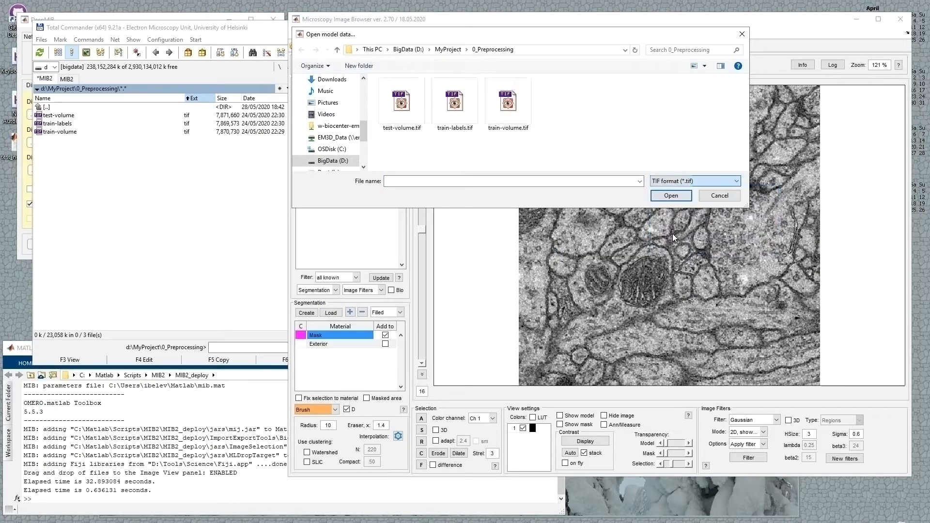
pyautogui.click(456, 101)
pyautogui.click(652, 196)
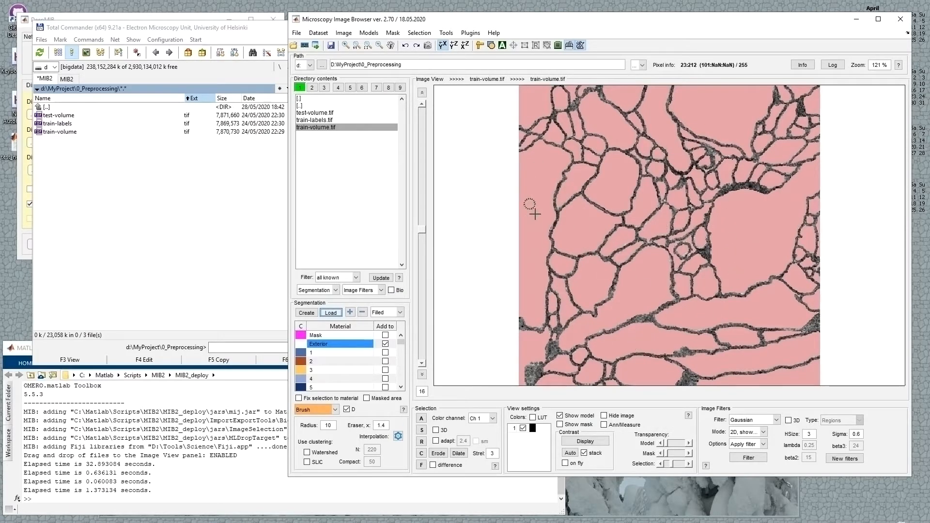
# Compare the model overlay with the underlying image by toggling it on and off, and examine the list of materials
pyautogui.press('space')
pyautogui.press('space')
pyautogui.press('space')
pyautogui.press('space')
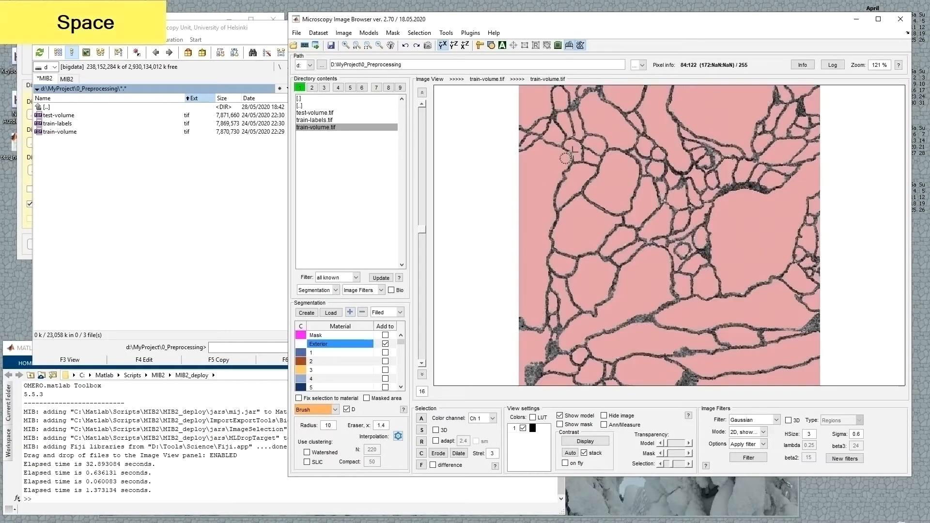
pyautogui.press('space')
pyautogui.press('space')
pyautogui.press('space')
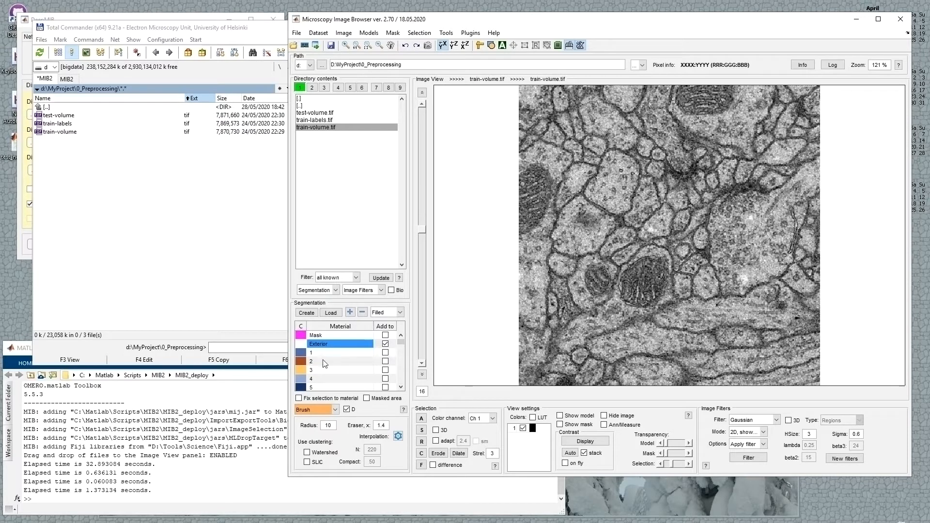
pyautogui.scroll(-5, 326, 364)
pyautogui.scroll(-8, 326, 364)
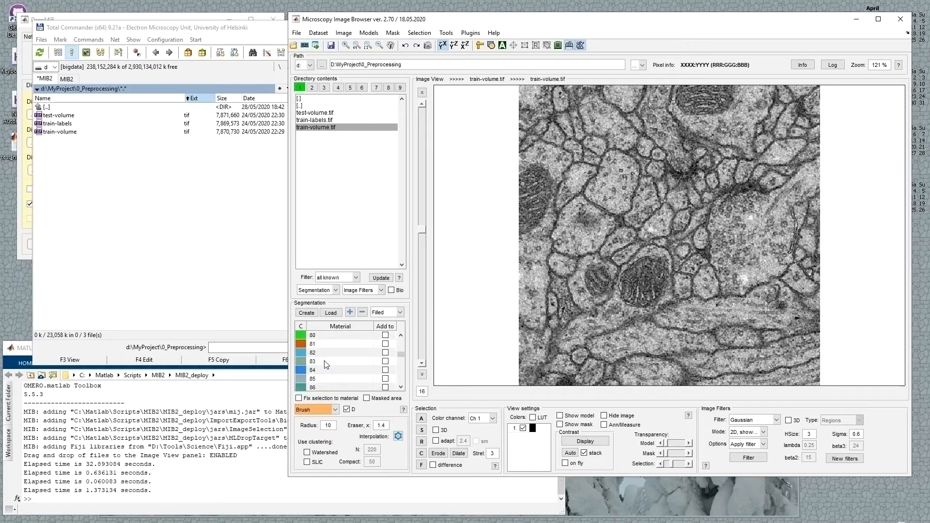
pyautogui.scroll(-15, 326, 365)
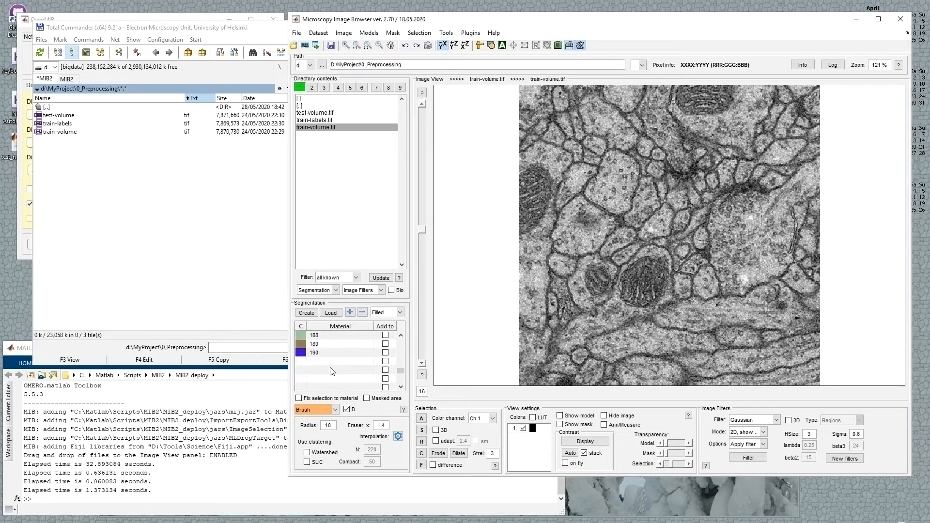
# Switch to dataset buffer 2 and load train-labels.tif from Total Commander as an image
pyautogui.click(314, 88)
pyautogui.click(196, 194)
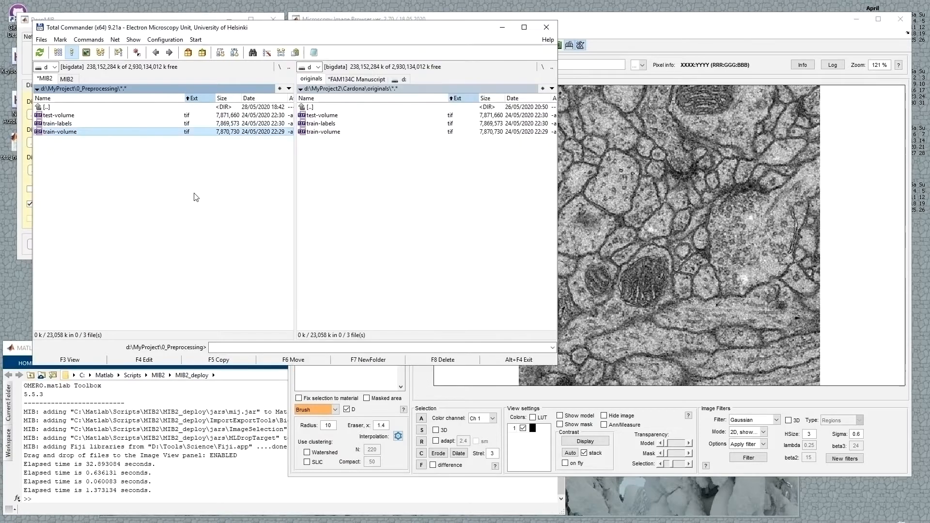
pyautogui.click(59, 124)
pyautogui.moveTo(50, 127); pyautogui.dragTo(638, 216)
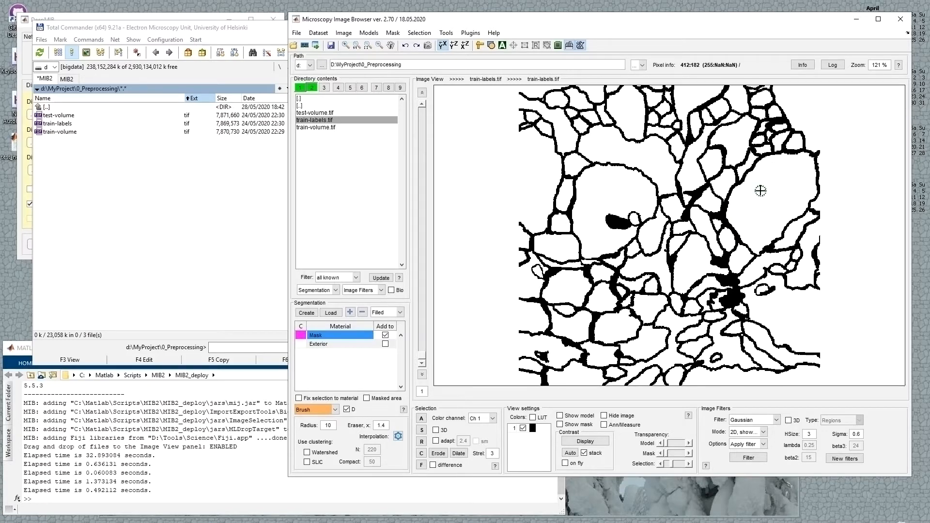
# Return to the train-volume dataset in buffer 1, show its model again, and make material 255 active
pyautogui.click(300, 88)
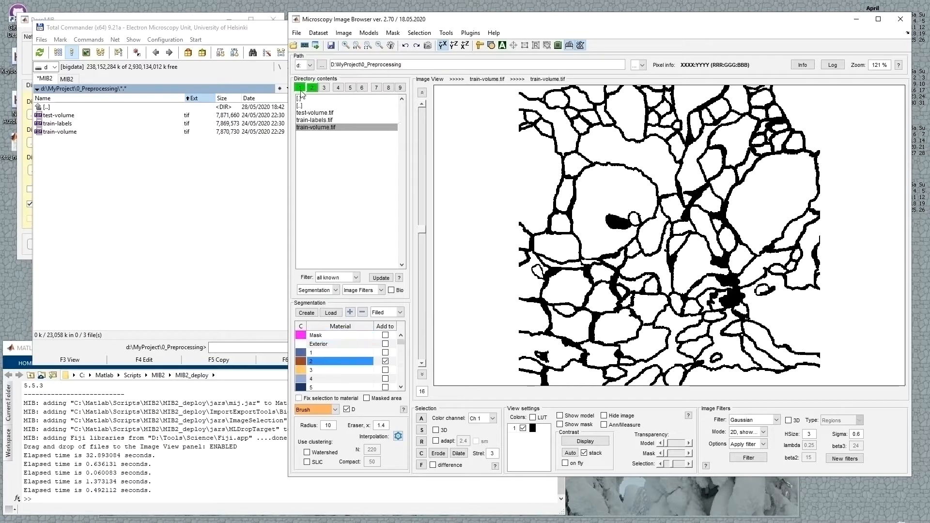
pyautogui.press('space')
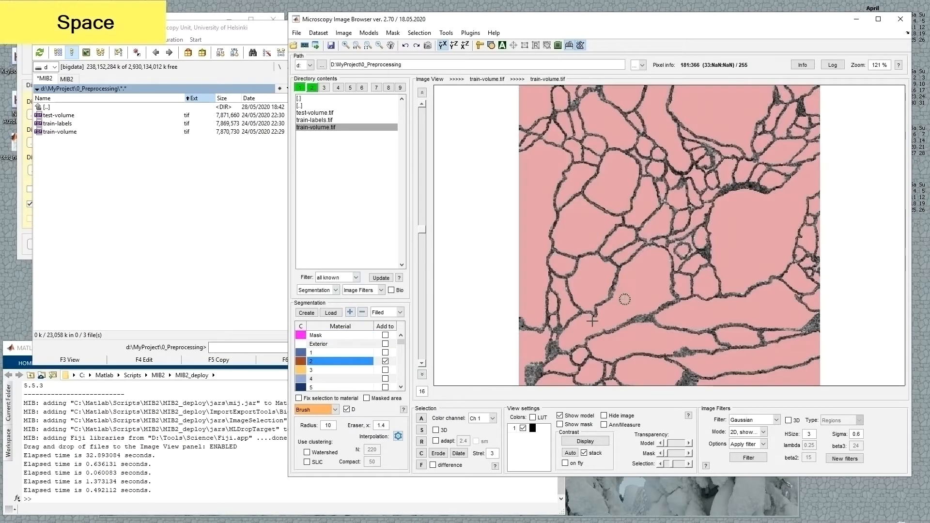
pyautogui.moveTo(401, 342); pyautogui.dragTo(398, 373)
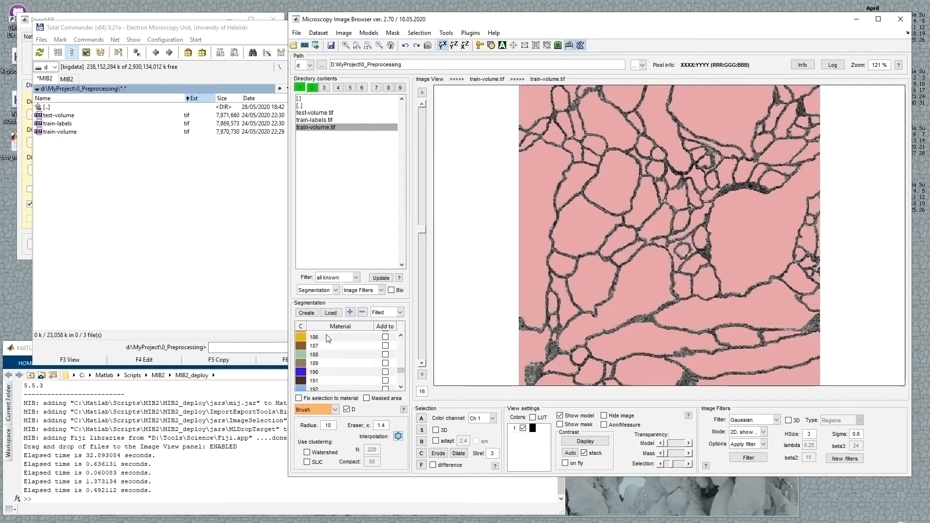
pyautogui.click(401, 366)
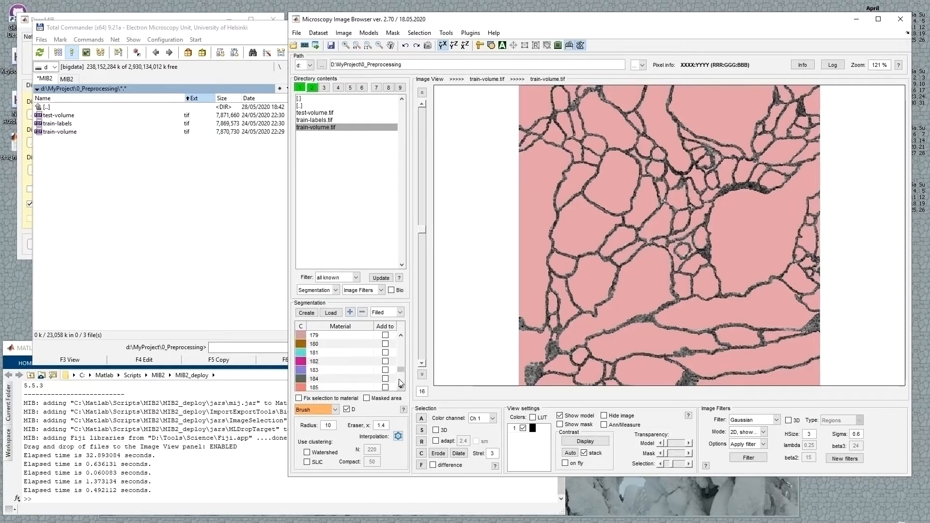
pyautogui.moveTo(402, 370); pyautogui.dragTo(402, 380)
pyautogui.click(329, 386)
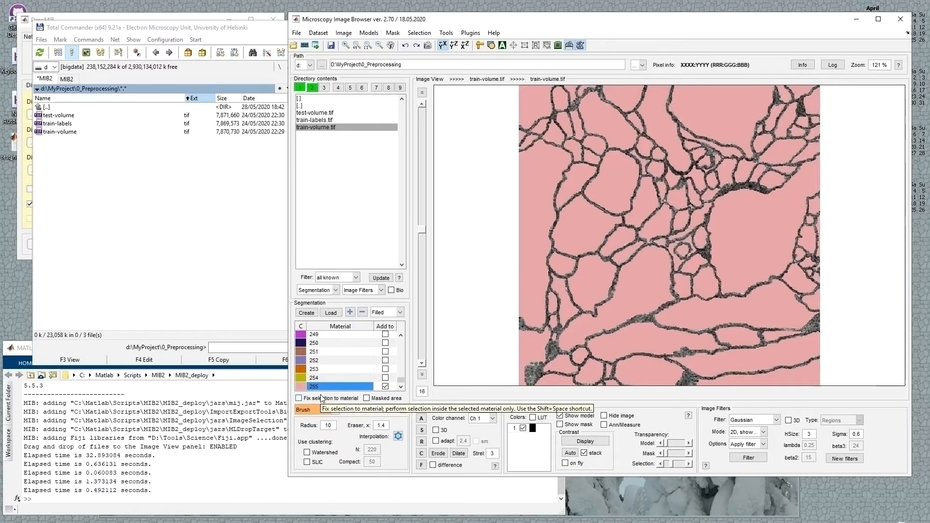
# Select material 255 on all slices, invert the selection so it covers the membranes, and check it through the stack
pyautogui.hotkey('alt', 'a')
pyautogui.scroll(-3, 662, 320)
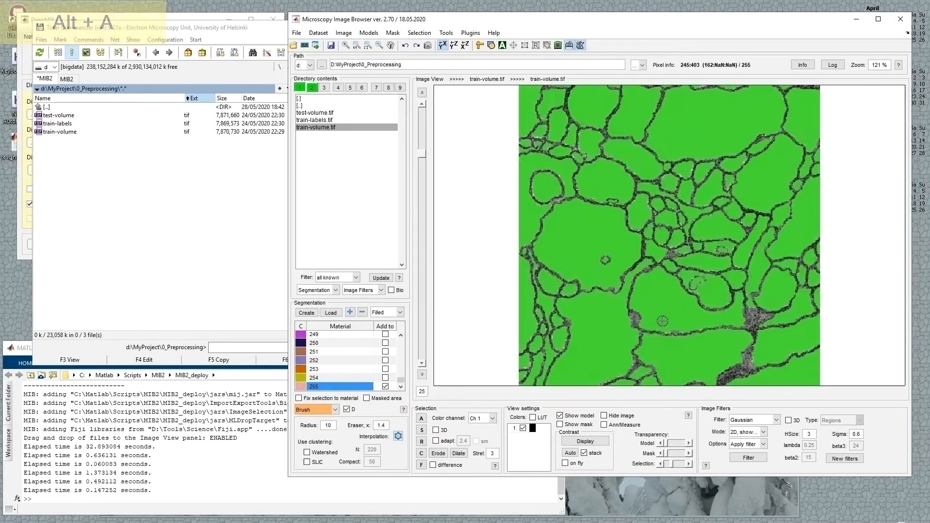
pyautogui.scroll(1, 662, 321)
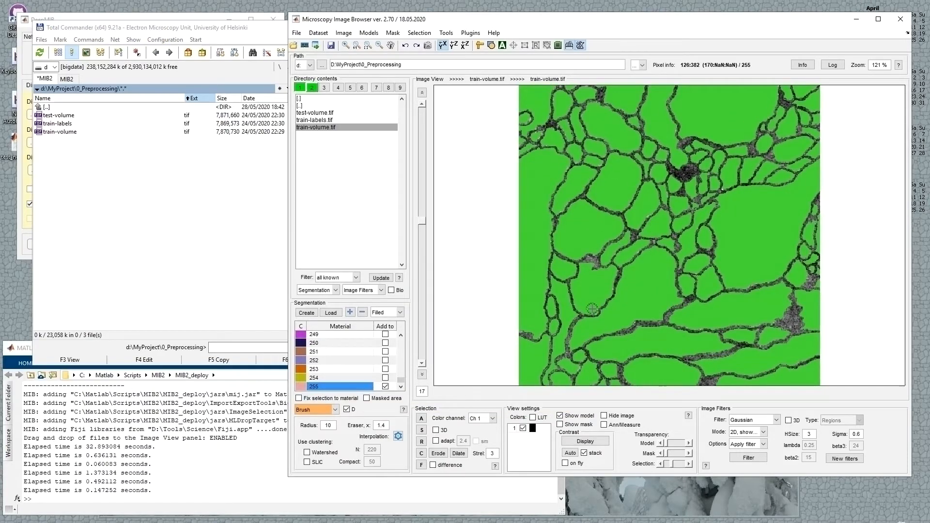
pyautogui.click(419, 33)
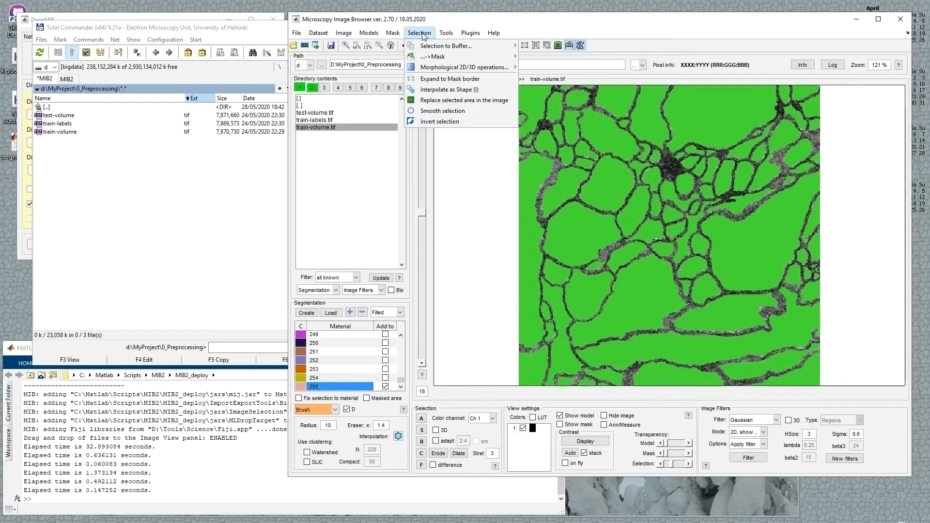
pyautogui.click(433, 122)
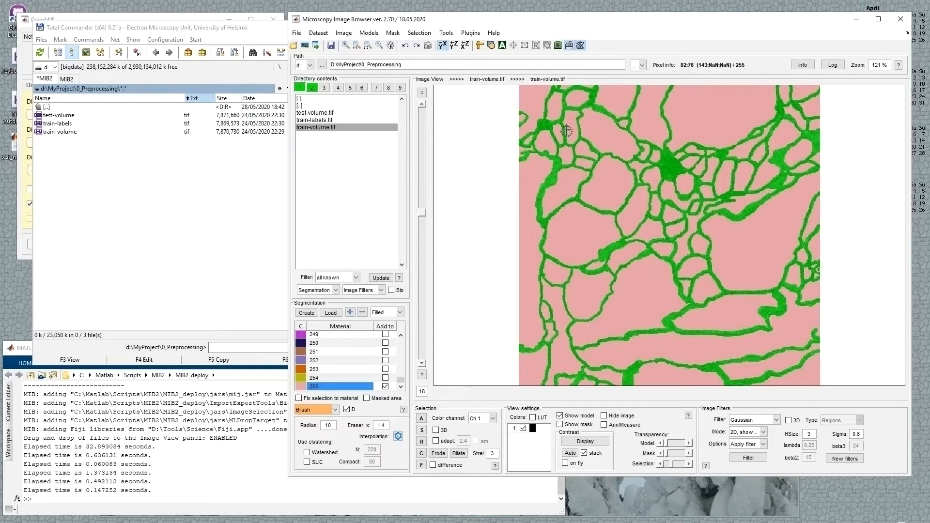
pyautogui.scroll(-3, 689, 318)
pyautogui.scroll(1, 689, 318)
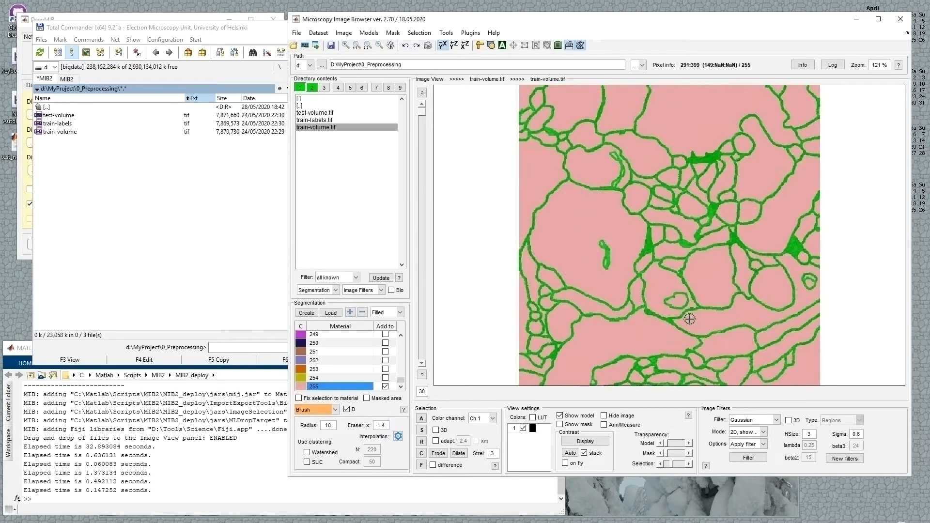
pyautogui.scroll(3, 706, 182)
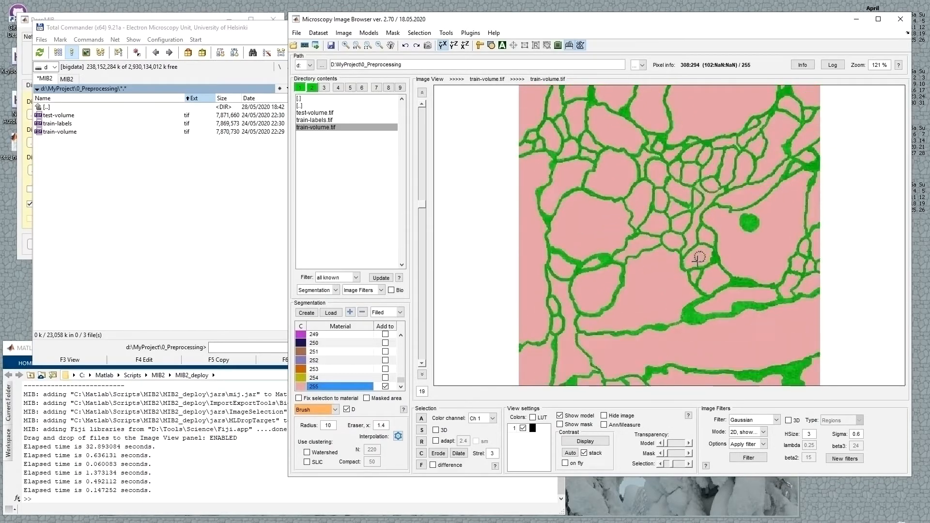
# Start a new model of the 63 materials type, replacing the existing model
pyautogui.click(304, 314)
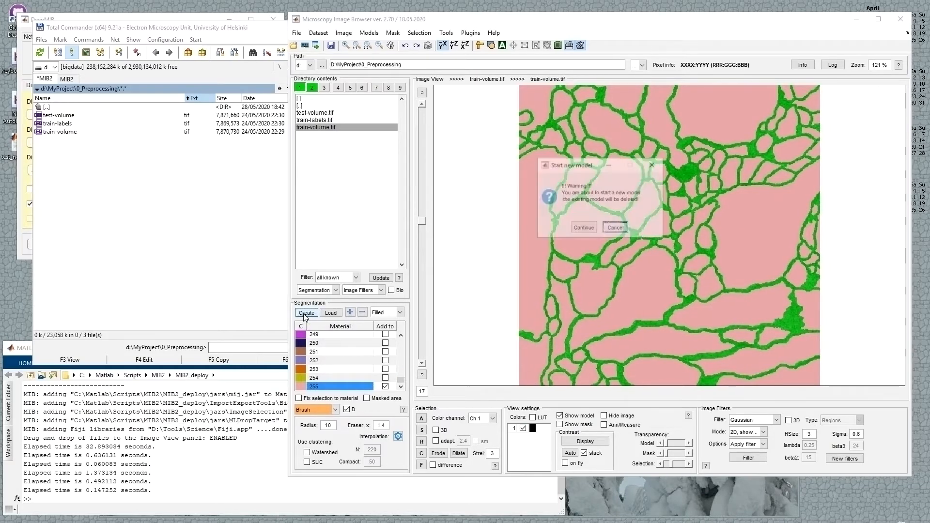
pyautogui.click(585, 231)
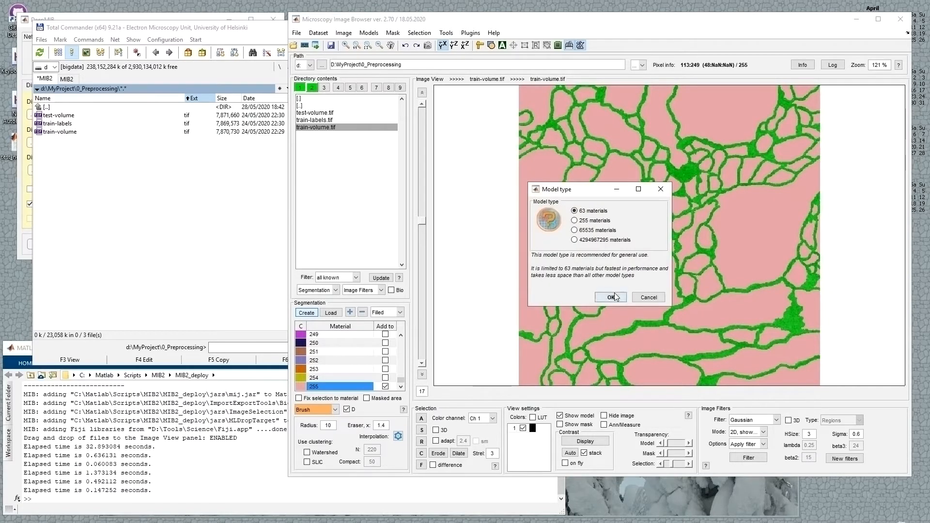
pyautogui.click(615, 292)
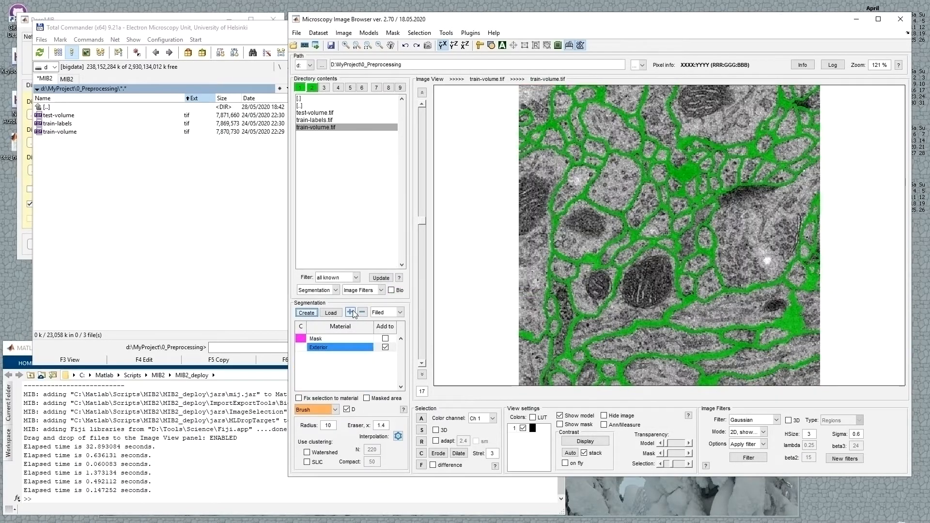
# Add a material named Membranes to the model and assign the selection to it on all slices
pyautogui.click(352, 310)
pyautogui.write('M')
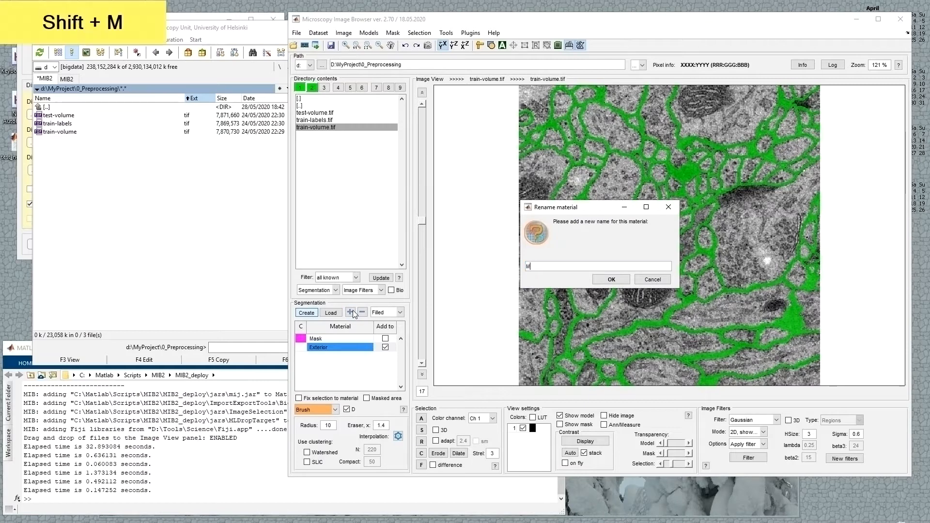
pyautogui.write('embranes')
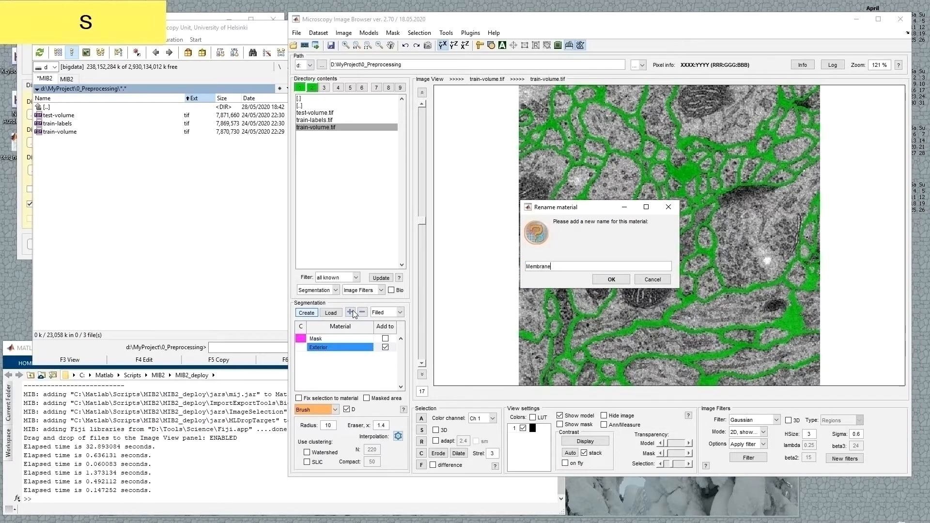
pyautogui.press('Return')
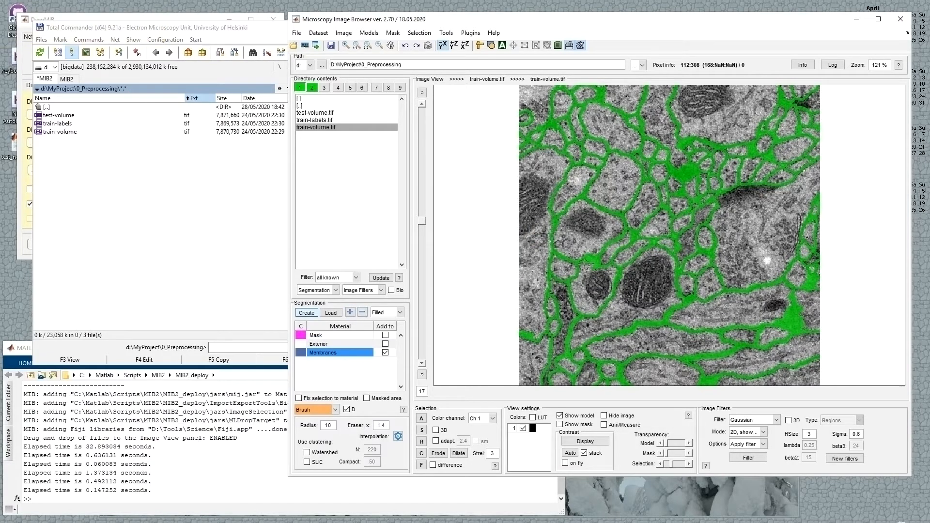
pyautogui.hotkey('shift', 'a')
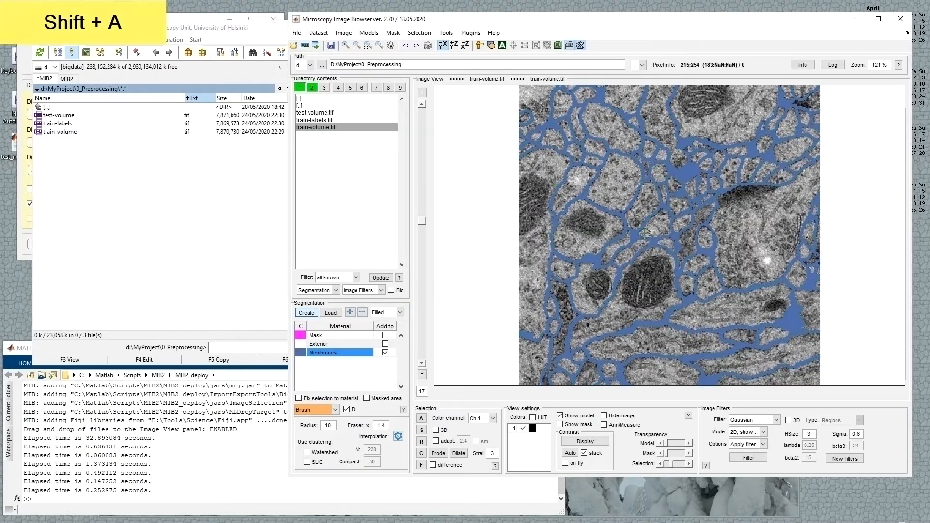
# Check the Membranes material against the images through the slice stack, toggling the model overlay off and on
pyautogui.scroll(7, 645, 233)
pyautogui.scroll(-7, 645, 233)
pyautogui.scroll(-6, 646, 233)
pyautogui.scroll(7, 646, 233)
pyautogui.scroll(2, 710, 206)
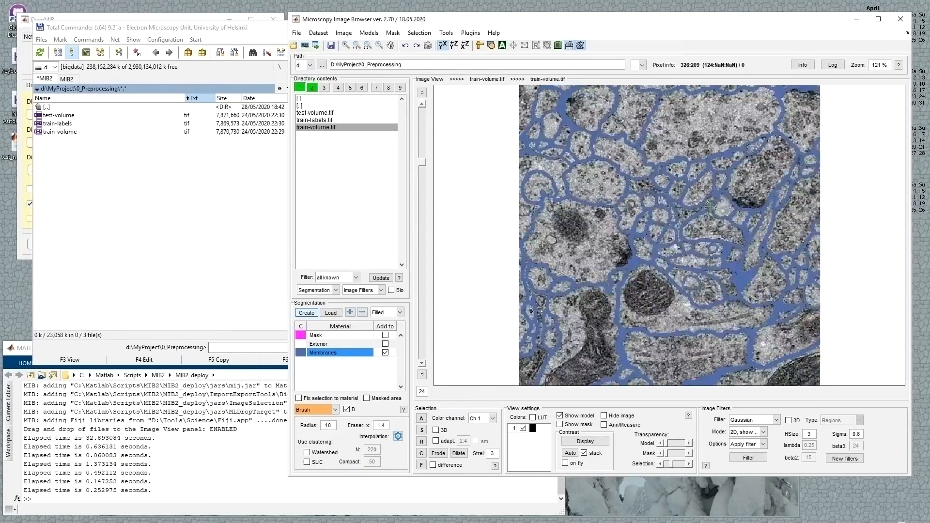
pyautogui.scroll(1, 672, 251)
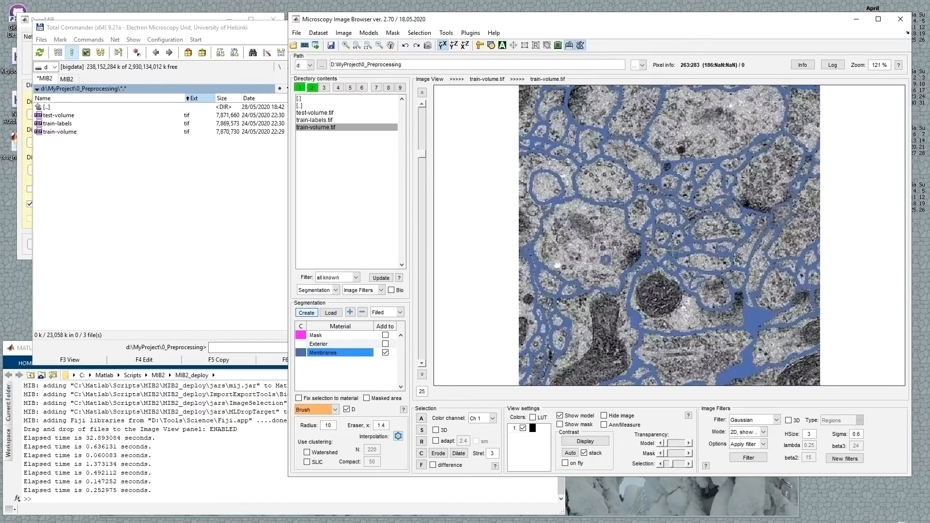
pyautogui.press('space')
pyautogui.press('space')
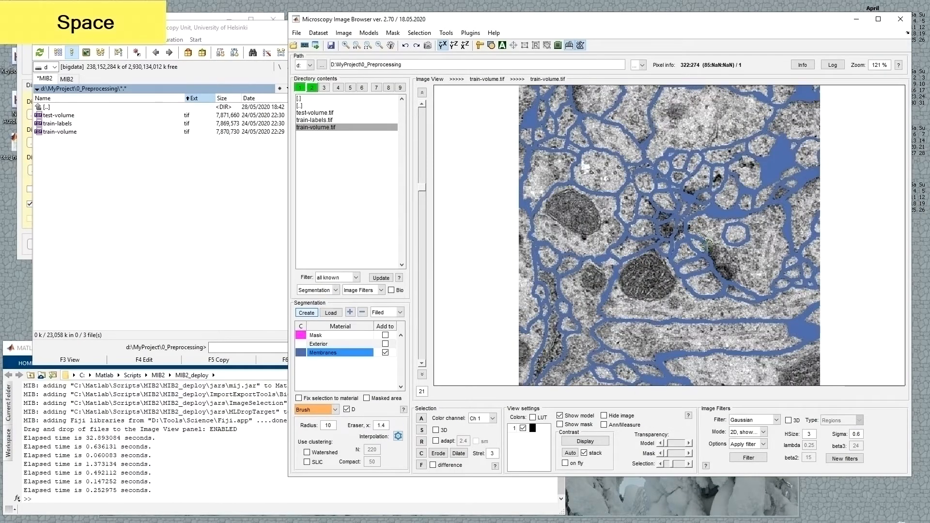
pyautogui.scroll(1, 654, 259)
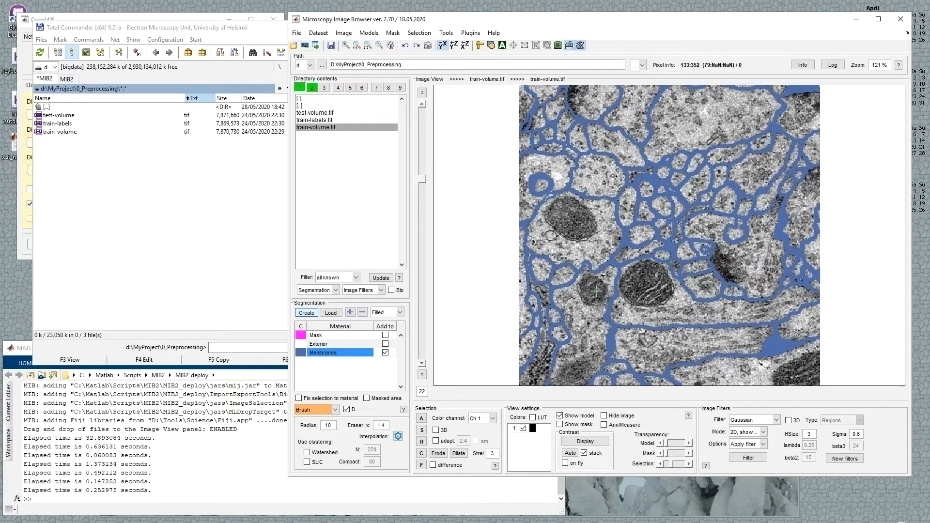
# Read the Deep MIB help page on directory organization and the file requirements for 2D and 3D networks, and minimize it
pyautogui.click(157, 12)
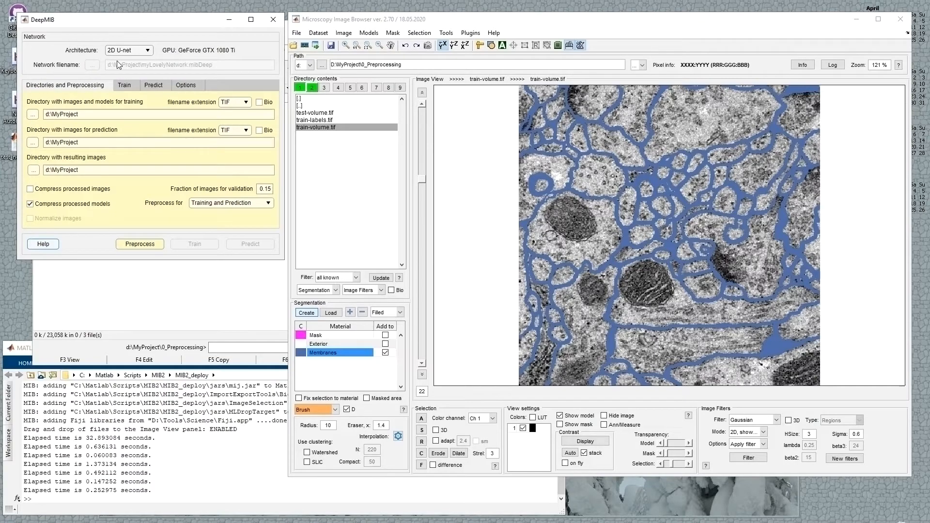
pyautogui.click(661, 522)
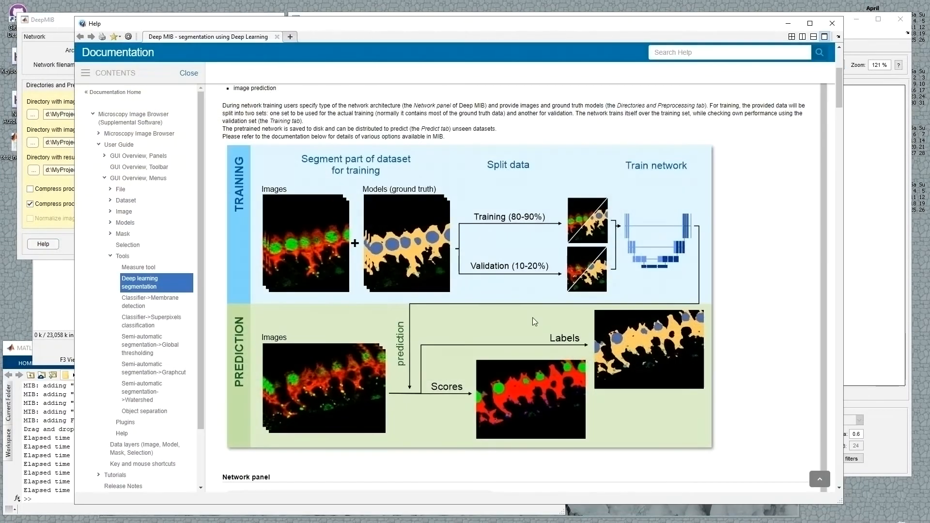
pyautogui.scroll(-12, 533, 339)
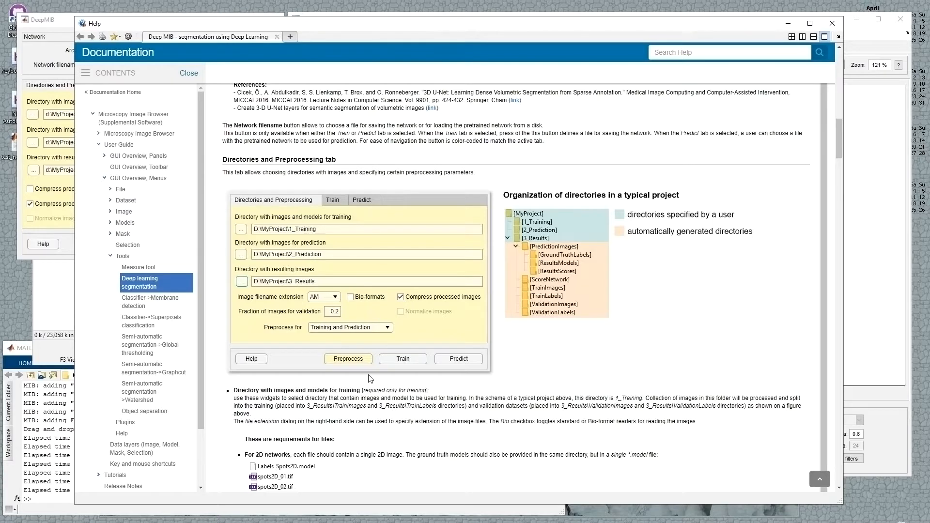
pyautogui.scroll(-1, 484, 242)
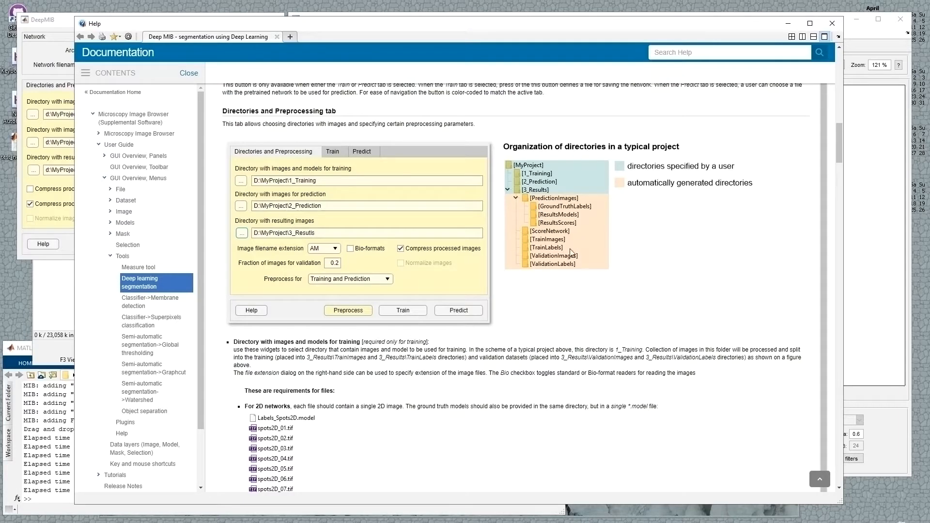
pyautogui.scroll(-3, 369, 377)
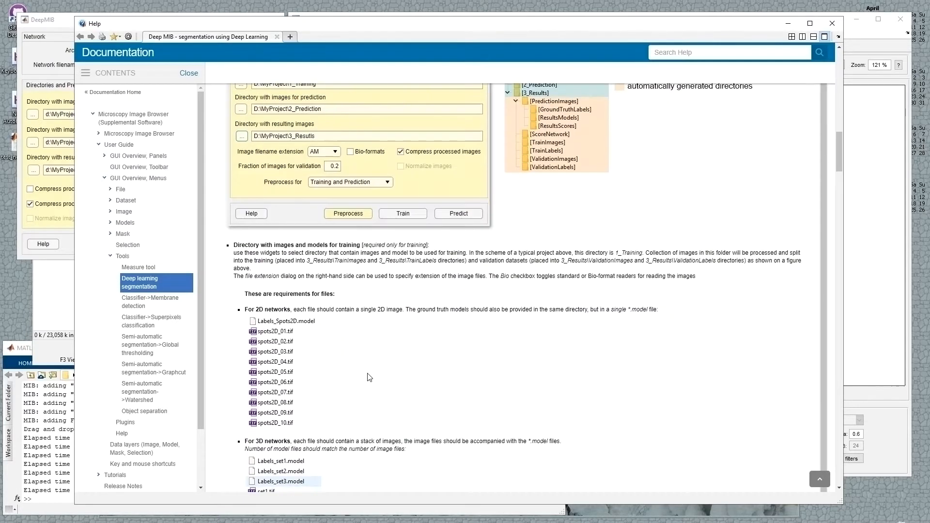
pyautogui.scroll(-2, 369, 377)
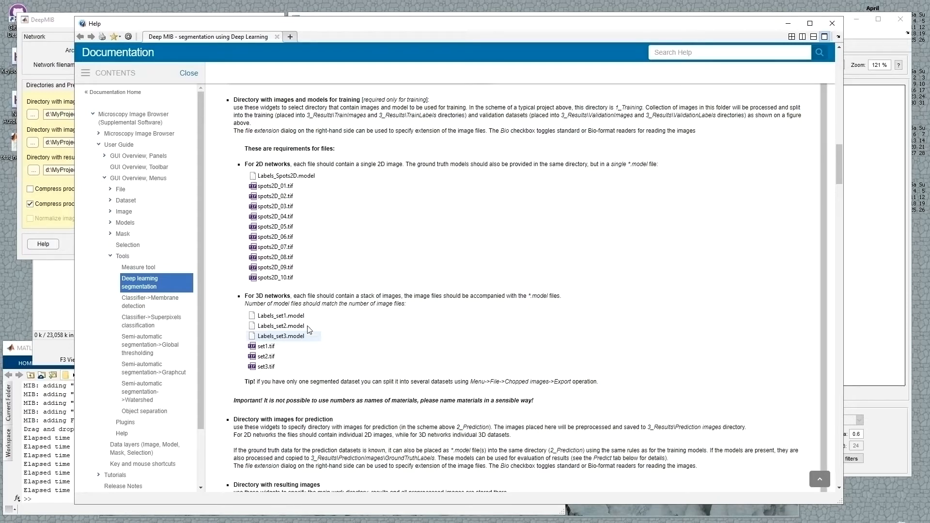
pyautogui.scroll(-2, 290, 330)
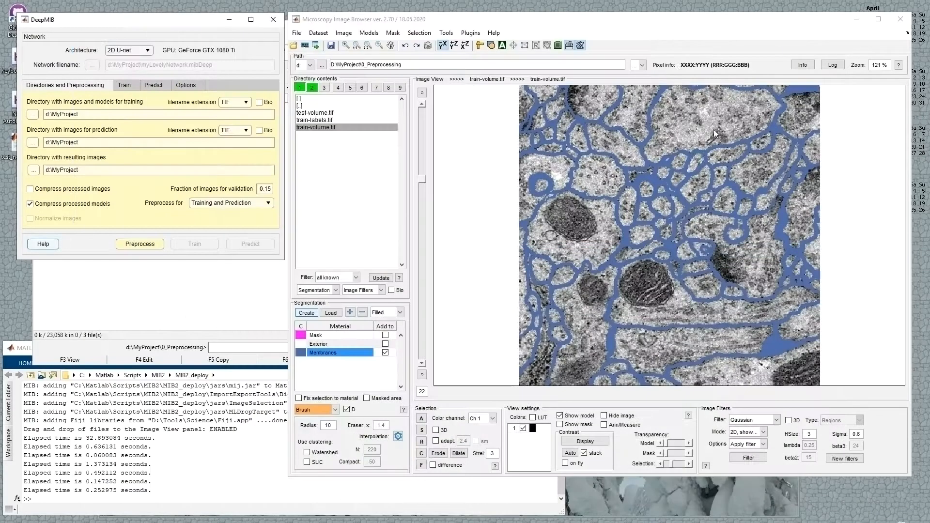
pyautogui.click(788, 24)
# Start saving the image, create a folder named 1_Training in D:\MyProject, and open it as the destination
pyautogui.scroll(-4, 645, 230)
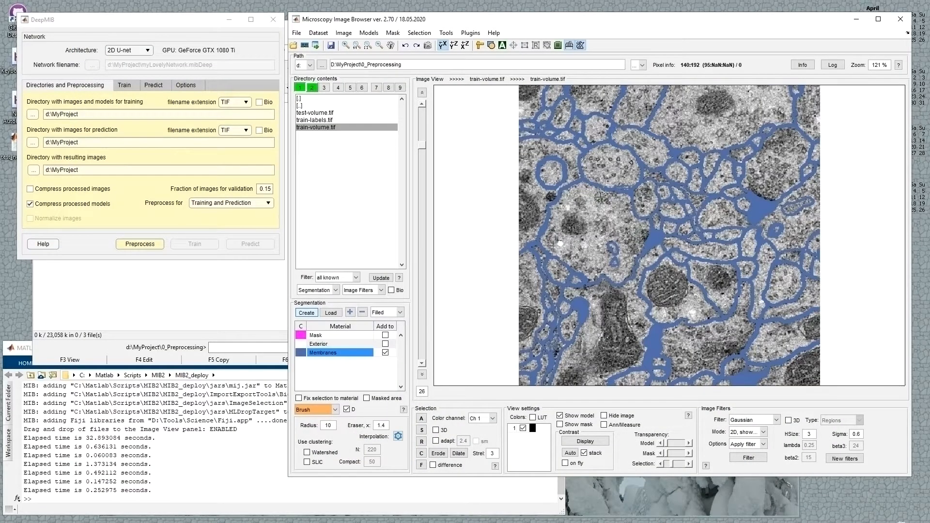
pyautogui.click(296, 33)
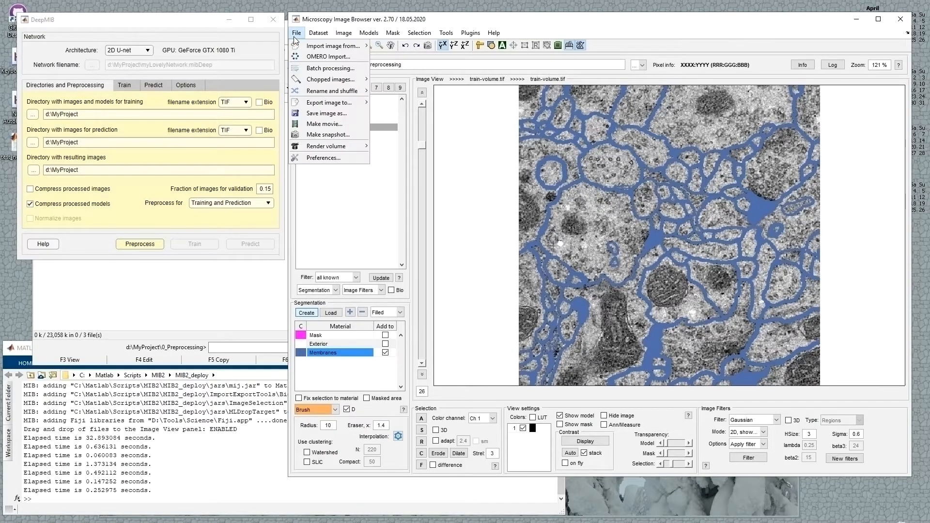
pyautogui.click(326, 114)
pyautogui.click(448, 50)
pyautogui.click(359, 65)
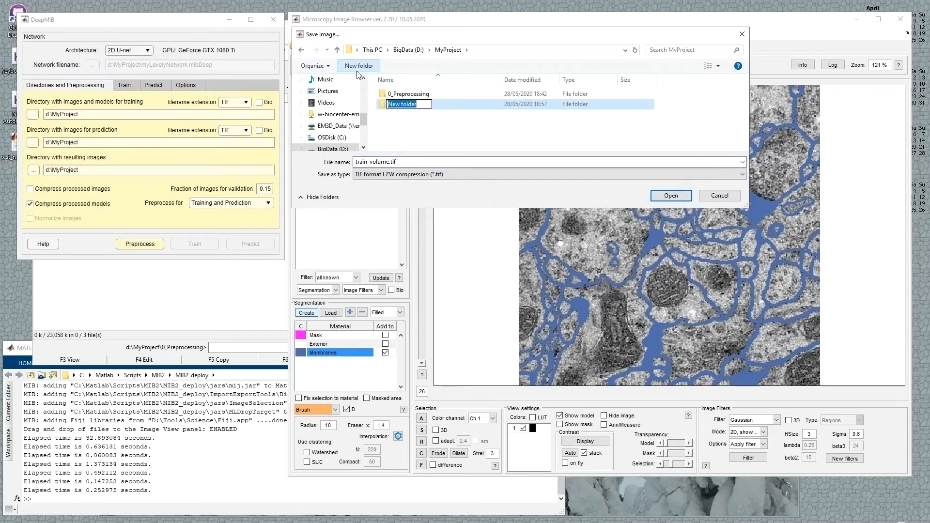
pyautogui.write('1_')
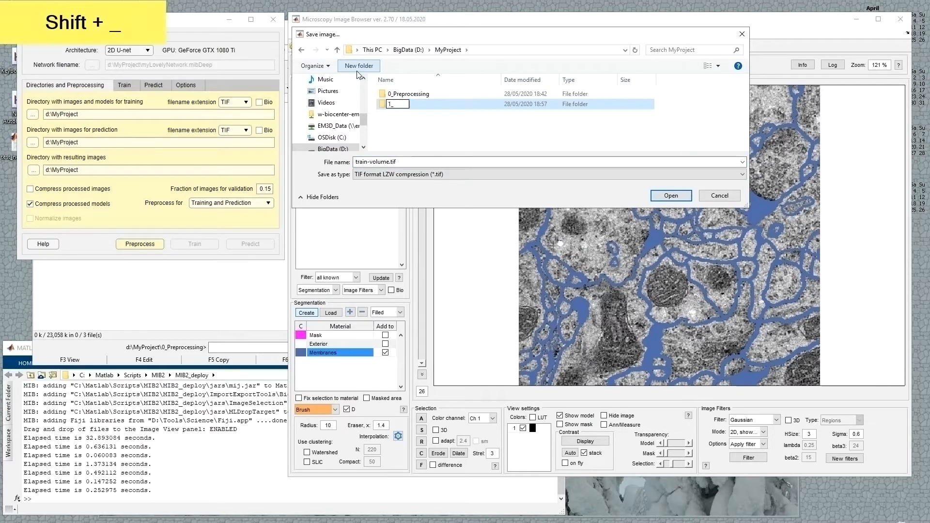
pyautogui.write('Training')
pyautogui.press('Return')
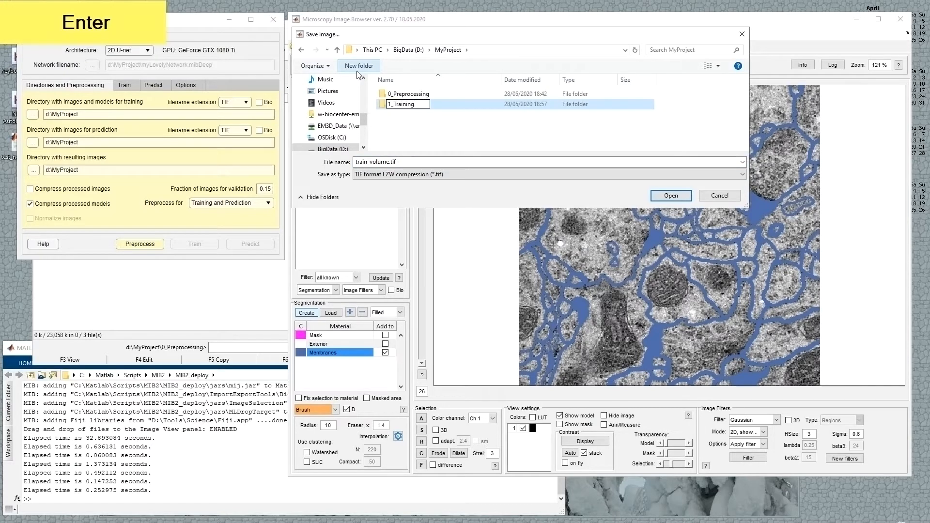
pyautogui.press('Return')
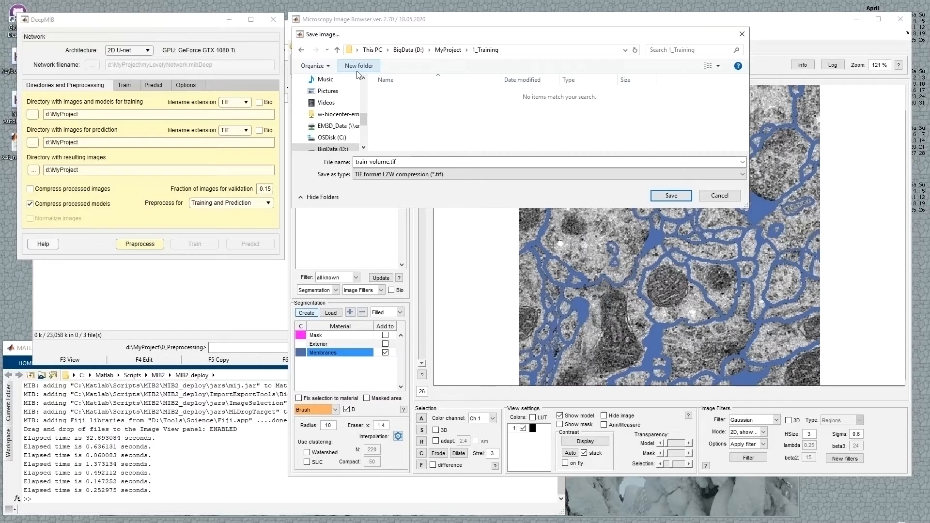
# Save the image as train-volume.tif in uncompressed TIF format
pyautogui.click(442, 177)
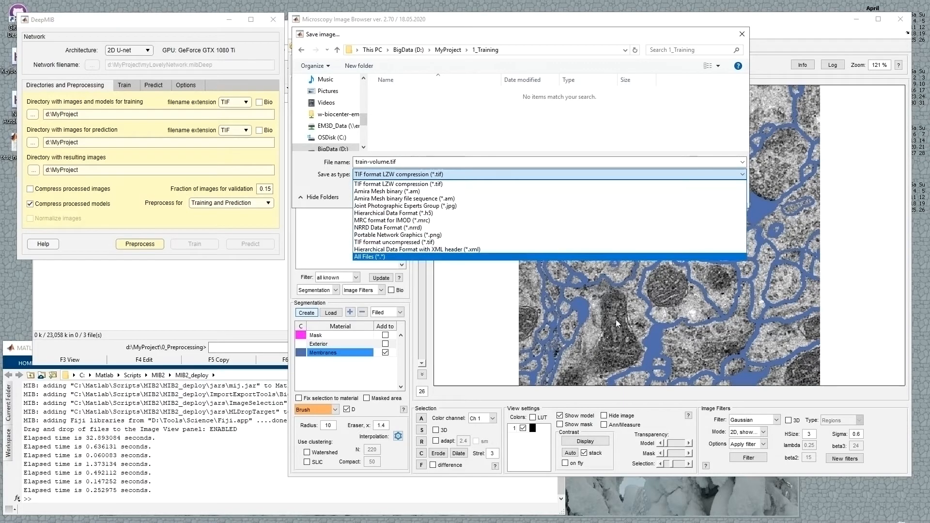
pyautogui.click(401, 241)
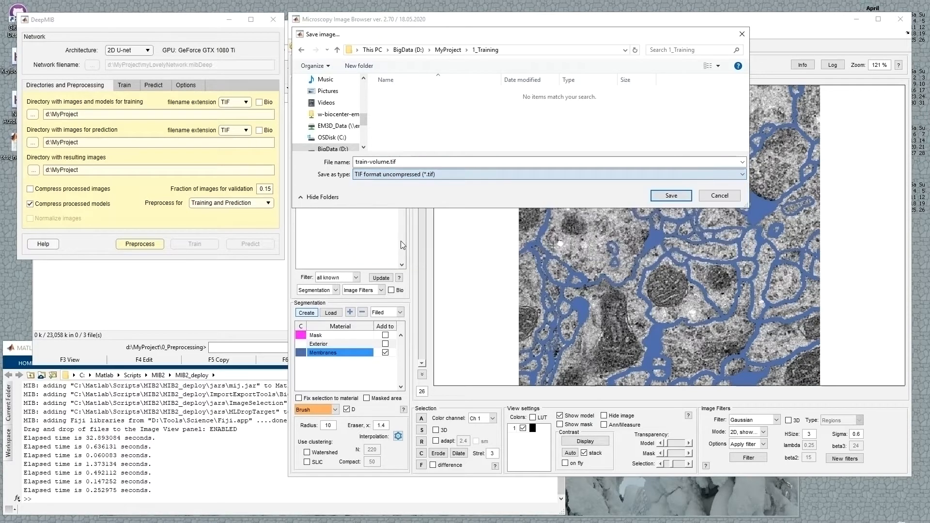
pyautogui.click(663, 196)
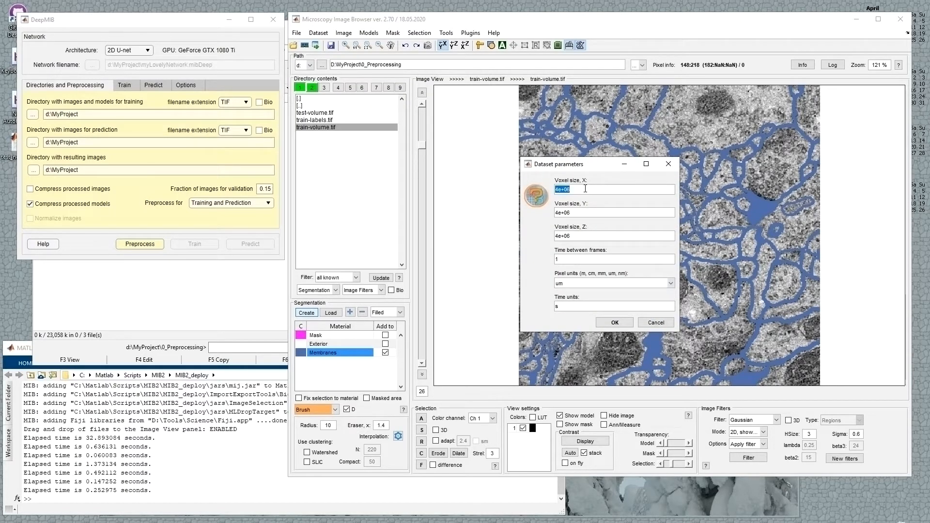
# Set the voxel size to .004 um in X, .004 um in Y and .05 um in Z
pyautogui.press('BackSpace')
pyautogui.write('.004')
pyautogui.press('Tab')
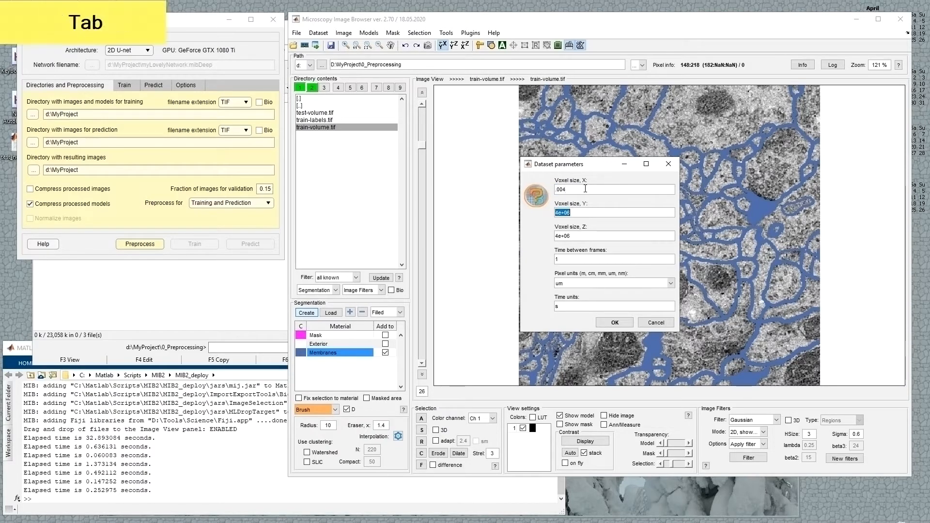
pyautogui.press('BackSpace')
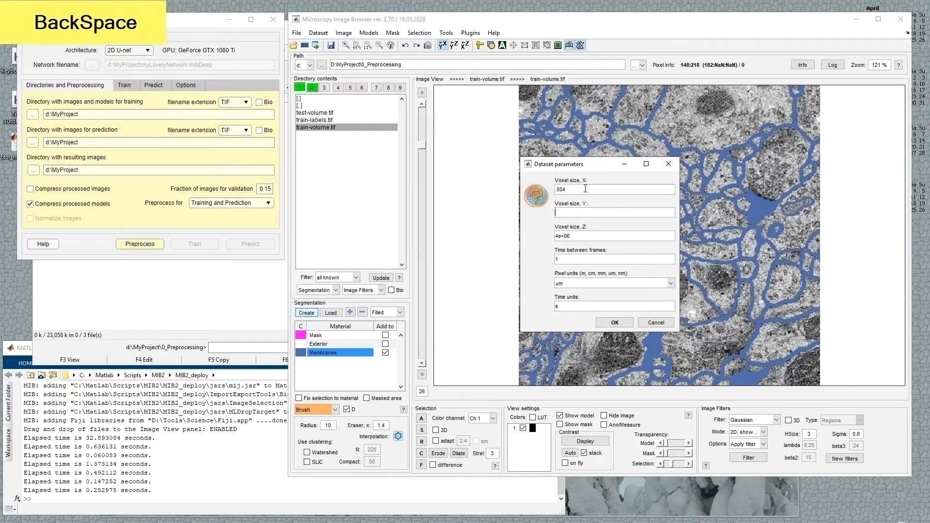
pyautogui.write('.004')
pyautogui.press('Tab')
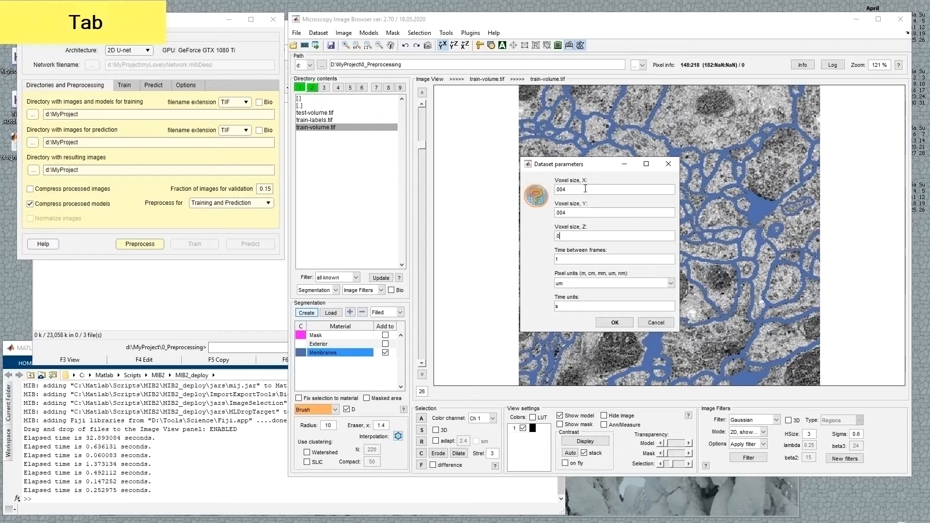
pyautogui.write('.05')
pyautogui.press('Return')
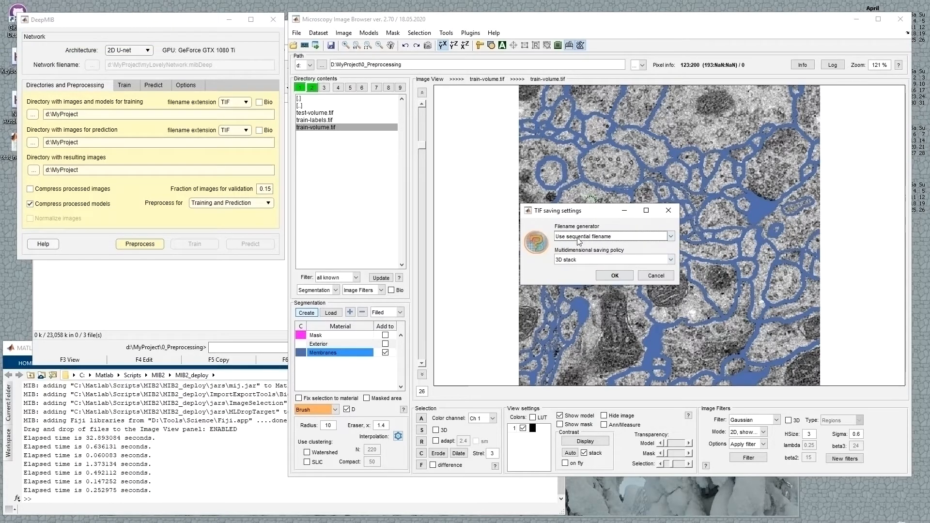
# Export the TIF images as a 2D sequence using sequential filenames
pyautogui.click(572, 261)
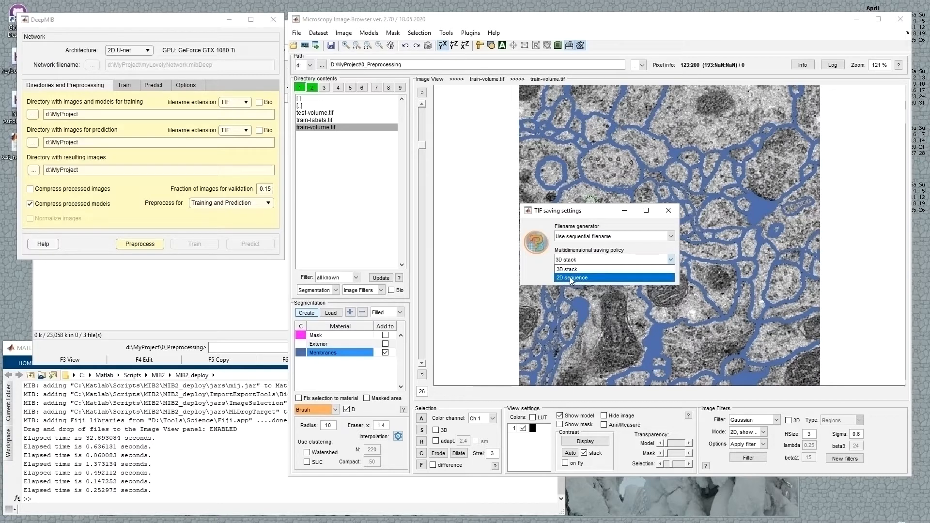
pyautogui.click(570, 277)
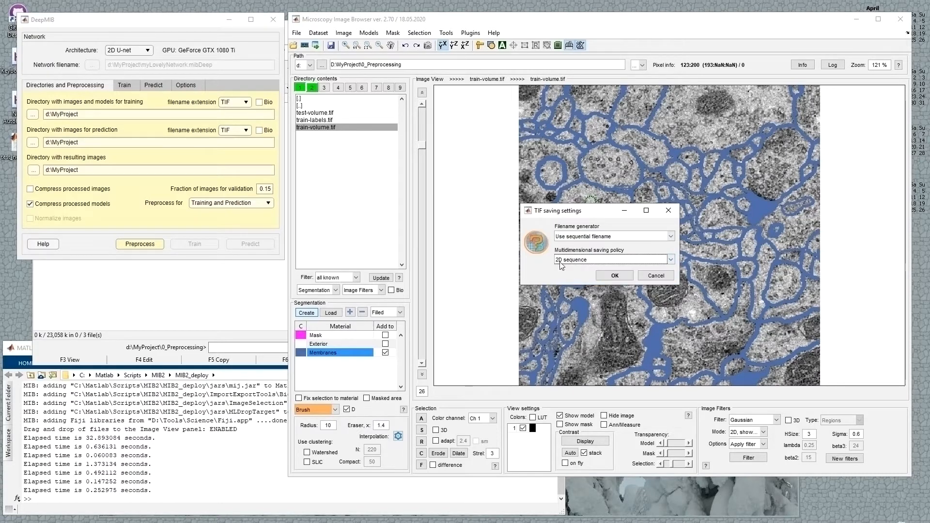
pyautogui.click(611, 276)
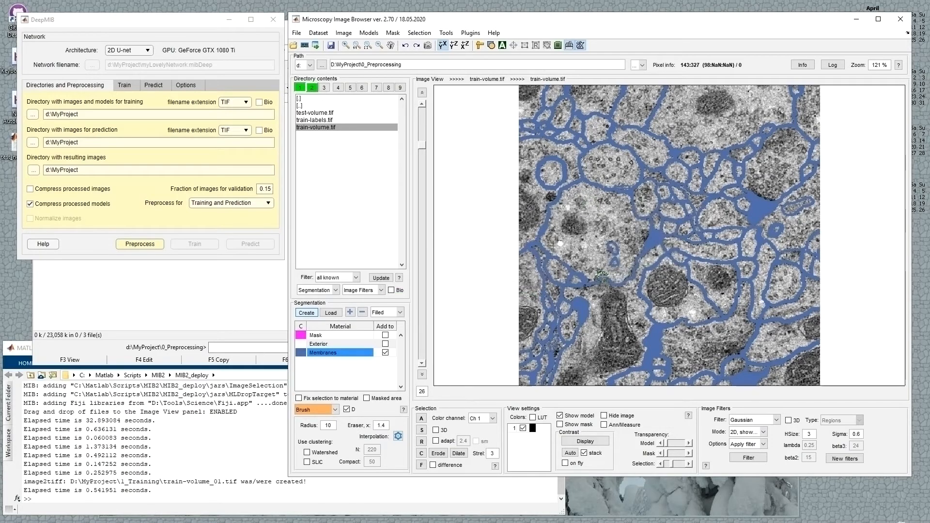
# Switch to Total Commander and open the D:\MyProject\1_Training folder
pyautogui.click(267, 304)
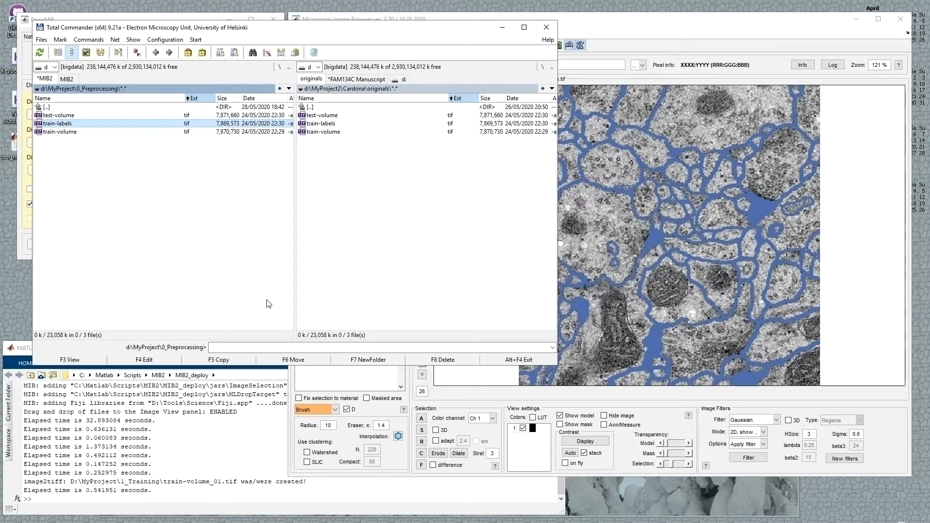
pyautogui.press('Home')
pyautogui.press('Return')
pyautogui.press('Down')
pyautogui.press('Return')
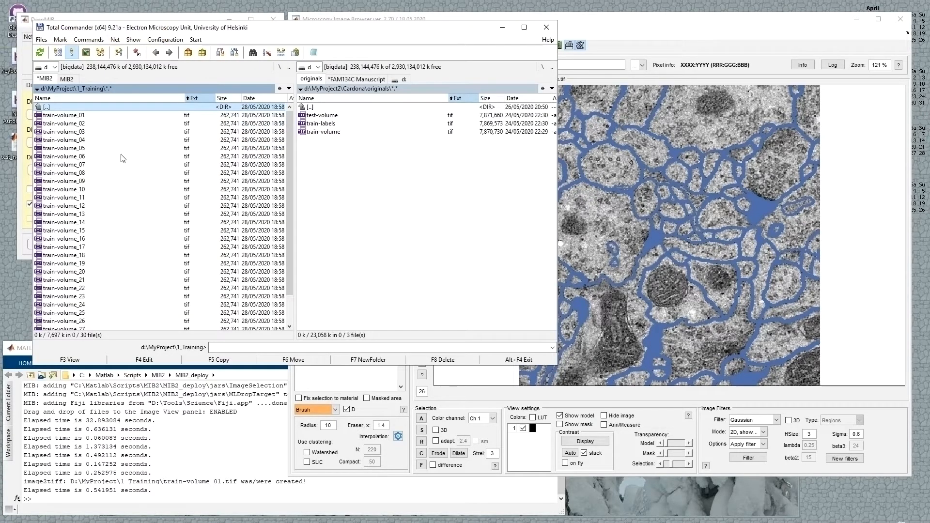
# View train-volume_14.tif full screen and browse forward and back through the neighbouring exported slices
pyautogui.click(110, 140)
pyautogui.moveTo(288, 165)
pyautogui.mouseDown()
pyautogui.moveTo(291, 263)
pyautogui.moveTo(286, 162)
pyautogui.mouseUp()
pyautogui.doubleClick(93, 222)
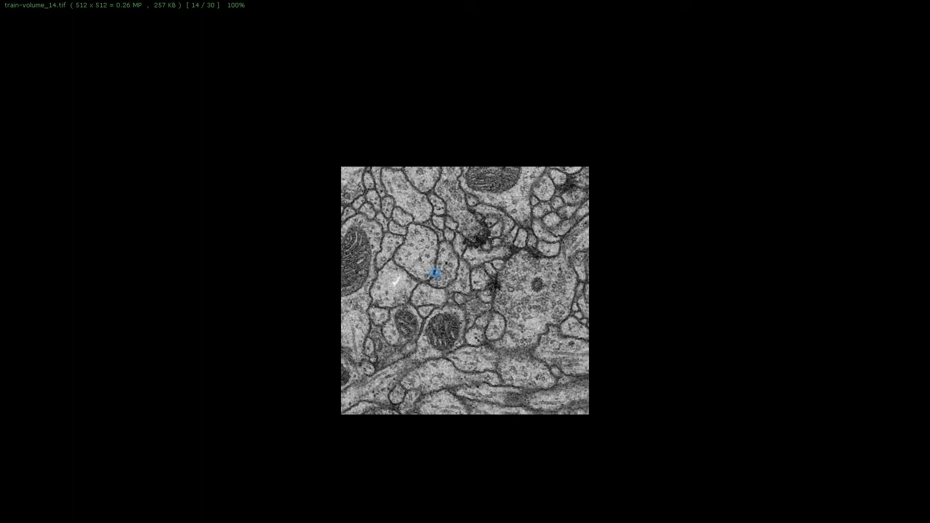
pyautogui.press('Right')
pyautogui.press('Right')
pyautogui.press('Right')
pyautogui.press('Right')
pyautogui.press('Left')
pyautogui.press('Left')
pyautogui.press('Left')
pyautogui.press('Left')
pyautogui.press('Left')
pyautogui.press('Left')
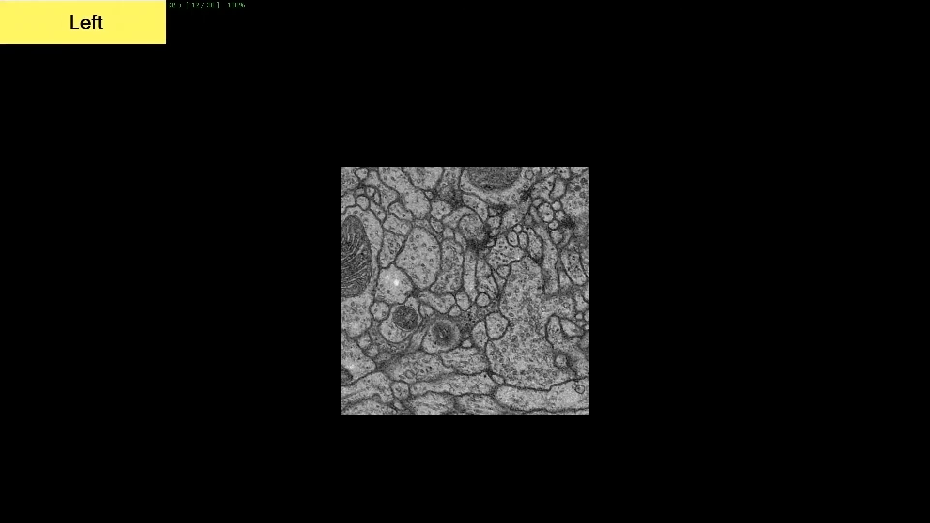
# Close the full-screen slice, switch to Microscopy Image Browser and save the Membranes model as Labels_train-volume.model in D:\MyProject\1_Training
pyautogui.press('Escape')
pyautogui.click(636, 14)
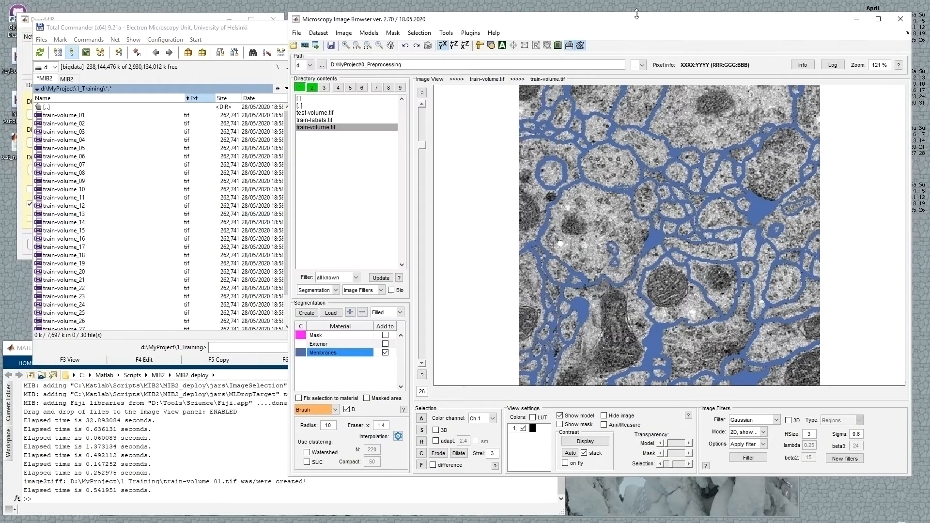
pyautogui.click(601, 246)
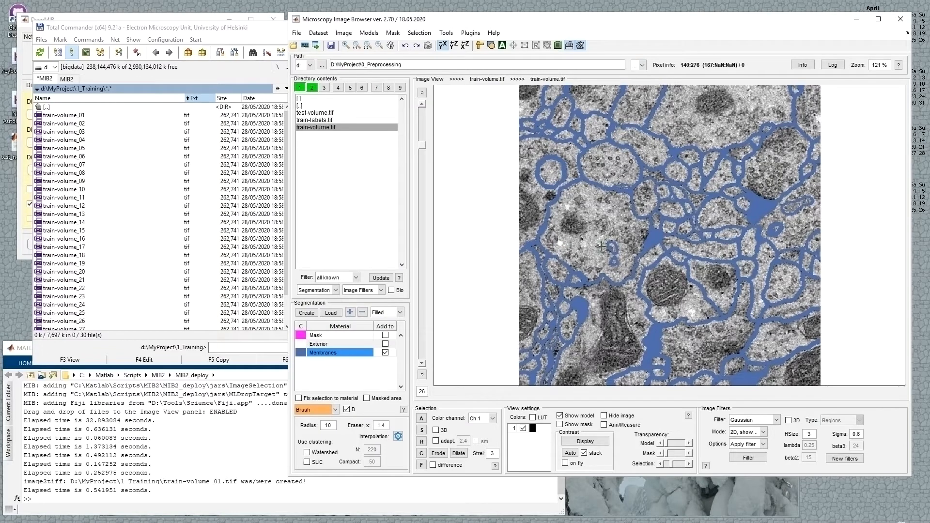
pyautogui.click(369, 32)
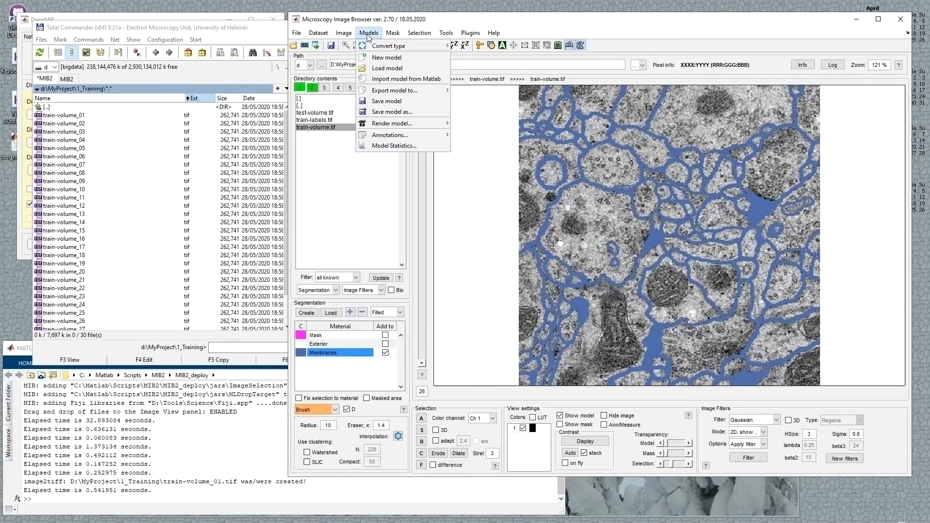
pyautogui.click(400, 112)
pyautogui.click(448, 50)
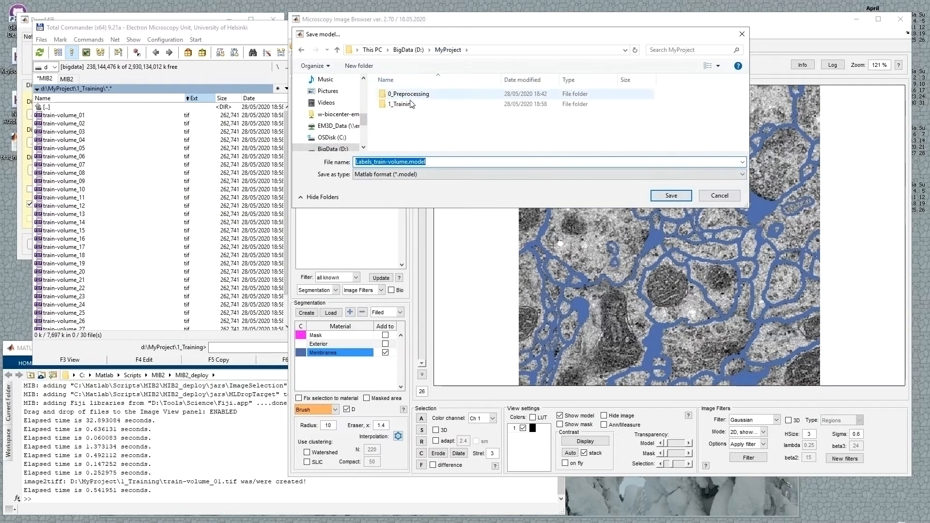
pyautogui.click(410, 104)
pyautogui.doubleClick(403, 106)
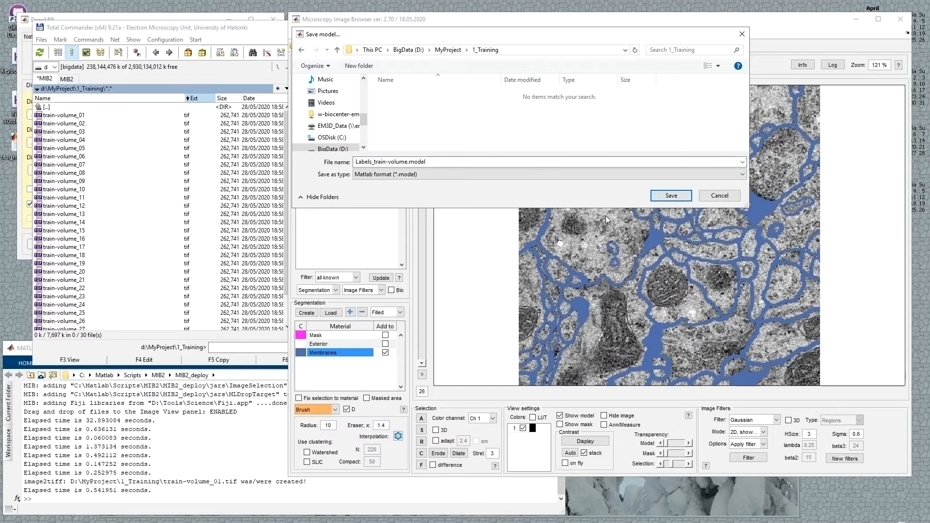
pyautogui.click(669, 196)
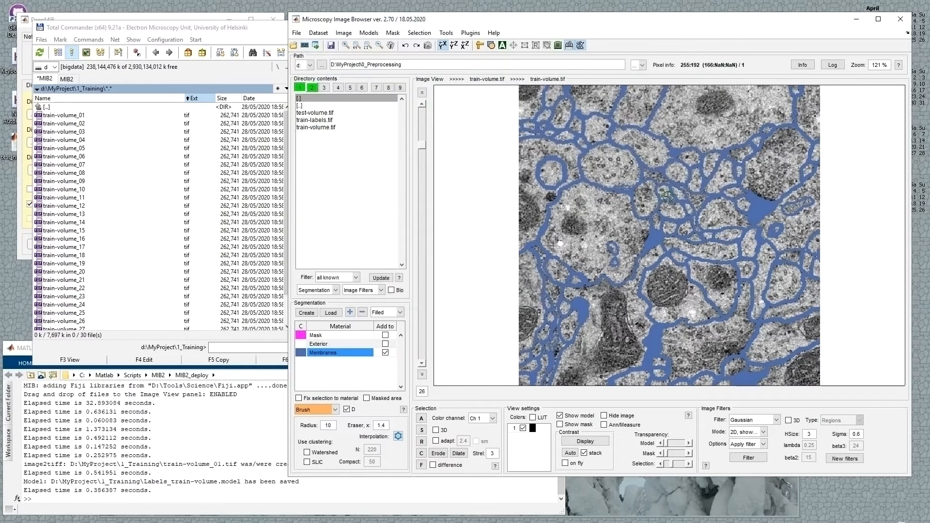
# Switch to Total Commander and load test-volume.tif from D:\MyProject2\Cardona\originals into Microscopy Image Browser
pyautogui.click(107, 125)
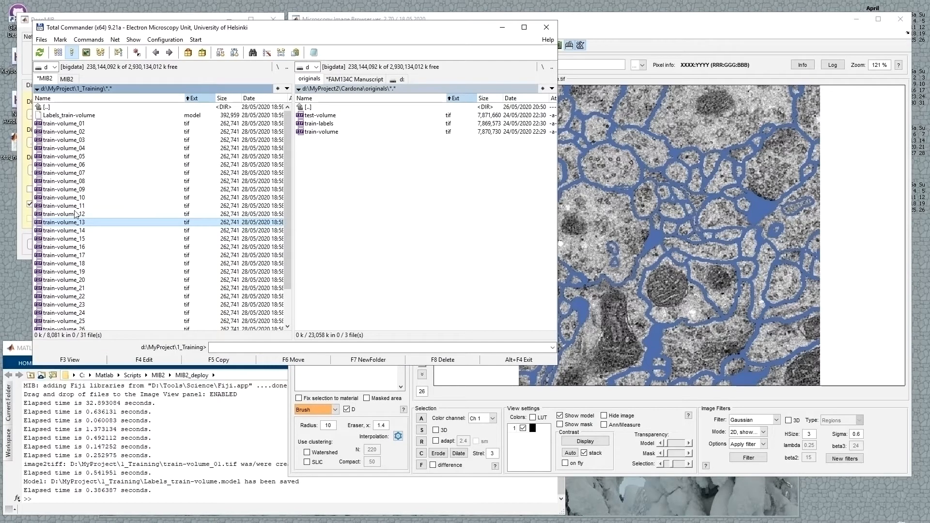
pyautogui.click(78, 115)
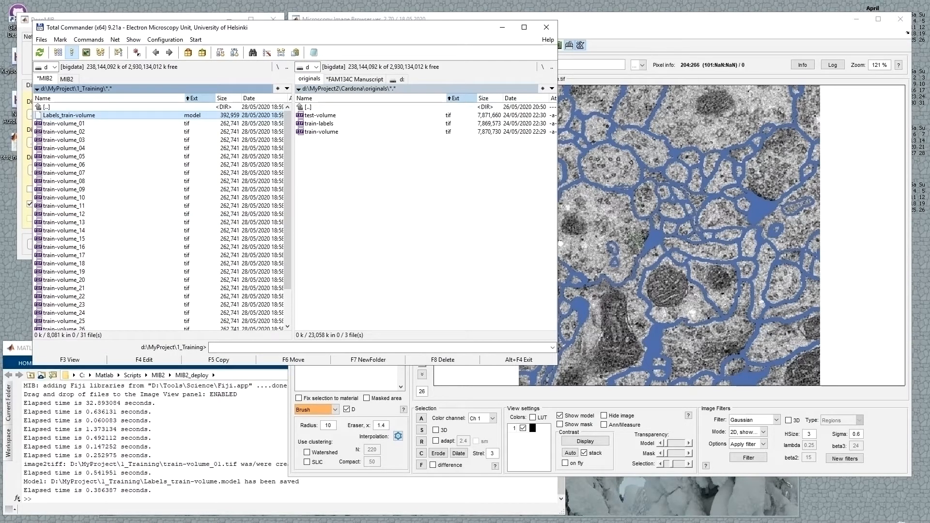
pyautogui.click(371, 170)
pyautogui.click(321, 132)
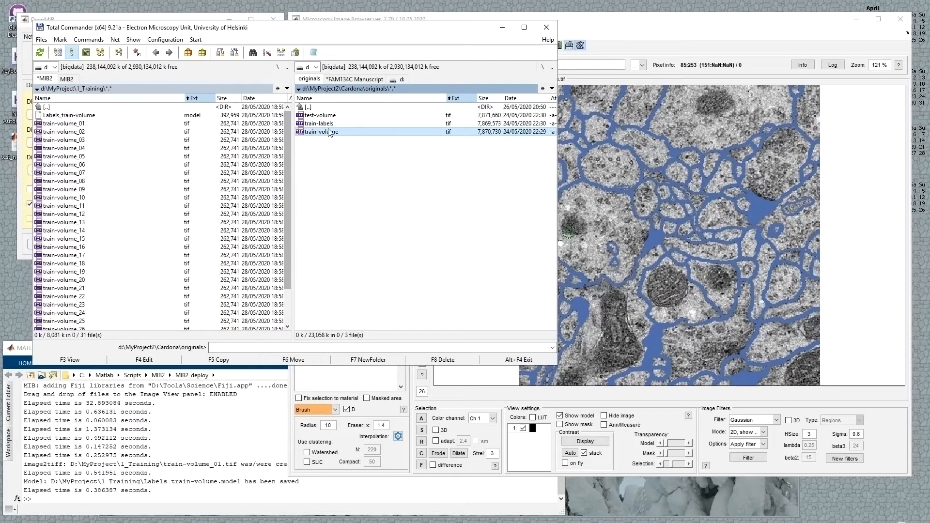
pyautogui.click(323, 116)
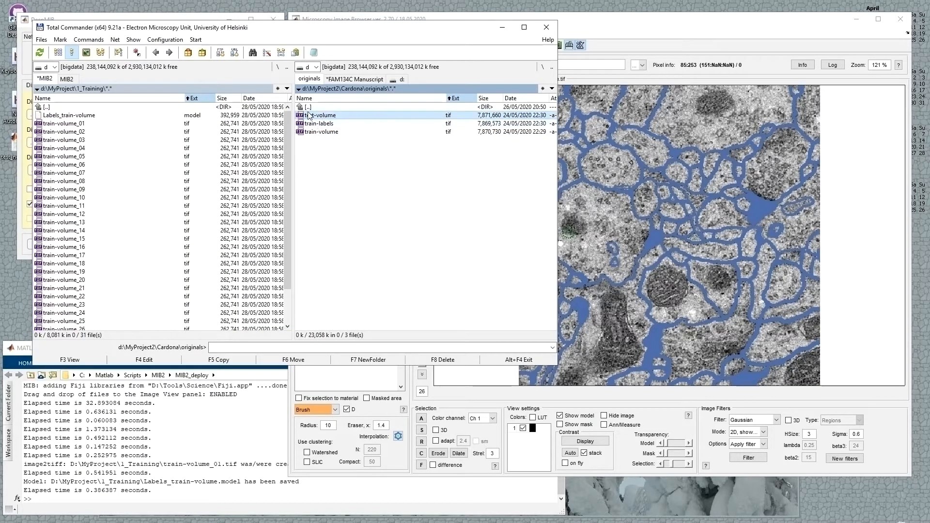
pyautogui.moveTo(324, 120); pyautogui.dragTo(627, 189)
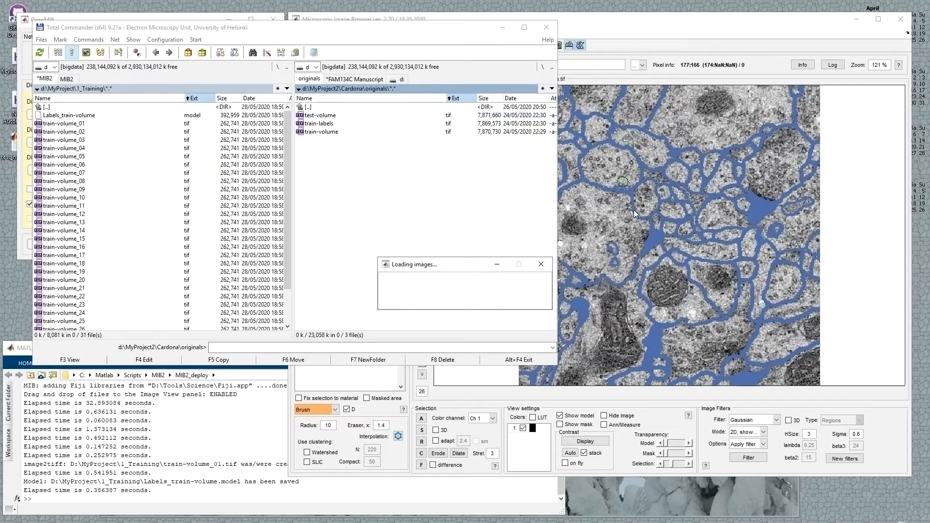
pyautogui.scroll(-3, 632, 210)
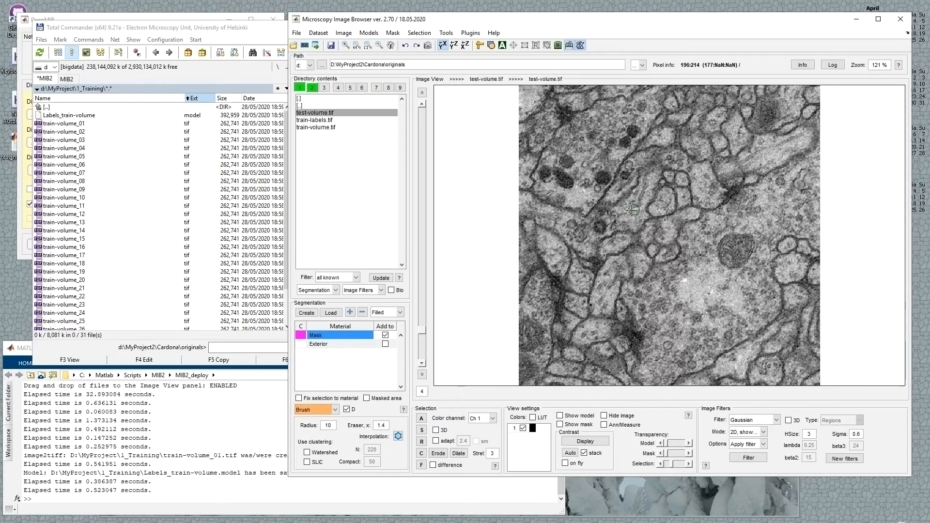
# Start saving the test volume as an image and browse to the D:\MyProject folder as the destination
pyautogui.click(296, 32)
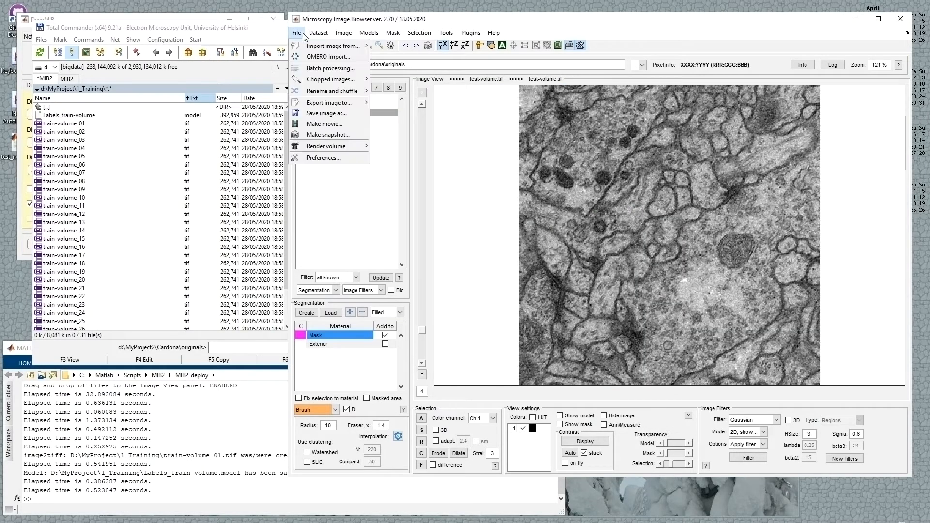
pyautogui.click(330, 114)
pyautogui.click(483, 49)
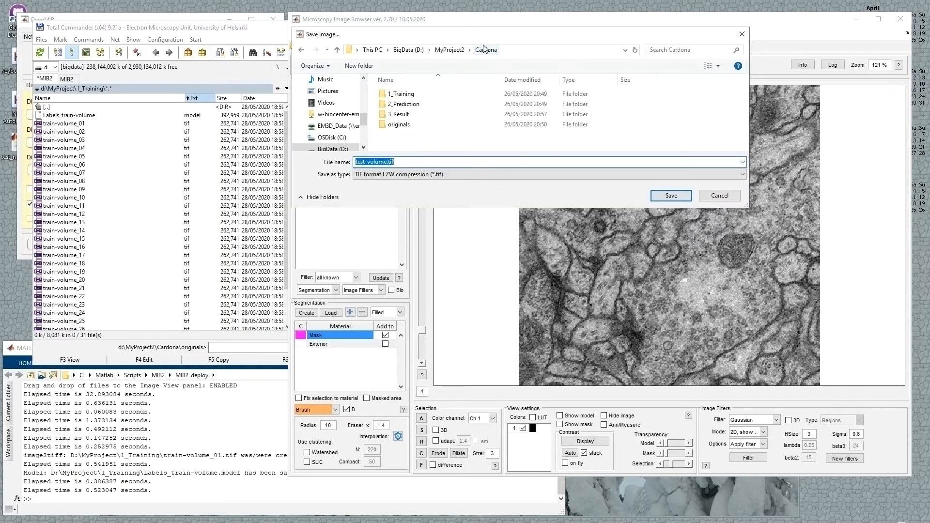
pyautogui.click(449, 50)
pyautogui.click(418, 53)
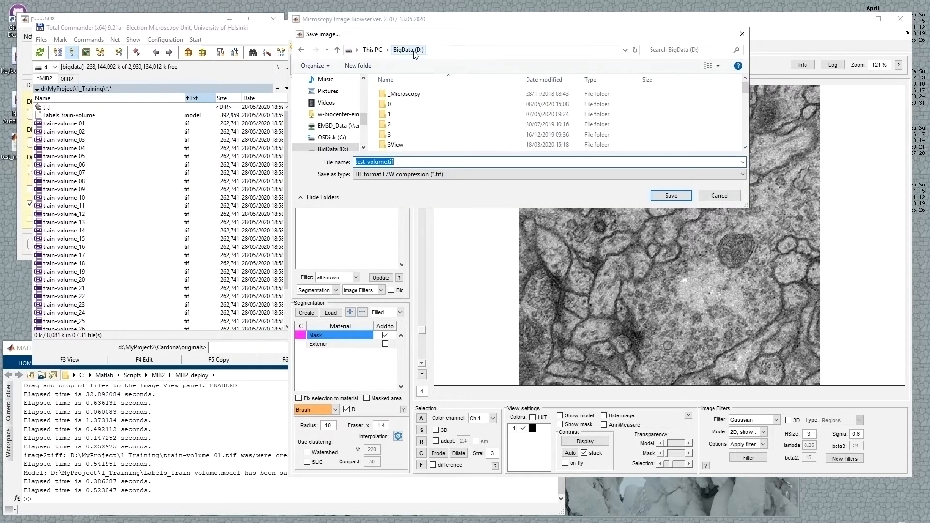
pyautogui.scroll(-5, 411, 138)
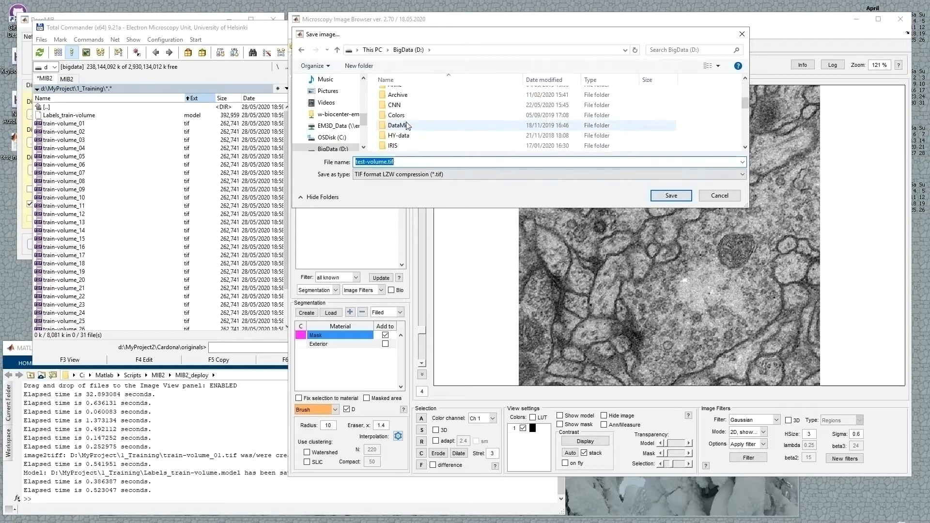
pyautogui.doubleClick(416, 146)
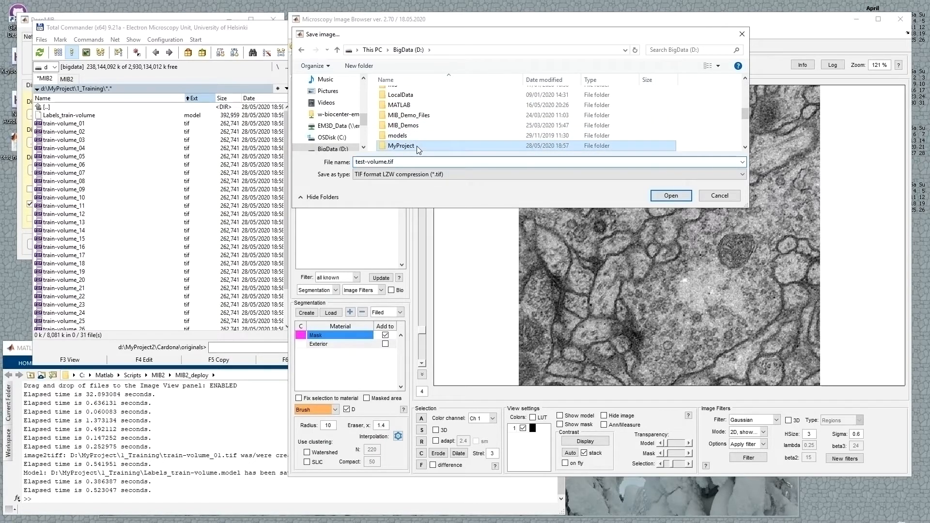
pyautogui.click(417, 107)
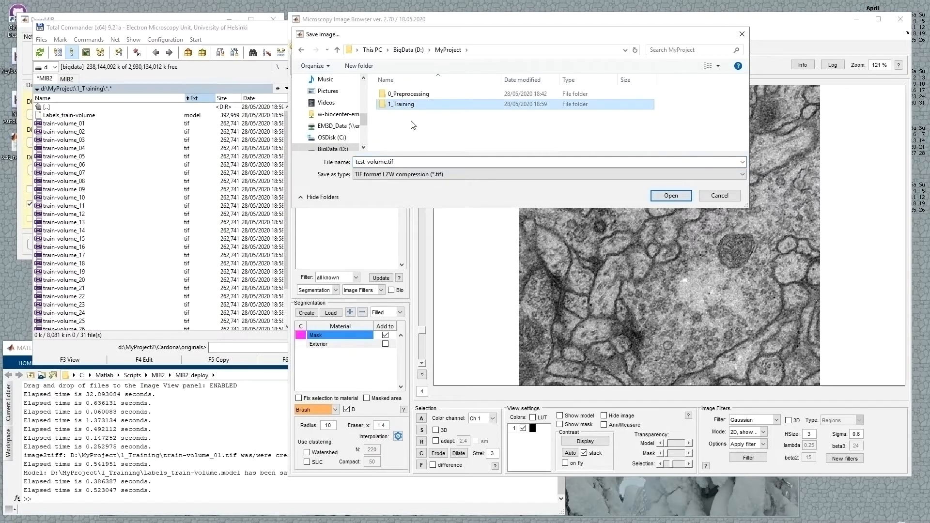
# Create a folder named 2_Prediction inside MyProject and open it
pyautogui.click(359, 66)
pyautogui.write('2_')
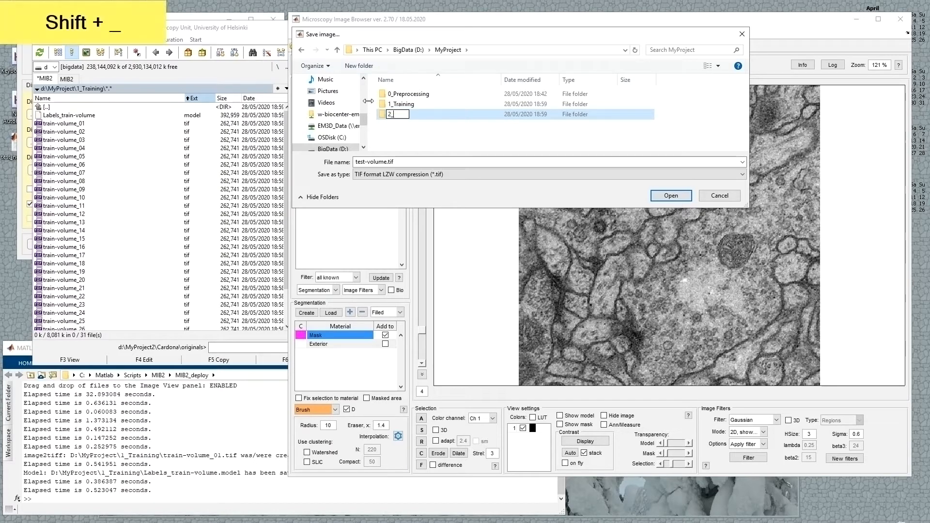
pyautogui.write('Prediction')
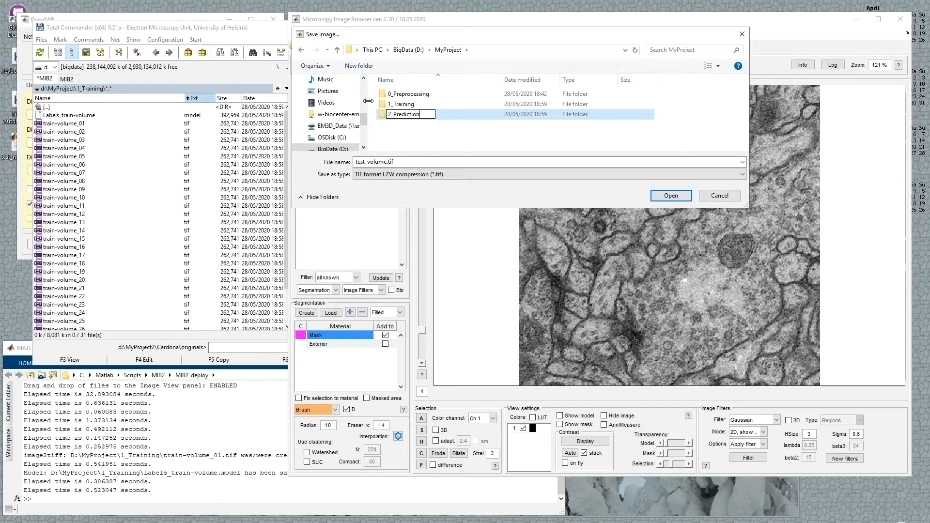
pyautogui.press('Return')
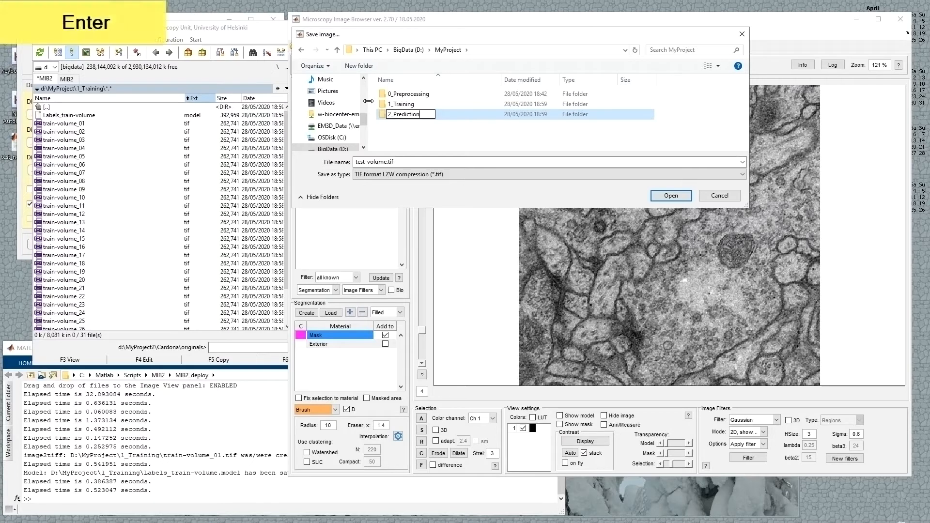
pyautogui.press('Return')
# Choose the uncompressed TIF format and save the image as test-volume.tif in the 2_Prediction folder
pyautogui.click(435, 175)
pyautogui.click(400, 242)
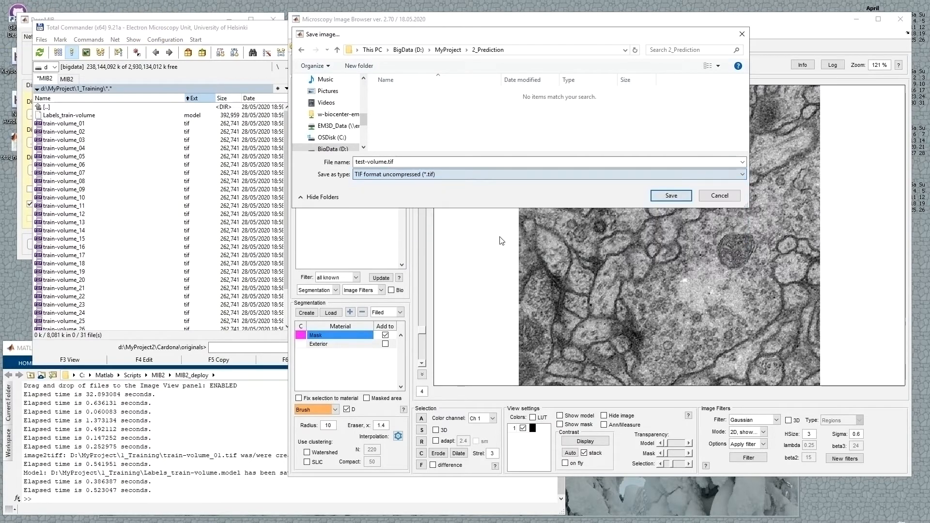
pyautogui.click(669, 198)
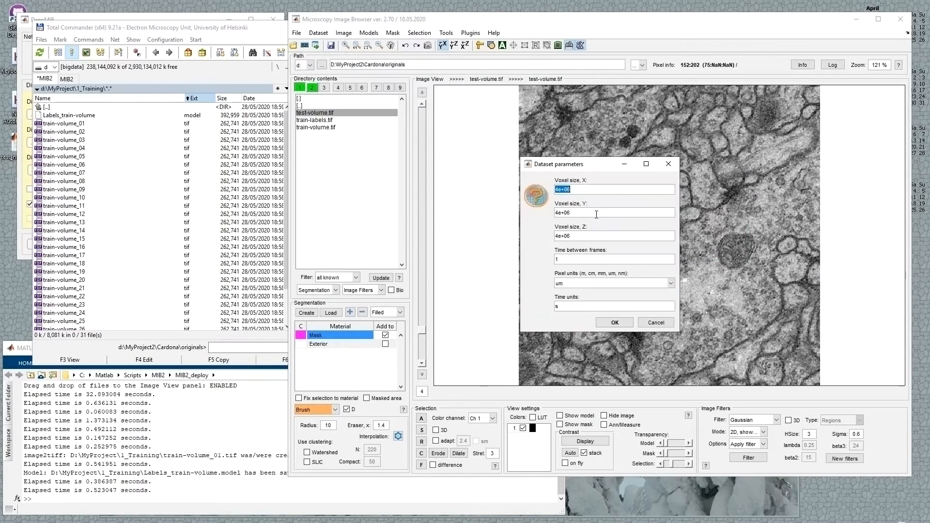
# Set the test volume's voxel size to .004 um in X, .004 um in Y and .05 um in Z
pyautogui.write('.004')
pyautogui.press('Tab')
pyautogui.write('.004')
pyautogui.press('Tab')
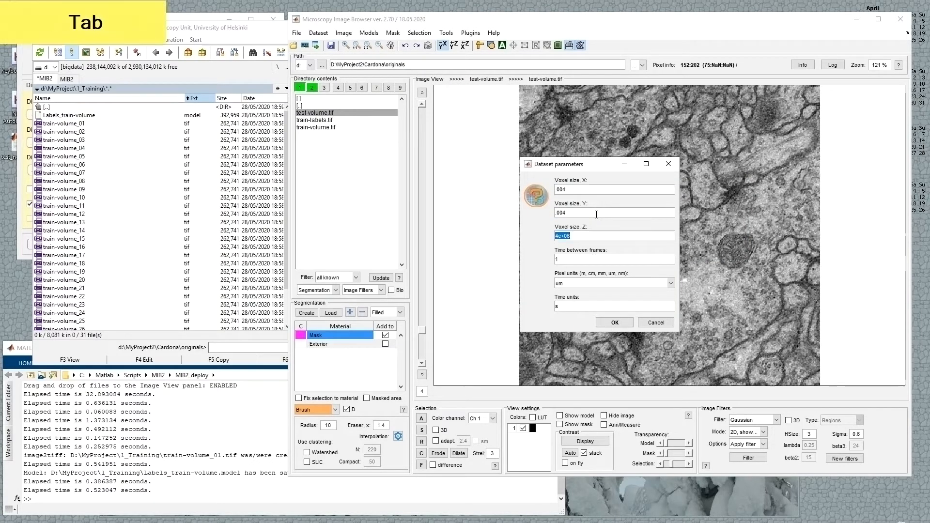
pyautogui.write('05')
pyautogui.press('Return')
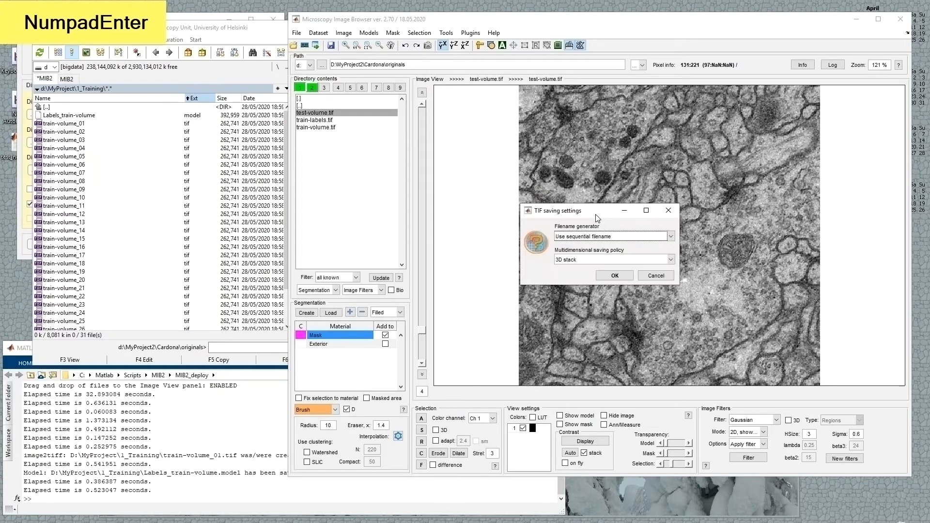
# Export the test volume as a 2D sequence of TIF files with sequential filenames
pyautogui.click(585, 262)
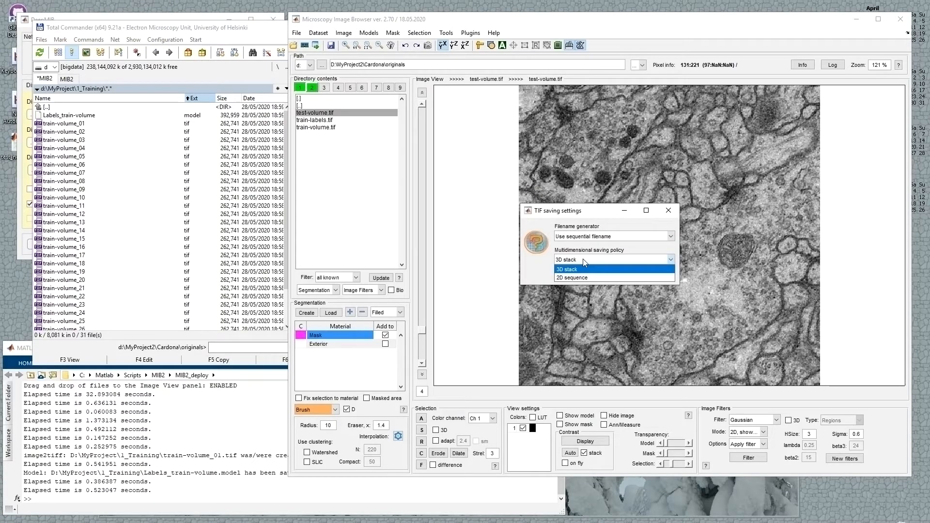
pyautogui.click(574, 277)
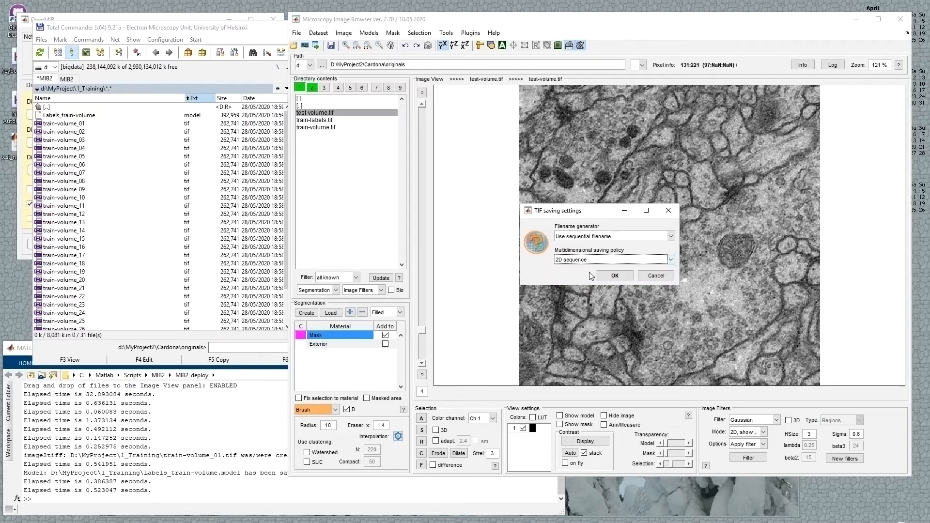
pyautogui.press('Return')
# Switch to Total Commander and check the exported test slices in the D:\MyProject\2_Prediction folder
pyautogui.click(154, 209)
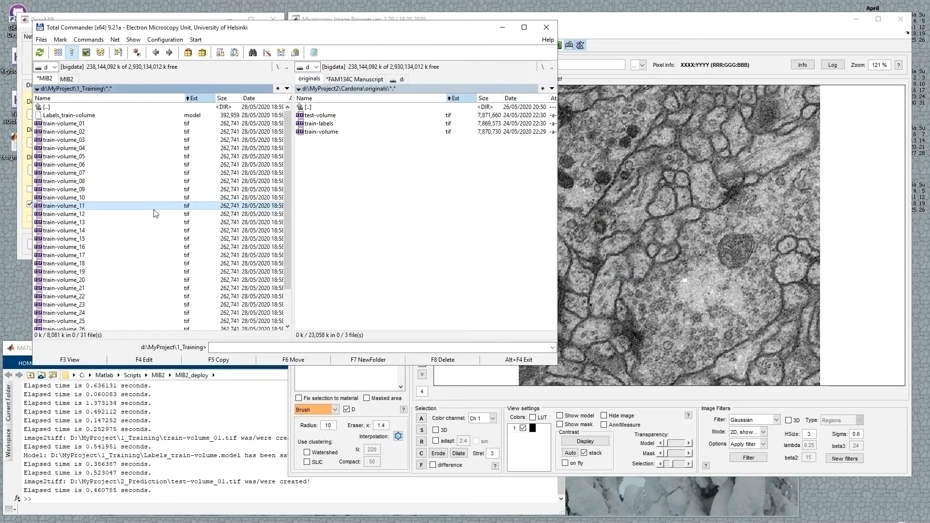
pyautogui.press('Home')
pyautogui.press('Return')
pyautogui.press('Down')
pyautogui.press('Return')
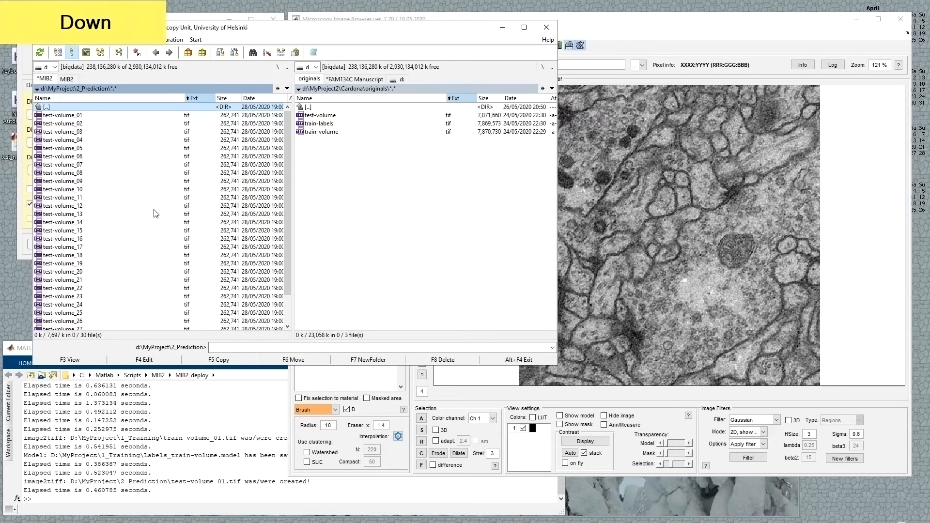
pyautogui.click(90, 222)
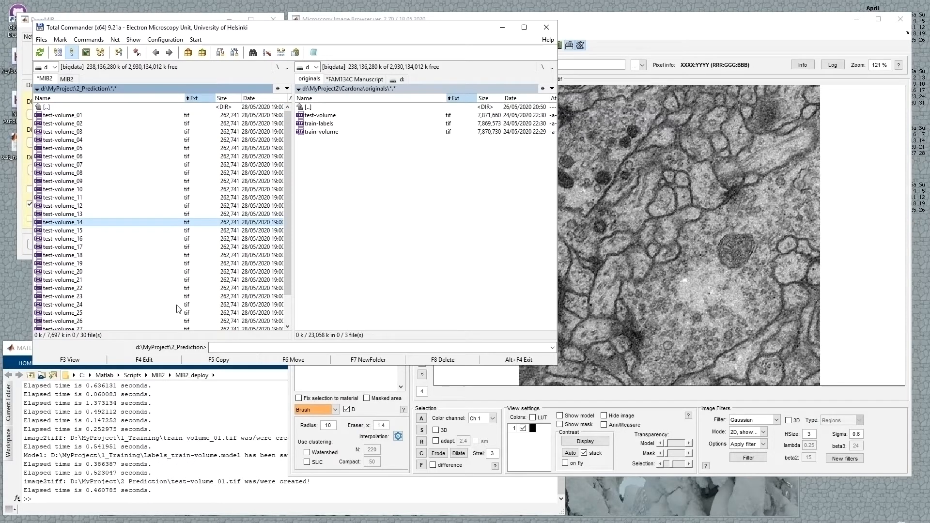
# Switch to DeepMIB and set the directory with images and models for training to D:\MyProject\1_Training
pyautogui.click(660, 39)
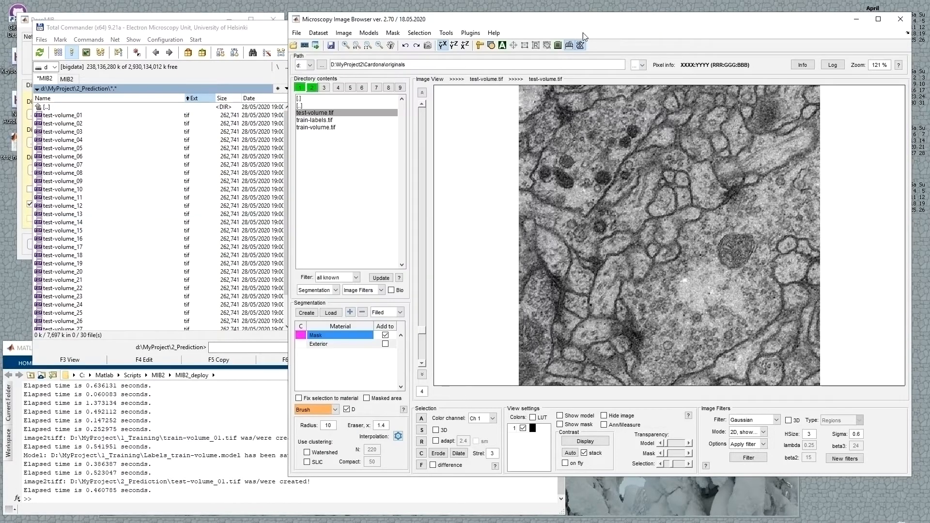
pyautogui.click(187, 18)
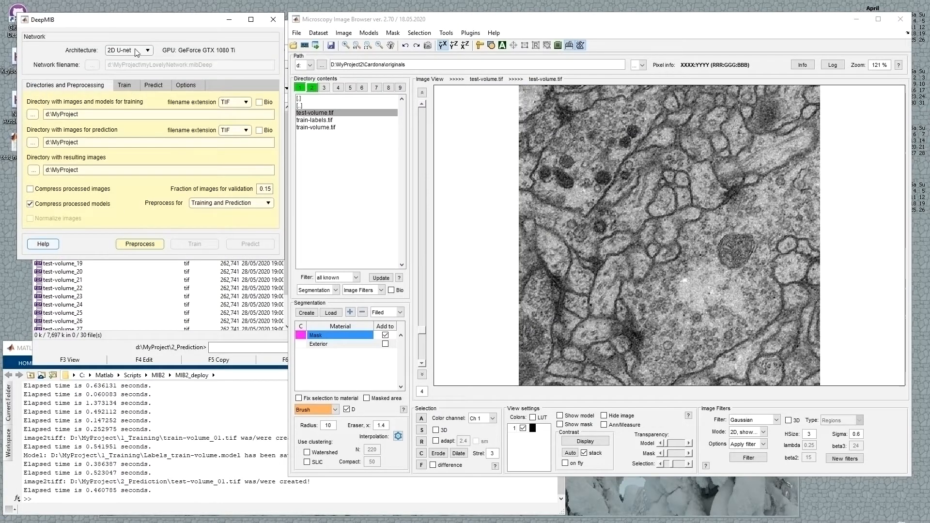
pyautogui.moveTo(90, 115); pyautogui.dragTo(43, 117)
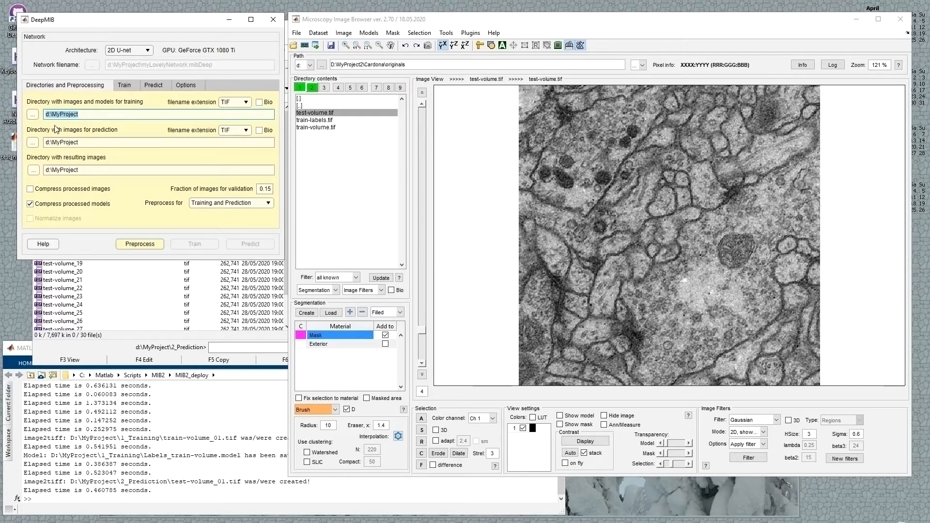
pyautogui.click(32, 114)
pyautogui.click(407, 104)
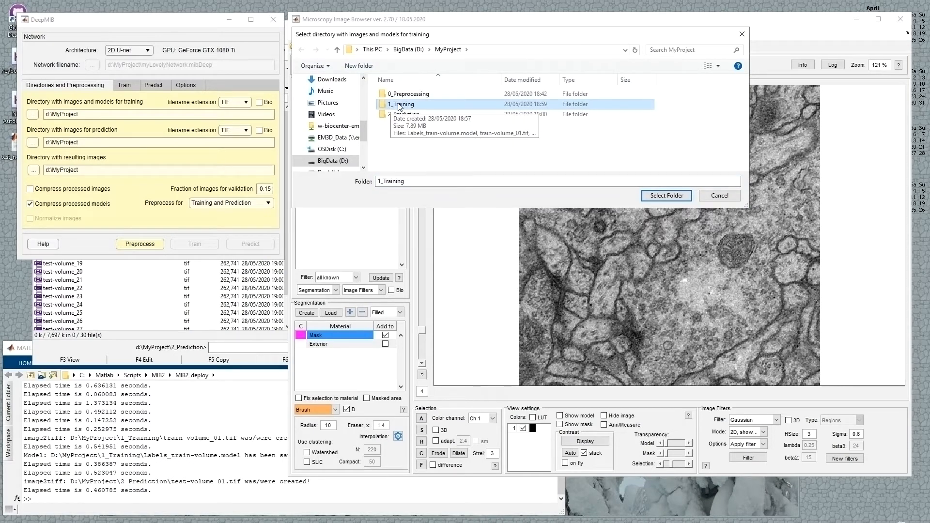
pyautogui.doubleClick(393, 106)
pyautogui.click(664, 195)
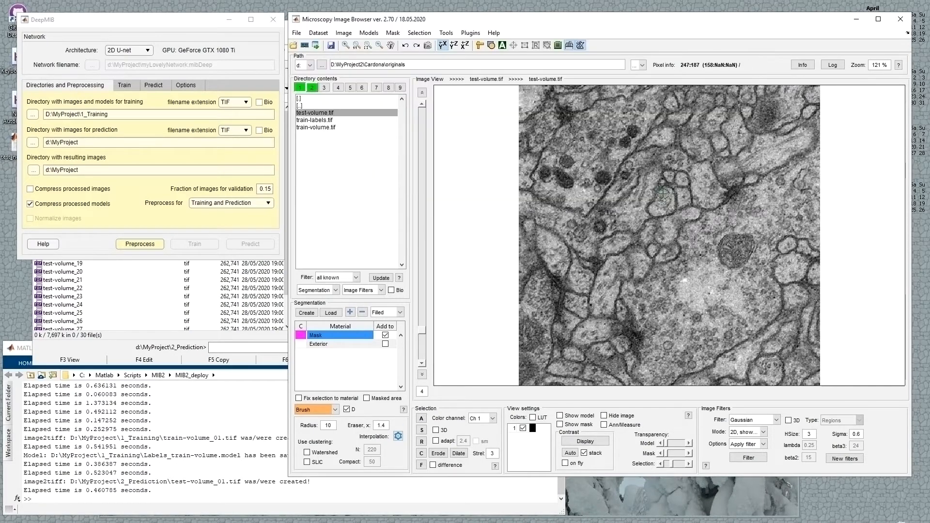
# Set the directory with images for prediction to D:\MyProject\2_Prediction
pyautogui.click(98, 140)
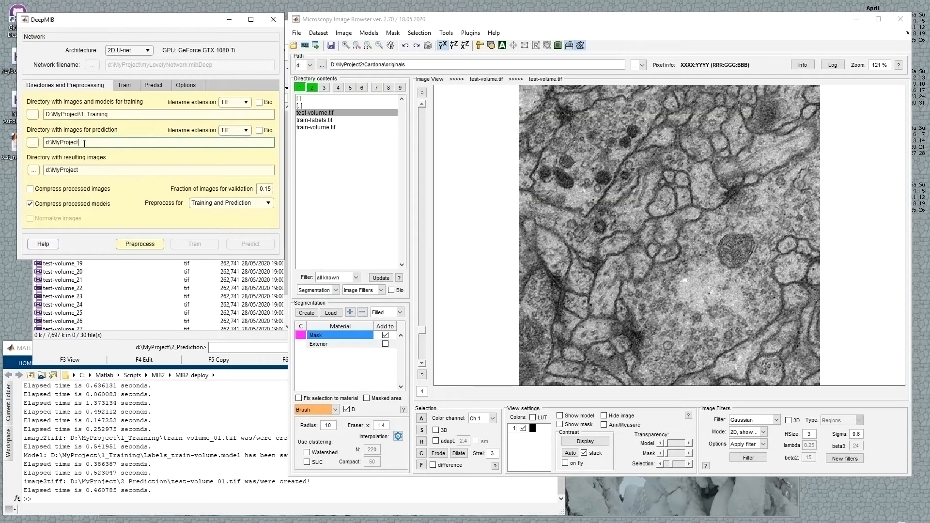
pyautogui.click(33, 143)
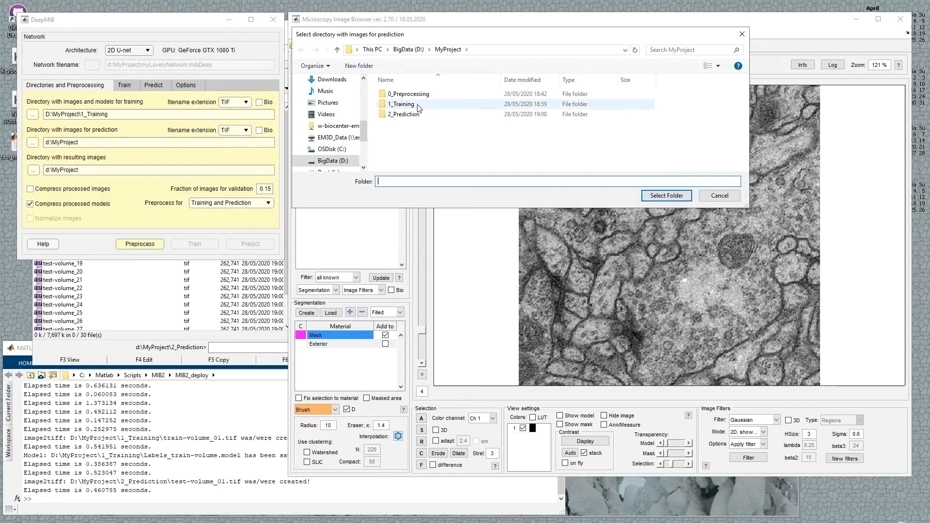
pyautogui.click(418, 116)
pyautogui.click(679, 193)
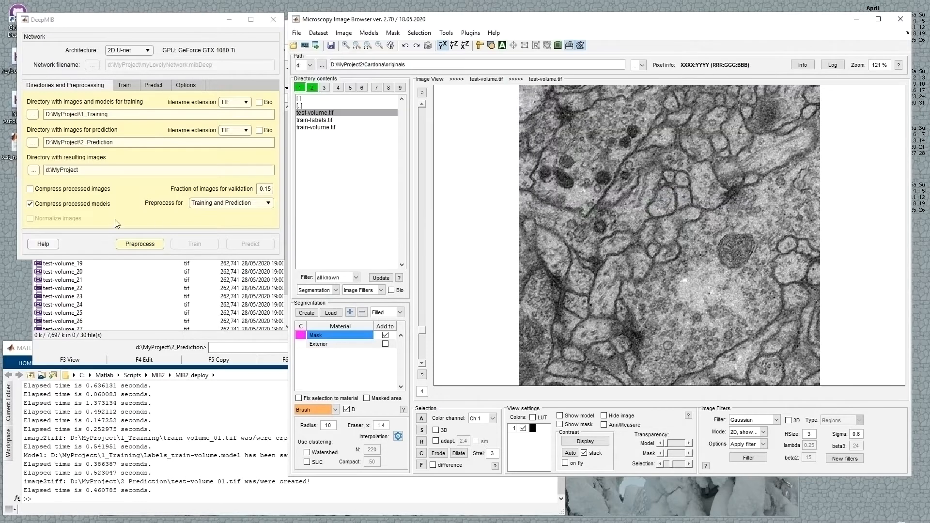
# Create a 3_Results folder in D:\MyProject and set it as the directory with resulting images
pyautogui.click(83, 170)
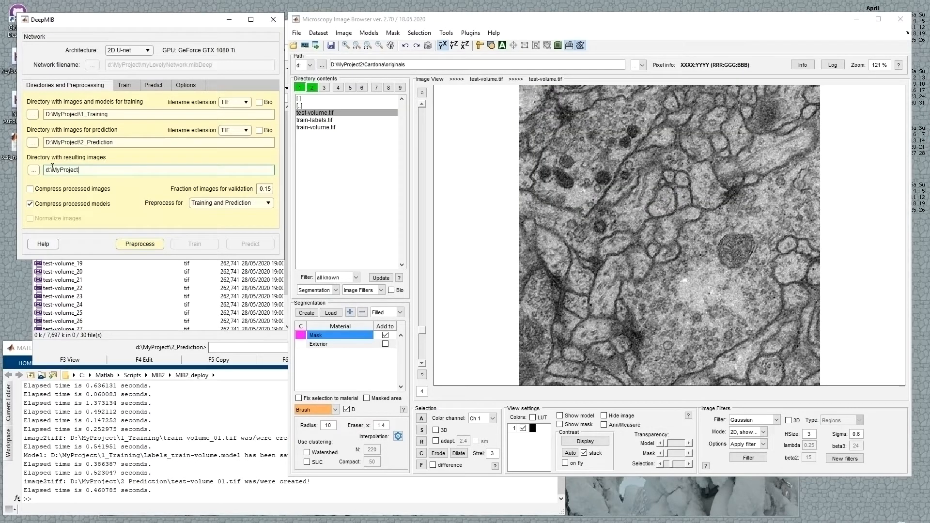
pyautogui.click(34, 170)
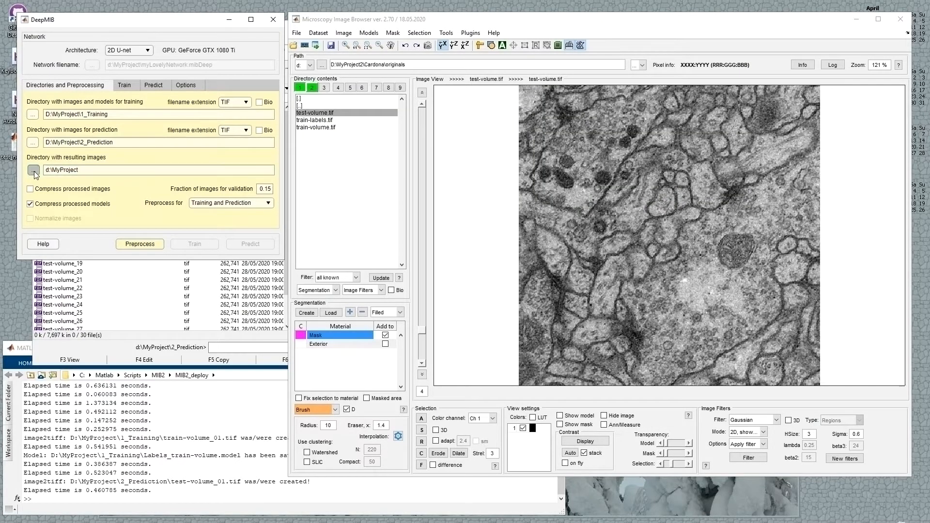
pyautogui.click(356, 67)
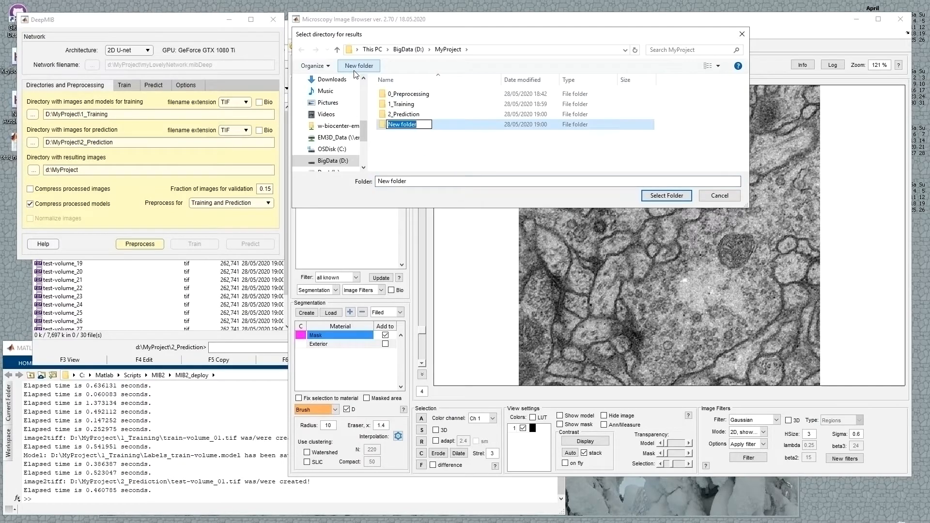
pyautogui.write('3_')
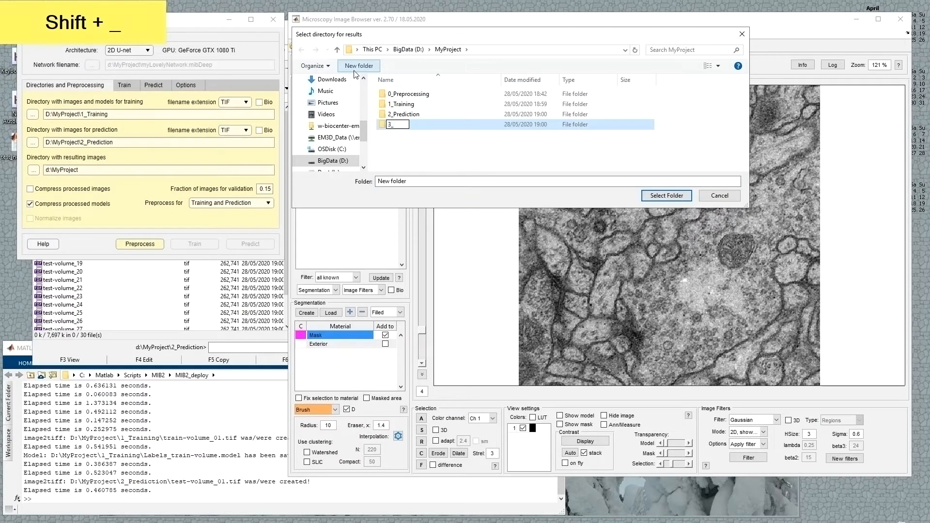
pyautogui.write('Result')
pyautogui.press('BackSpace')
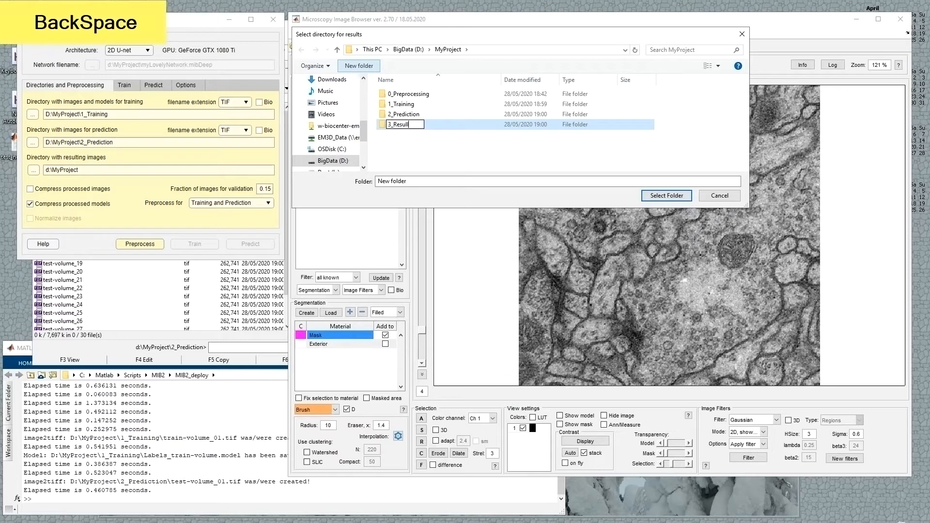
pyautogui.press('BackSpace')
pyautogui.write('ts')
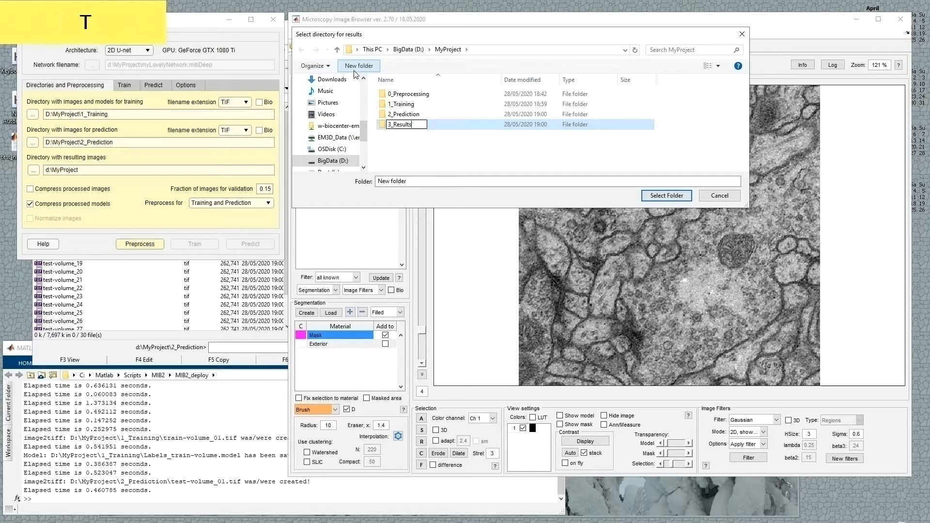
pyautogui.press('Return')
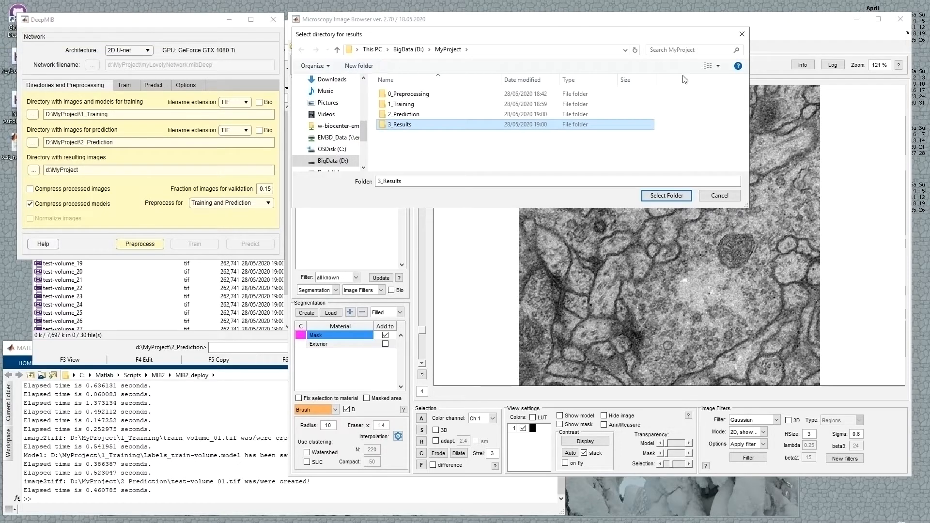
pyautogui.click(673, 195)
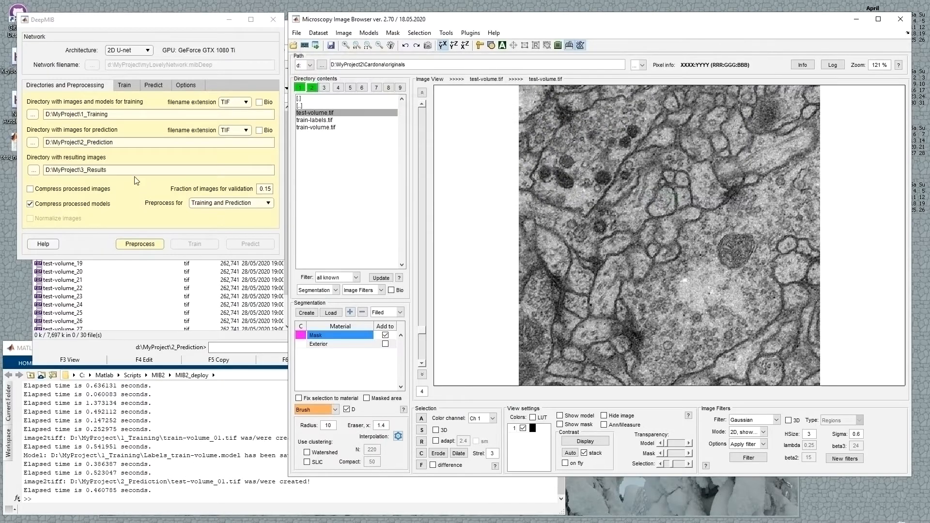
# Set the training images' filename extension to AM and browse the other standard formats on offer
pyautogui.click(119, 112)
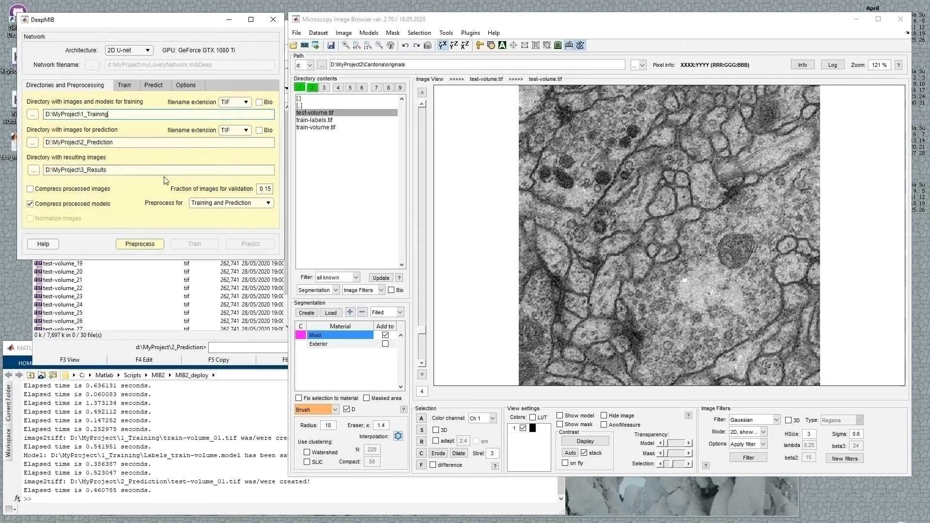
pyautogui.click(240, 104)
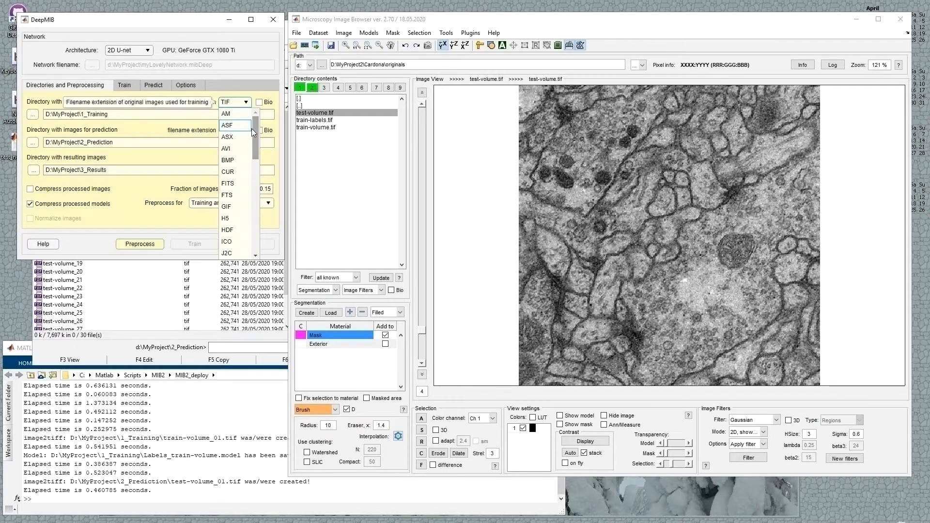
pyautogui.click(247, 114)
pyautogui.click(240, 104)
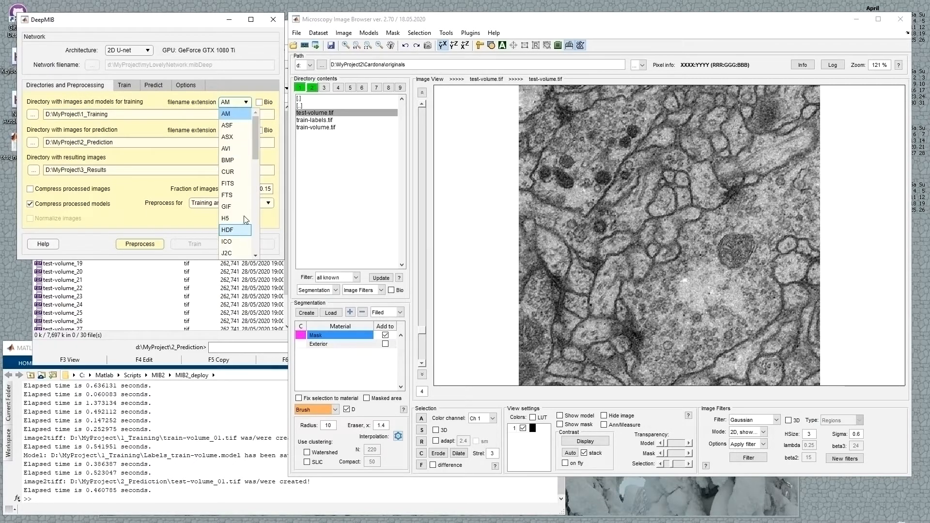
pyautogui.moveTo(257, 143)
pyautogui.mouseDown()
pyautogui.moveTo(265, 243)
pyautogui.moveTo(268, 145)
pyautogui.mouseUp()
# Turn on the Bio-Formats reader for the training images and browse its filename extensions
pyautogui.click(268, 104)
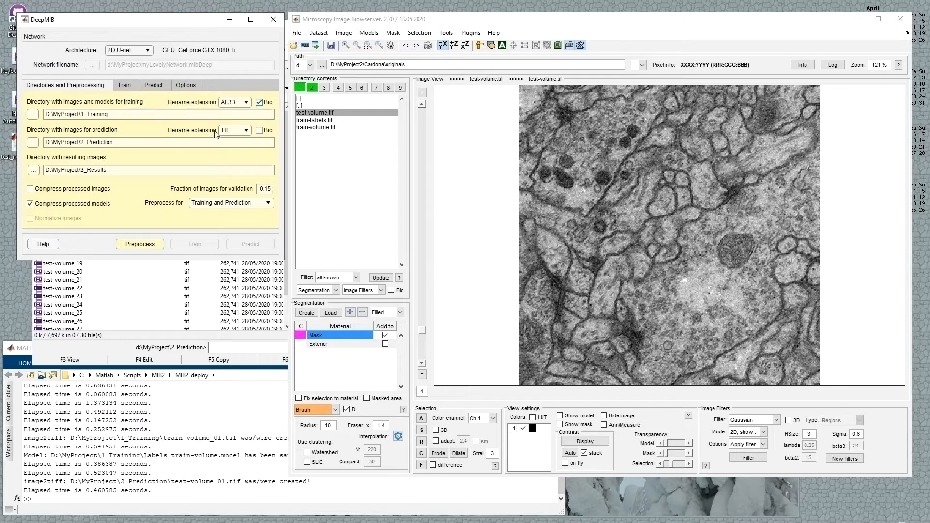
pyautogui.click(234, 103)
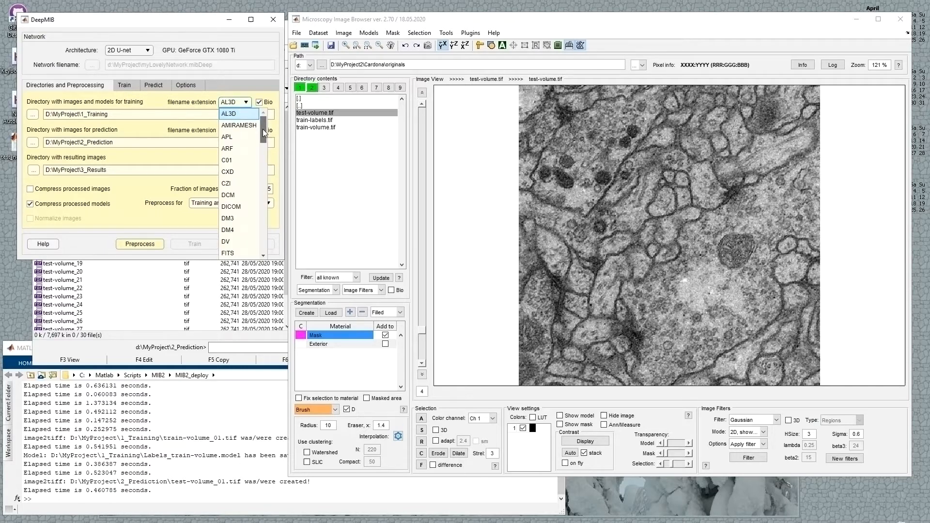
pyautogui.scroll(-1, 241, 168)
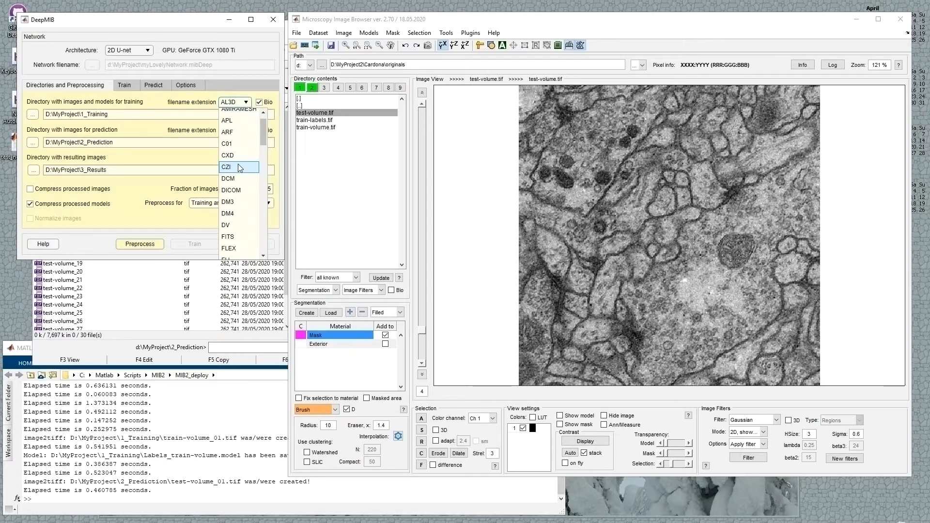
pyautogui.moveTo(263, 136); pyautogui.dragTo(265, 153)
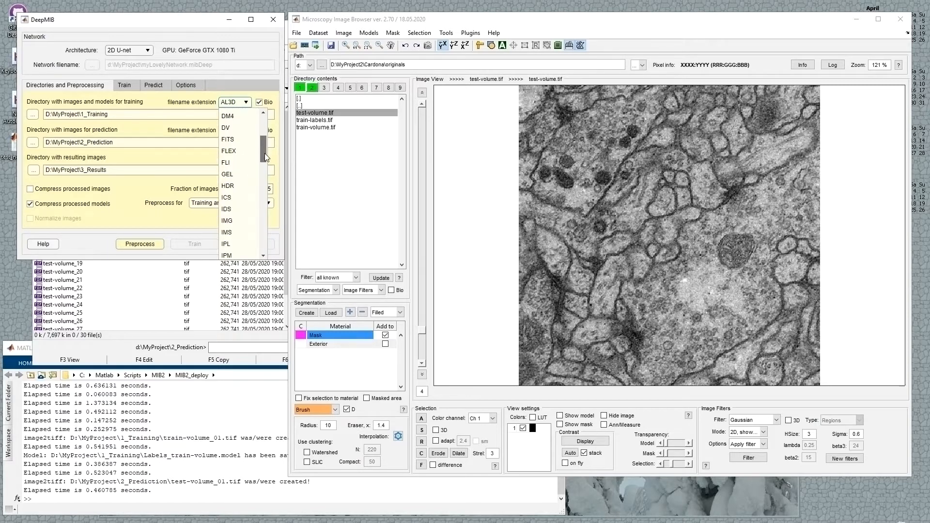
pyautogui.scroll(-2, 239, 242)
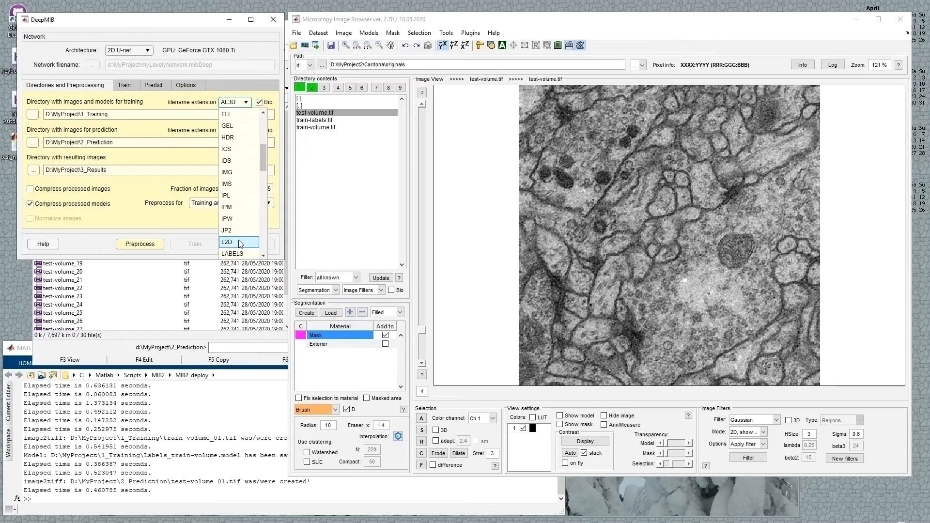
pyautogui.scroll(-2, 239, 242)
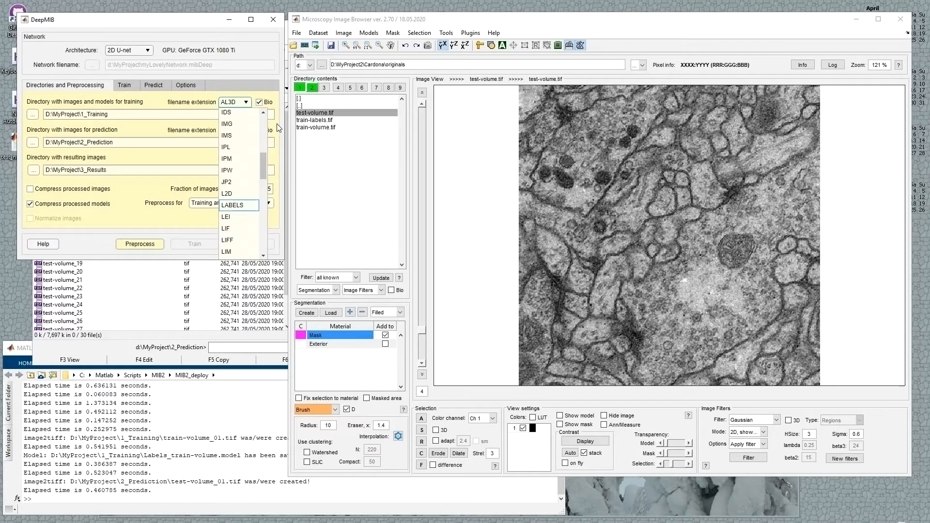
# Turn off the Bio-Formats reader for the training images and set their filename extension back to TIF
pyautogui.click(263, 101)
pyautogui.click(240, 102)
pyautogui.scroll(-6, 232, 187)
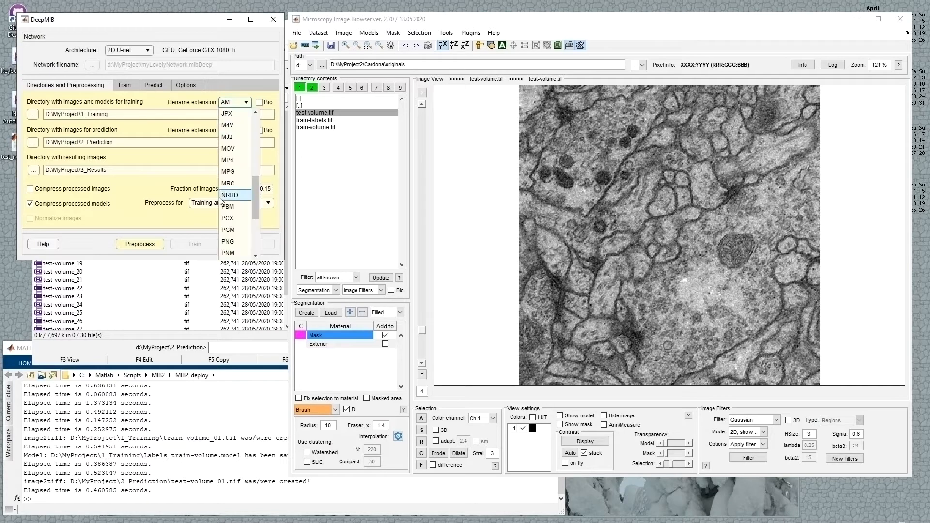
pyautogui.scroll(-1, 221, 203)
pyautogui.click(228, 210)
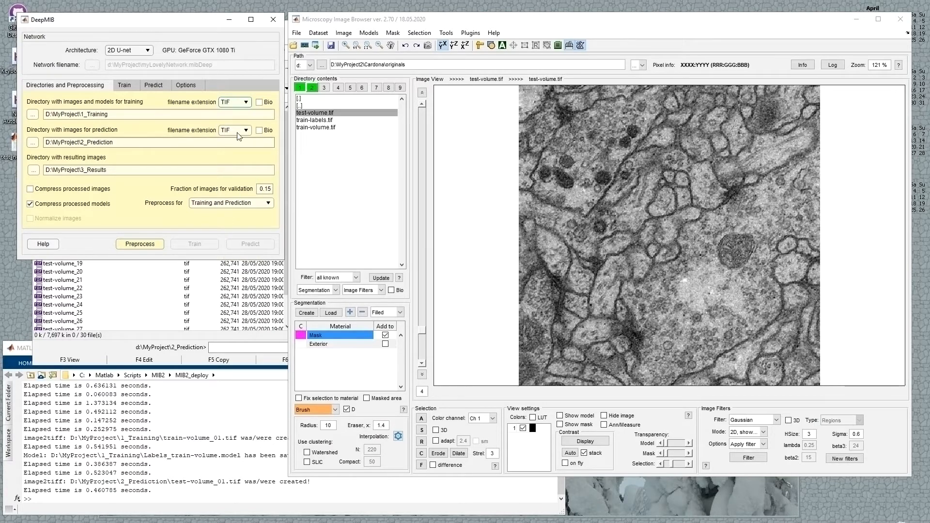
# Turn compression of the processed images on and back off
pyautogui.click(131, 143)
pyautogui.click(51, 189)
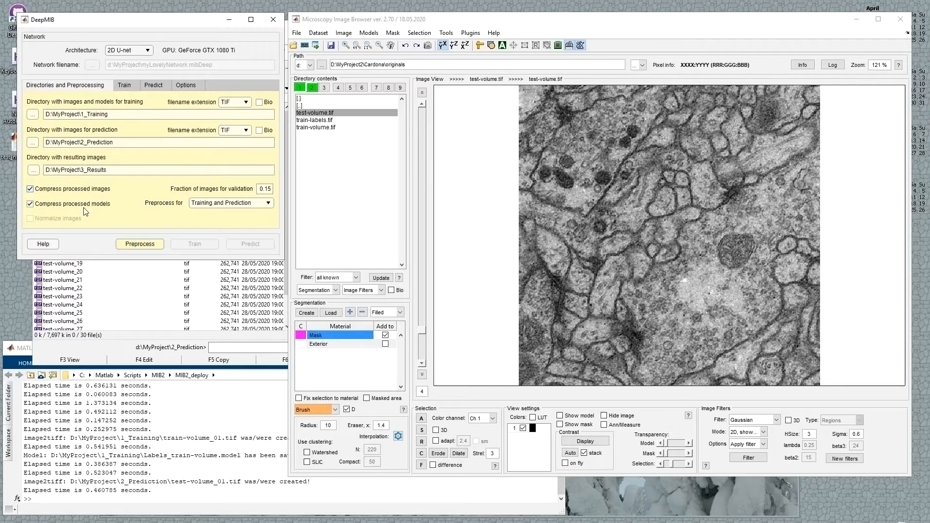
pyautogui.click(85, 190)
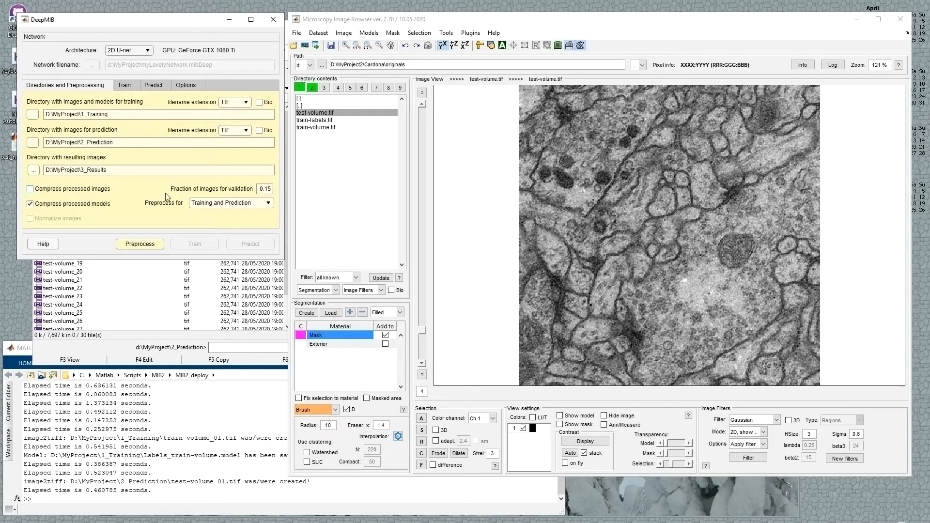
# Consult the training and validation split in the DeepMIB help overview and set the fraction of images for validation to 0.2
pyautogui.doubleClick(262, 189)
pyautogui.click(43, 244)
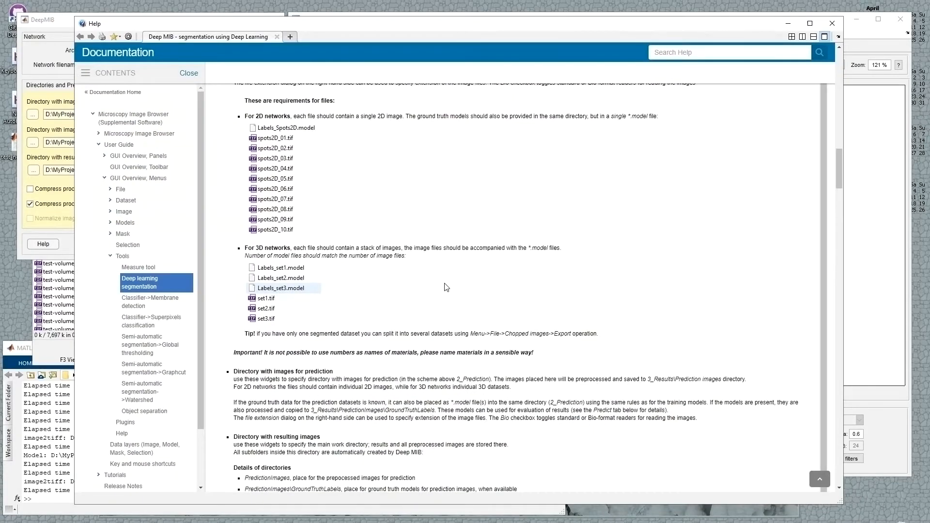
pyautogui.hotkey('ctrl', 'Home')
pyautogui.scroll(-3, 561, 392)
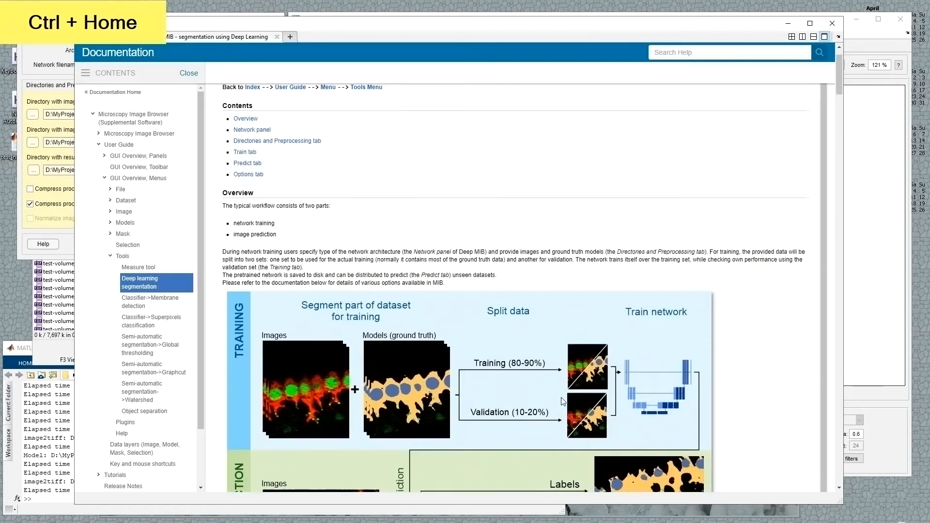
pyautogui.scroll(-1, 562, 392)
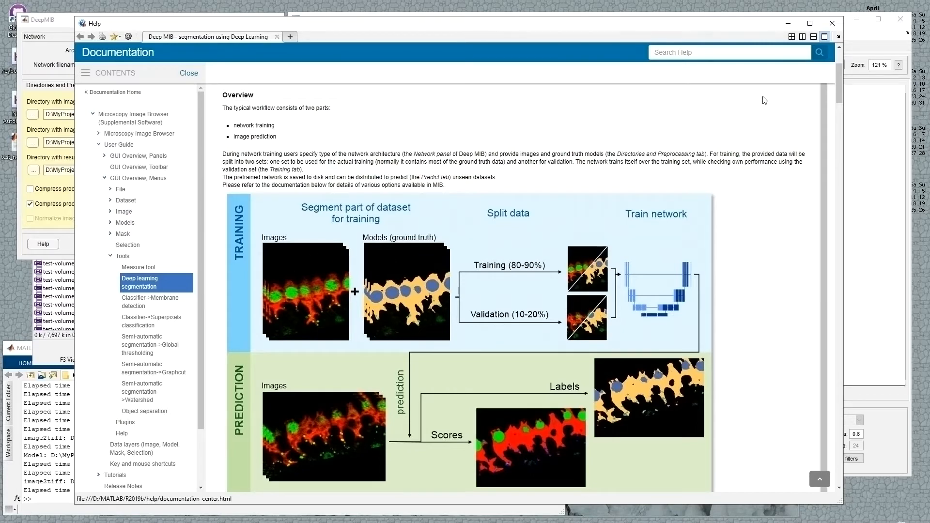
pyautogui.click(788, 23)
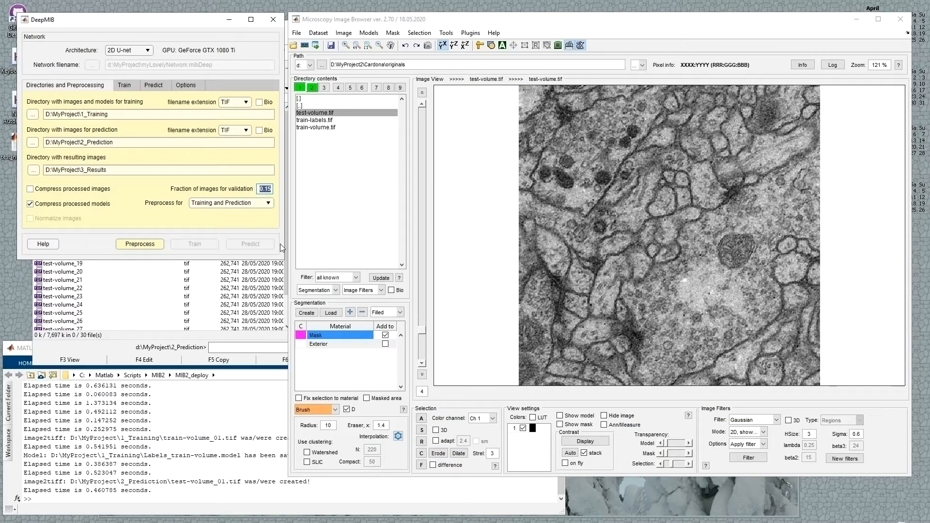
pyautogui.press('BackSpace')
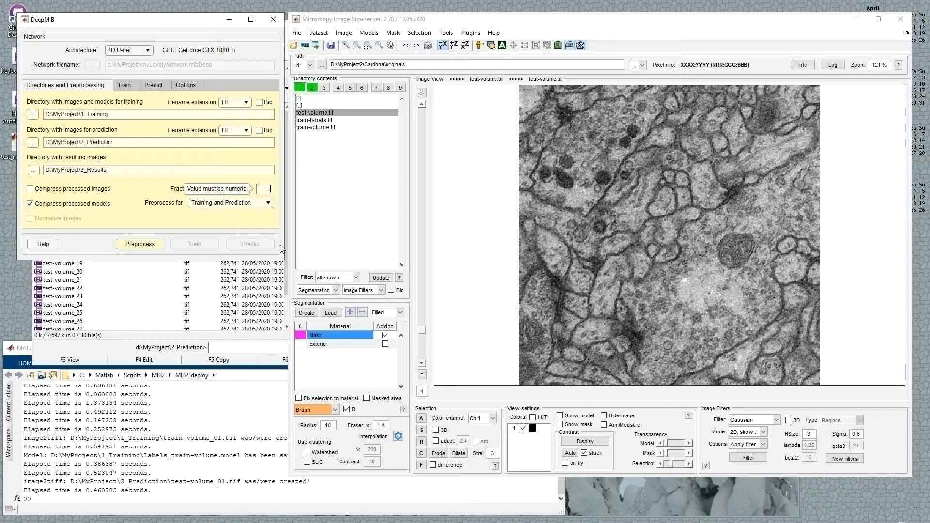
pyautogui.write('0.2')
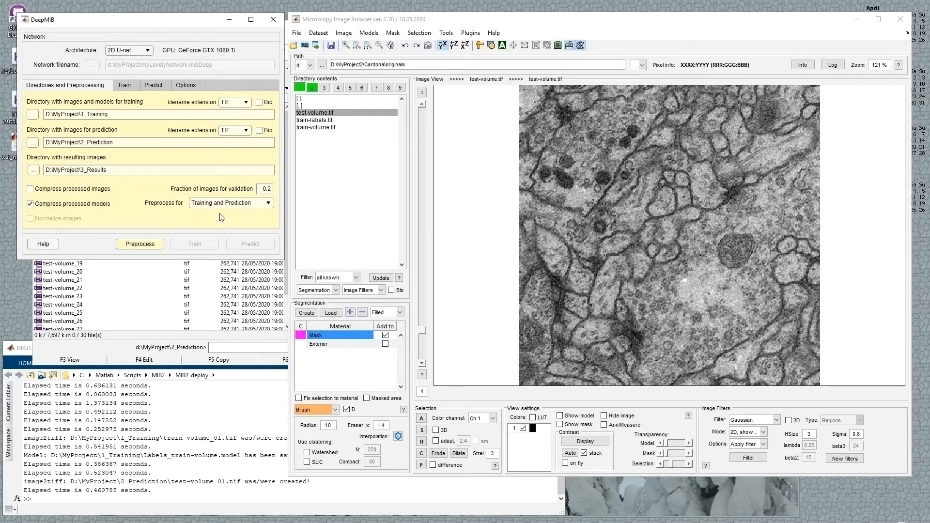
# Choose Training and Prediction as the preprocessing target and start preprocessing the images
pyautogui.click(216, 203)
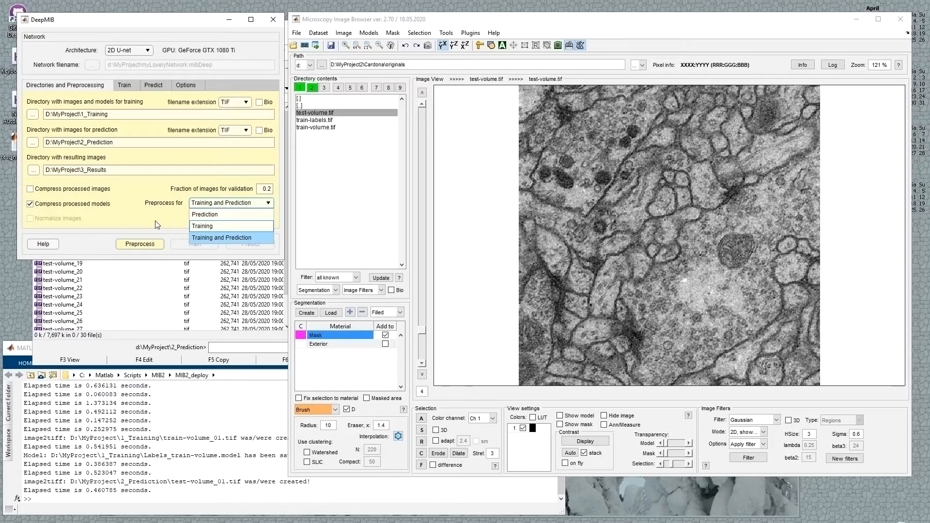
pyautogui.click(211, 237)
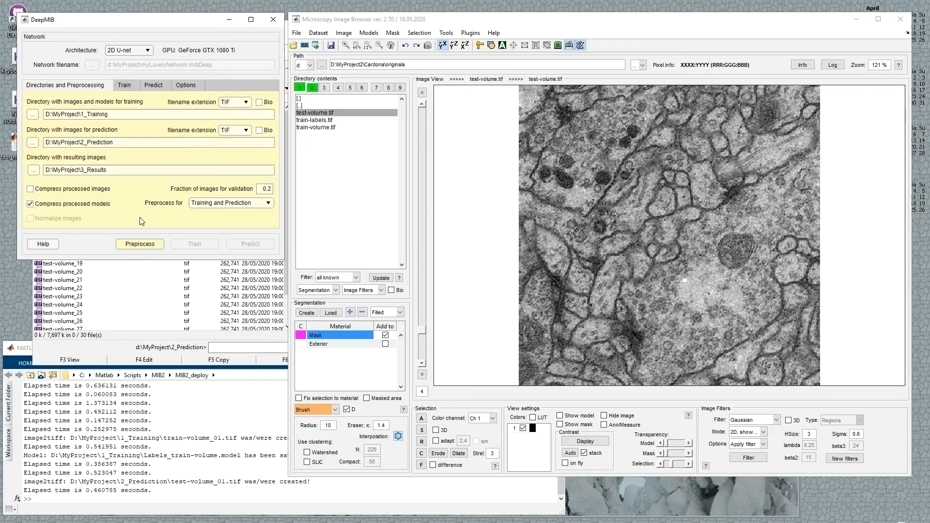
pyautogui.click(145, 245)
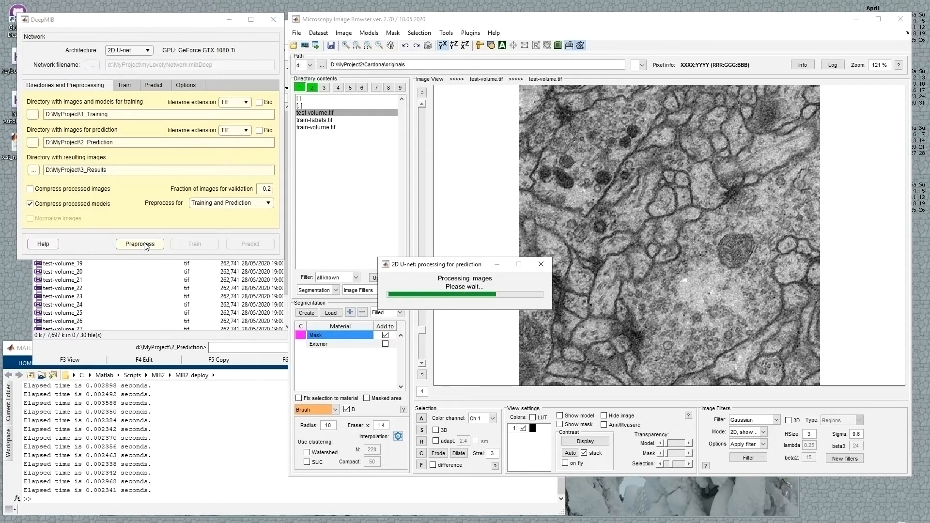
# Switch to Total Commander and open the 3_Results folder of MyProject
pyautogui.click(114, 304)
pyautogui.press('Home')
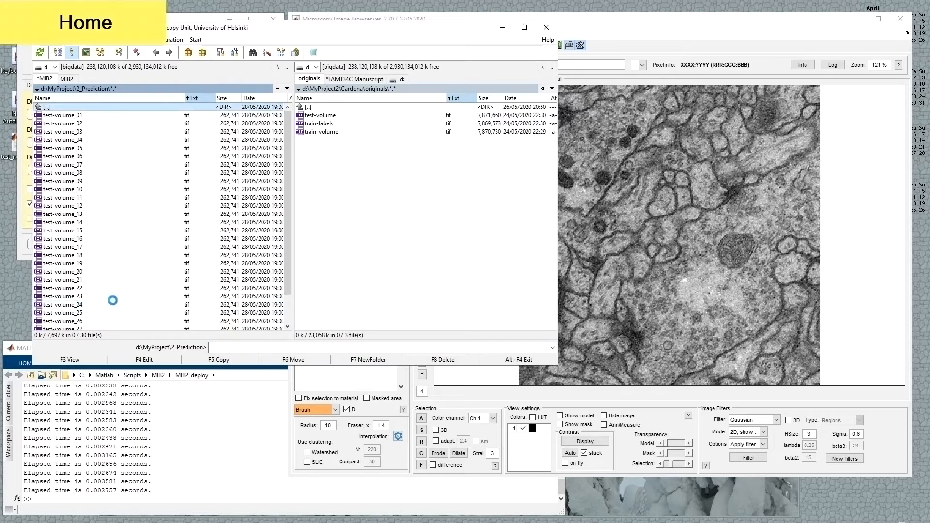
pyautogui.press('Return')
pyautogui.press('Down')
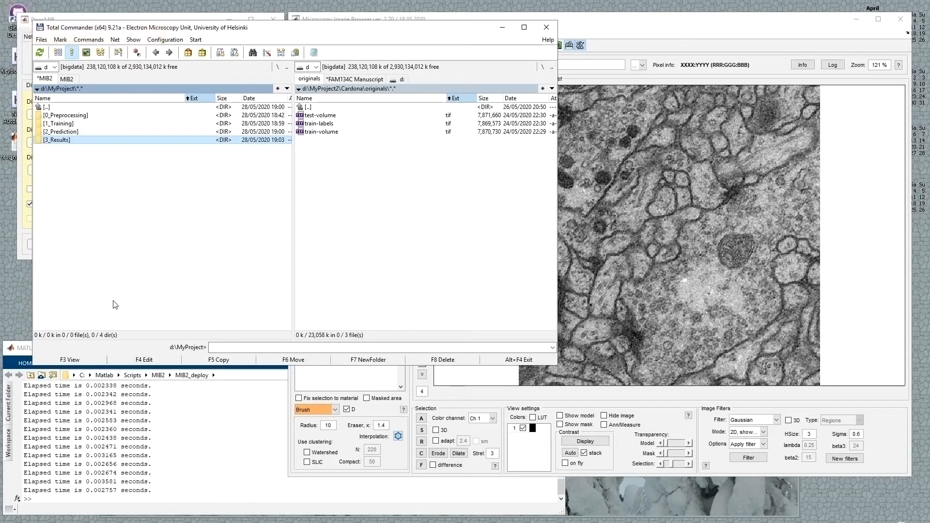
pyautogui.press('Return')
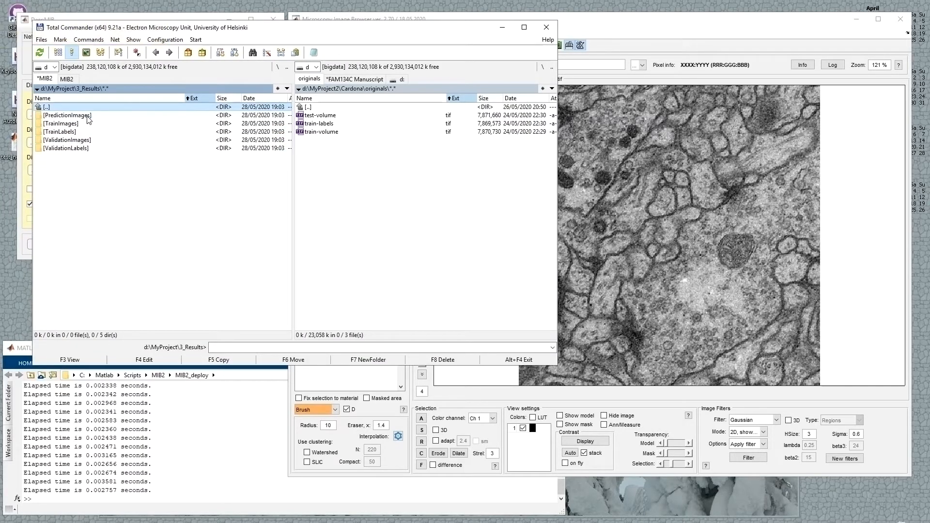
# Mark the TrainImages, TrainLabels, ValidationImages and ValidationLabels folders in 3_Results
pyautogui.press('Down')
pyautogui.press('Down')
pyautogui.hotkey('shift', 'Down')
pyautogui.hotkey('shift', 'Down')
pyautogui.hotkey('shift', 'Down')
pyautogui.hotkey('shift', 'Down')
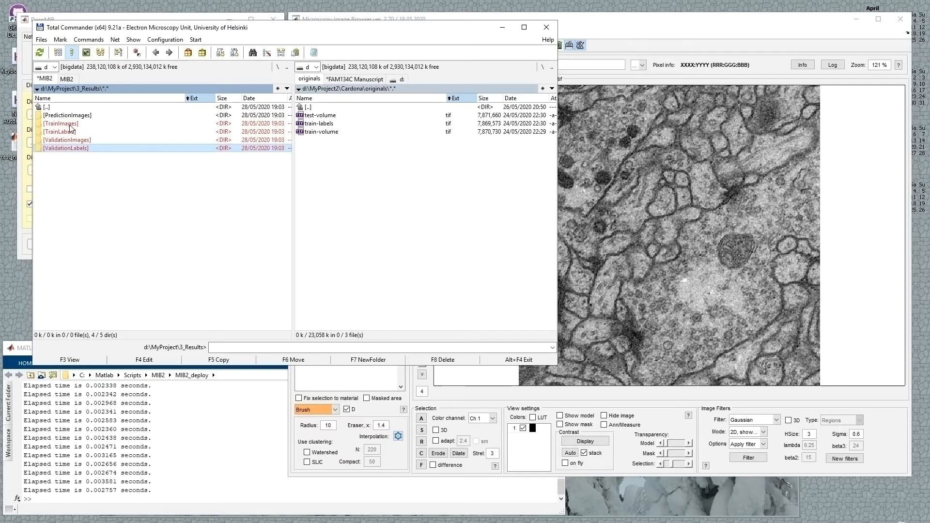
# Open the TrainImages folder and mark all of its preprocessed image files
pyautogui.click(71, 125)
pyautogui.doubleClick(70, 126)
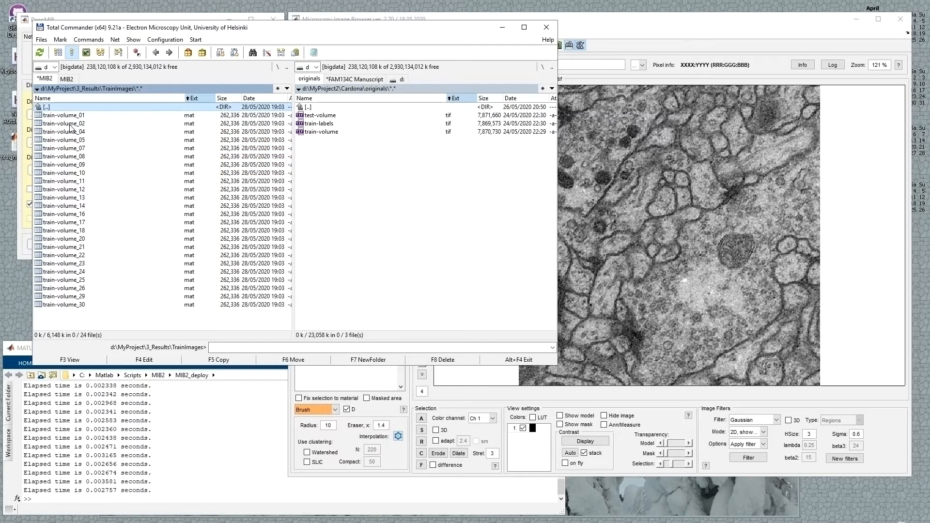
pyautogui.press('KP_Multiply')
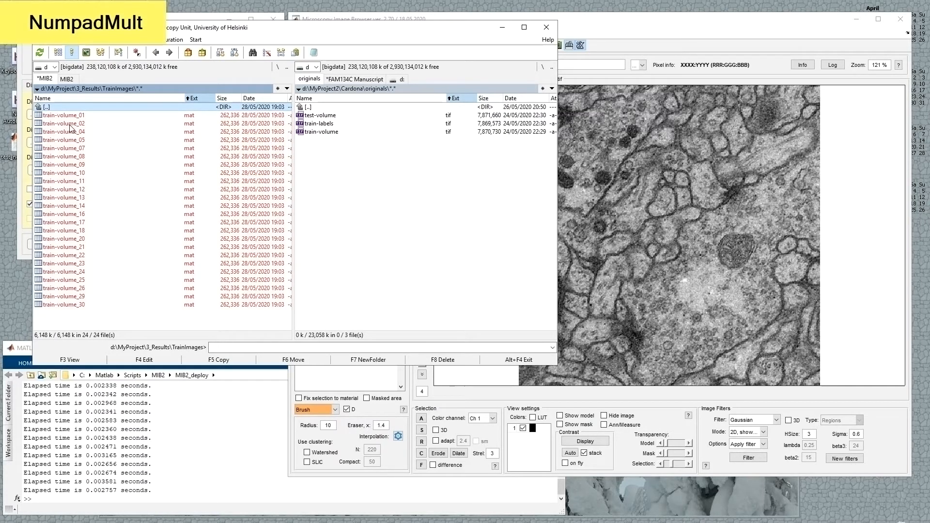
pyautogui.click(144, 266)
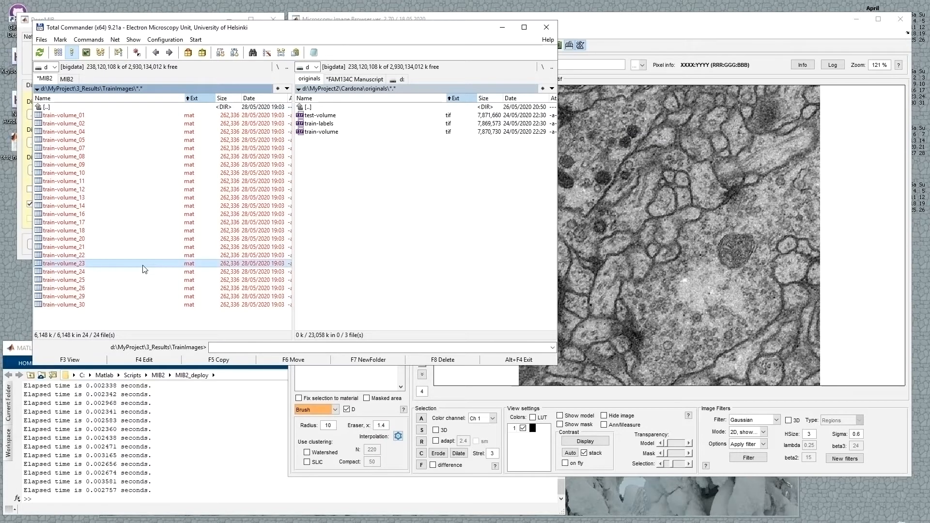
# Go back to 3_Results, open the TrainLabels folder and mark all of its label files
pyautogui.press('Home')
pyautogui.press('Return')
pyautogui.press('Down')
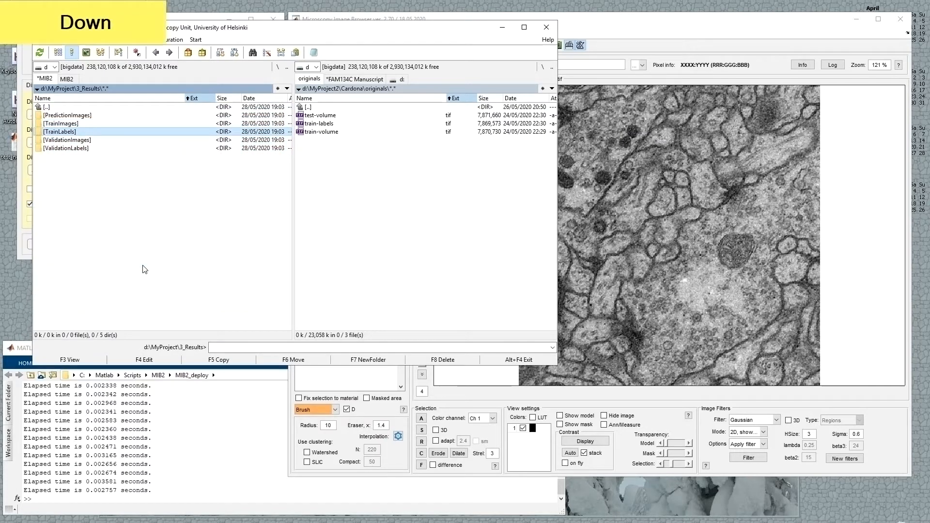
pyautogui.press('Return')
pyautogui.press('KP_Multiply')
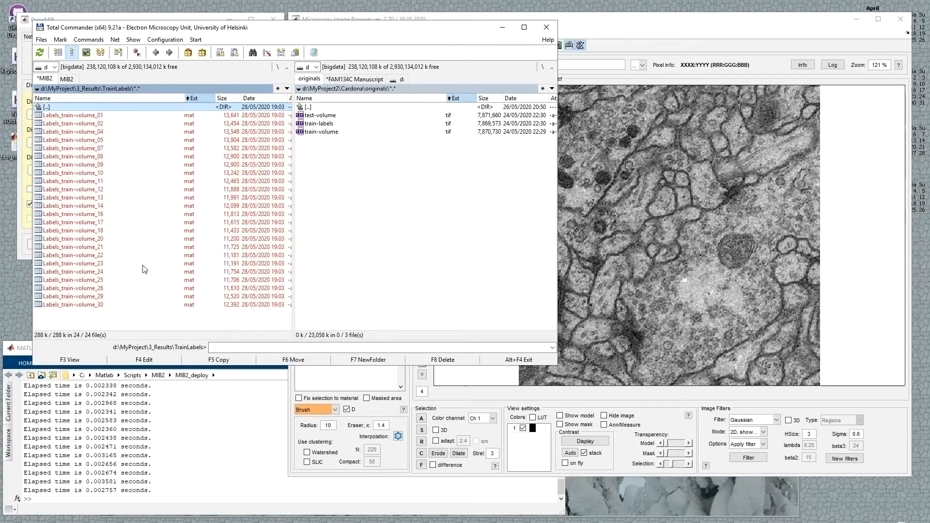
# Return to the TrainImages folder and go through its file numbers to examine which slices are used for training
pyautogui.press('Return')
pyautogui.press('Up')
pyautogui.press('Return')
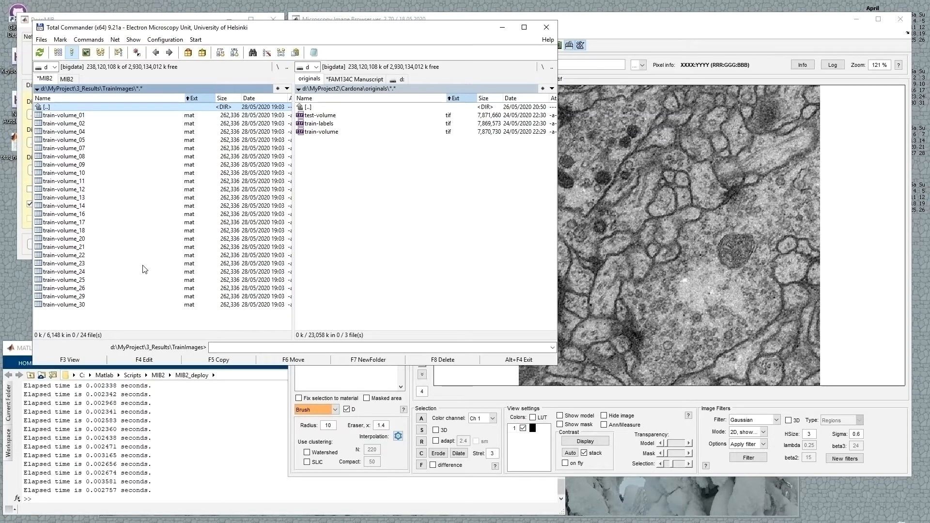
pyautogui.press('Down')
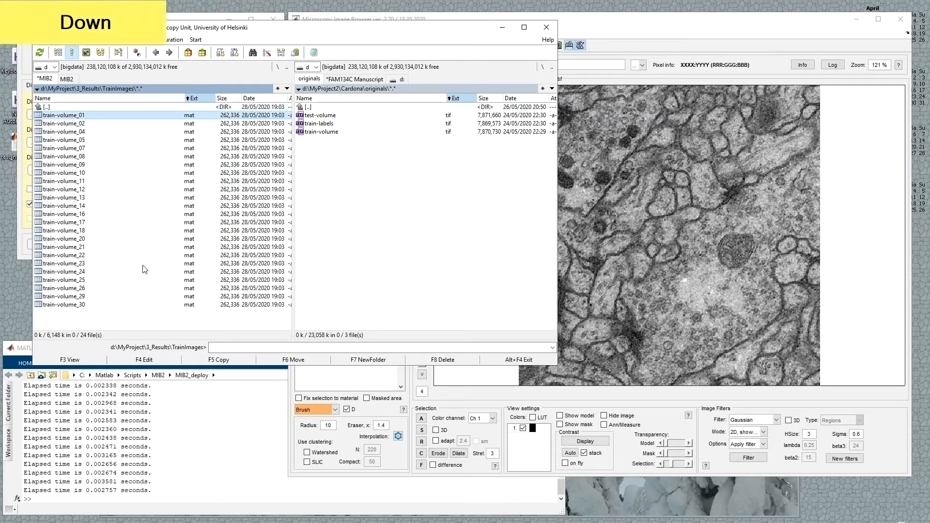
pyautogui.press('Down')
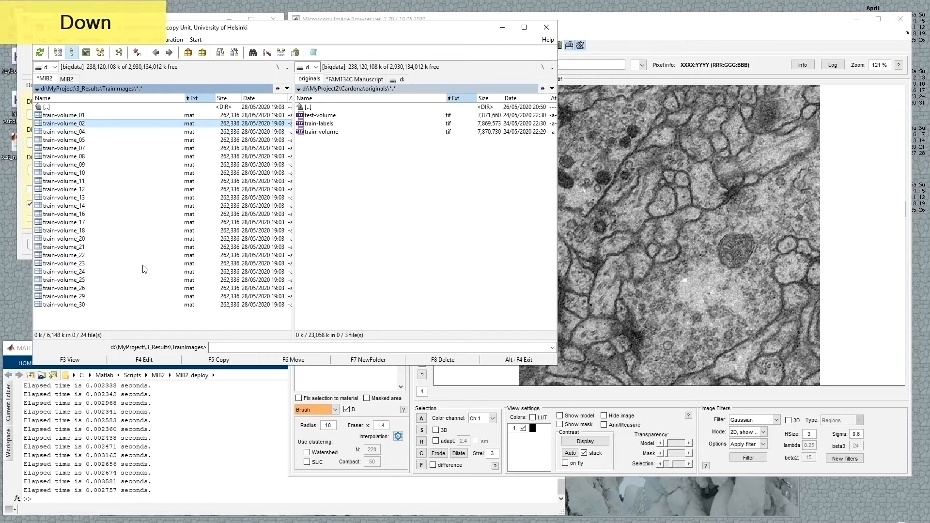
pyautogui.press('Down')
pyautogui.press('Down')
pyautogui.press('Down')
pyautogui.press('Down')
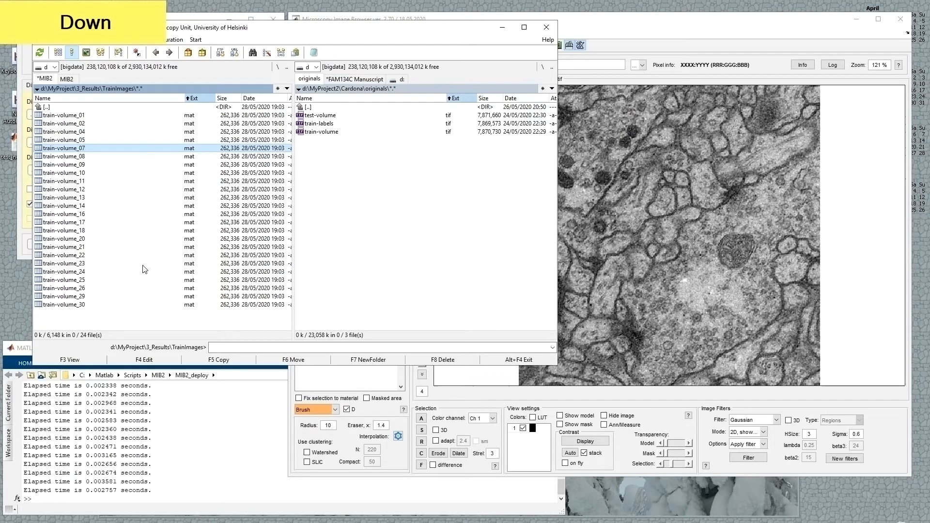
pyautogui.press('Down')
pyautogui.press('Down')
pyautogui.press('Down')
pyautogui.press('Down')
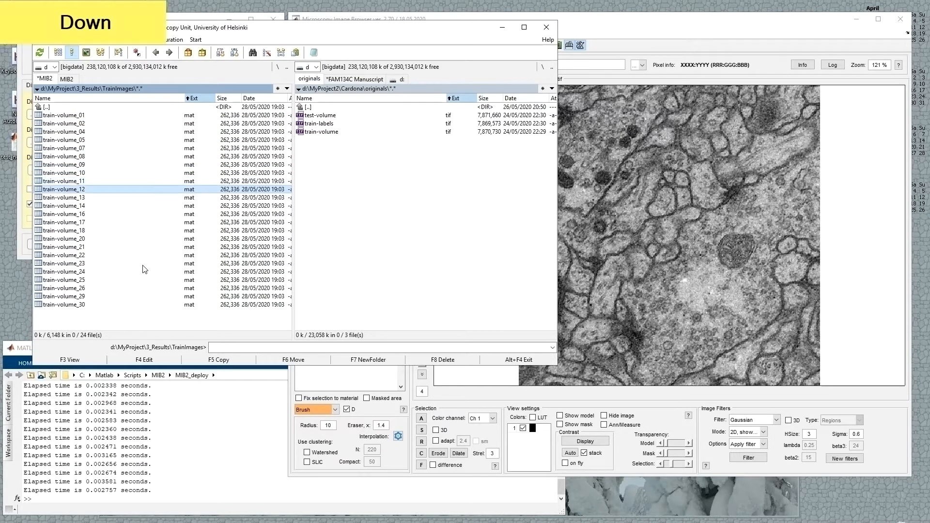
pyautogui.press('Down')
pyautogui.press('Down')
pyautogui.press('Down')
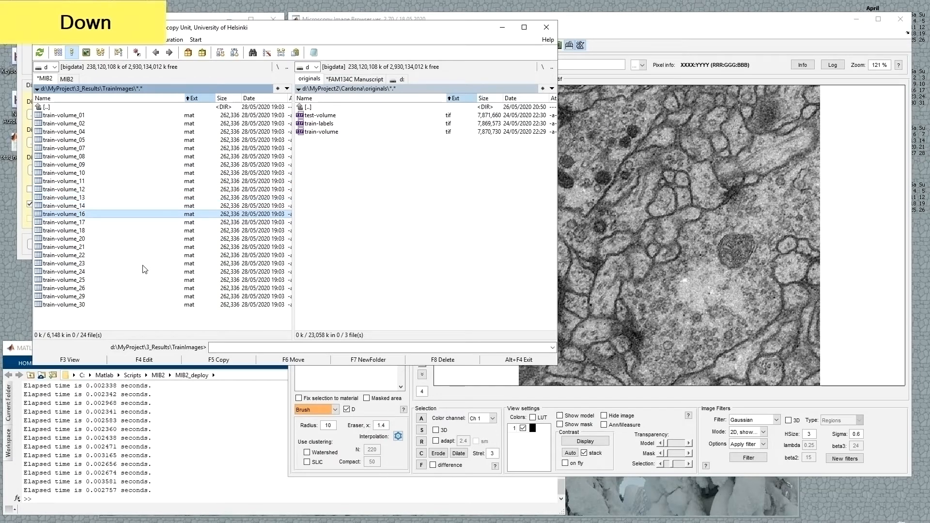
pyautogui.press('Up')
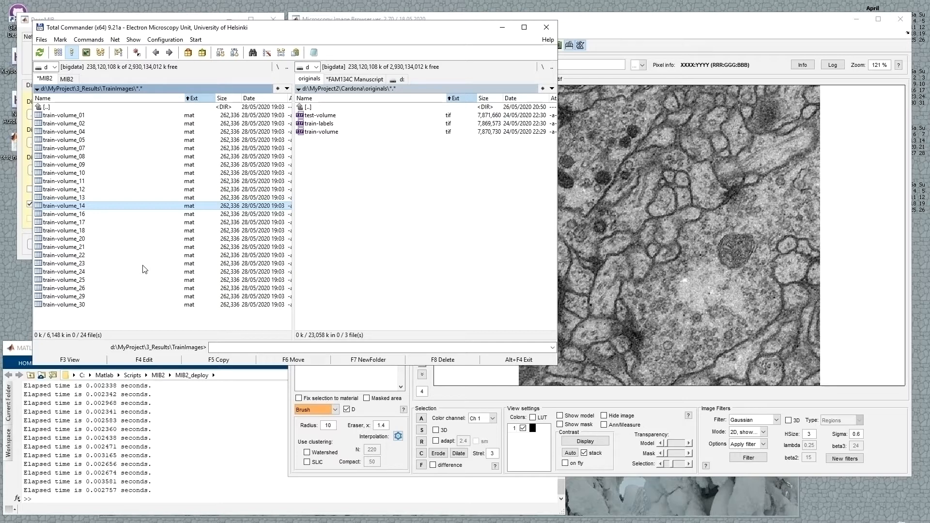
# Open the ValidationImages folder and go through its files to examine which slices are reserved for validation
pyautogui.press('Home')
pyautogui.press('Return')
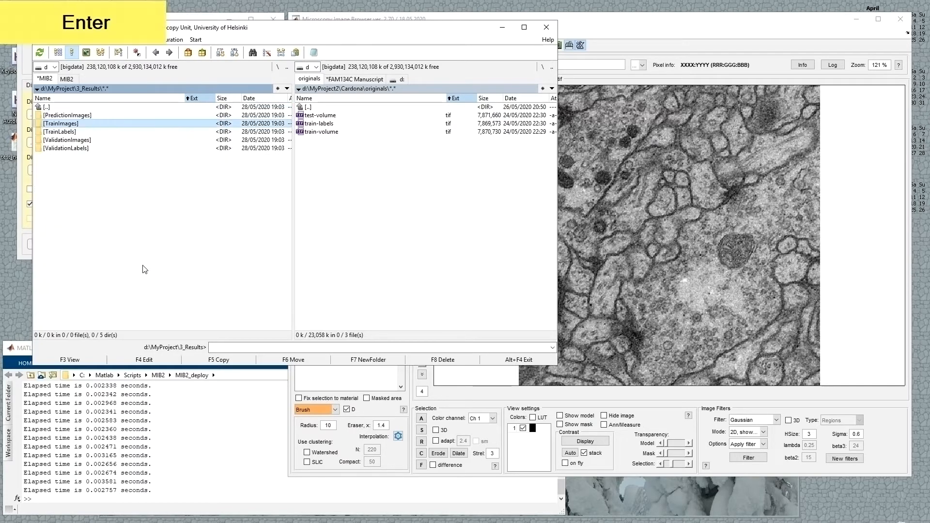
pyautogui.press('Home')
pyautogui.press('Return')
pyautogui.press('Return')
pyautogui.press('Down')
pyautogui.press('Down')
pyautogui.press('Down')
pyautogui.press('Return')
pyautogui.press('Down')
pyautogui.press('Down')
pyautogui.press('Down')
pyautogui.press('Down')
pyautogui.press('Up')
pyautogui.press('Up')
pyautogui.press('Down')
pyautogui.press('Down')
pyautogui.press('Up')
pyautogui.press('Up')
pyautogui.press('Up')
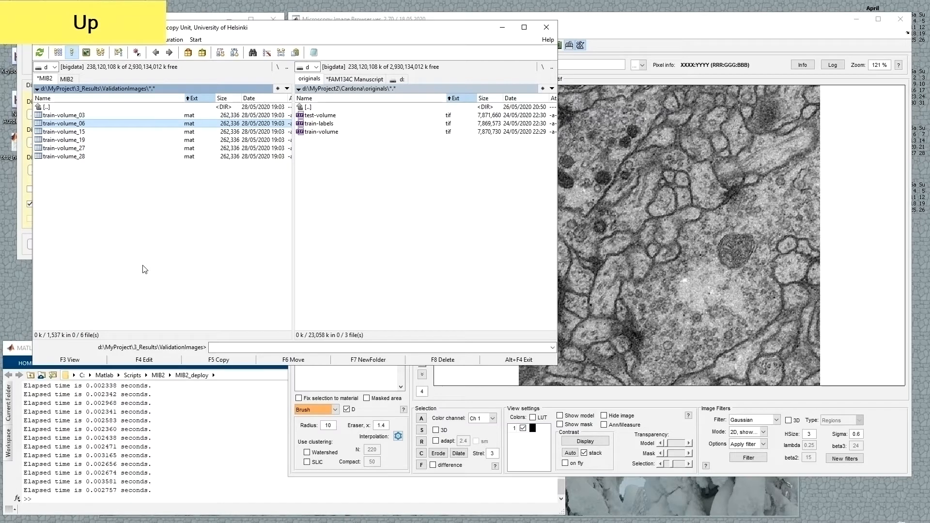
pyautogui.press('Up')
pyautogui.press('Up')
# Return to 3_Results and check the TrainImages folder once more
pyautogui.press('Return')
pyautogui.press('Up')
pyautogui.press('Up')
pyautogui.press('Up')
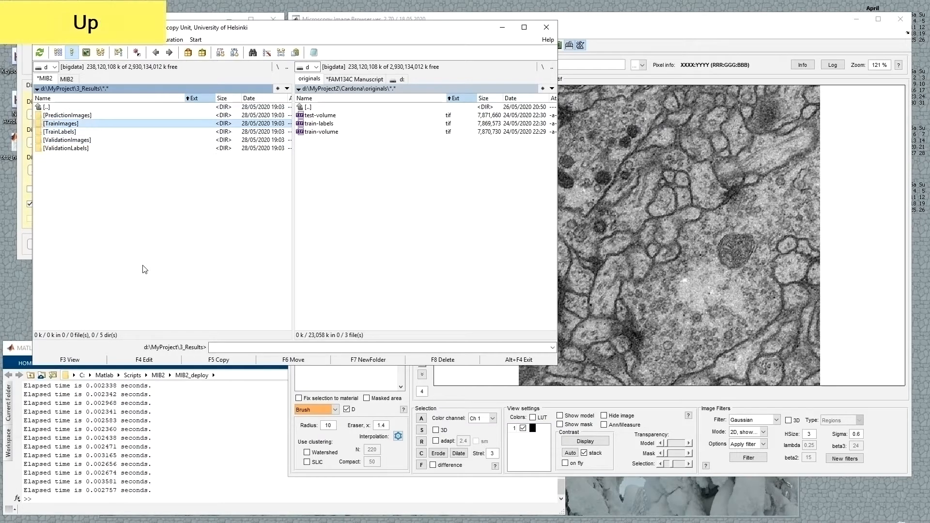
pyautogui.press('Return')
pyautogui.press('Return')
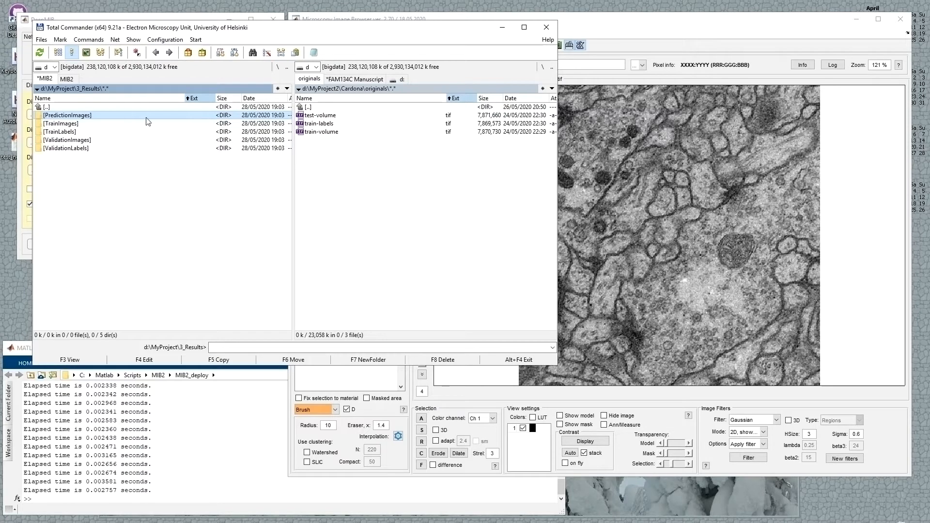
# Move the Total Commander window aside to uncover DeepMIB and inspect the available preprocessing targets
pyautogui.moveTo(165, 33); pyautogui.dragTo(339, 75)
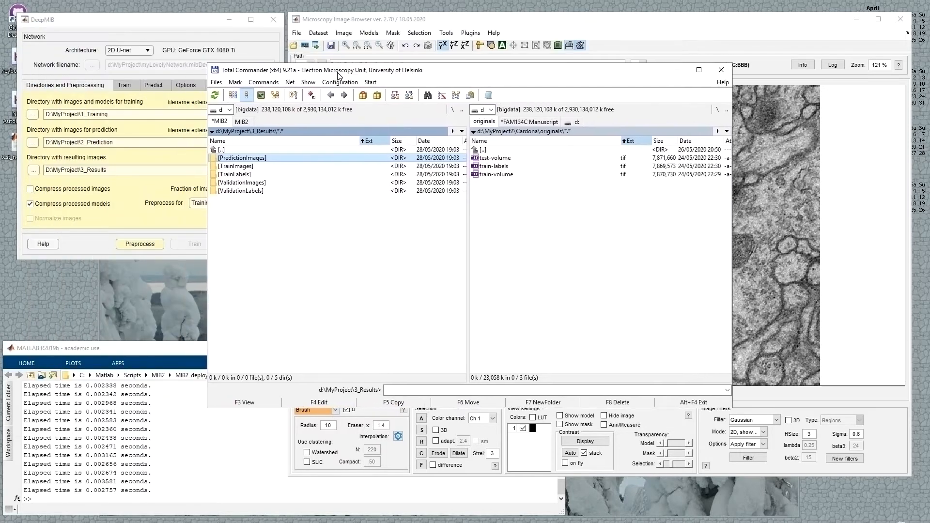
pyautogui.click(191, 228)
pyautogui.click(213, 202)
pyautogui.click(359, 213)
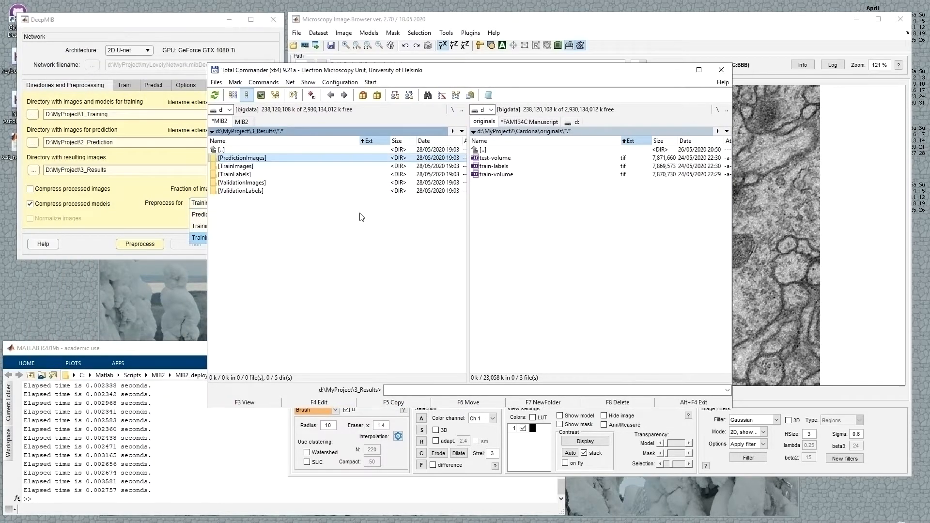
# Open the PredictionImages folder in 3_Results and look through its preprocessed test-volume files
pyautogui.doubleClick(257, 159)
pyautogui.click(257, 176)
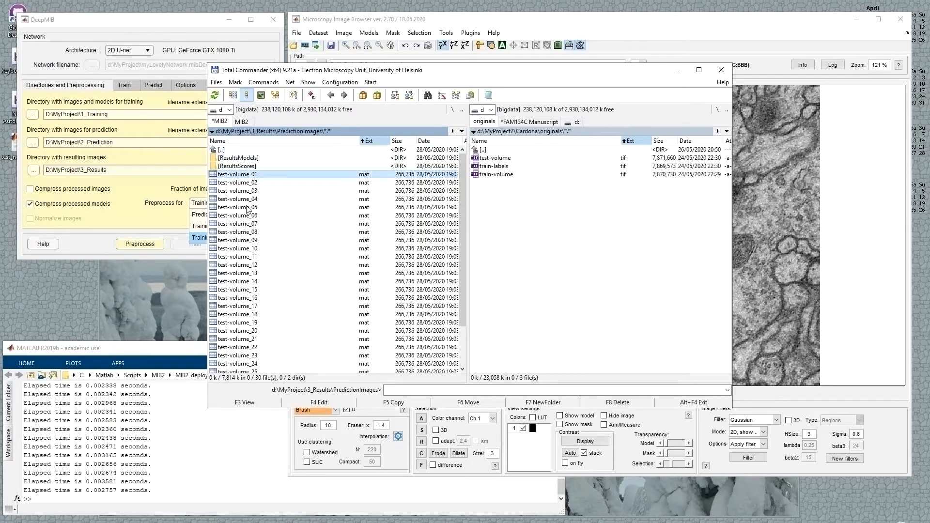
pyautogui.press('End')
pyautogui.press('Home')
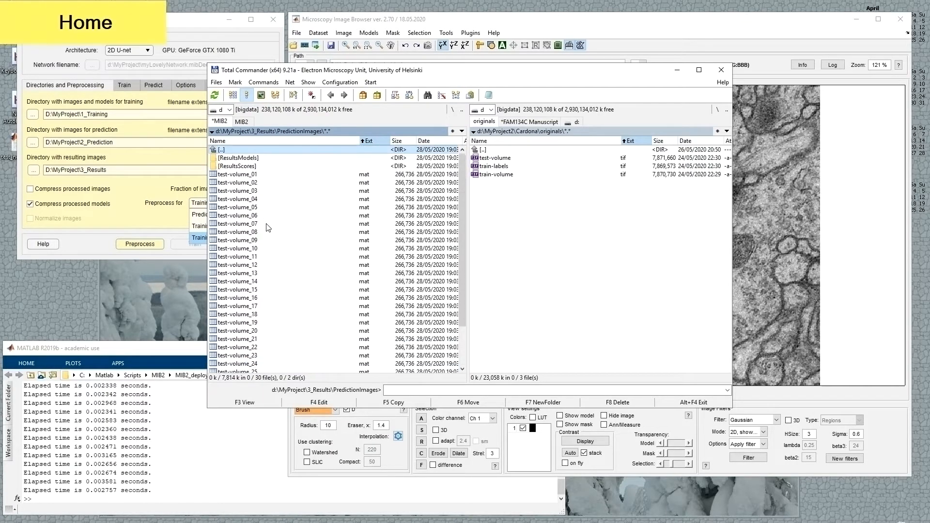
# Look through the 2_Prediction folder of the Cardona project in the second file pane
pyautogui.press('Tab')
pyautogui.press('Return')
pyautogui.press('Up')
pyautogui.press('Up')
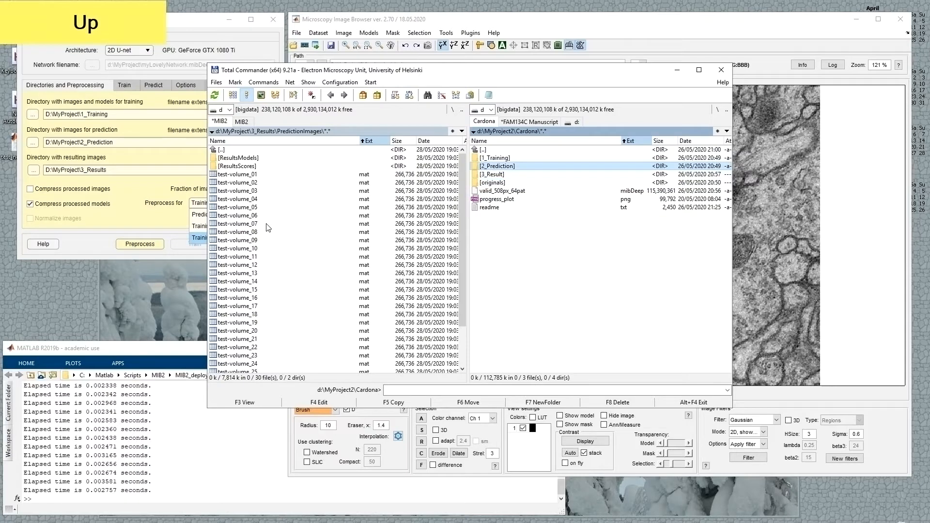
pyautogui.press('Return')
pyautogui.press('End')
pyautogui.press('Home')
pyautogui.press('Return')
# Open D:\MyProject\2_Prediction in the second file pane and compare its TIF files with the preprocessed PredictionImages files
pyautogui.press('Home')
pyautogui.press('Return')
pyautogui.press('Home')
pyautogui.press('Return')
pyautogui.press('Up')
pyautogui.press('Return')
pyautogui.press('Down')
pyautogui.press('Down')
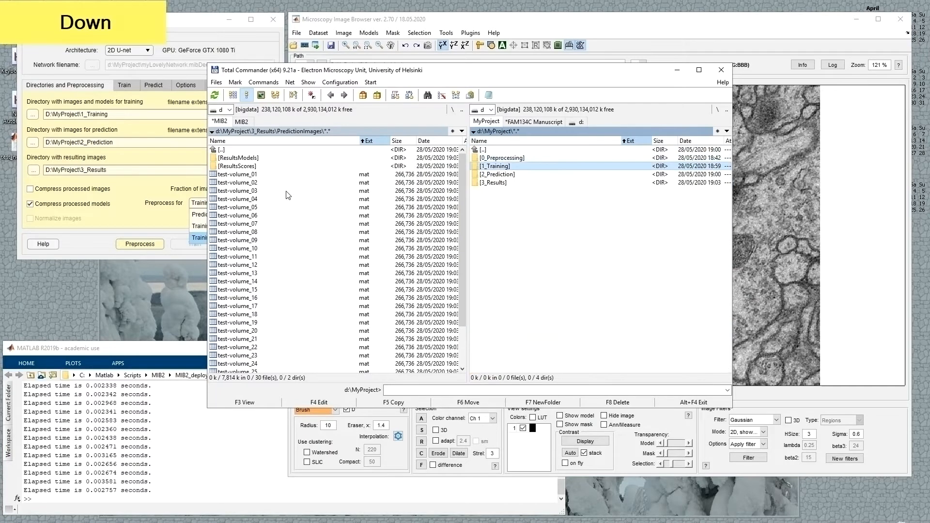
pyautogui.press('Return')
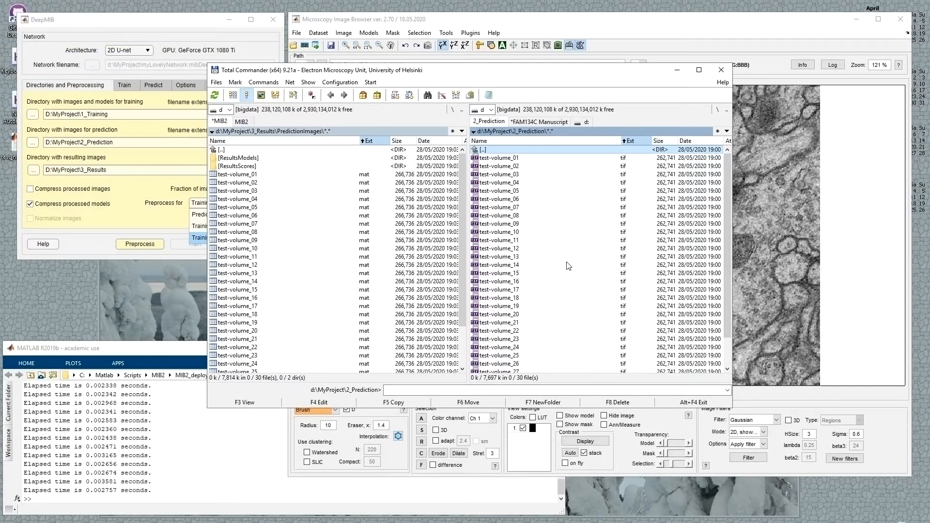
pyautogui.click(566, 281)
pyautogui.click(295, 274)
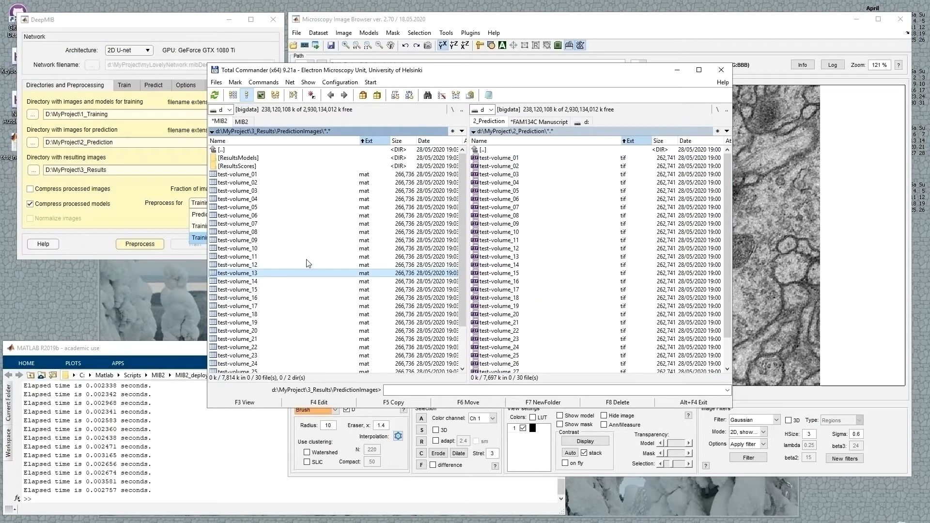
# Look at the ResultsModels and ResultsScores folders in PredictionImages and return to 3_Results
pyautogui.click(248, 167)
pyautogui.press('Up')
pyautogui.press('Down')
pyautogui.press('Up')
pyautogui.press('Up')
pyautogui.press('Return')
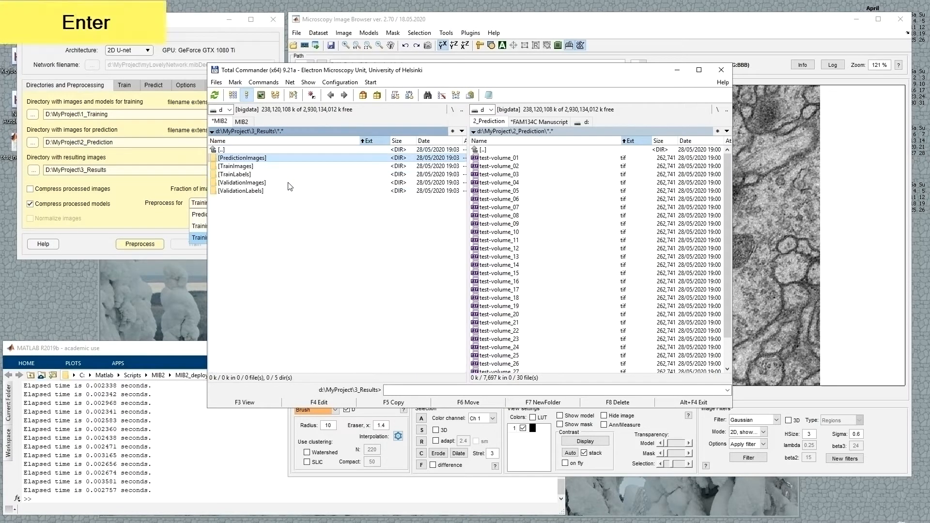
# Switch to the training settings in DeepMIB, inspect the input patch size format and bring up the U-Net architecture web page
pyautogui.click(142, 222)
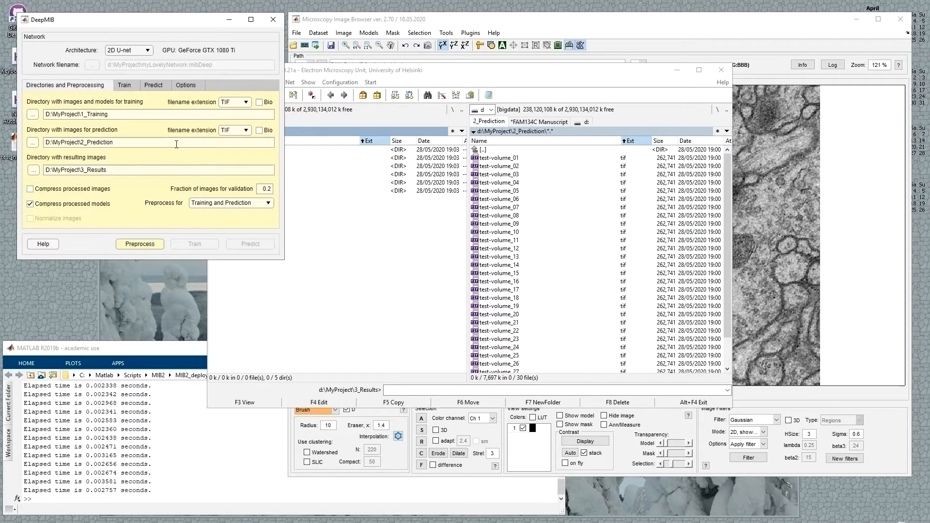
pyautogui.click(128, 85)
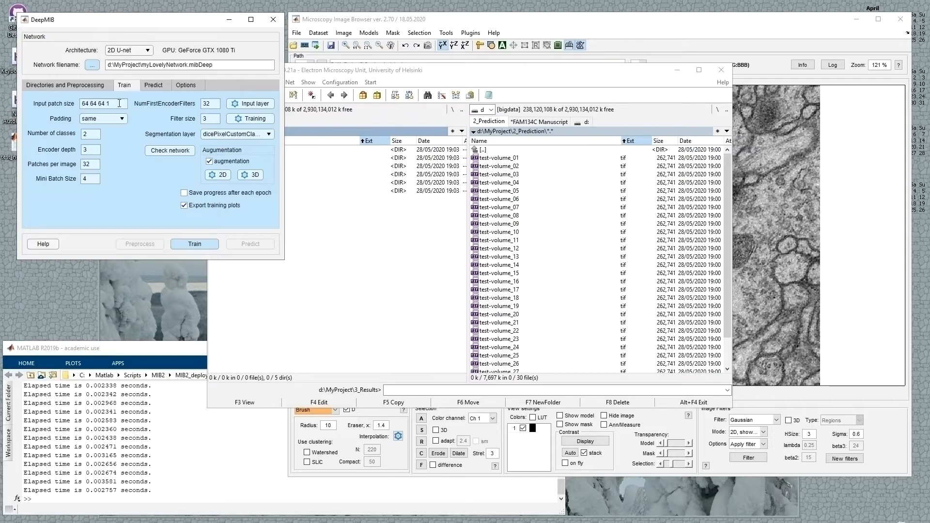
pyautogui.moveTo(119, 106); pyautogui.dragTo(74, 108)
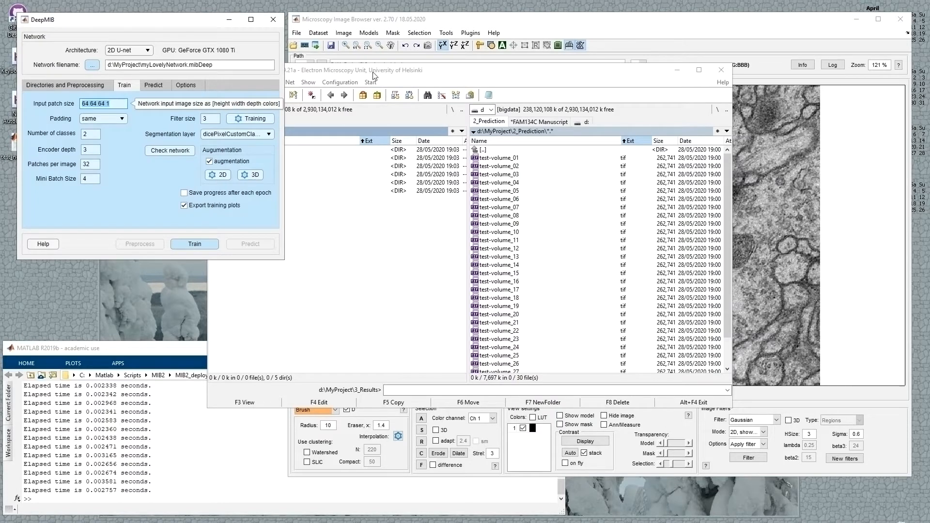
pyautogui.click(396, 13)
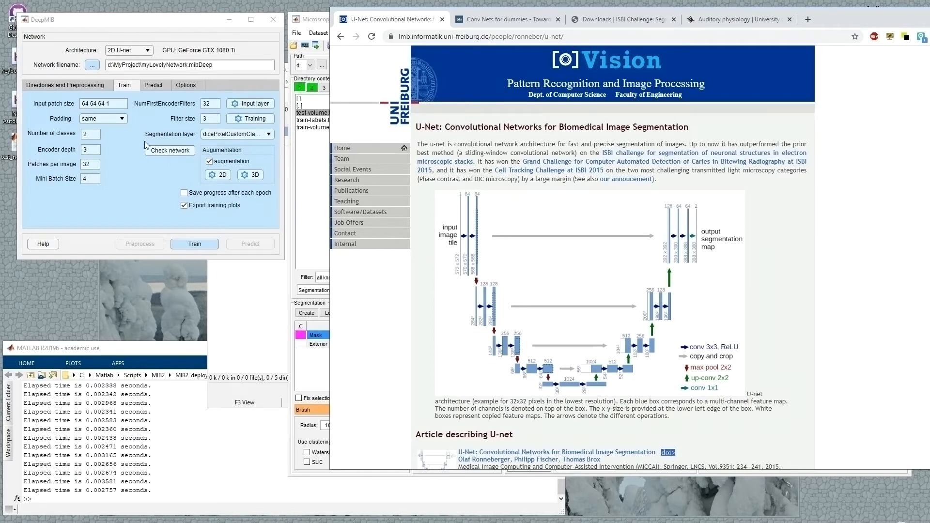
# Set the network's input patch size to 572 572 1 1
pyautogui.moveTo(114, 103); pyautogui.dragTo(47, 92)
pyautogui.write('572')
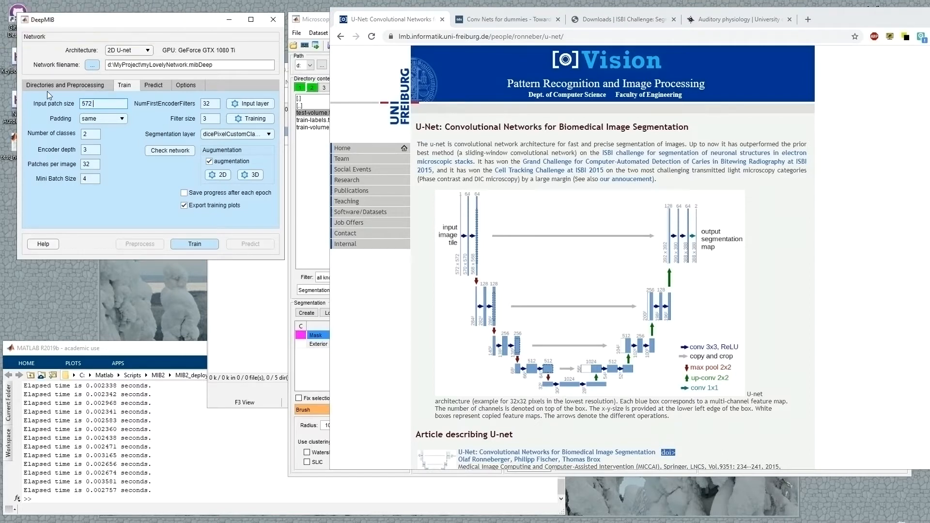
pyautogui.write('572 1')
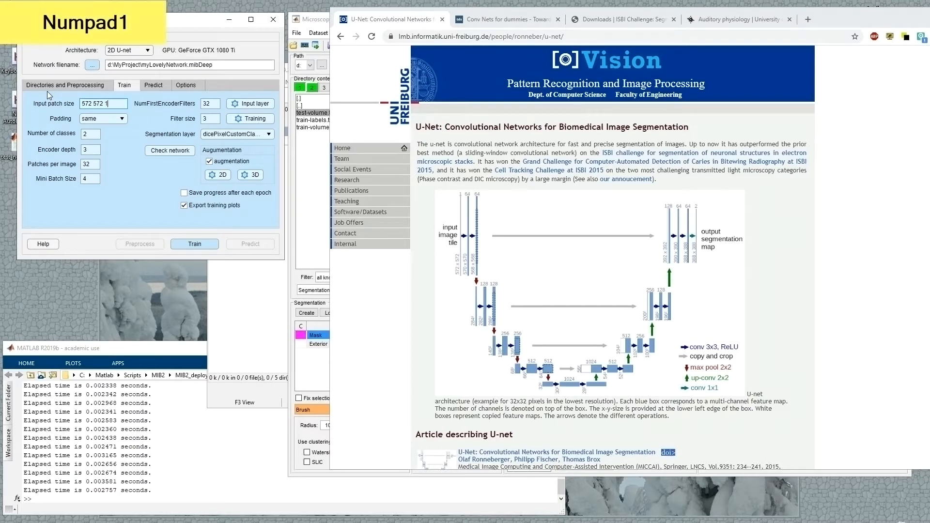
pyautogui.write(' 1')
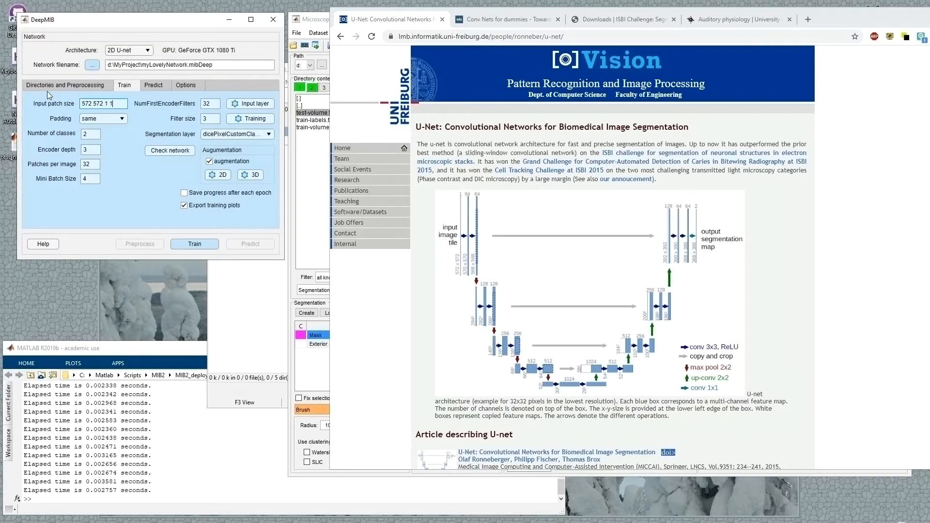
pyautogui.click(133, 174)
# Bring up the convolution illustration on the Conv Nets for dummies page and set the network padding to valid
pyautogui.click(485, 23)
pyautogui.scroll(9, 562, 267)
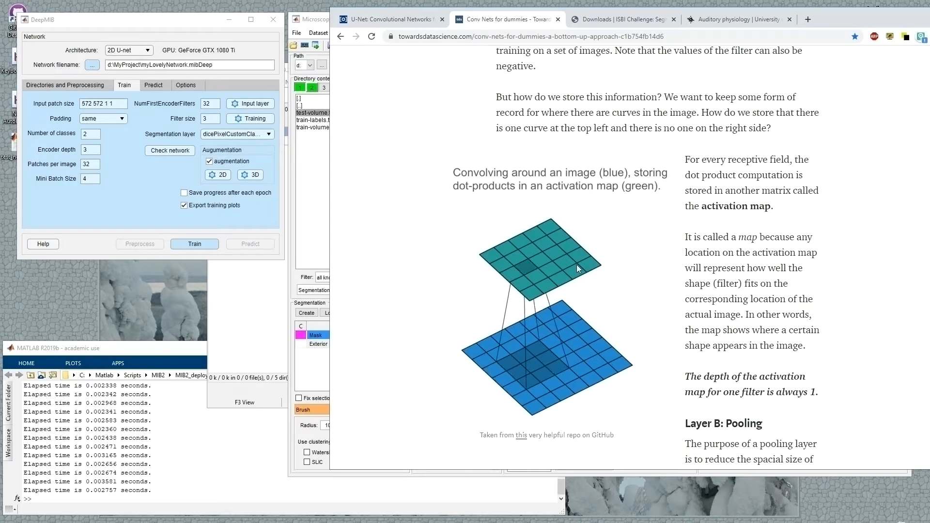
pyautogui.moveTo(118, 108); pyautogui.dragTo(67, 103)
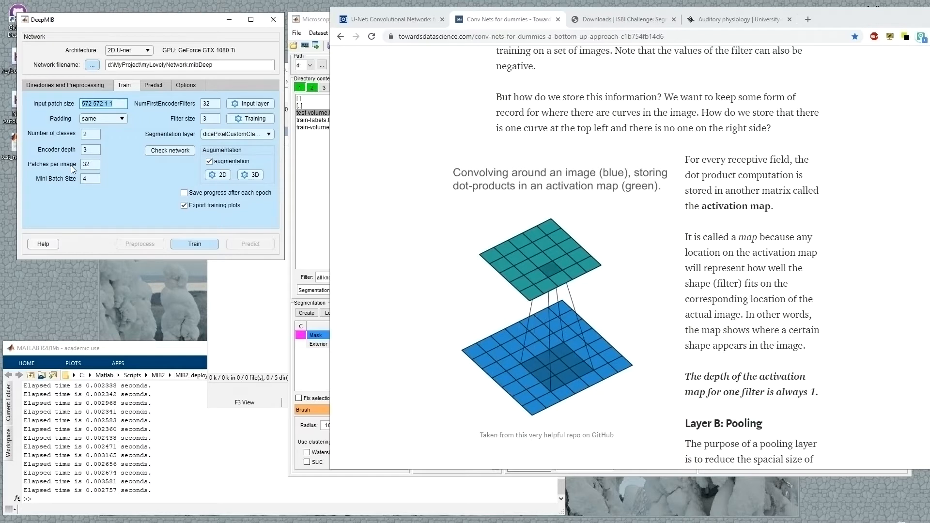
pyautogui.click(107, 118)
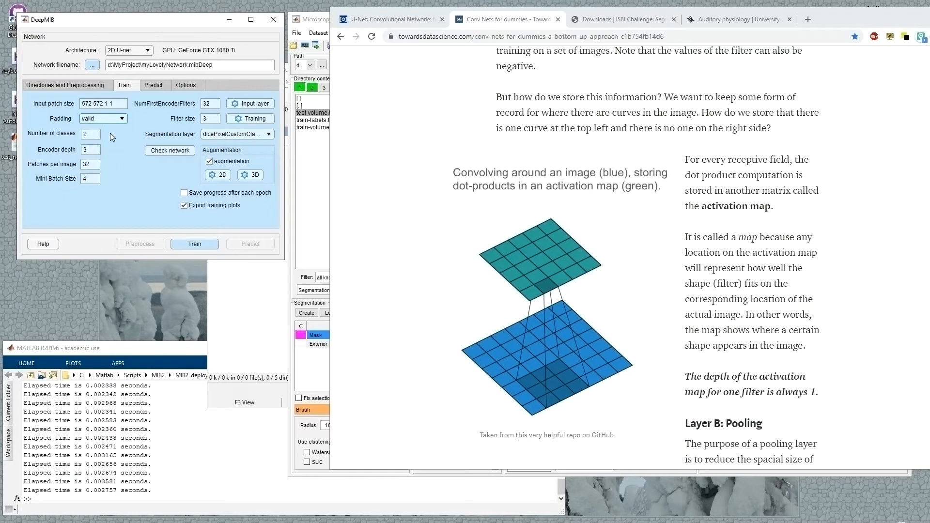
pyautogui.click(102, 121)
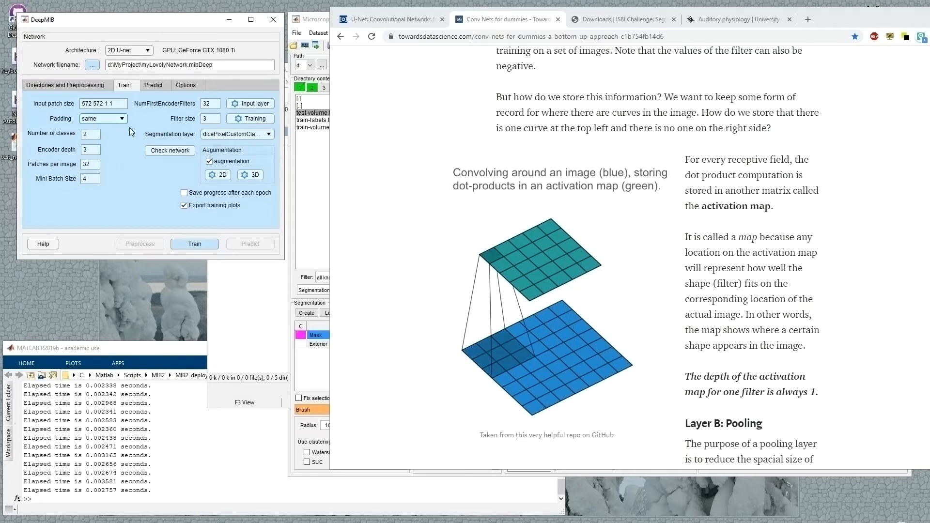
pyautogui.click(99, 120)
pyautogui.click(102, 142)
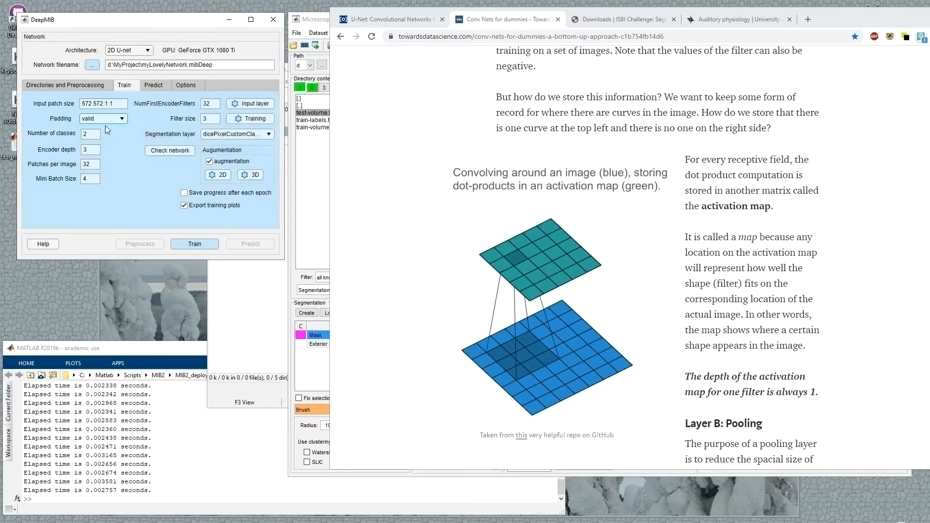
# Return to the U-Net architecture page, check the filter size setting against it, and move the browser window away
pyautogui.click(841, 24)
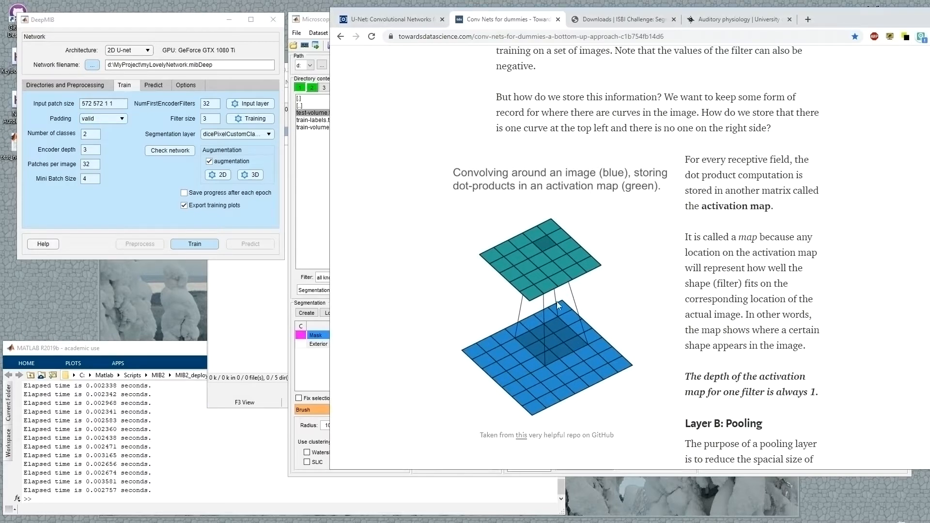
pyautogui.click(392, 20)
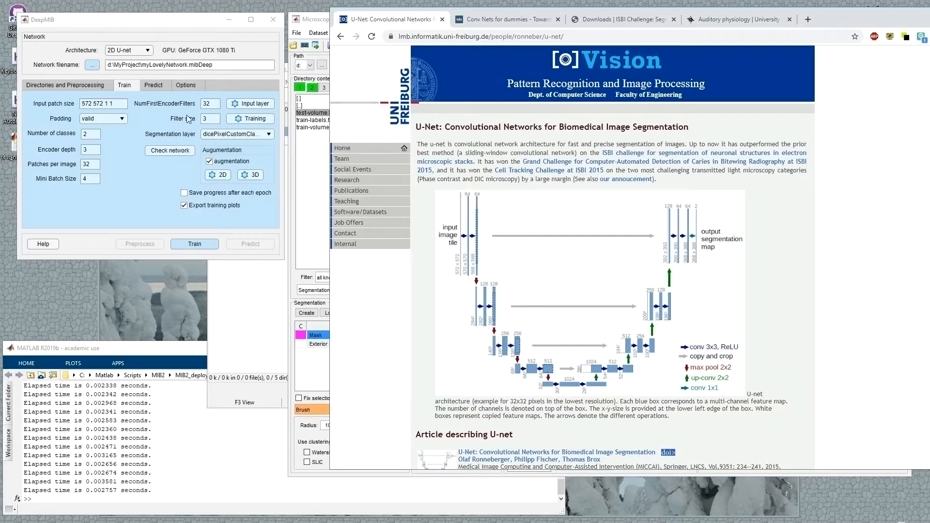
pyautogui.click(211, 119)
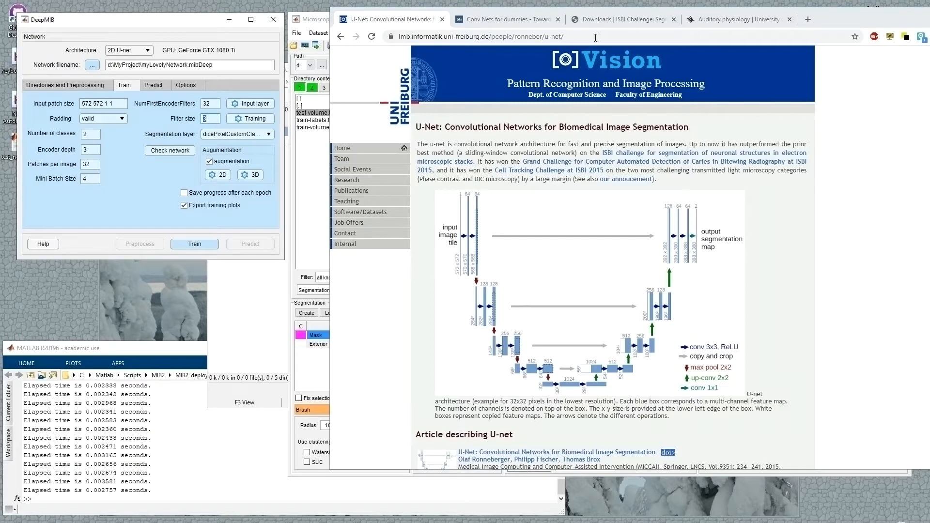
pyautogui.moveTo(830, 22); pyautogui.dragTo(929, 27)
pyautogui.click(158, 185)
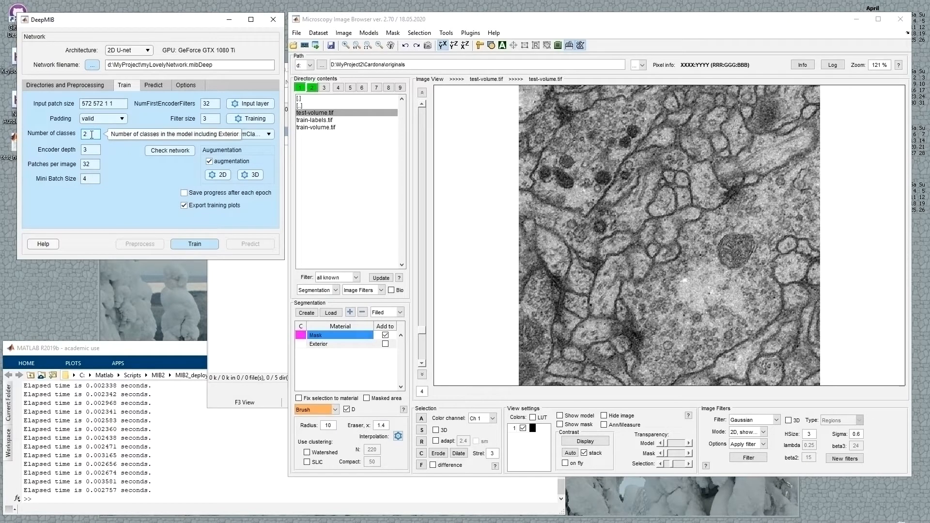
# Open the 1_Training folder of the Cardona project and load all of its training images as one stack
pyautogui.doubleClick(322, 106)
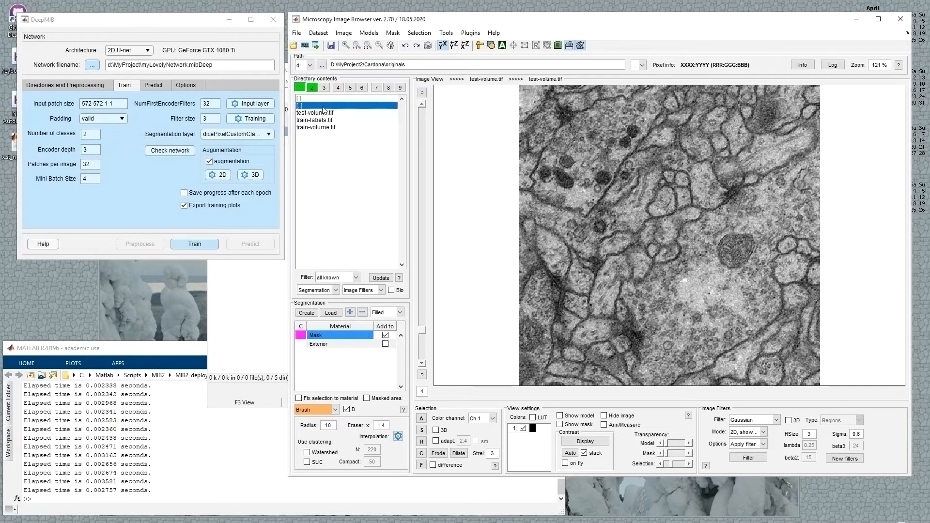
pyautogui.doubleClick(319, 114)
pyautogui.hotkey('ctrl', 'a')
pyautogui.rightClick(325, 137)
pyautogui.click(342, 143)
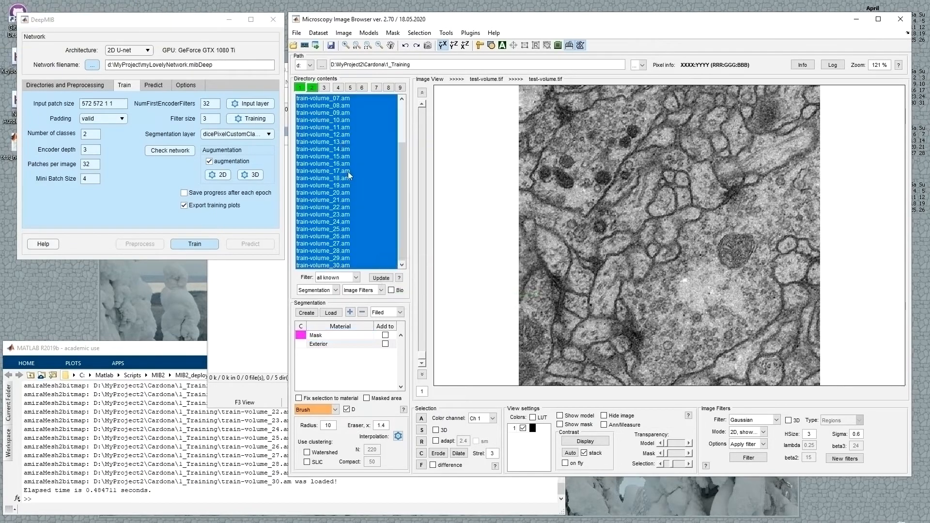
# Load the model with the Membranes labels for the training stack and browse to slice 6
pyautogui.click(330, 314)
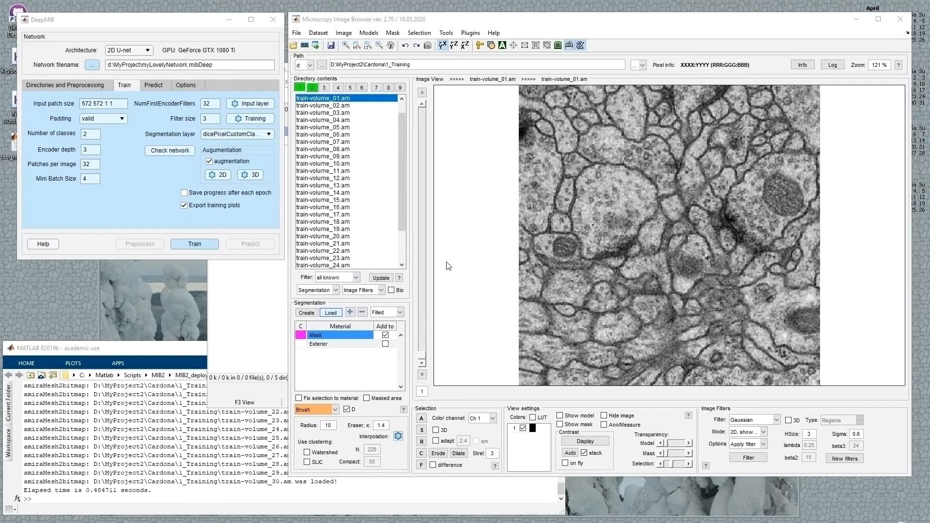
pyautogui.doubleClick(435, 97)
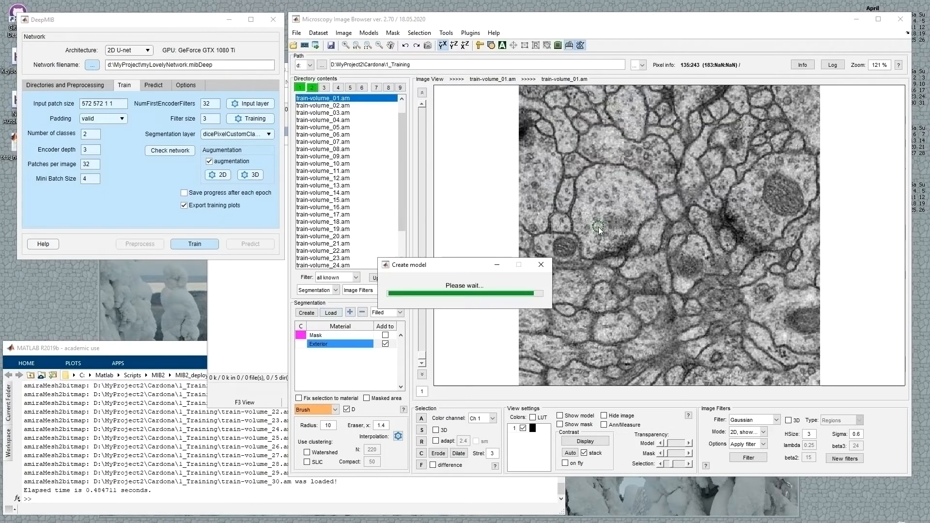
pyautogui.scroll(-5, 598, 226)
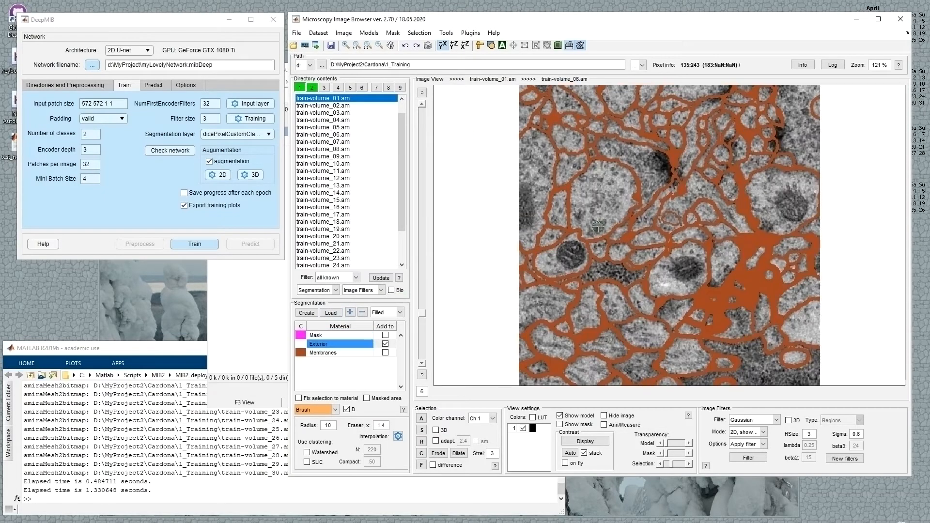
# Compare the Exterior and Membranes materials, selecting the whole Exterior area on the slice and clearing that selection
pyautogui.click(338, 353)
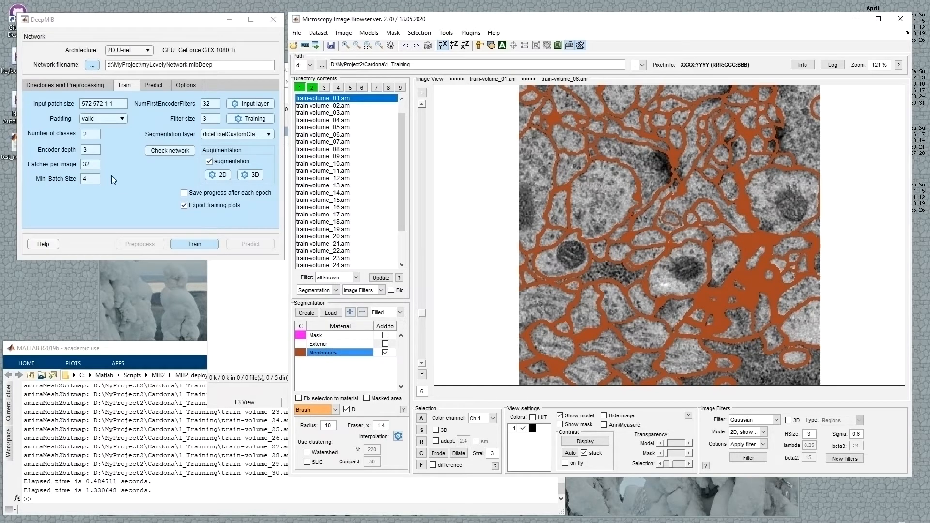
pyautogui.click(318, 345)
pyautogui.click(322, 354)
pyautogui.click(324, 344)
pyautogui.click(326, 354)
pyautogui.click(320, 346)
pyautogui.hotkey('ctrl', 'a')
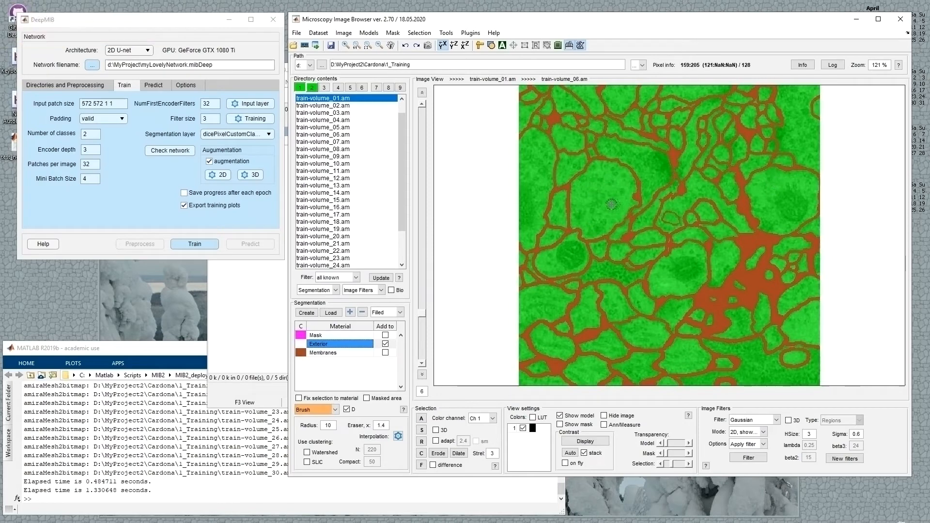
pyautogui.press('c')
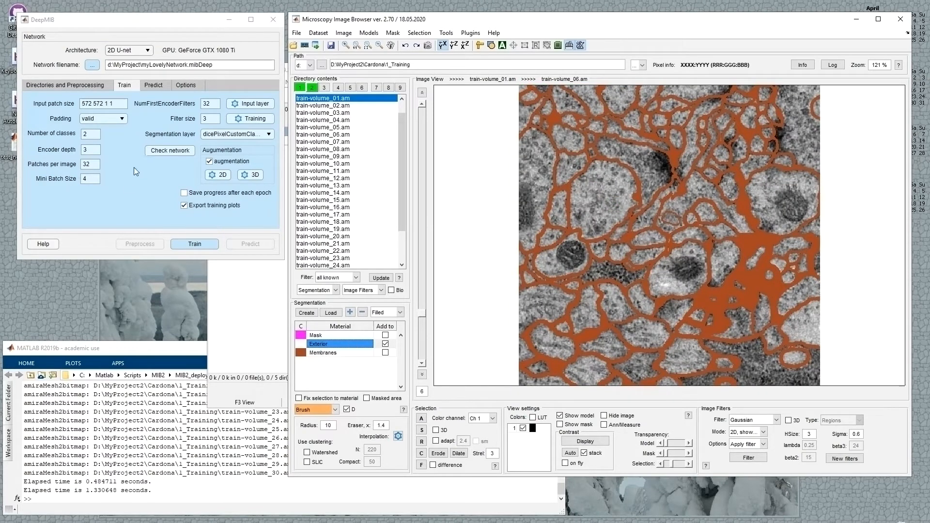
# Check the number of classes setting against the Exterior and Membranes materials of the loaded model
pyautogui.click(91, 135)
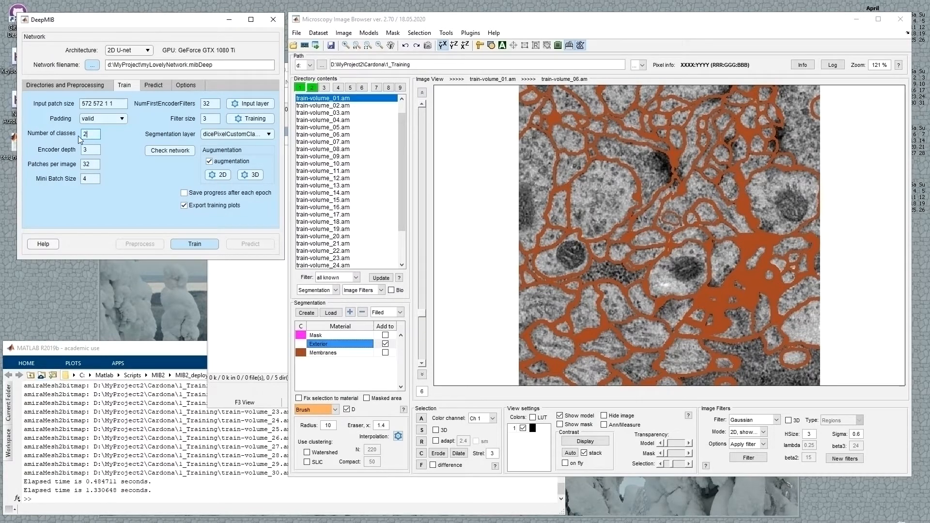
pyautogui.click(322, 352)
pyautogui.click(322, 344)
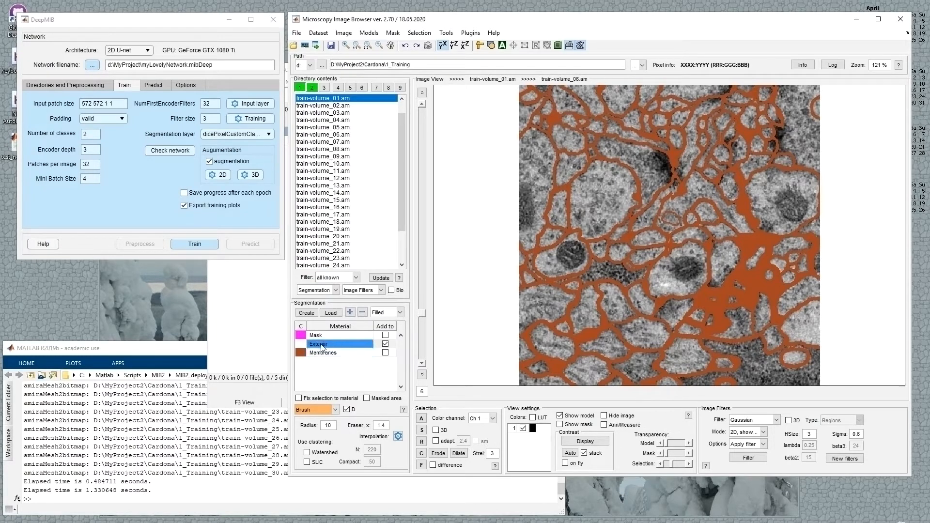
pyautogui.click(89, 135)
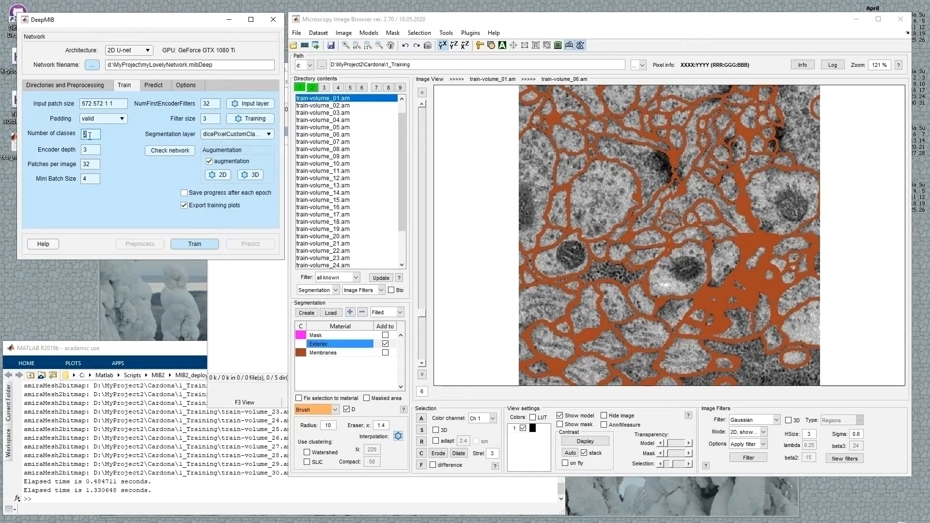
# Set the encoder depth to 4, consulting the U-Net architecture page, and the patches per image to 1
pyautogui.click(91, 148)
pyautogui.hotkey('alt', 'Tab')
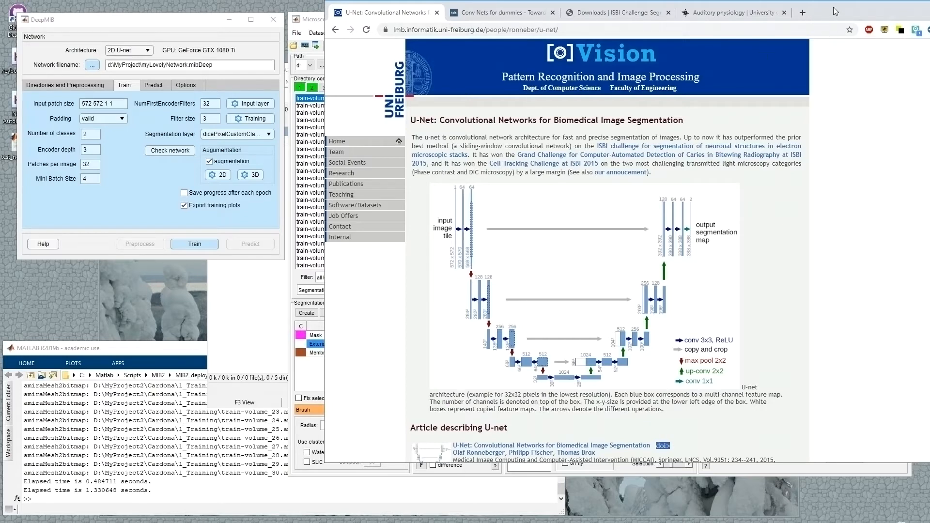
pyautogui.moveTo(827, 12); pyautogui.dragTo(929, 29)
pyautogui.doubleClick(93, 154)
pyautogui.write('4')
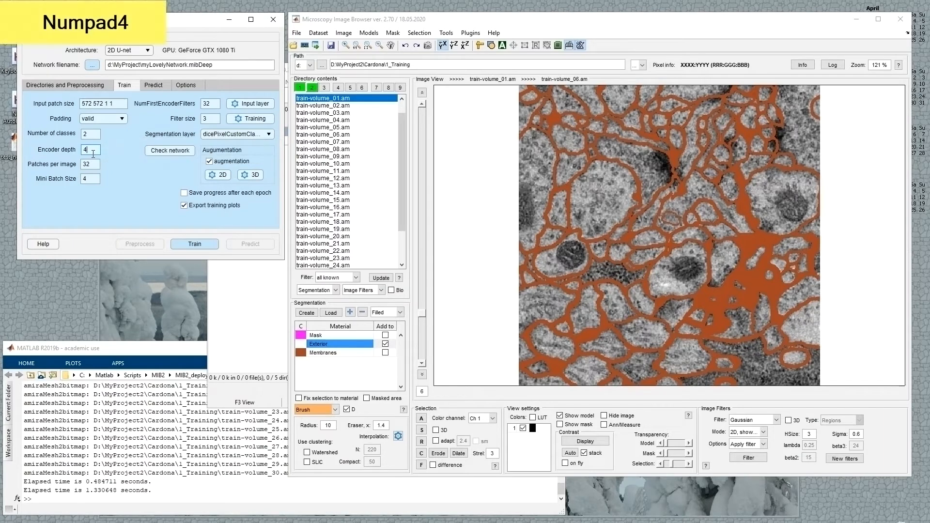
pyautogui.click(90, 199)
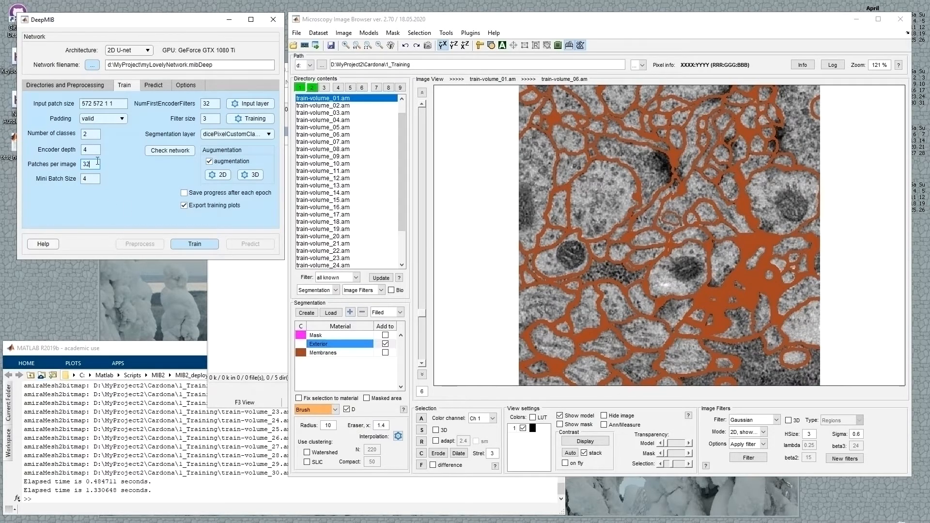
pyautogui.write('1')
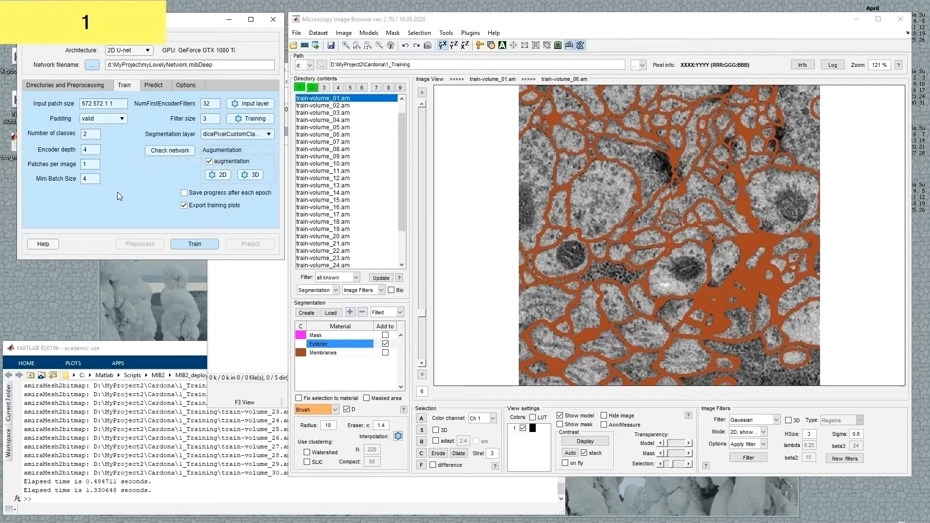
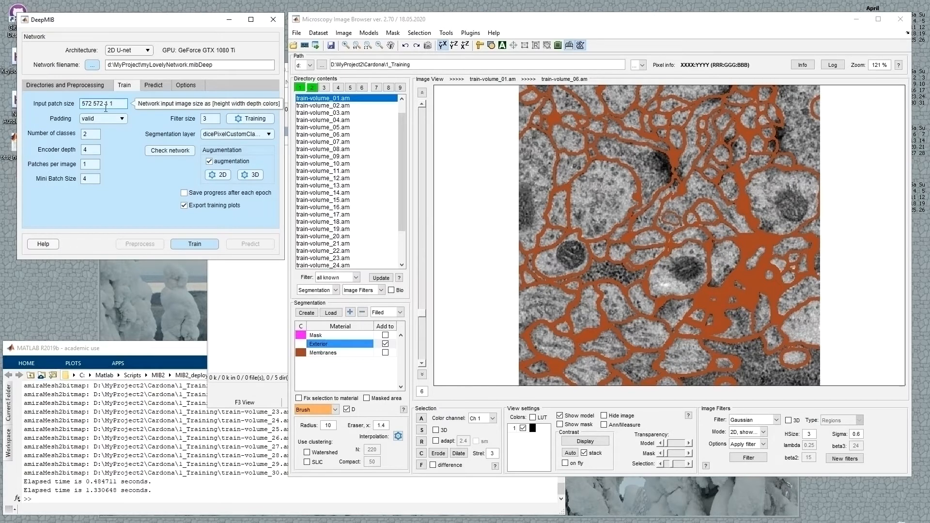
# Open the 2D augmentation settings and examine the random reflection, rotation and uniform scaling ranges
pyautogui.click(221, 175)
pyautogui.moveTo(193, 23); pyautogui.dragTo(481, 49)
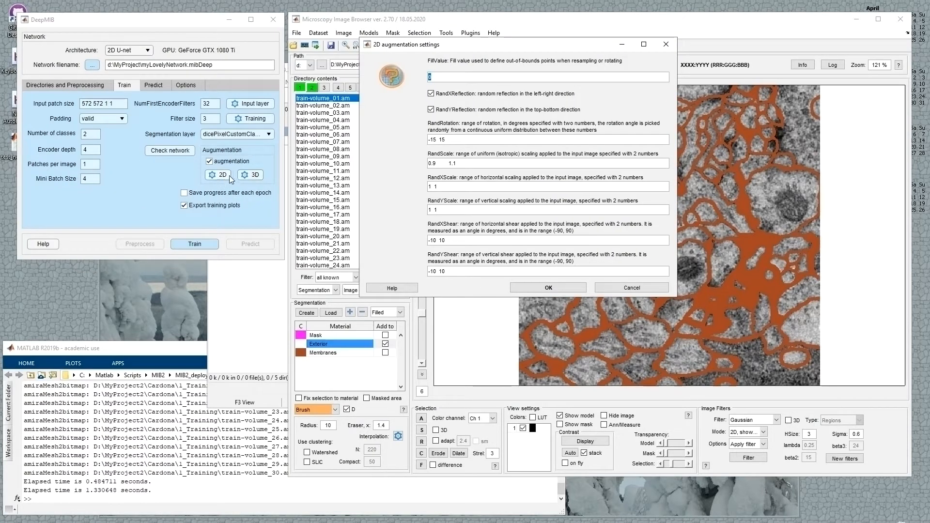
pyautogui.moveTo(461, 48); pyautogui.dragTo(275, 24)
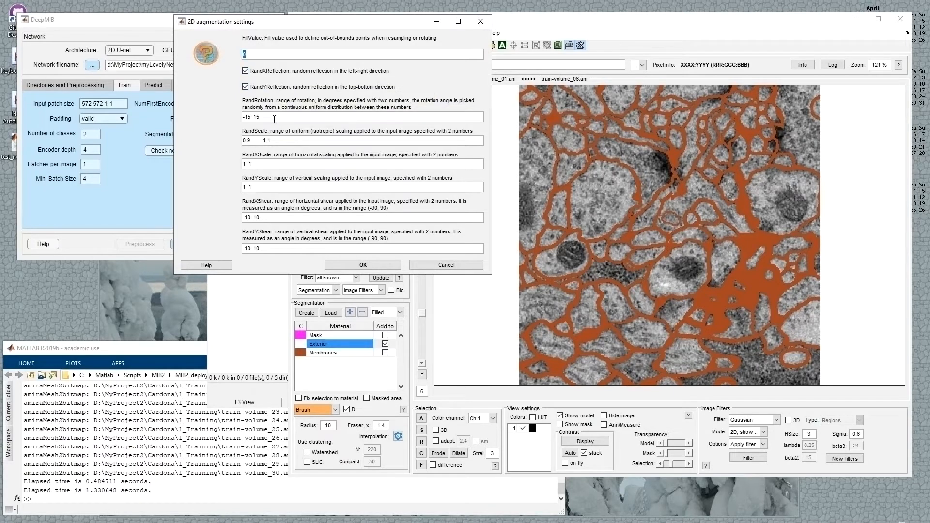
pyautogui.moveTo(272, 117); pyautogui.dragTo(241, 118)
pyautogui.moveTo(272, 141); pyautogui.dragTo(250, 143)
pyautogui.click(257, 164)
pyautogui.moveTo(273, 141); pyautogui.dragTo(239, 143)
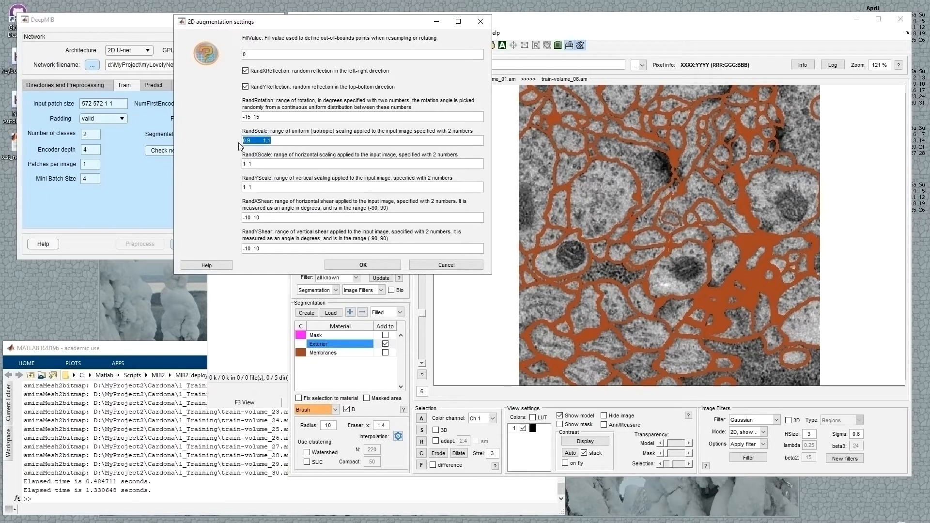
# Examine the horizontal and vertical scale and shear ranges of the 2D augmentation and close its settings
pyautogui.click(243, 164)
pyautogui.click(269, 189)
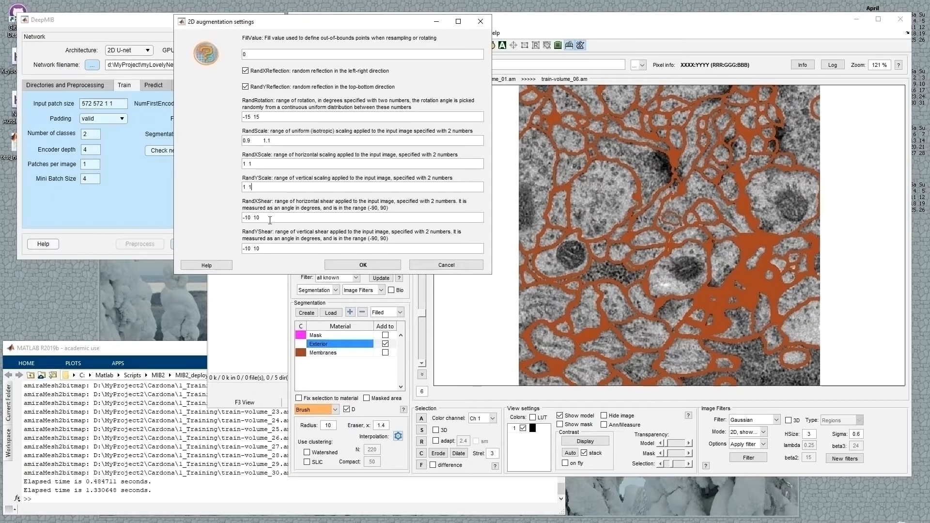
pyautogui.moveTo(266, 220); pyautogui.dragTo(242, 221)
pyautogui.press('Tab')
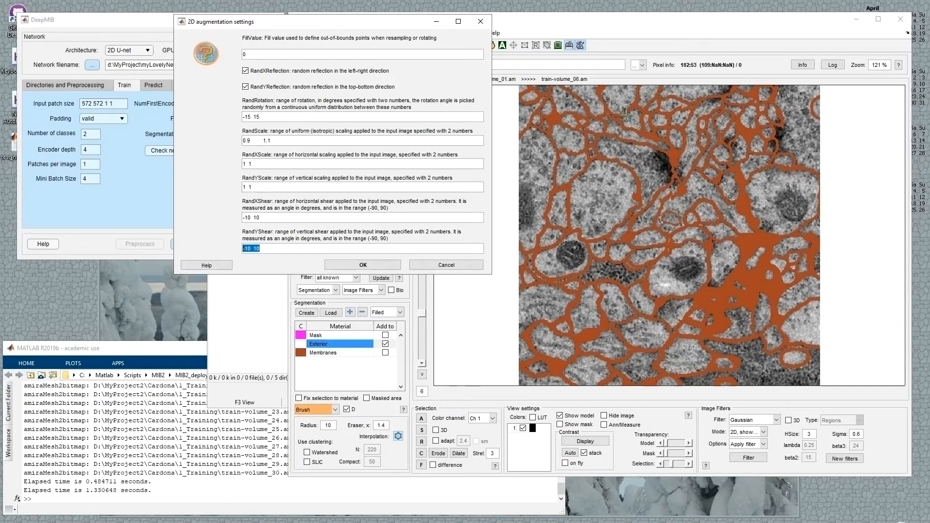
pyautogui.moveTo(344, 27); pyautogui.dragTo(249, 160)
pyautogui.click(338, 399)
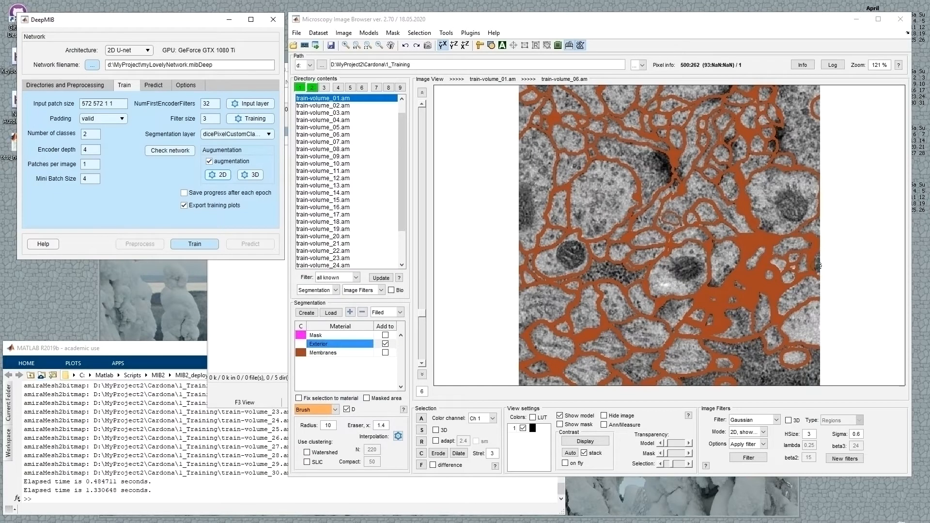
# Open the parameters of the loaded training dataset and check the image width
pyautogui.click(796, 66)
pyautogui.click(137, 154)
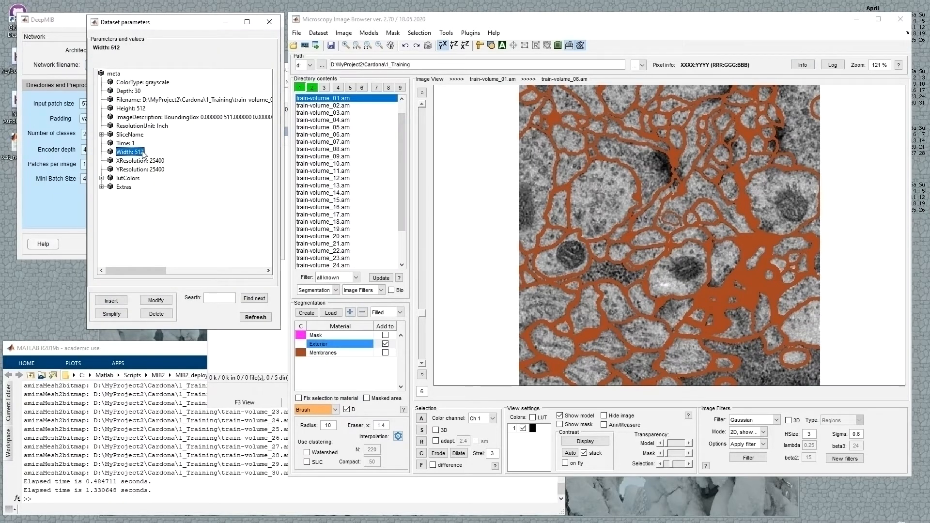
# Check the image height in the dataset parameters and close them
pyautogui.click(141, 108)
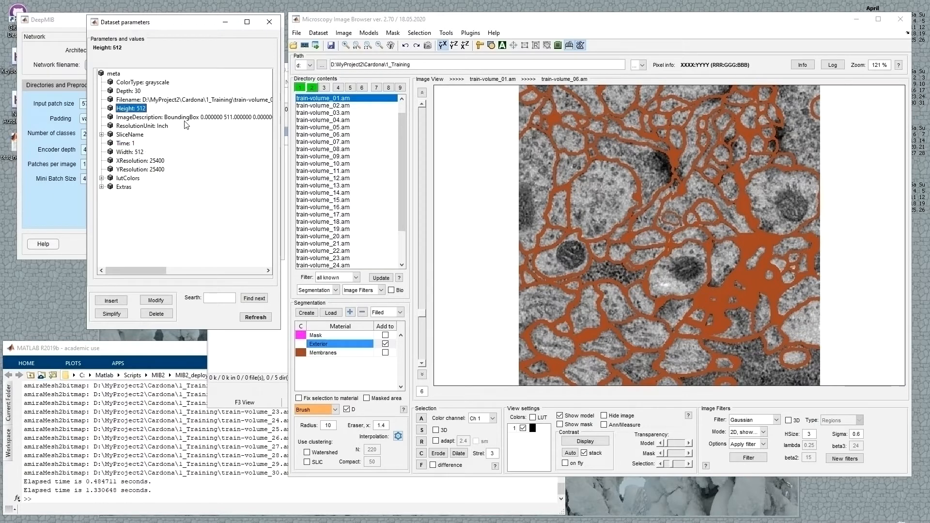
pyautogui.click(270, 22)
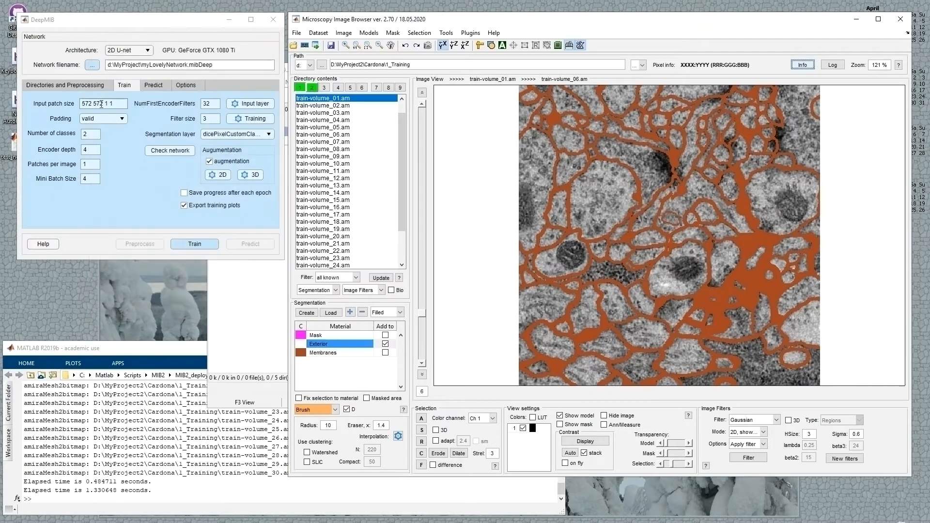
# Set the network's input patch size to 512 512 1 1
pyautogui.moveTo(107, 103); pyautogui.dragTo(48, 100)
pyautogui.write('512 ')
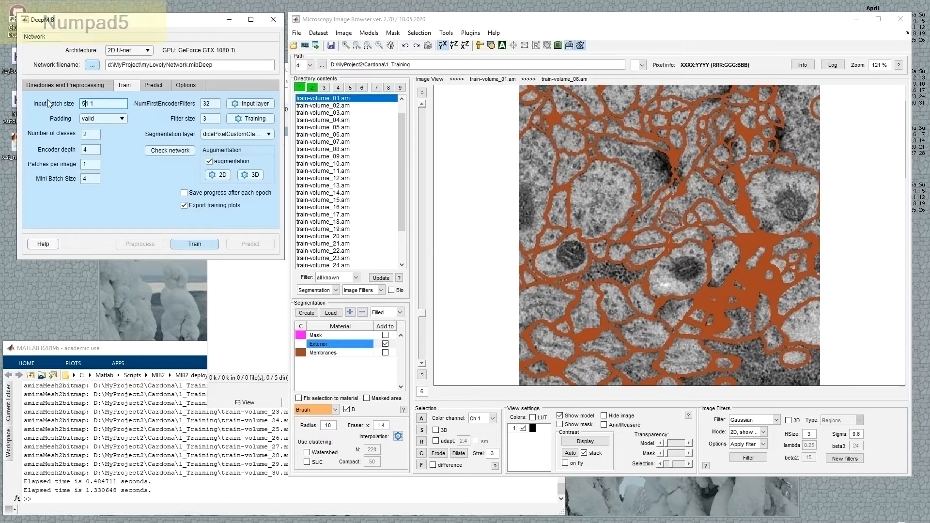
pyautogui.write('512')
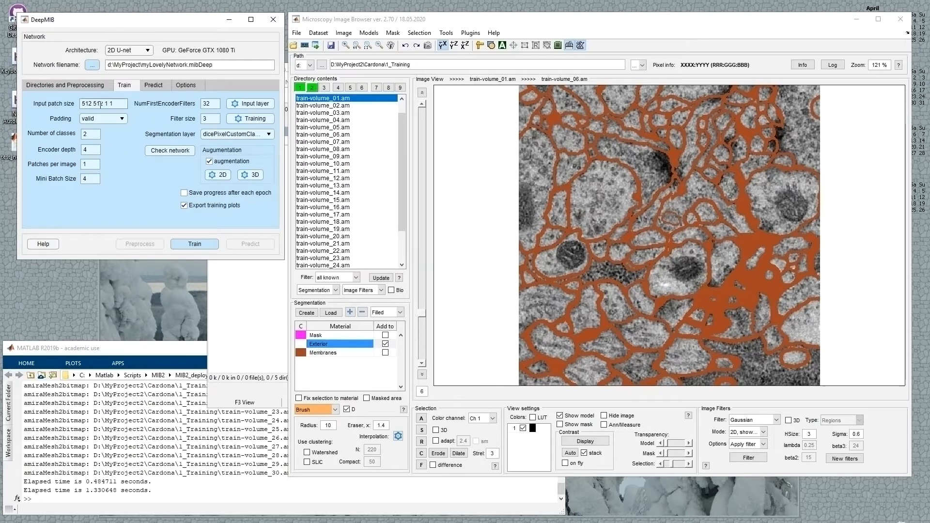
# Set the input patch size to 256 256 1 1 and brush an L-shaped stroke marking off the image's upper-left quarter
pyautogui.press('BackSpace')
pyautogui.press('BackSpace')
pyautogui.press('BackSpace')
pyautogui.press('BackSpace')
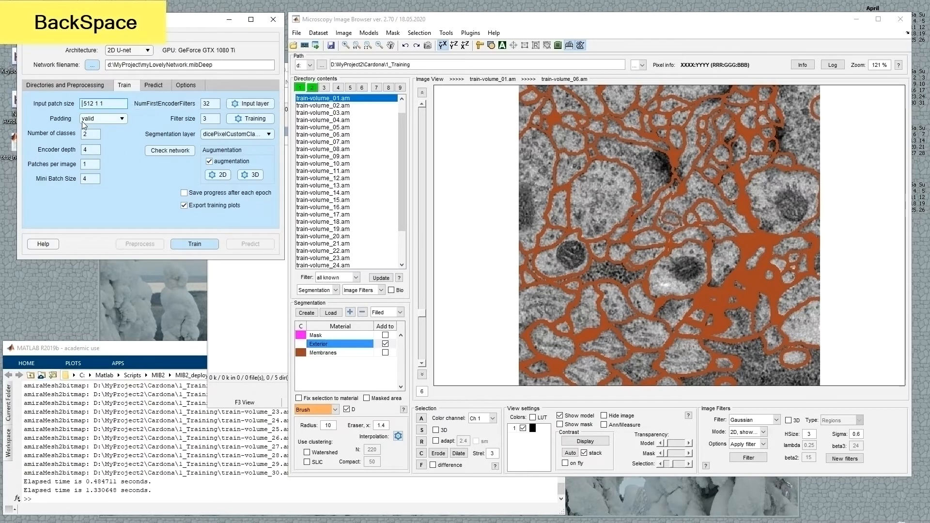
pyautogui.write('256 2')
pyautogui.press('Right')
pyautogui.press('Delete')
pyautogui.press('Delete')
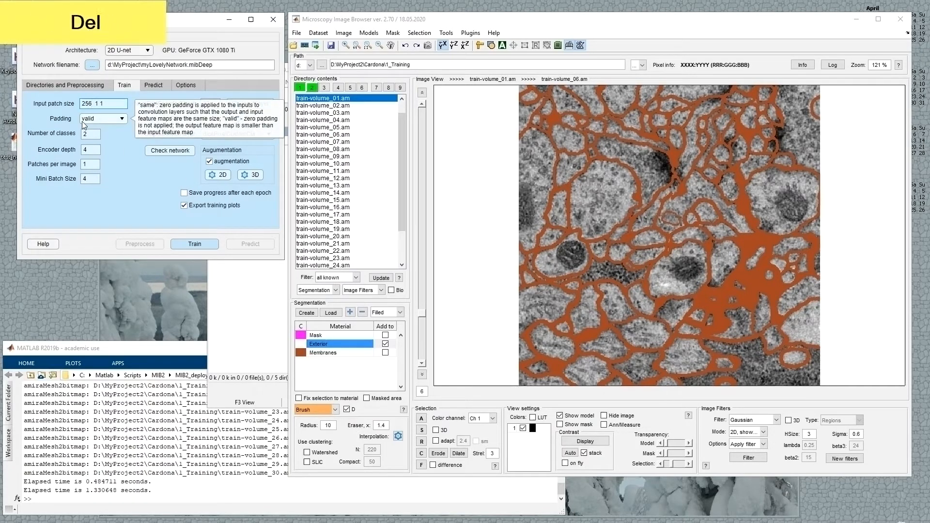
pyautogui.write('6')
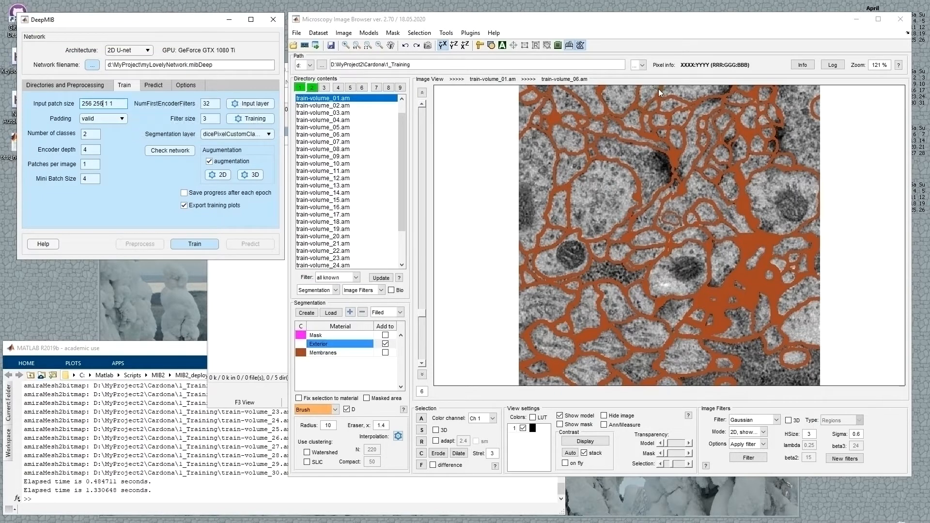
pyautogui.moveTo(666, 96)
pyautogui.mouseDown()
pyautogui.moveTo(684, 237)
pyautogui.moveTo(558, 246)
pyautogui.mouseUp()
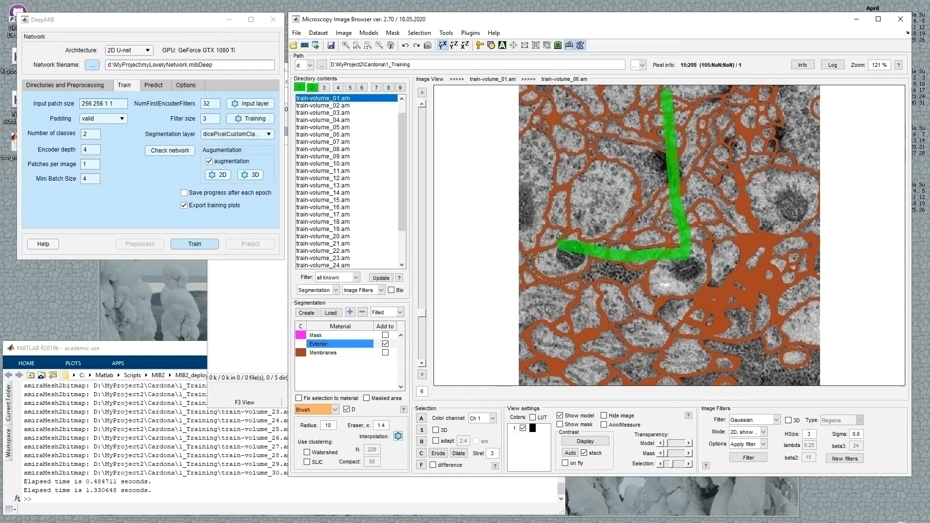
# Set the patches per image to 6 and review the 2D augmentation settings, leaving them without changes
pyautogui.click(92, 184)
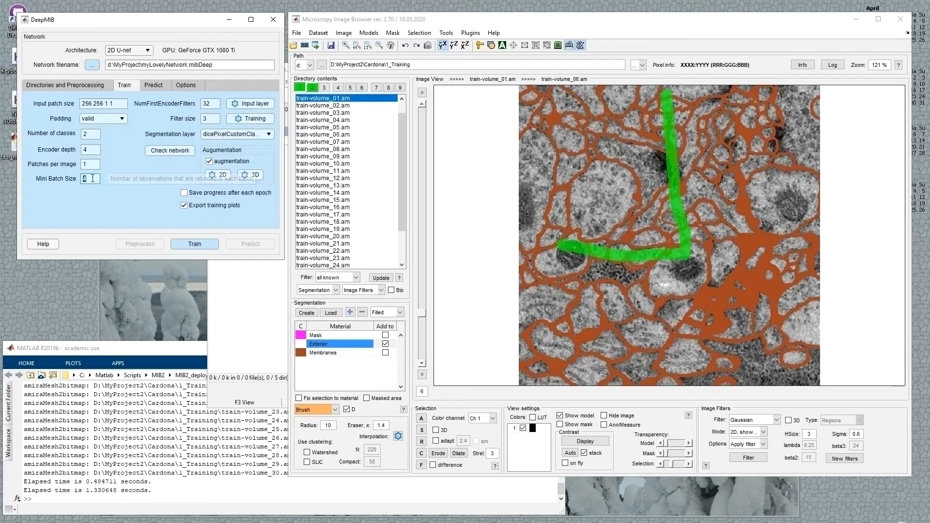
pyautogui.doubleClick(86, 165)
pyautogui.write('4')
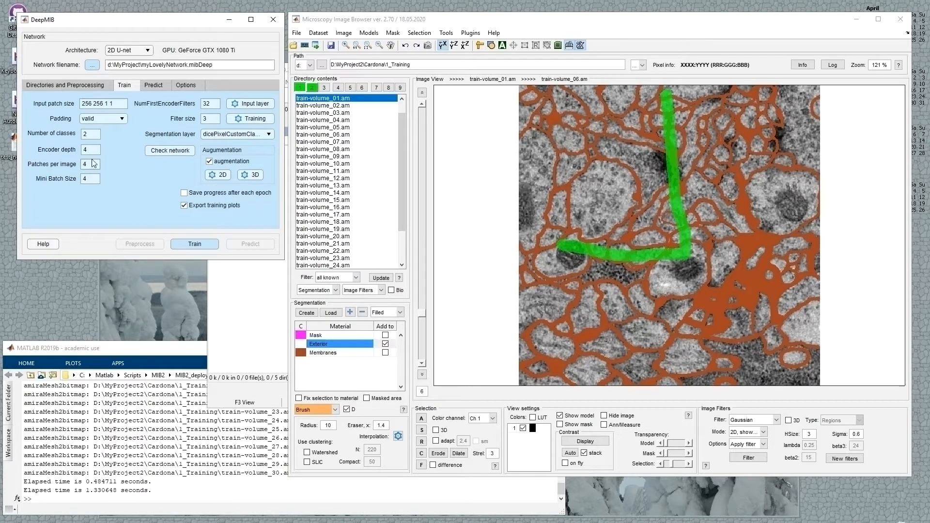
pyautogui.write('6')
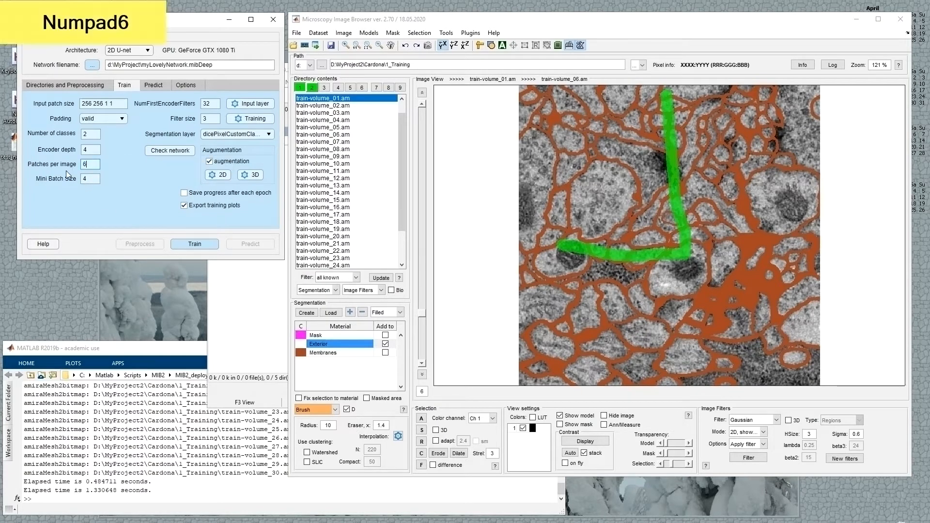
pyautogui.click(218, 175)
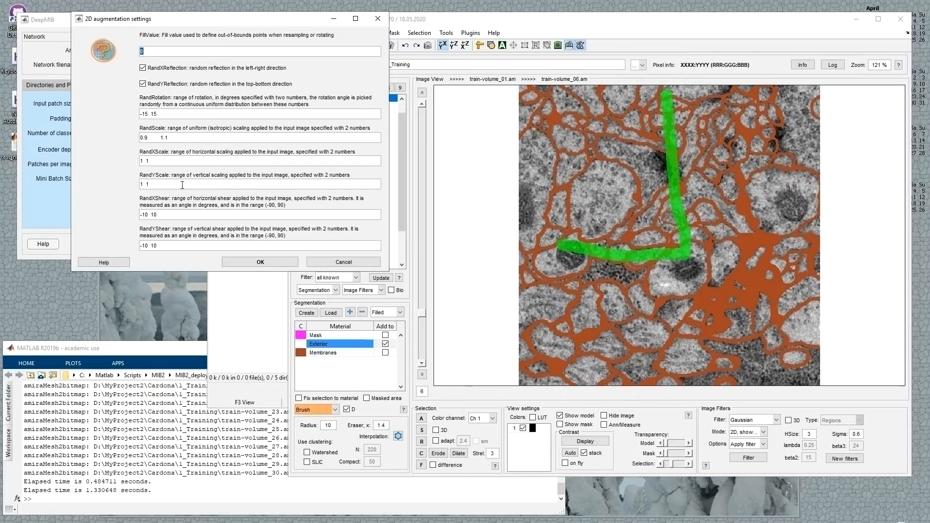
pyautogui.click(350, 264)
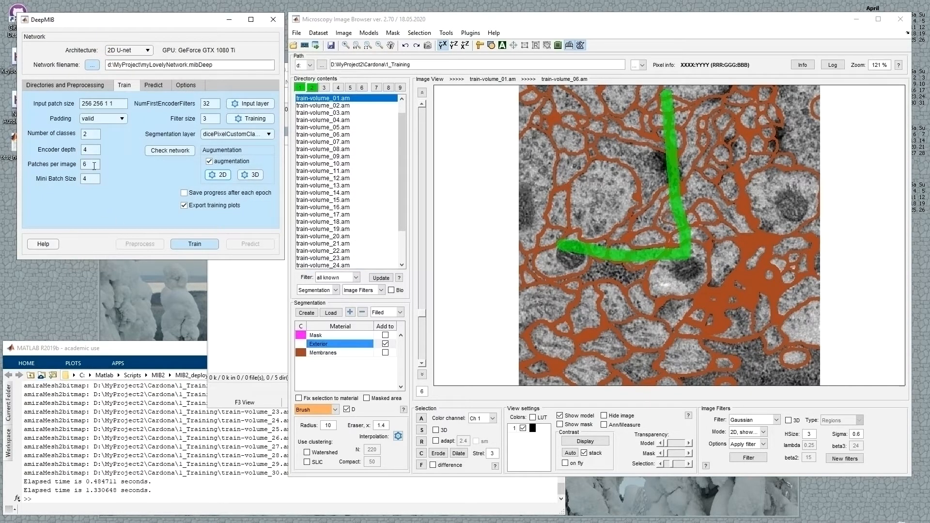
# Set the input patch size to 512 512 1 1 and the number of patches per image to 64
pyautogui.write('*6')
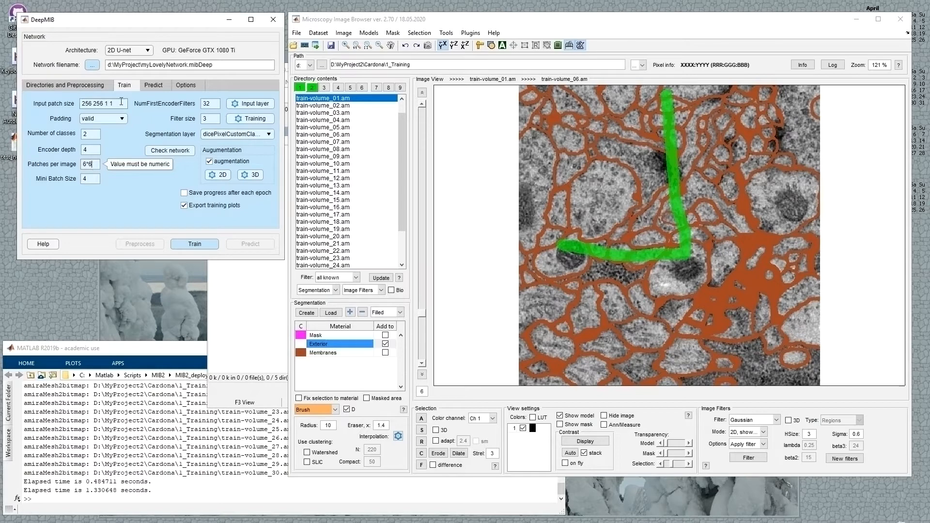
pyautogui.moveTo(104, 103); pyautogui.dragTo(72, 106)
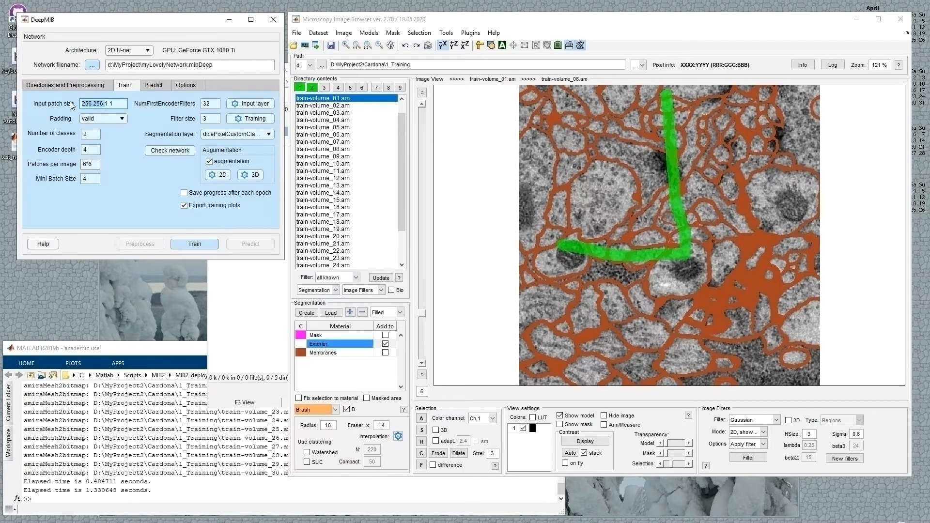
pyautogui.write('512 512')
pyautogui.click(95, 165)
pyautogui.press('BackSpace')
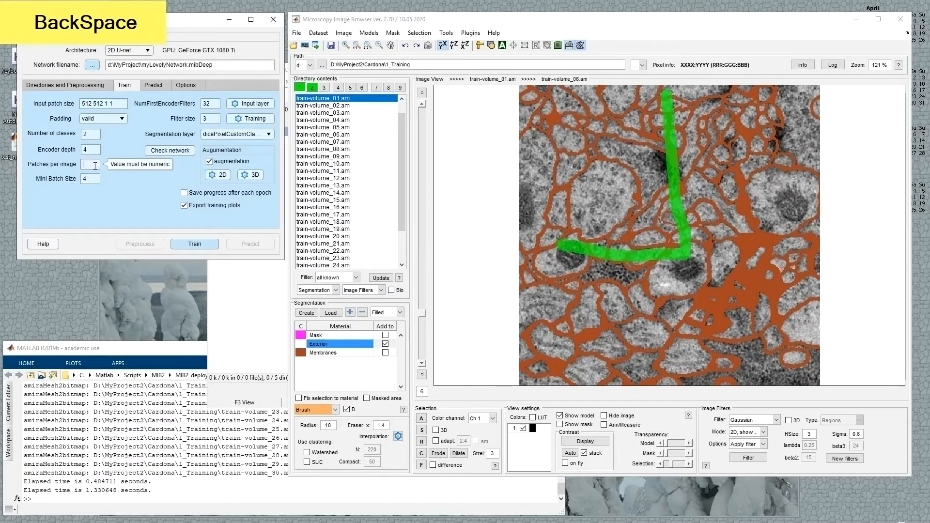
pyautogui.write('64')
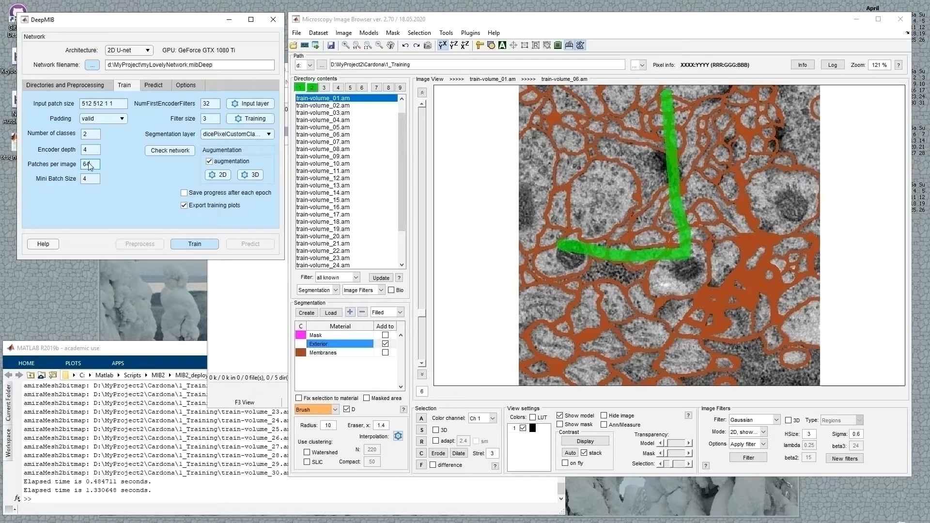
# Try a mini batch size of 1, and set it back to 4
pyautogui.press('Tab')
pyautogui.write('1')
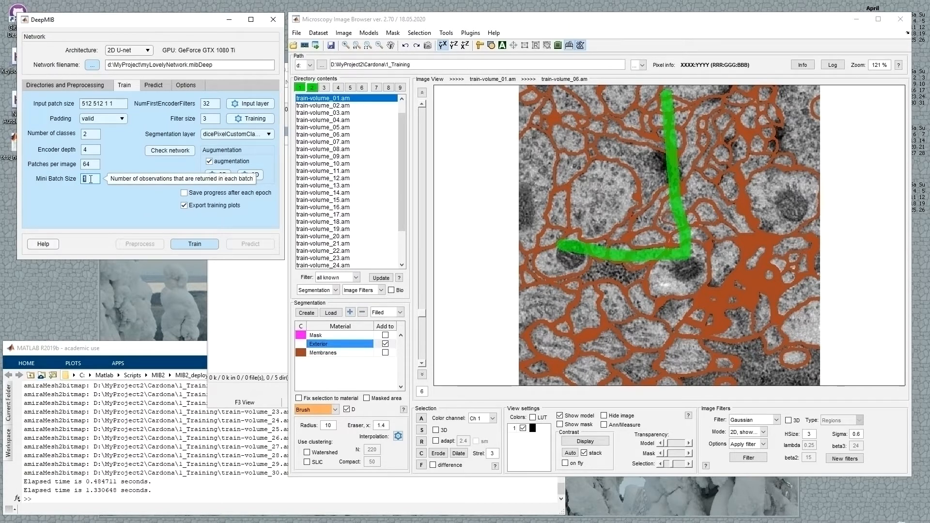
pyautogui.write('4')
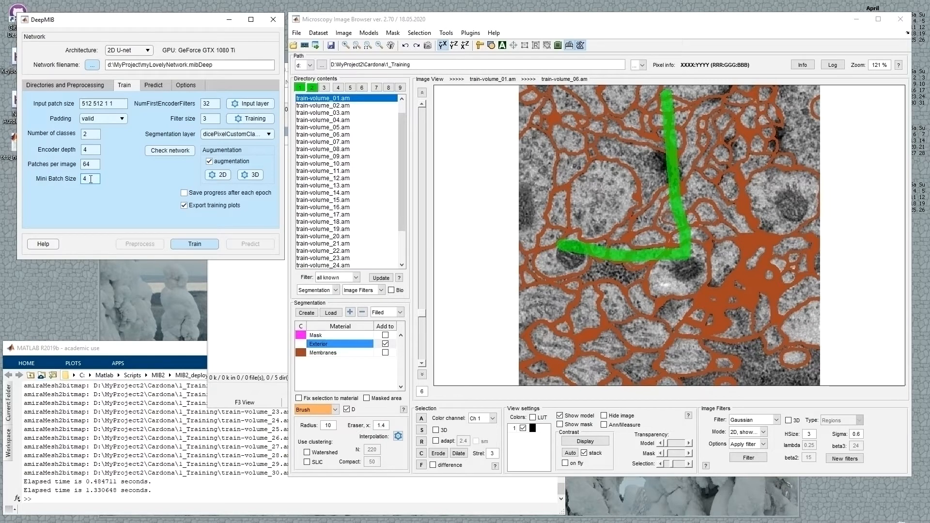
pyautogui.moveTo(91, 179); pyautogui.dragTo(80, 180)
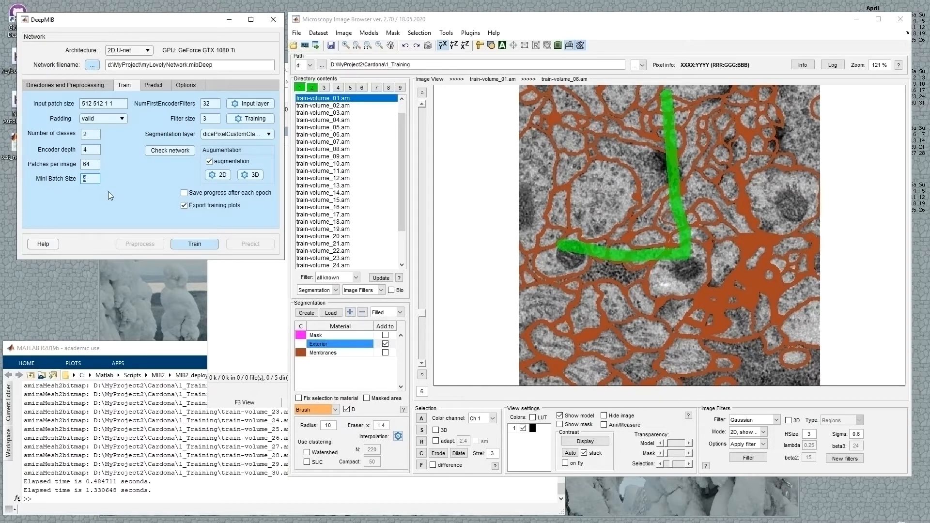
# Bring the U-Net architecture web page into view for reference and set the number of first encoder filters to 64
pyautogui.click(212, 104)
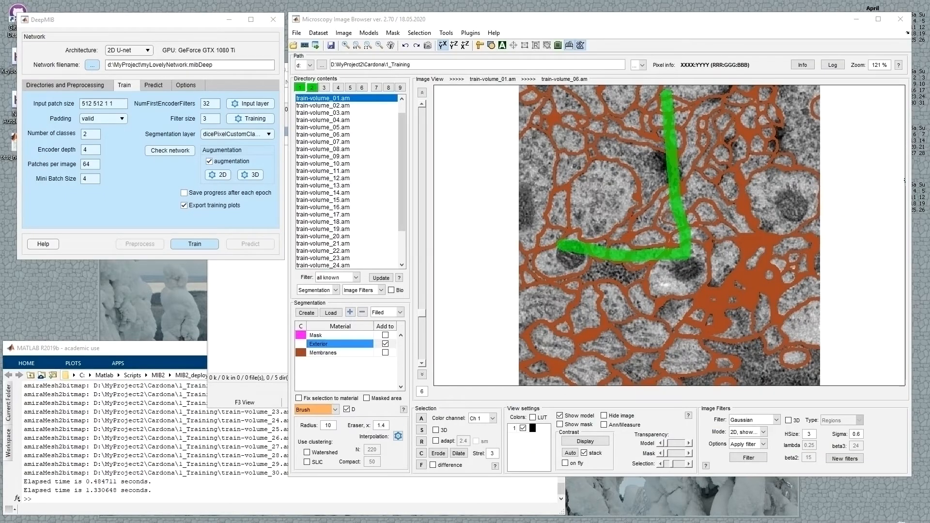
pyautogui.moveTo(929, 22); pyautogui.dragTo(927, 64)
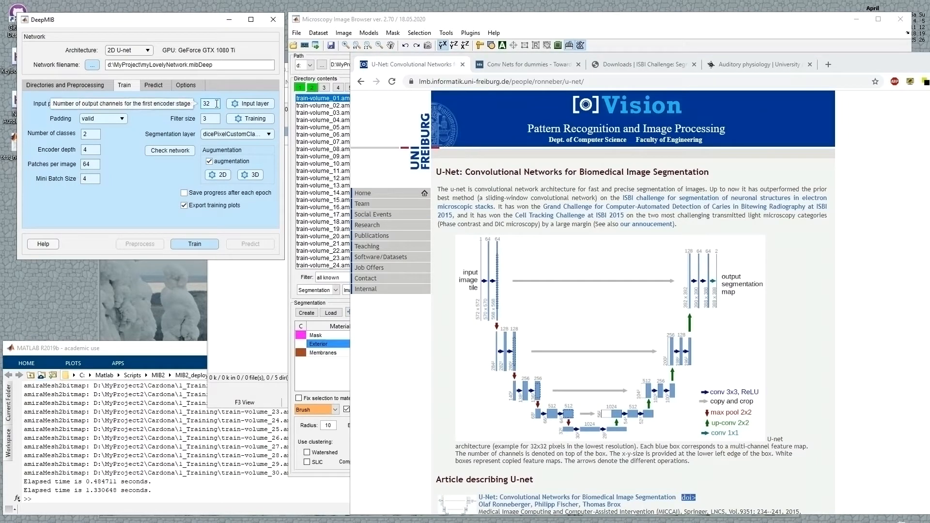
pyautogui.press('BackSpace')
pyautogui.press('BackSpace')
pyautogui.write('64')
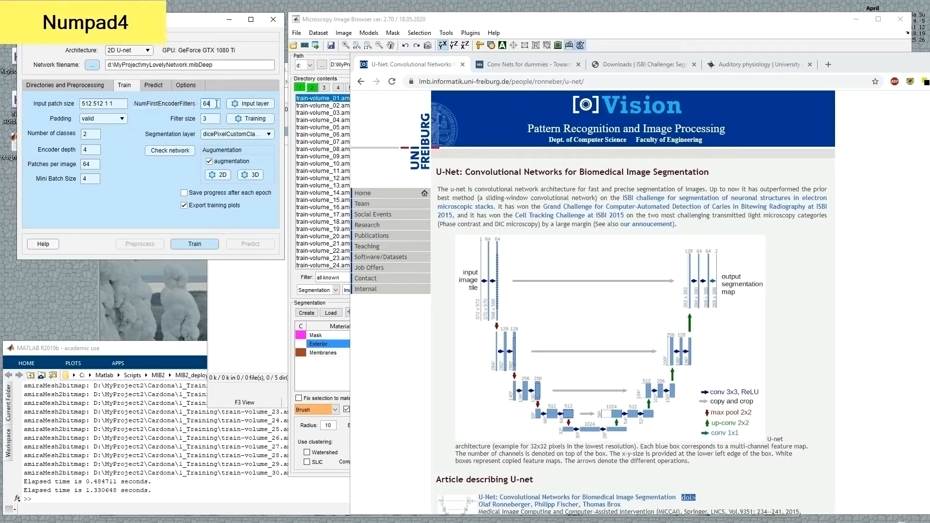
pyautogui.press('Tab')
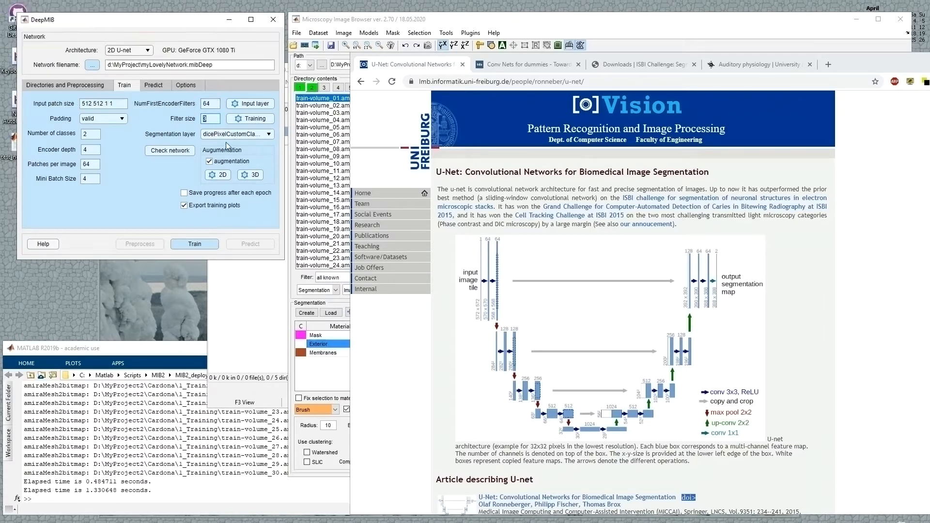
# Show the convolution illustration in the Conv Nets article, try a filter size of 7 and restore it to 3, and move the browser away
pyautogui.click(533, 68)
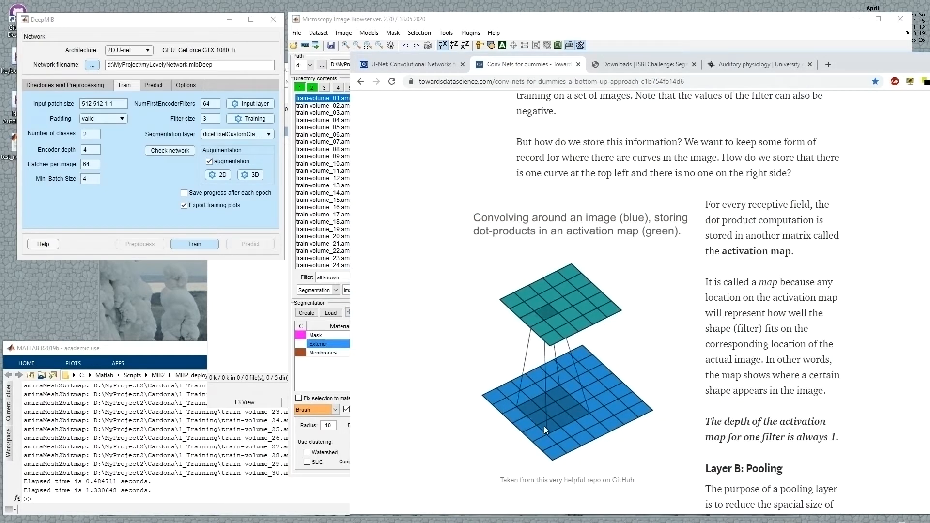
pyautogui.doubleClick(211, 119)
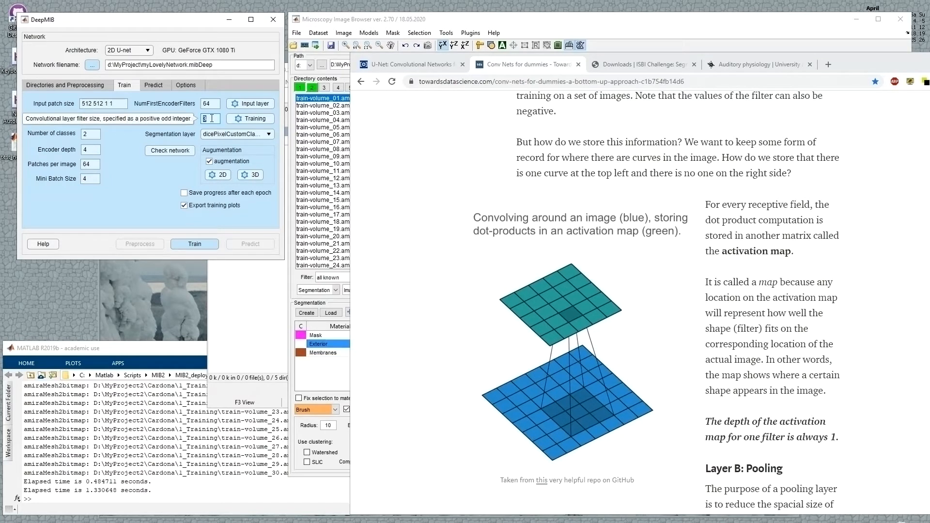
pyautogui.write('7')
pyautogui.press('BackSpace')
pyautogui.write('3')
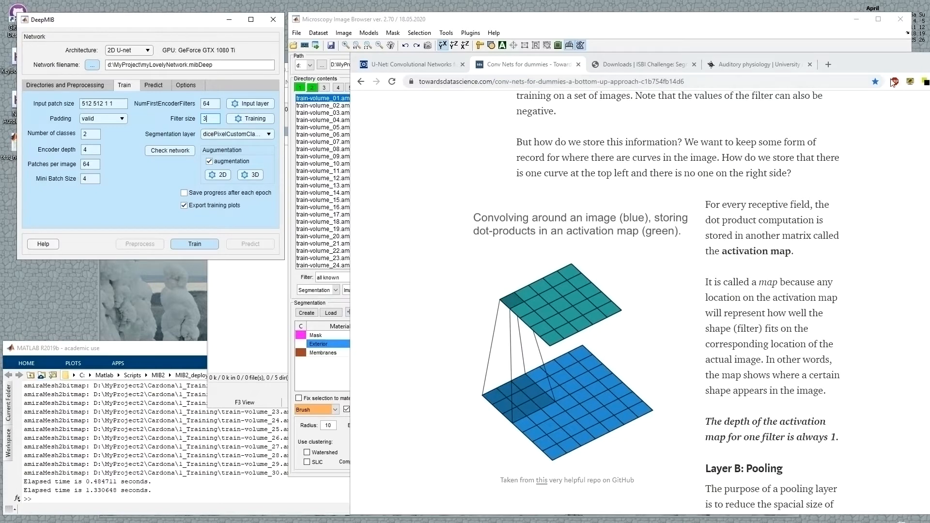
pyautogui.moveTo(873, 71); pyautogui.dragTo(929, 88)
pyautogui.click(143, 188)
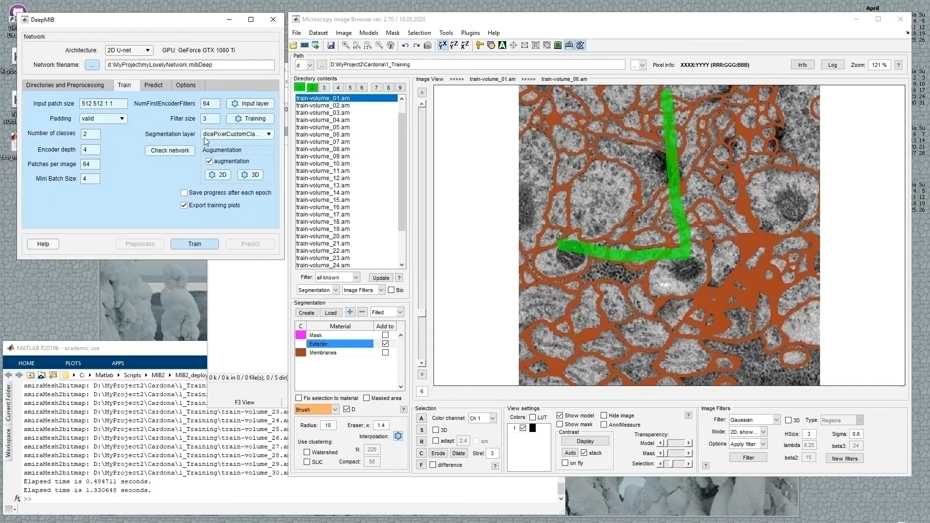
# Set the input layer's data normalization to zerocenter and accept the input layer settings
pyautogui.click(252, 103)
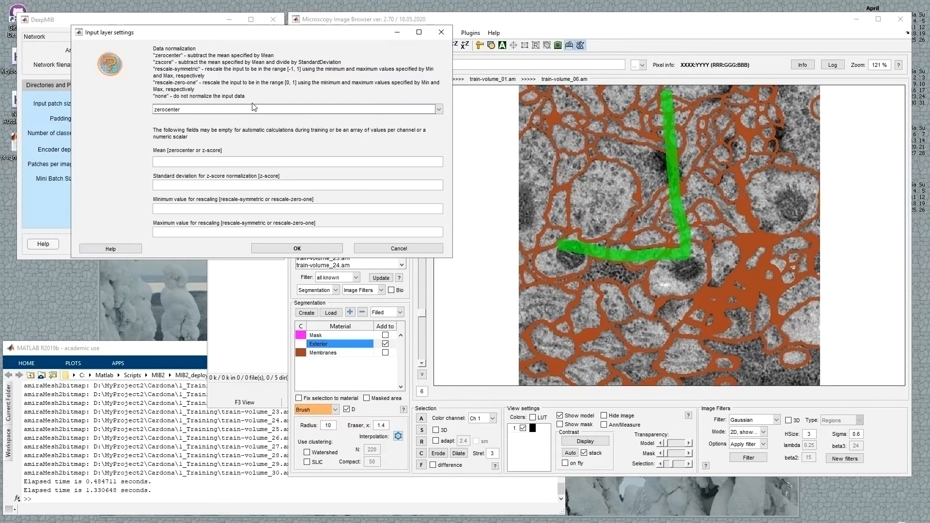
pyautogui.click(184, 112)
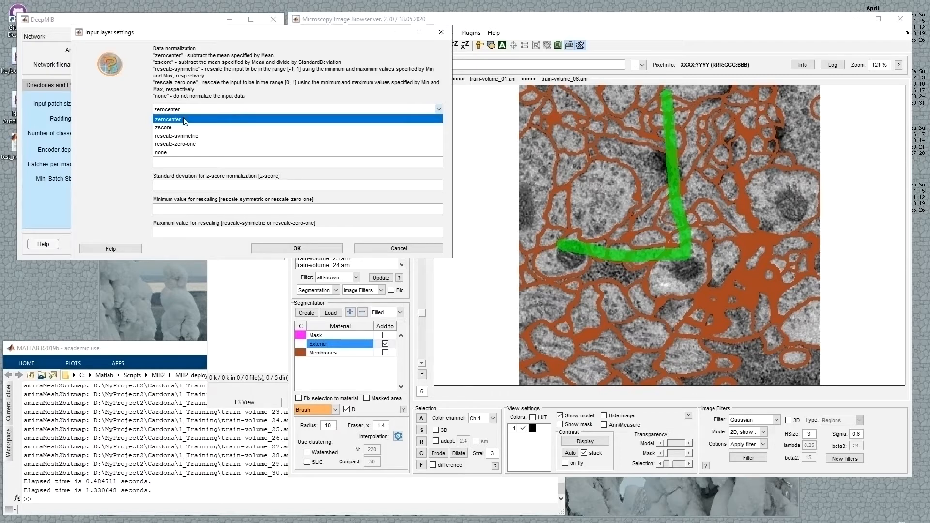
pyautogui.click(185, 119)
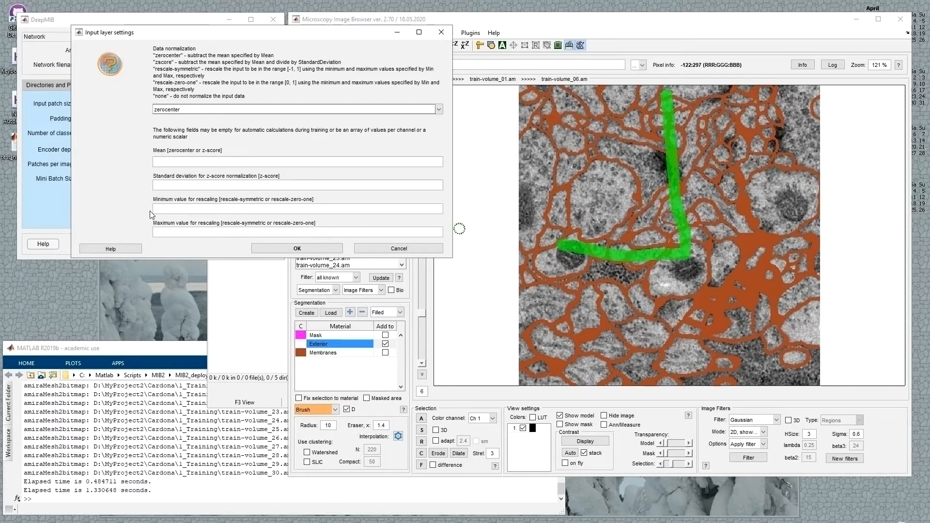
pyautogui.click(308, 247)
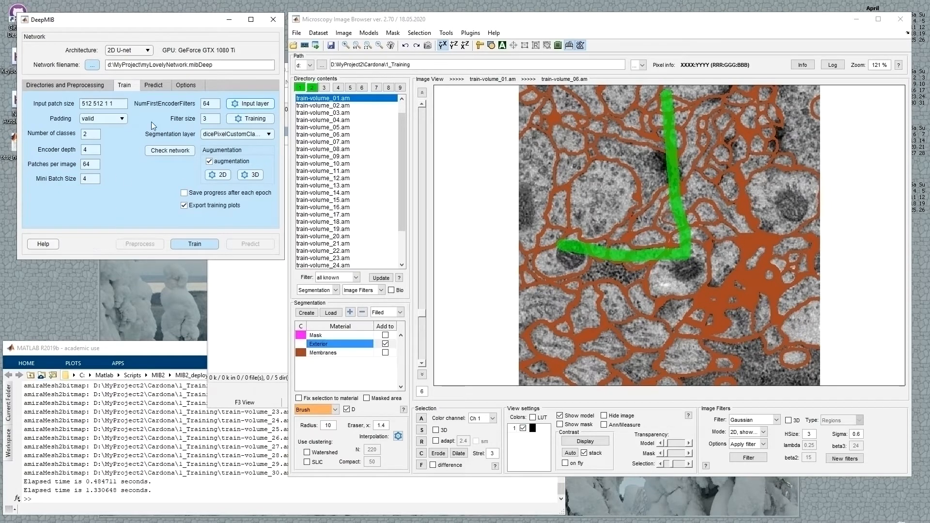
pyautogui.click(248, 104)
pyautogui.click(398, 248)
pyautogui.click(151, 85)
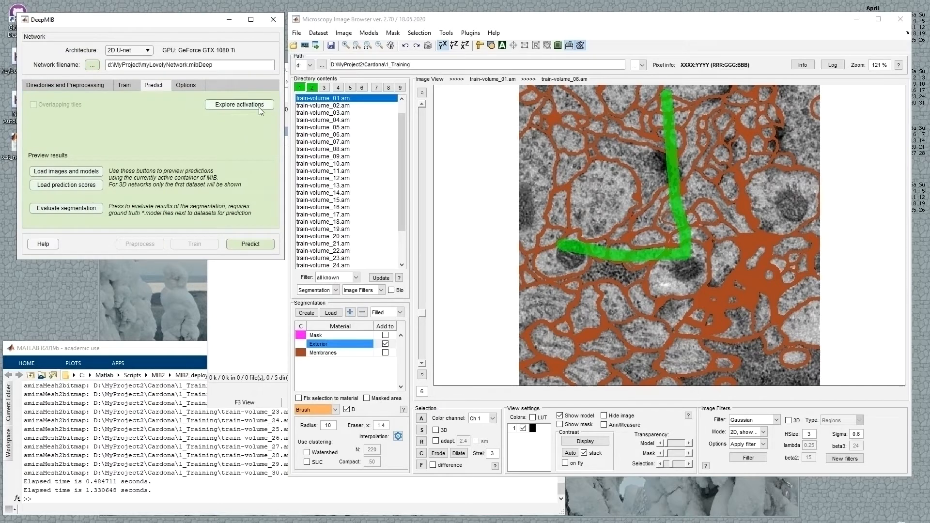
pyautogui.click(124, 86)
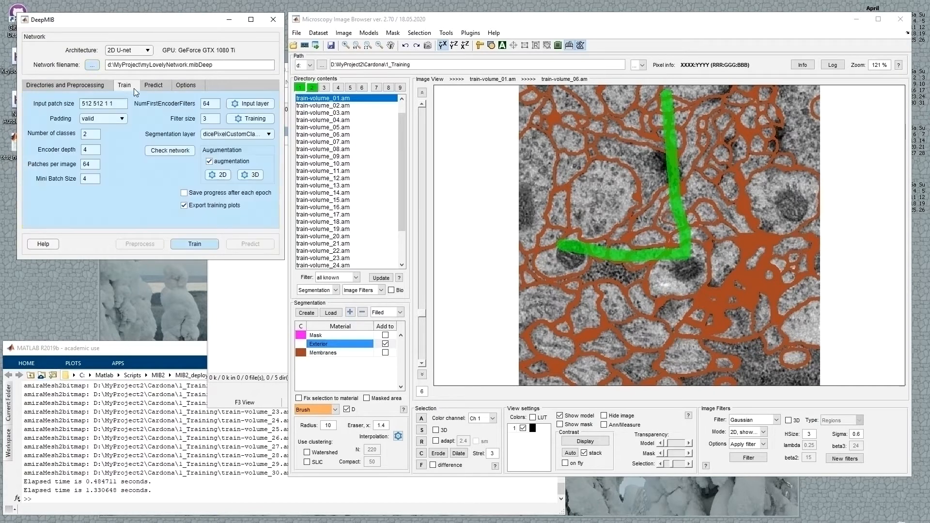
# Review the training settings, including the available solvers, and cancel the dialog
pyautogui.click(240, 120)
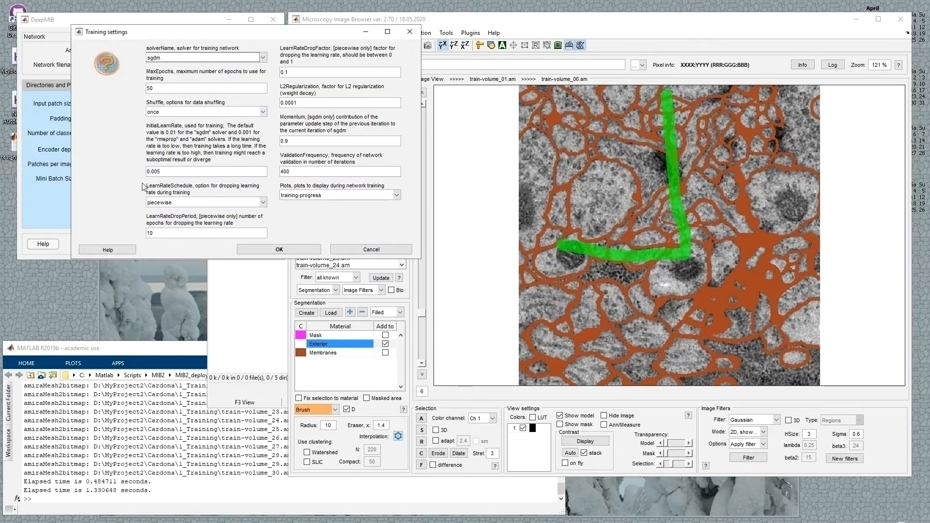
pyautogui.click(170, 58)
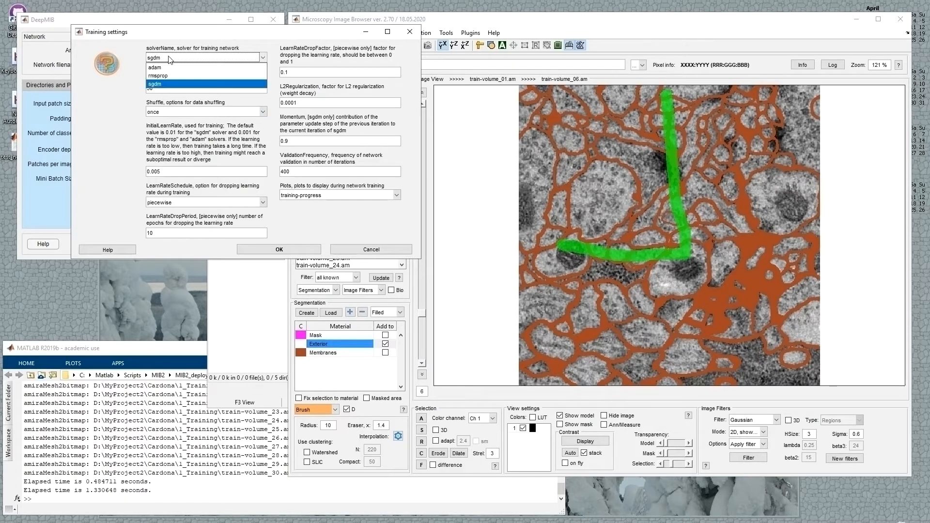
pyautogui.click(170, 59)
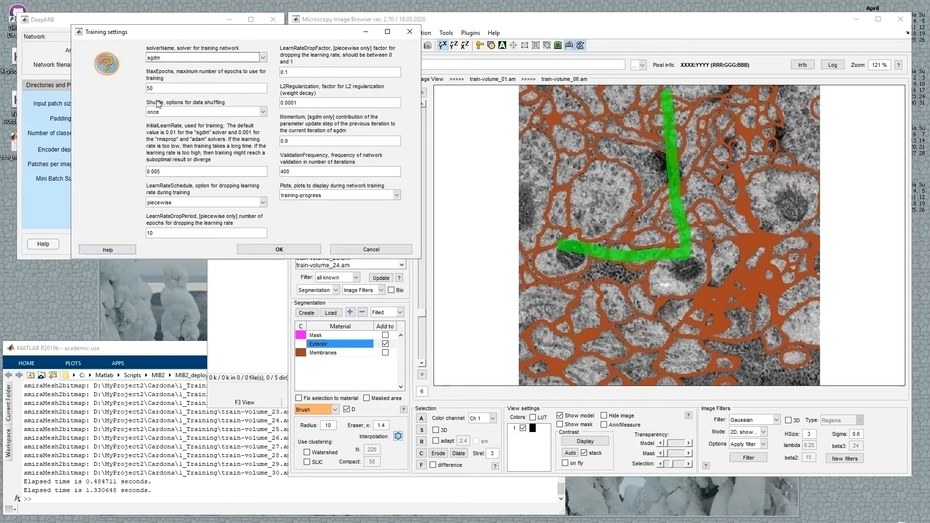
pyautogui.click(286, 171)
pyautogui.click(340, 249)
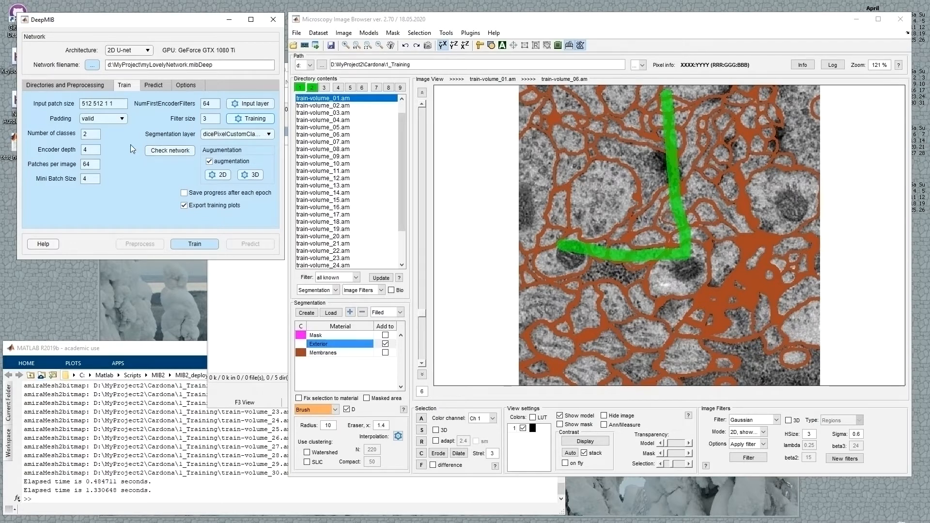
# View the available segmentation layer types and clear the green brush selection from the image
pyautogui.click(221, 135)
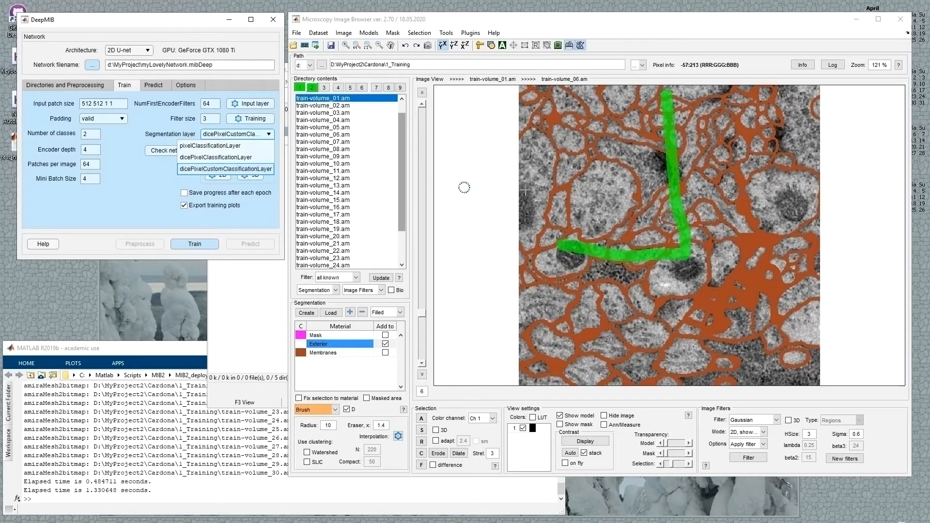
pyautogui.press('c')
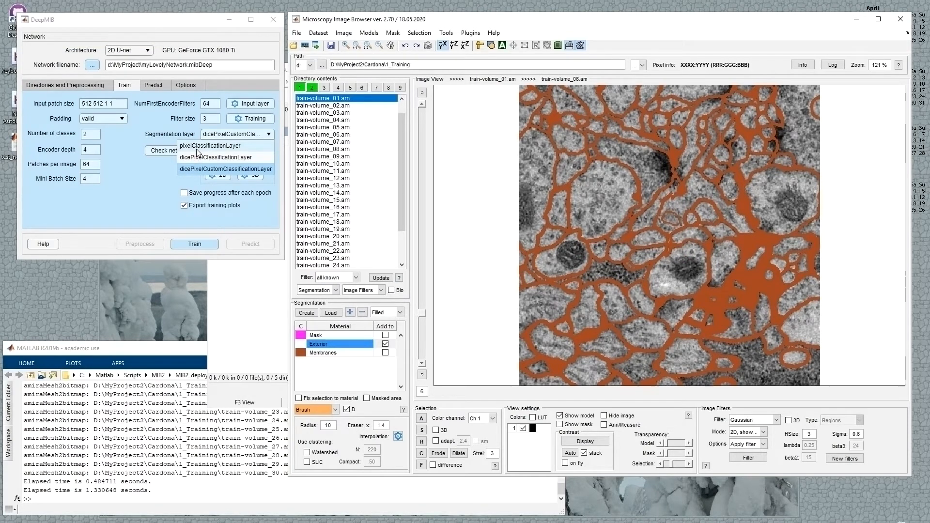
pyautogui.click(133, 203)
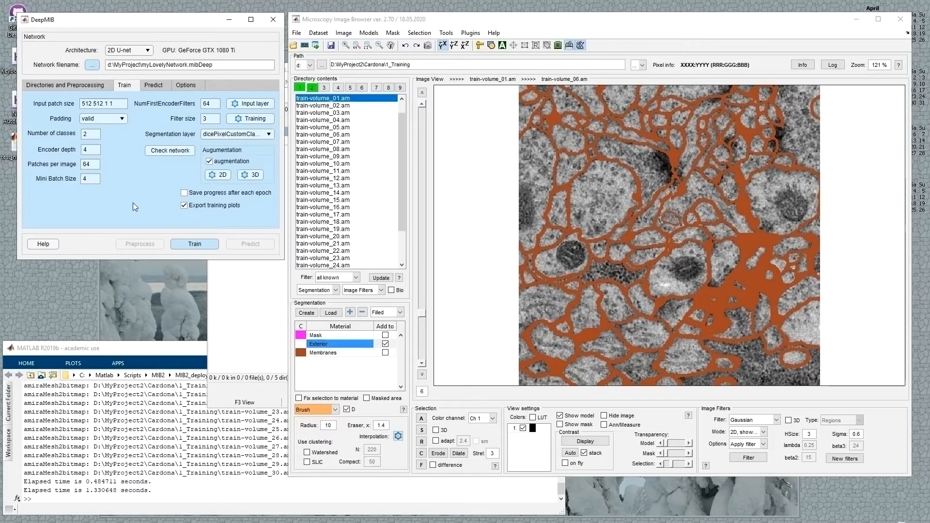
# Brush a selection over the two dark organelles in the lower half of the image, and clear it
pyautogui.click(568, 261)
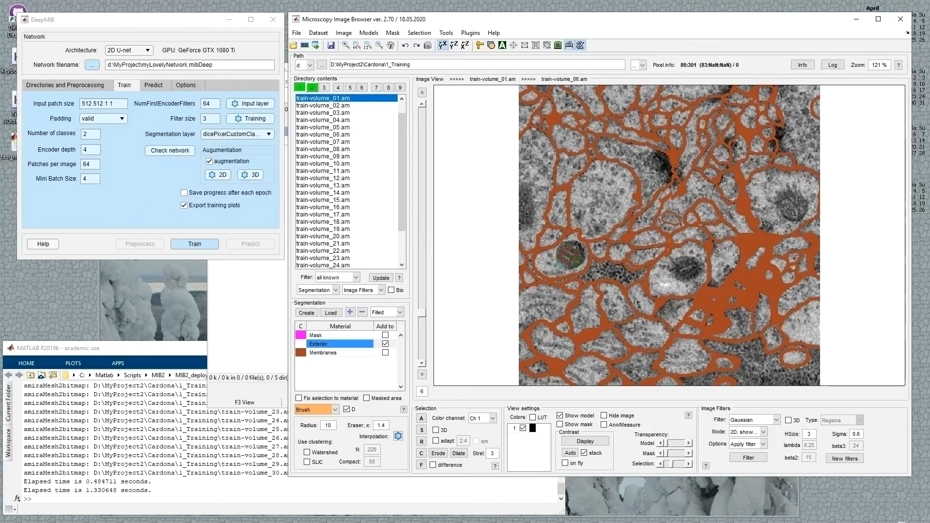
pyautogui.click(571, 255)
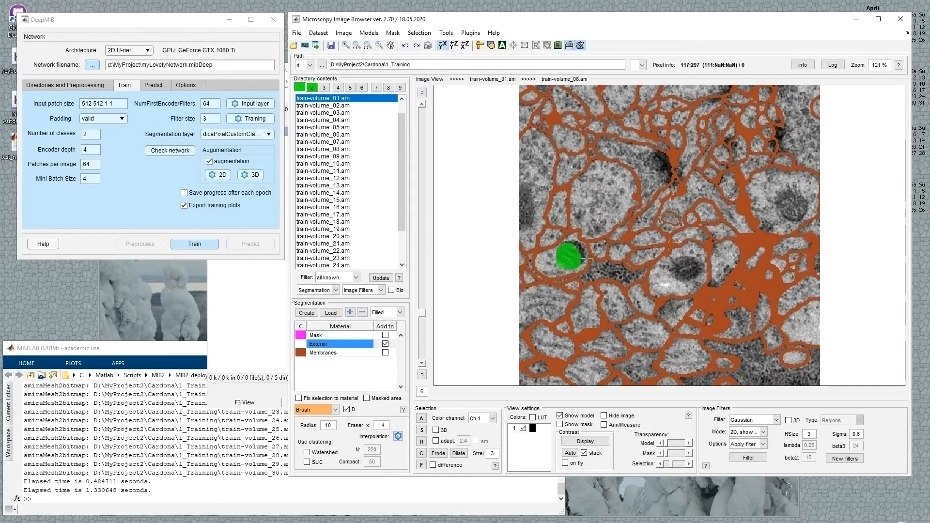
pyautogui.click(686, 269)
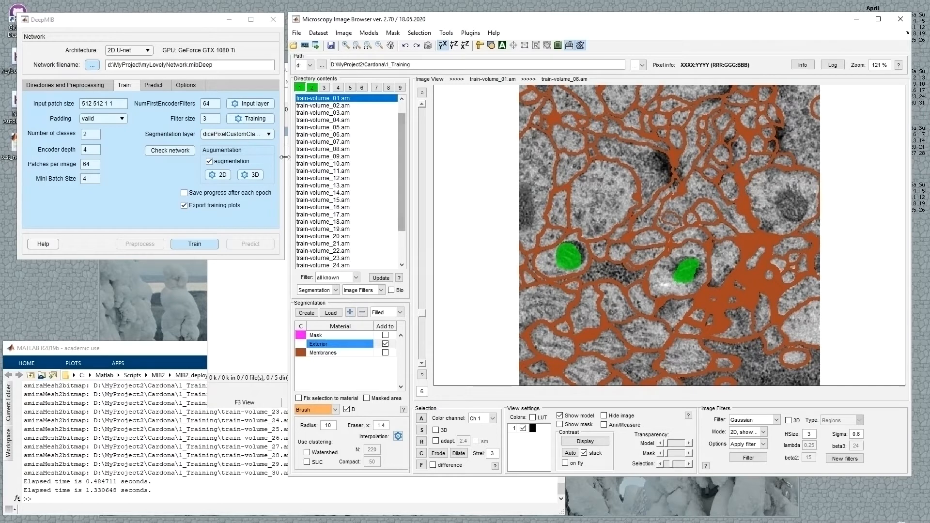
pyautogui.press('c')
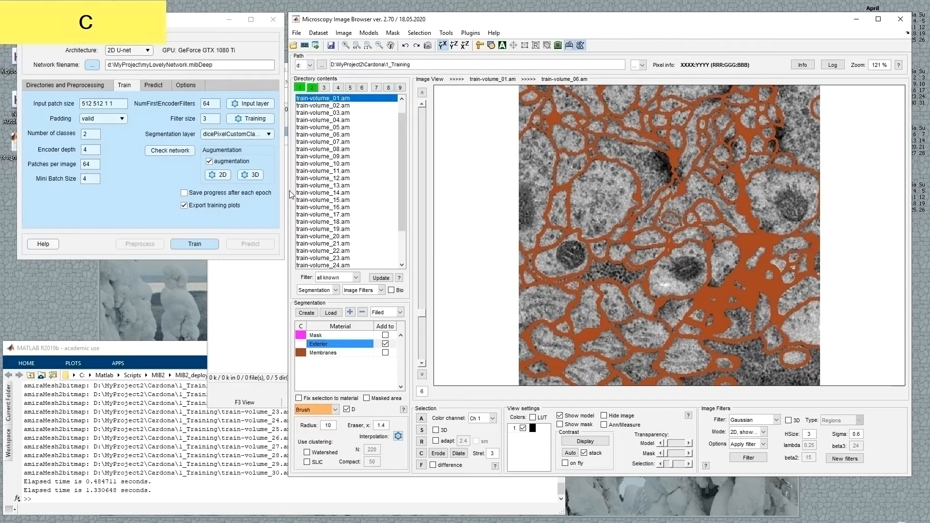
# Look over the segmentation layer types again and check the description of the augmentation option
pyautogui.click(246, 134)
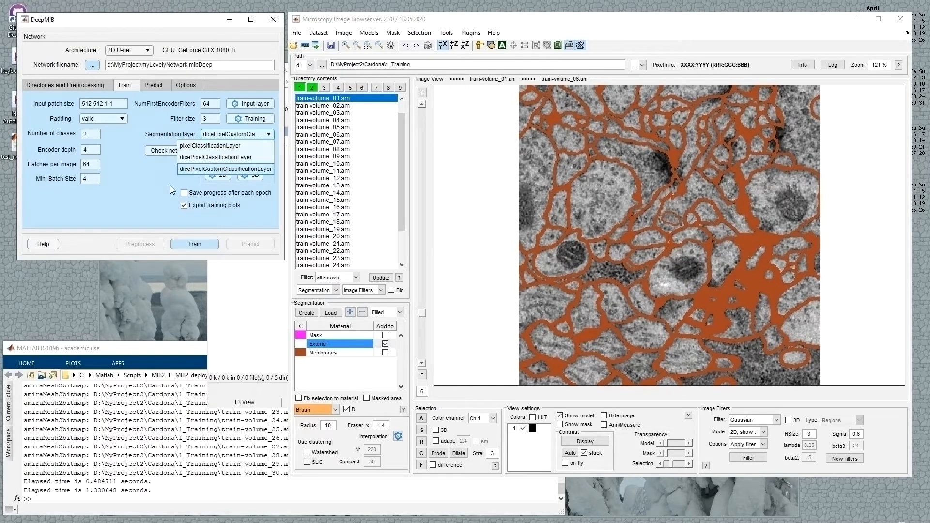
pyautogui.click(153, 191)
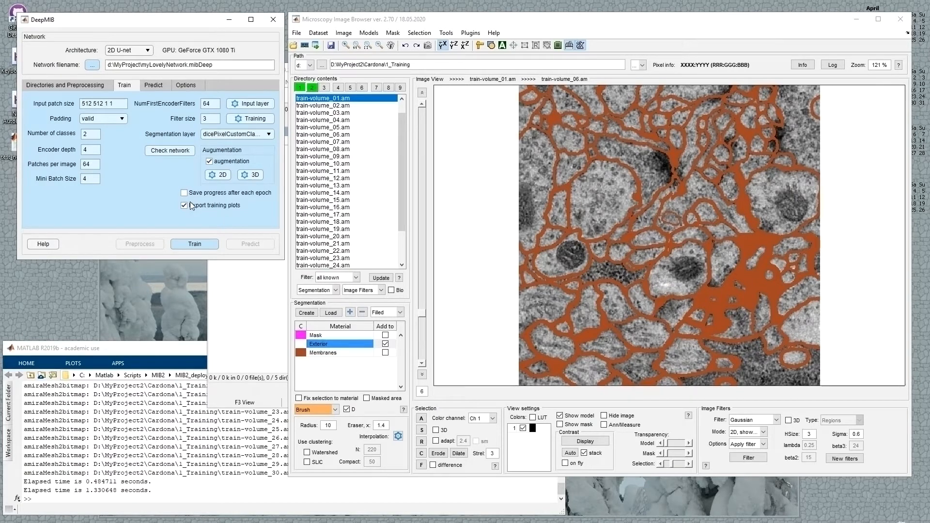
pyautogui.moveTo(195, 207)
pyautogui.moveTo(225, 160)
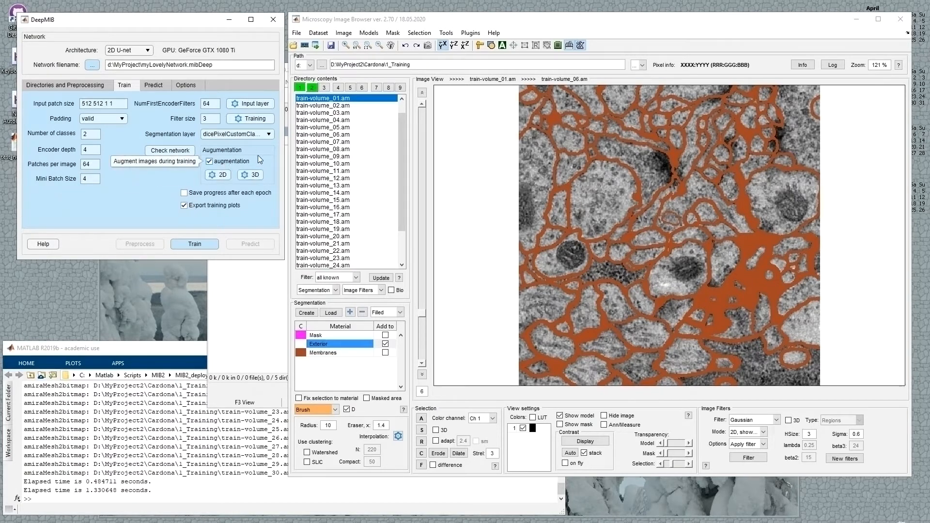
# Check the network configuration for the current patch size and view the architecture diagram on the U-Net web page
pyautogui.click(171, 152)
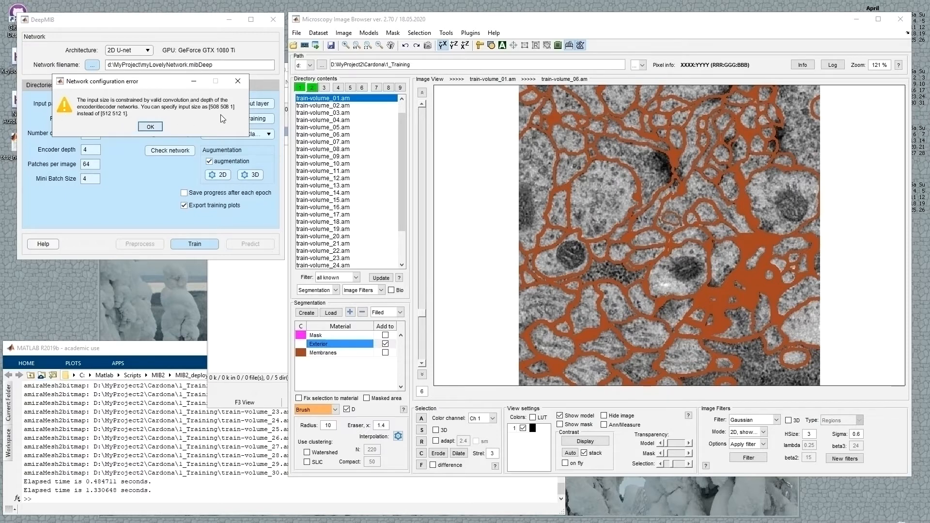
pyautogui.moveTo(129, 90); pyautogui.dragTo(142, 143)
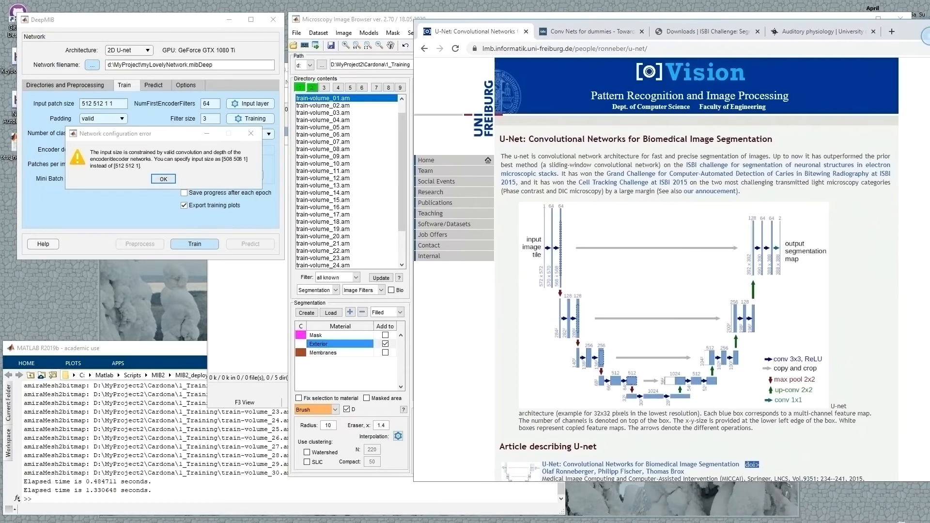
pyautogui.click(874, 24)
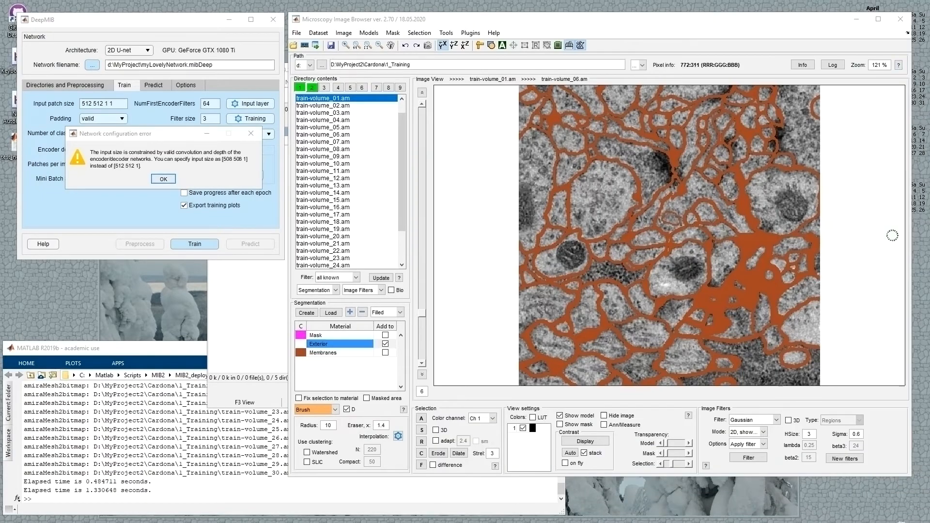
pyautogui.moveTo(929, 34); pyautogui.dragTo(883, 31)
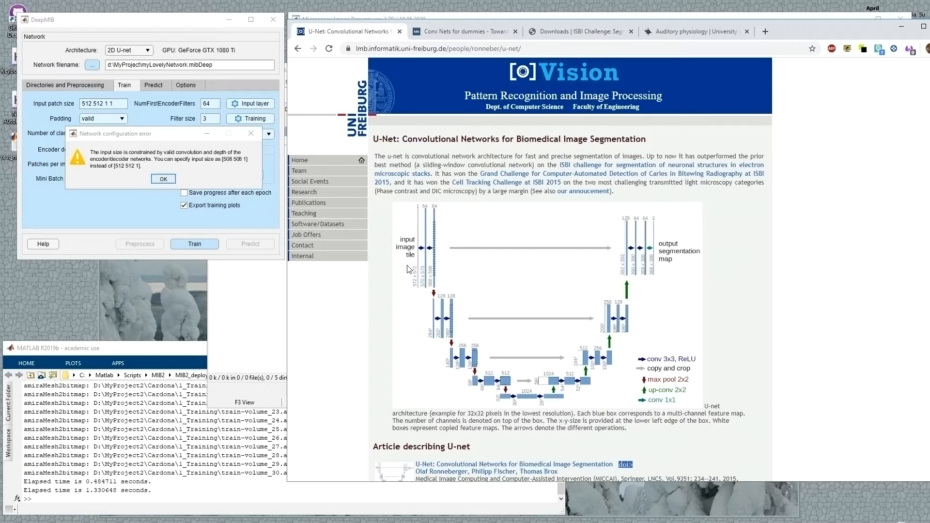
pyautogui.moveTo(806, 34); pyautogui.dragTo(929, 68)
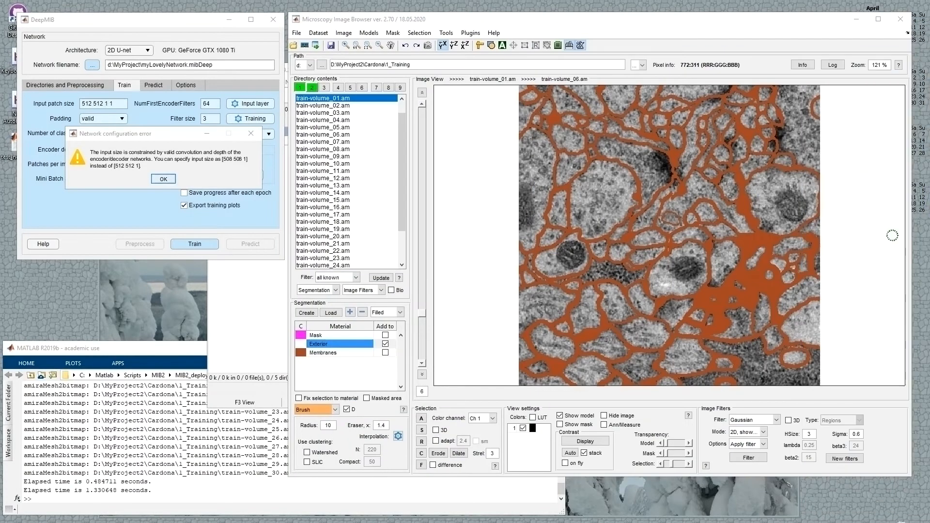
pyautogui.click(143, 145)
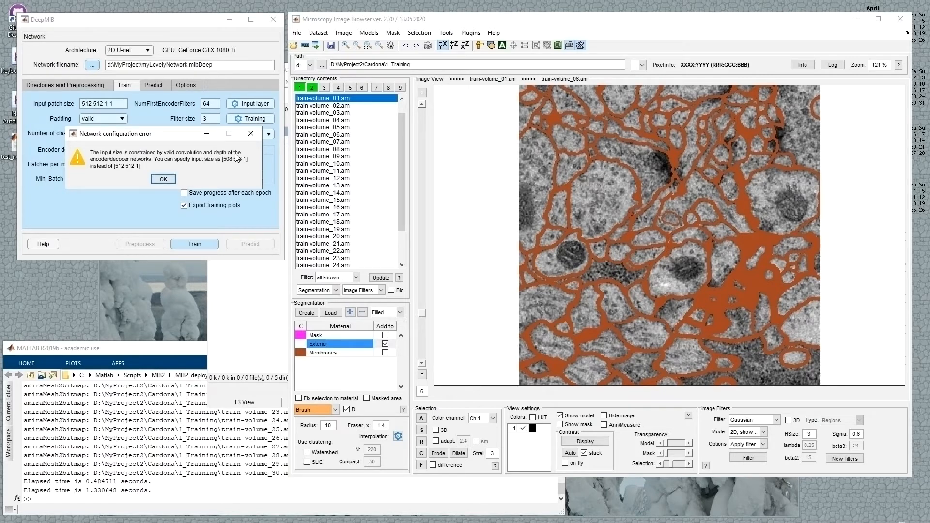
# Dismiss the configuration warning, set the input patch size to 508 508 1 1 and keep the padding as valid
pyautogui.click(167, 178)
pyautogui.click(102, 105)
pyautogui.press('Left')
pyautogui.press('Left')
pyautogui.press('Left')
pyautogui.press('Left')
pyautogui.press('Left')
pyautogui.press('Left')
pyautogui.press('Delete')
pyautogui.press('Delete')
pyautogui.write('08')
pyautogui.press('Right')
pyautogui.press('Right')
pyautogui.press('Delete')
pyautogui.press('Delete')
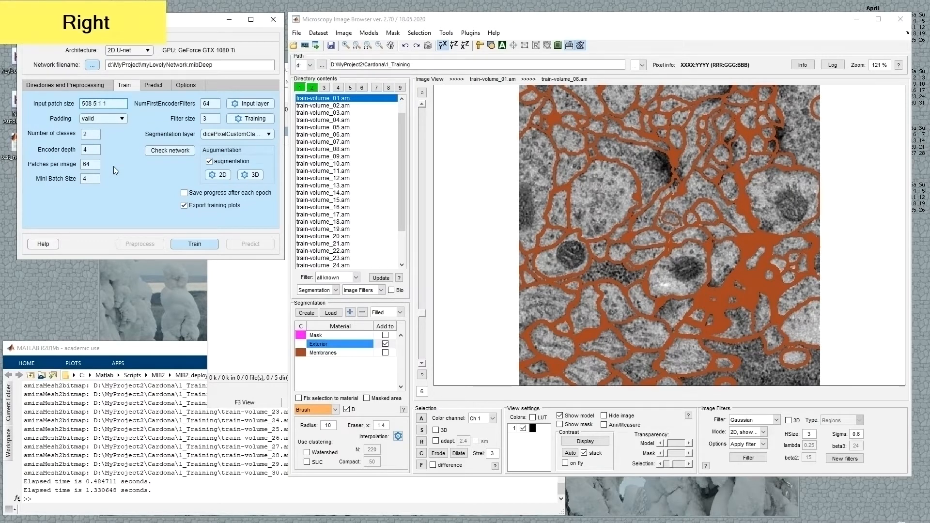
pyautogui.write('08')
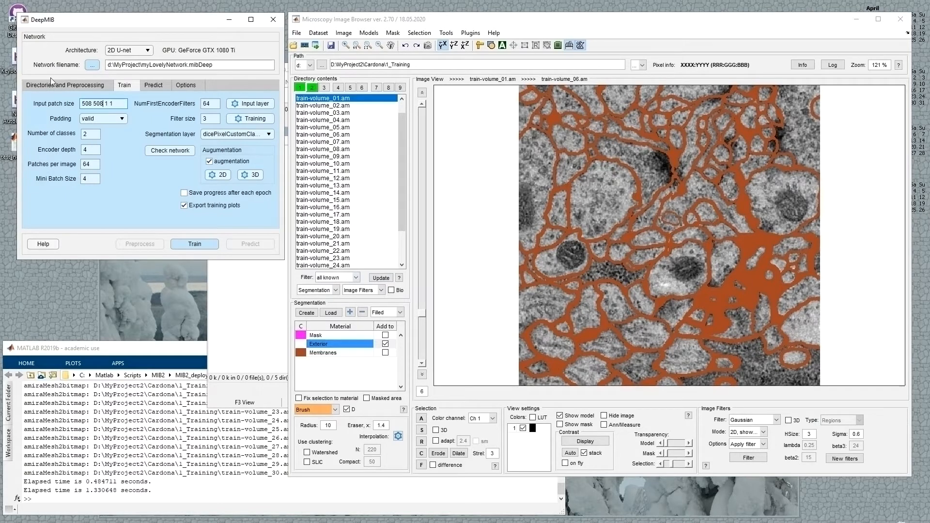
pyautogui.click(102, 117)
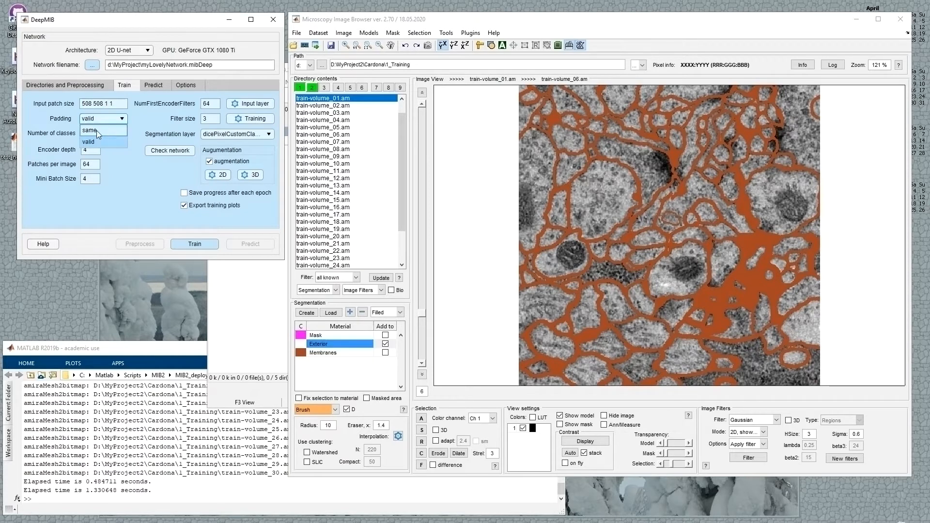
pyautogui.click(111, 140)
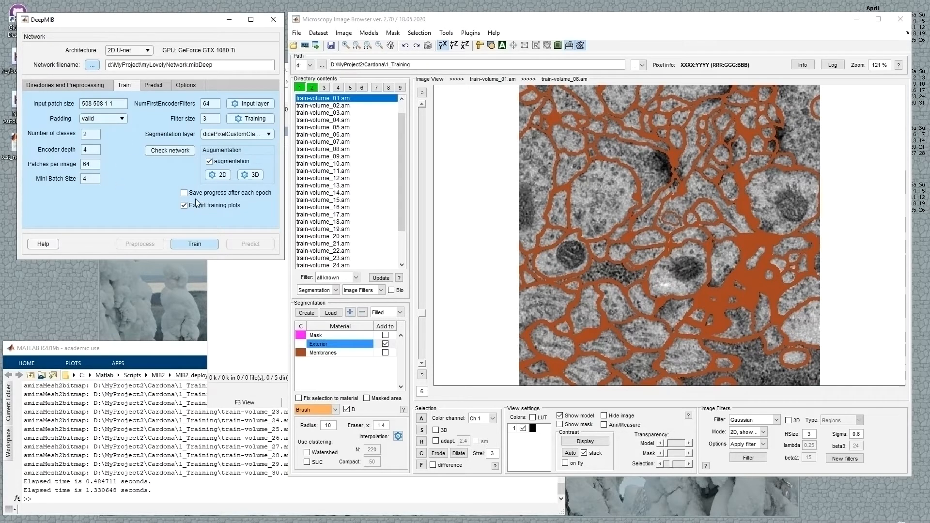
# Check the network again, enlarge the network analyzer window and locate the image input layer in the layer graph
pyautogui.click(175, 150)
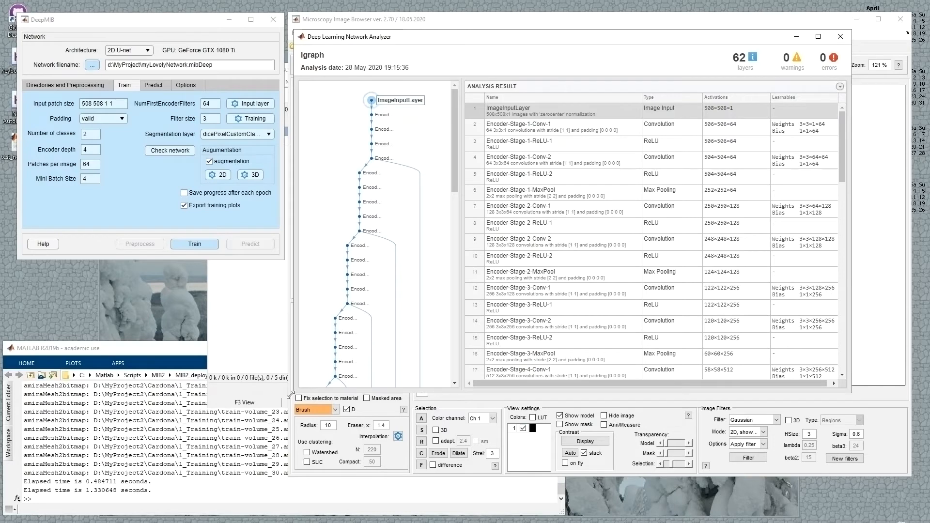
pyautogui.moveTo(293, 391); pyautogui.dragTo(185, 446)
pyautogui.moveTo(382, 188); pyautogui.dragTo(351, 203)
pyautogui.scroll(3, 309, 212)
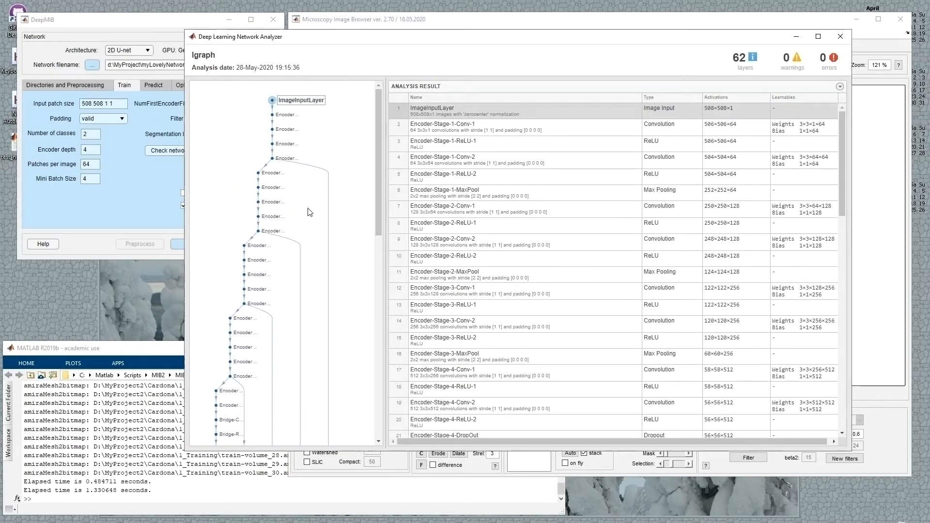
pyautogui.click(261, 348)
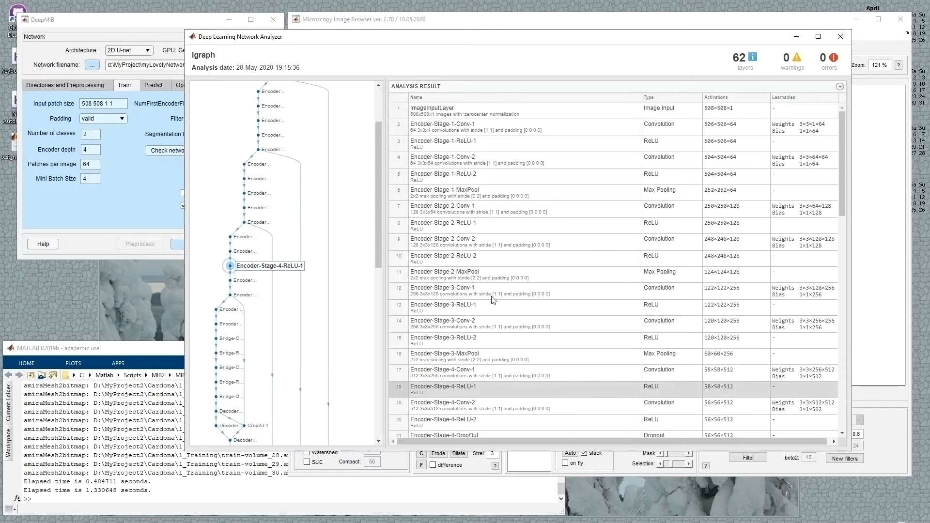
pyautogui.click(469, 160)
pyautogui.click(459, 111)
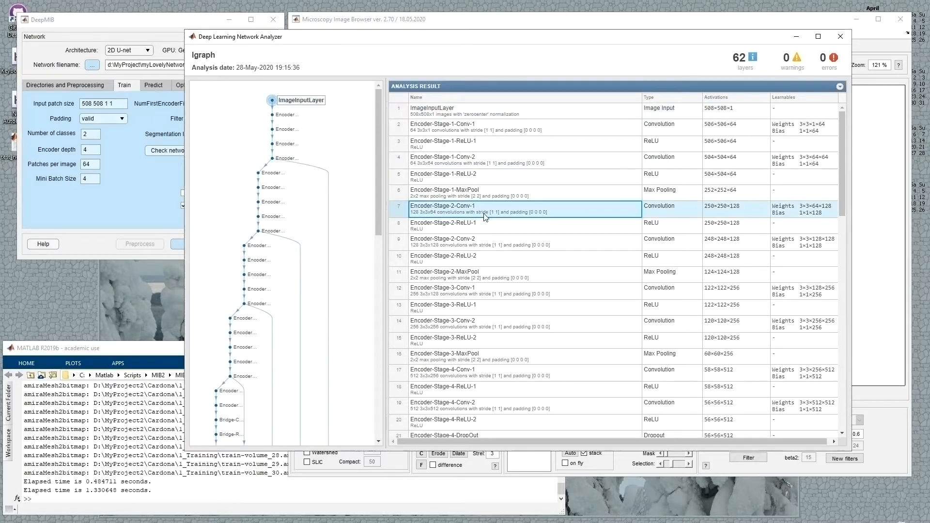
# Examine the encoder, bridge and decoder layers with their activation sizes in the analysis results, and close the analyzer
pyautogui.click(484, 213)
pyautogui.scroll(-3, 477, 319)
pyautogui.click(458, 309)
pyautogui.click(443, 277)
pyautogui.click(712, 283)
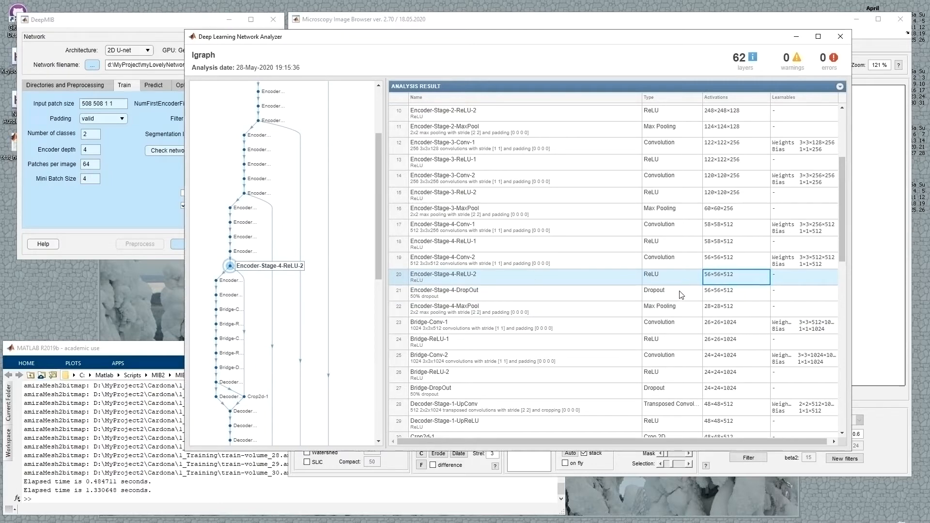
pyautogui.click(729, 328)
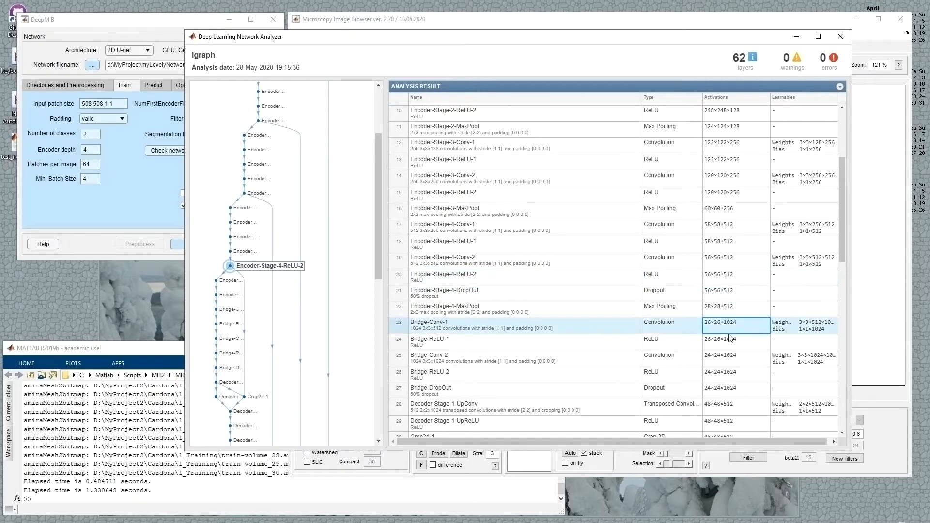
pyautogui.scroll(-8, 724, 341)
pyautogui.click(678, 348)
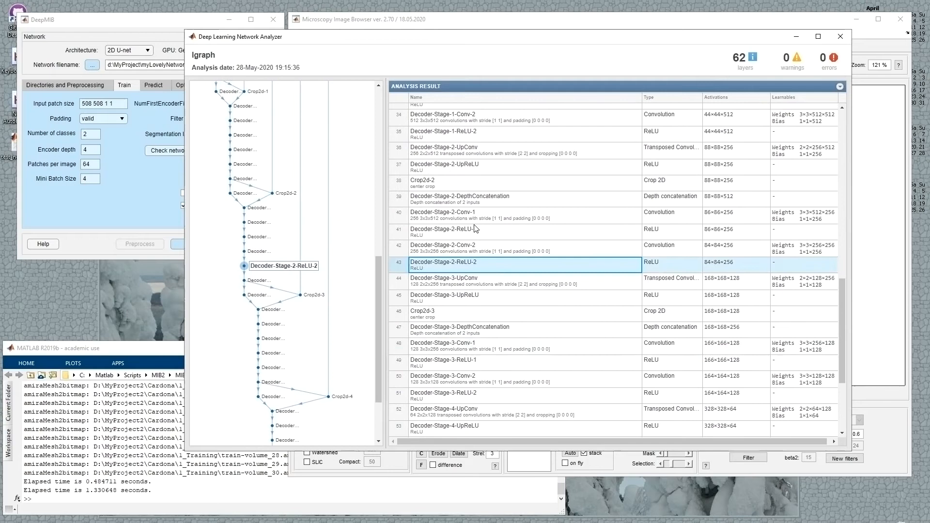
pyautogui.scroll(4, 491, 325)
pyautogui.scroll(3, 491, 326)
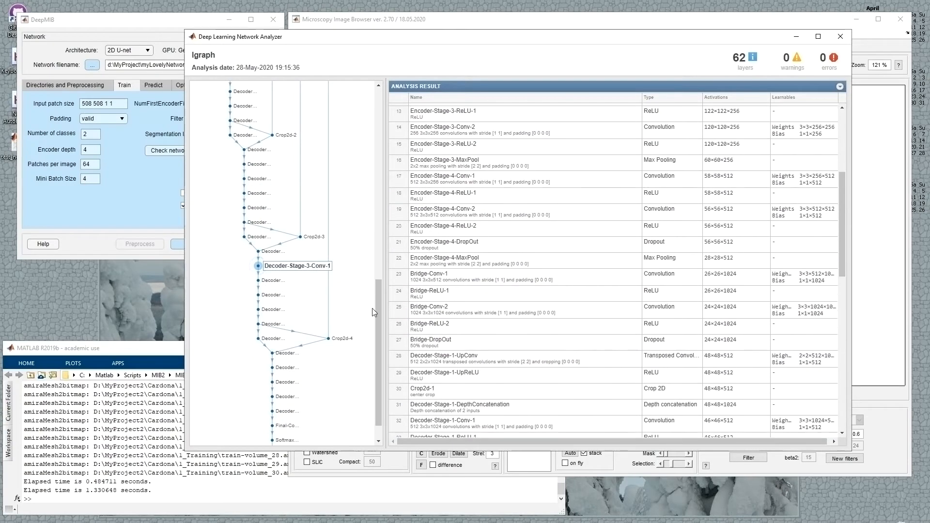
pyautogui.moveTo(376, 311); pyautogui.dragTo(376, 182)
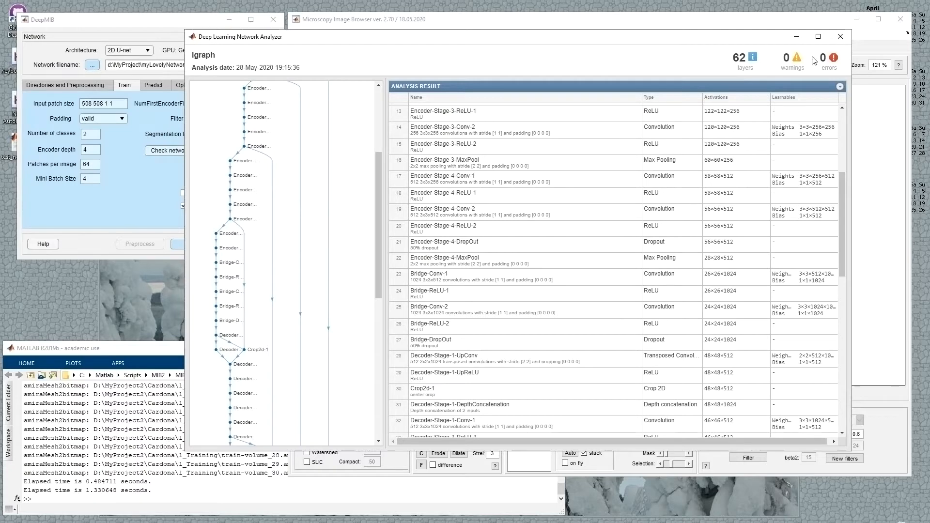
pyautogui.click(840, 36)
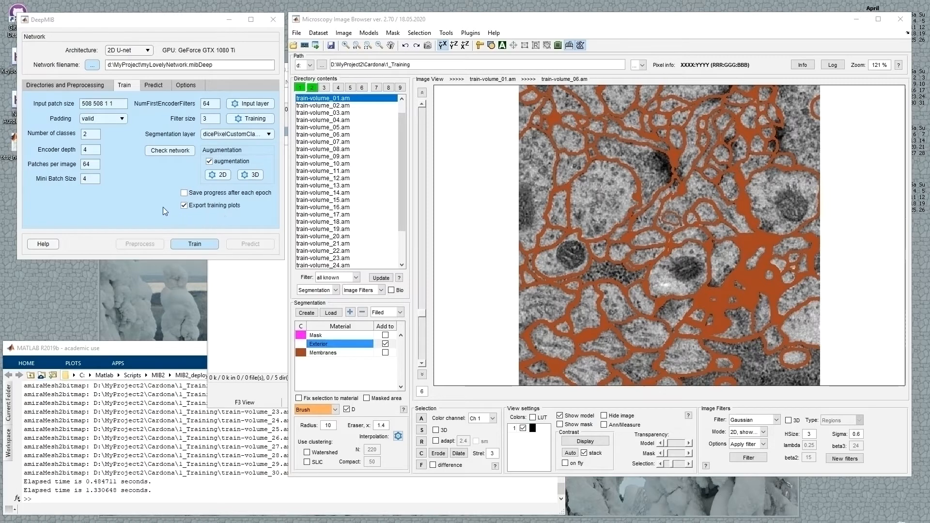
# Enable saving progress after each epoch, and calculate the total number of patches as 64*24 in the MATLAB command window
pyautogui.click(184, 194)
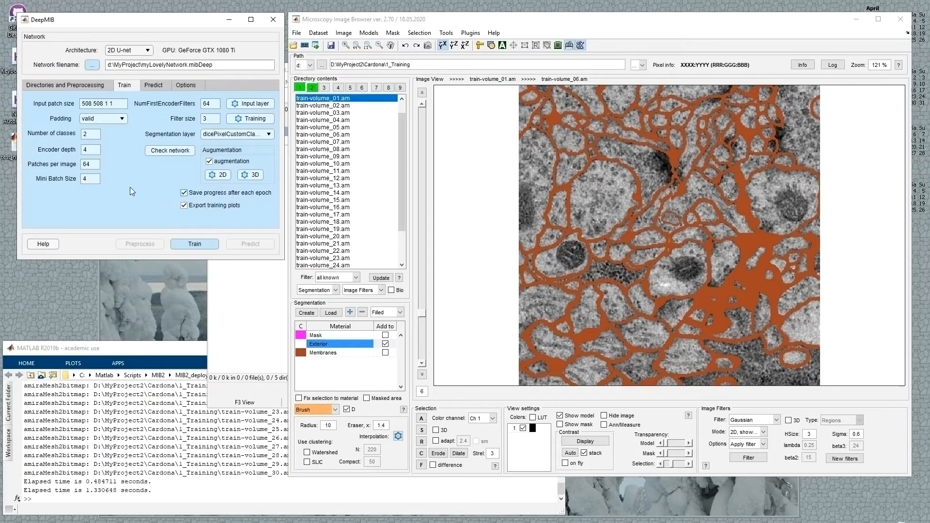
pyautogui.doubleClick(95, 166)
pyautogui.hotkey('ctrl', 'c')
pyautogui.click(150, 486)
pyautogui.hotkey('ctrl', 'v')
pyautogui.write('*24')
pyautogui.press('Return')
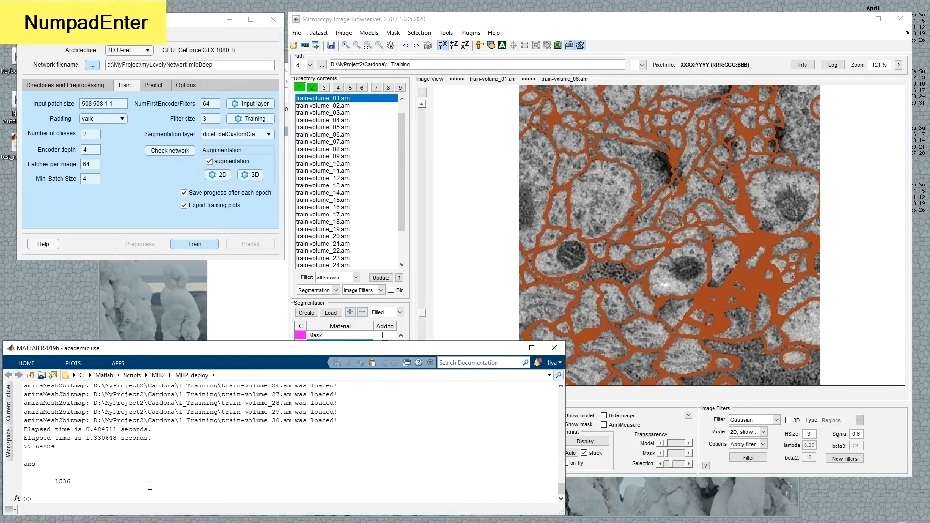
pyautogui.doubleClick(62, 480)
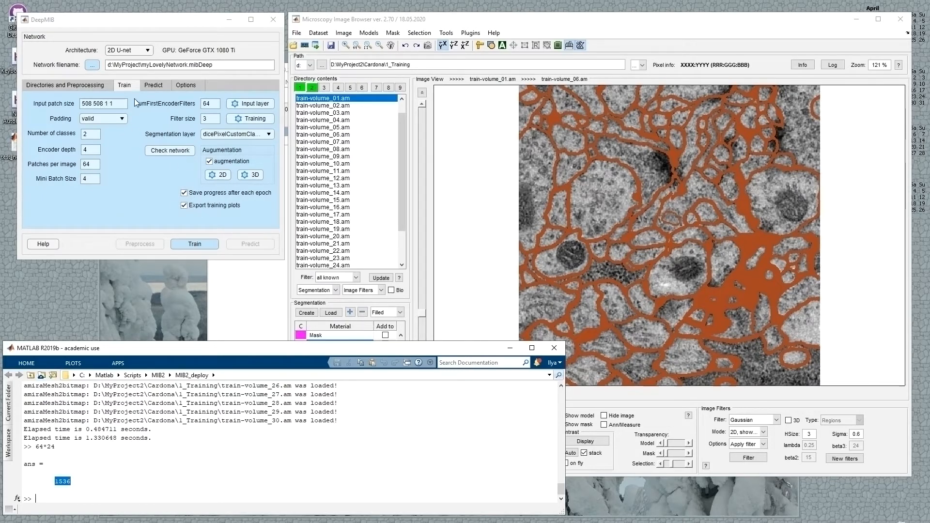
# Start training the network, confirm that the images were preprocessed, and reposition the training progress window
pyautogui.click(191, 244)
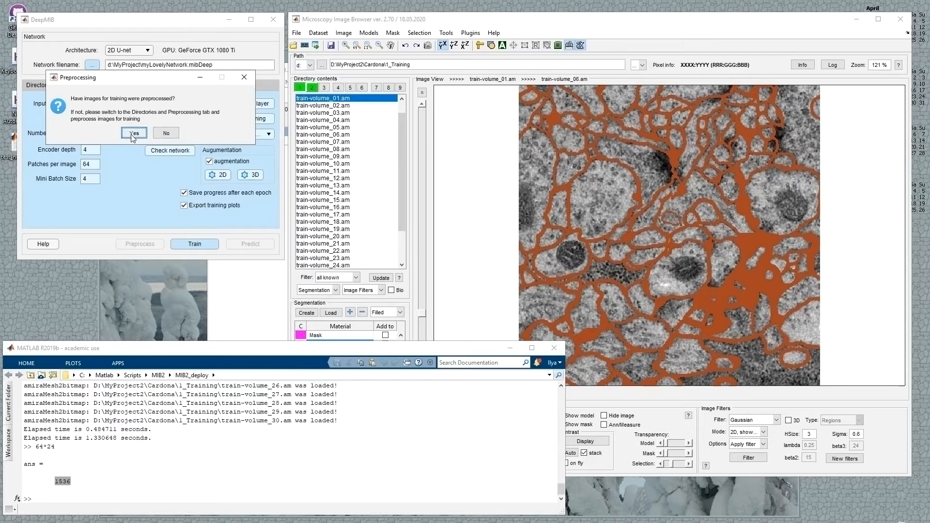
pyautogui.click(133, 134)
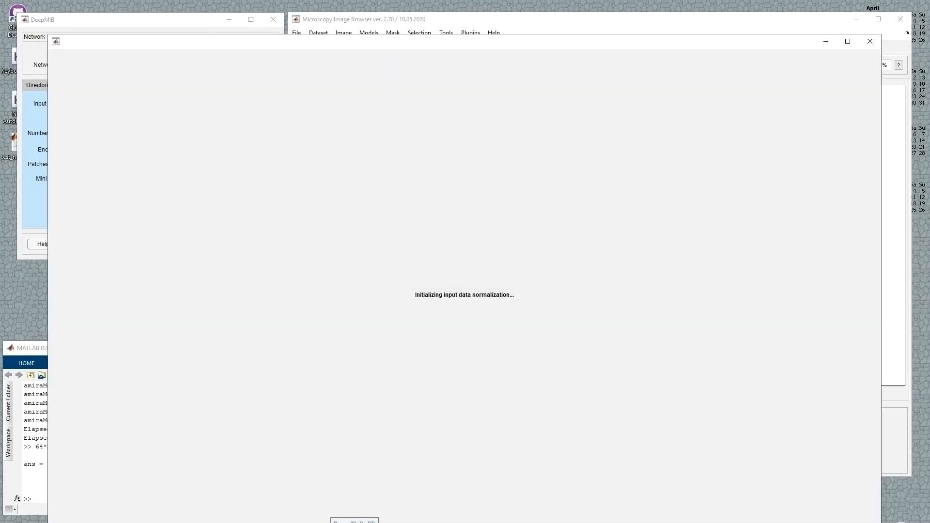
pyautogui.moveTo(453, 41); pyautogui.dragTo(454, 15)
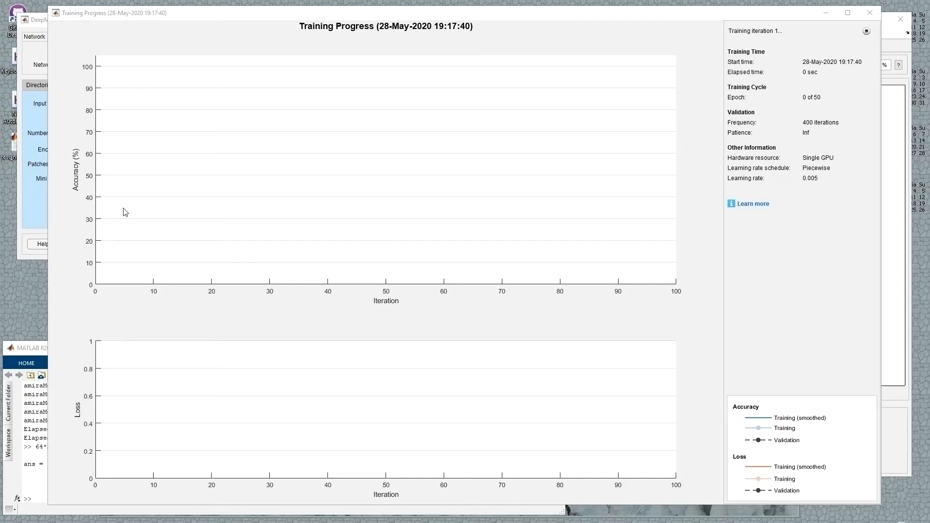
pyautogui.moveTo(252, 18); pyautogui.dragTo(270, 19)
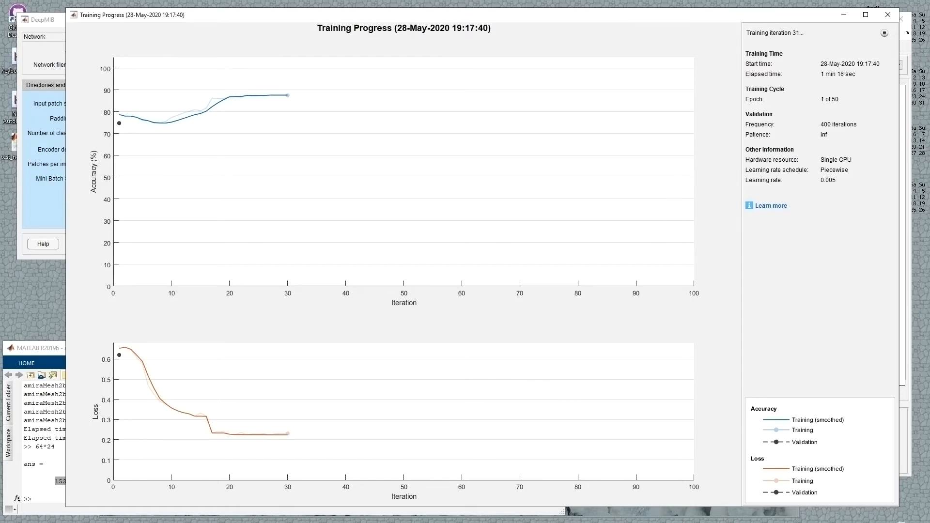
# Switch to Total Commander, look through the ValidationImages folder in d:\MyProject\3_Results, and minimize the file manager
pyautogui.moveTo(86, 522)
pyautogui.click(85, 504)
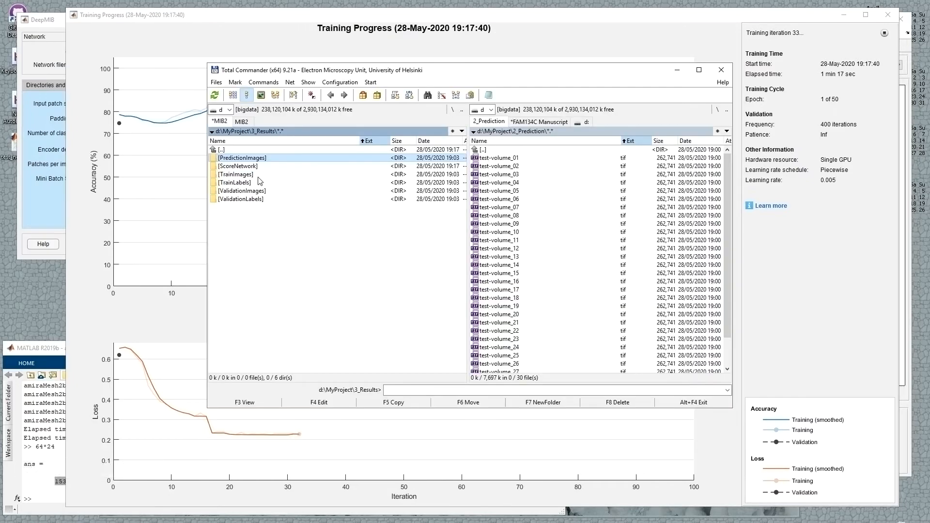
pyautogui.click(240, 191)
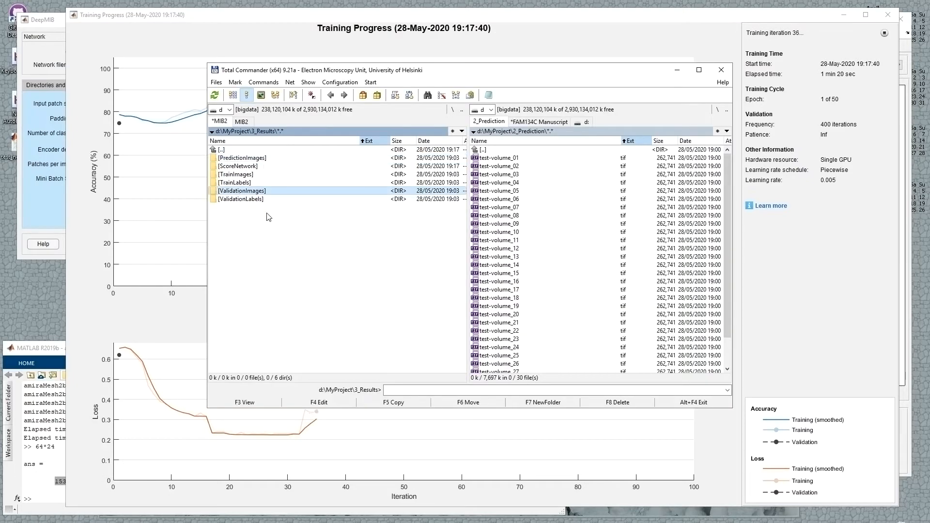
pyautogui.press('Return')
pyautogui.press('Down')
pyautogui.press('Down')
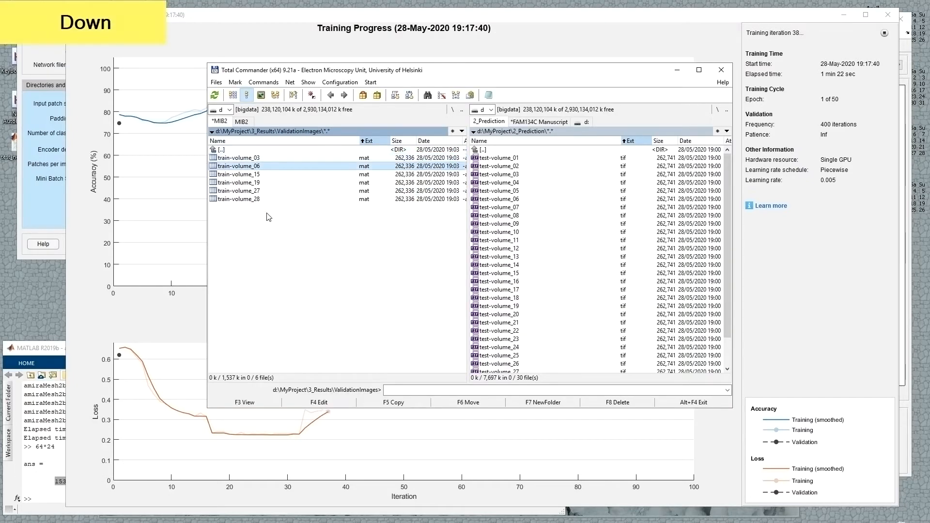
pyautogui.click(677, 71)
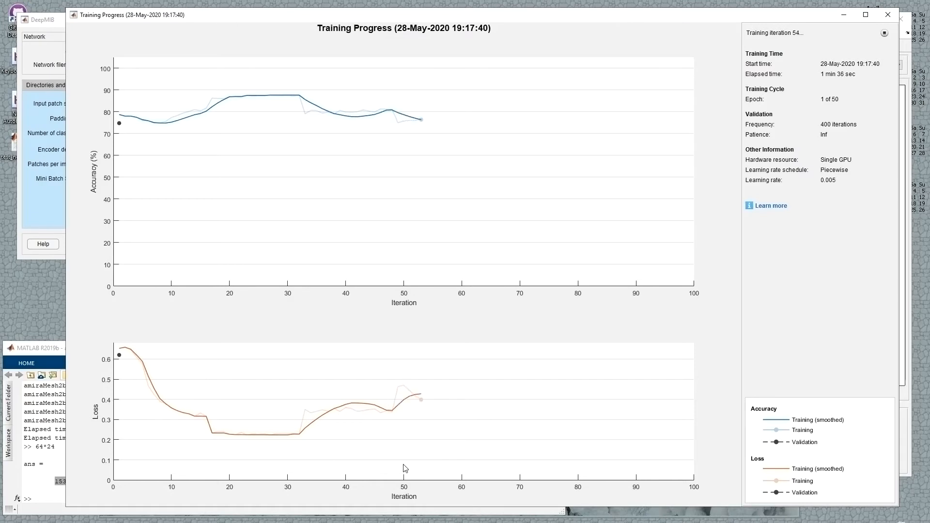
# Review the DeepMIB training settings, return to the accuracy and loss plots, and move the training wait dialog over them
pyautogui.click(45, 215)
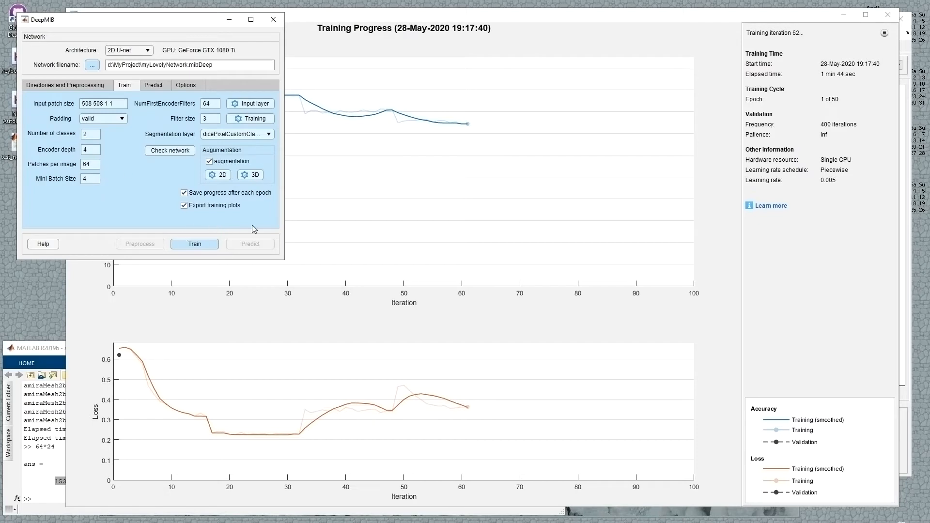
pyautogui.click(499, 324)
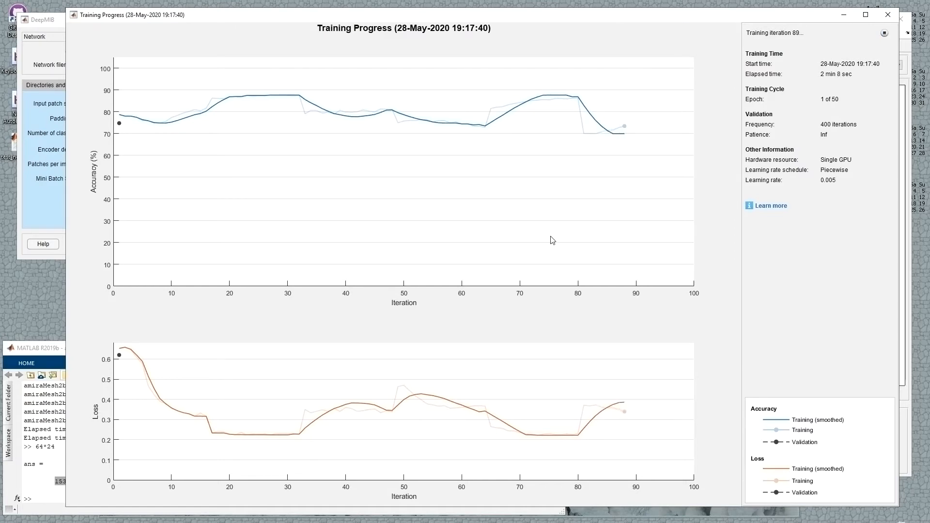
pyautogui.moveTo(525, 16); pyautogui.dragTo(521, 13)
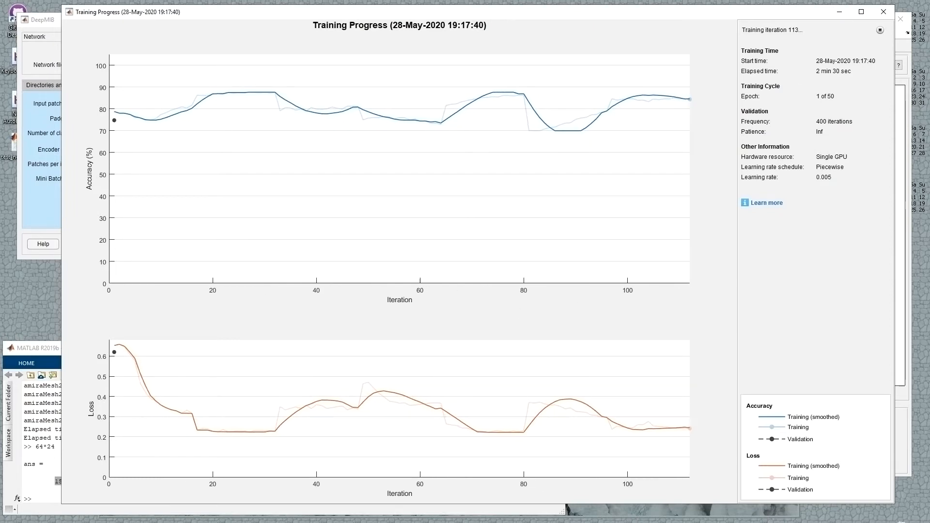
pyautogui.moveTo(438, 258); pyautogui.dragTo(344, 237)
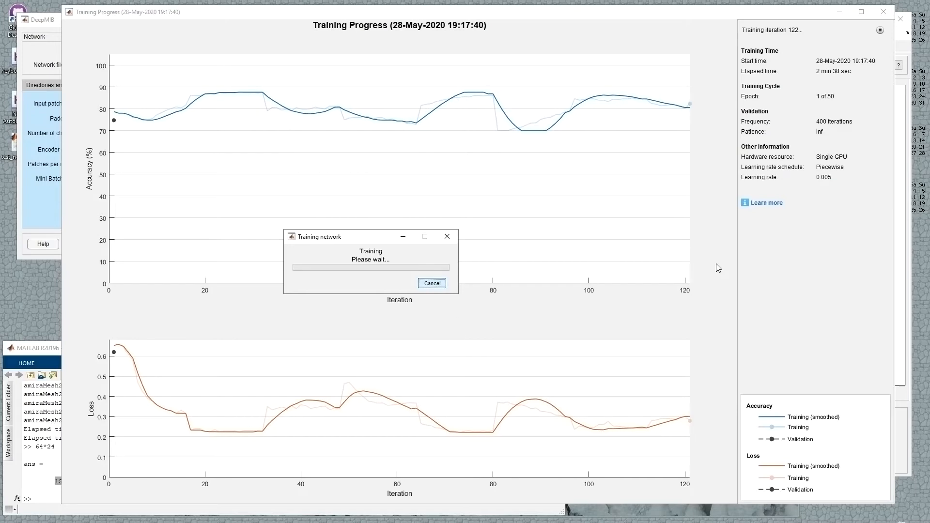
# Stop the running network training manually, close the training progress window and return to the DeepMIB training settings
pyautogui.click(879, 31)
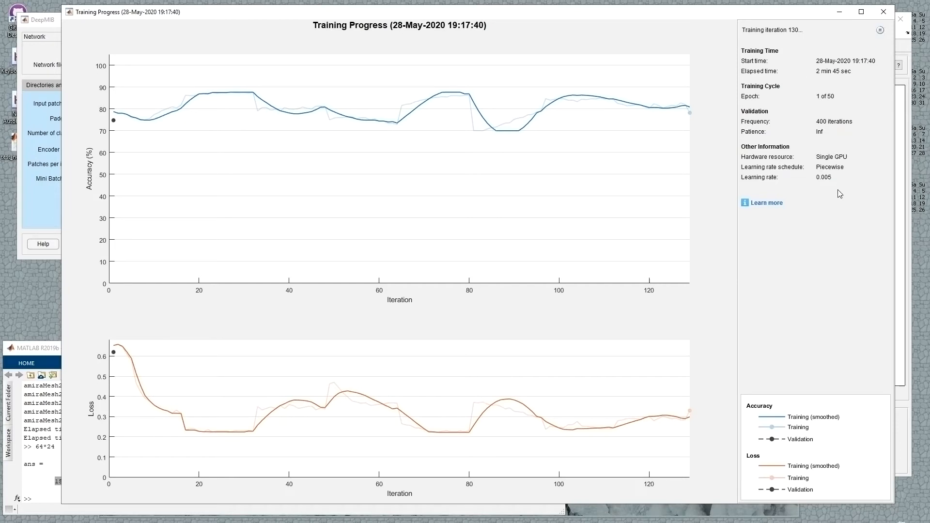
pyautogui.click(880, 30)
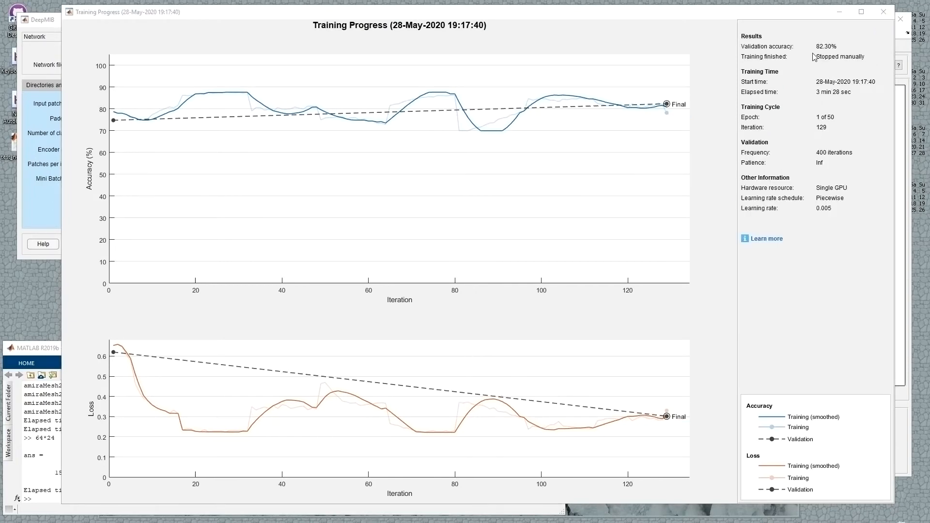
pyautogui.click(882, 14)
pyautogui.click(115, 212)
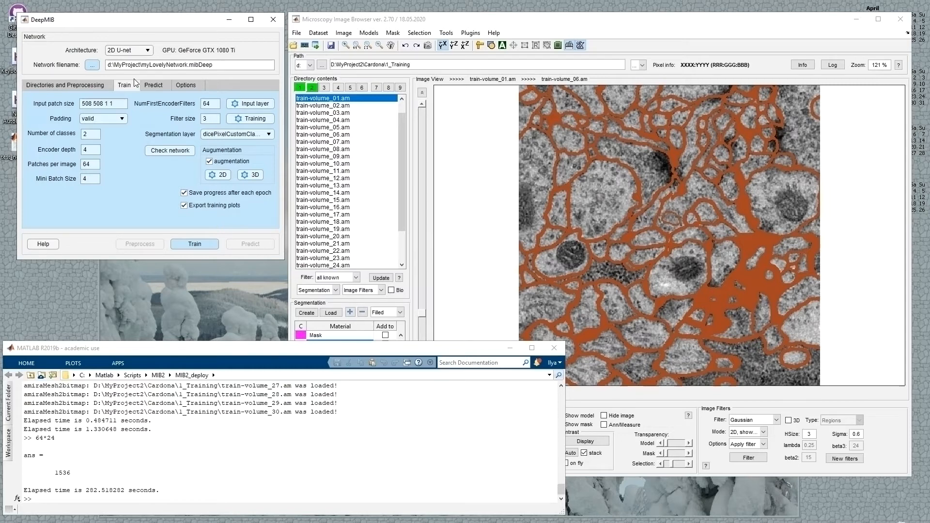
# Close DeepMIB and reopen it from Microscopy Image Browser
pyautogui.click(274, 22)
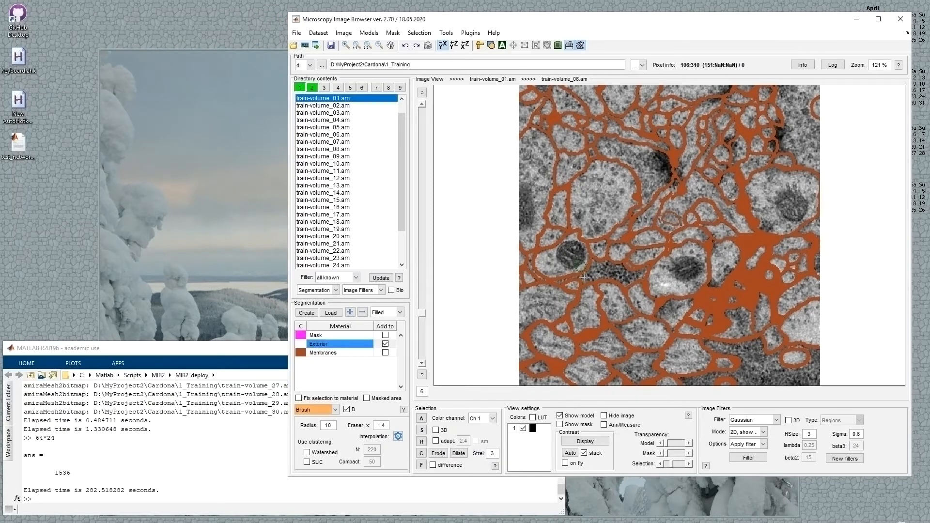
pyautogui.click(446, 32)
pyautogui.click(466, 57)
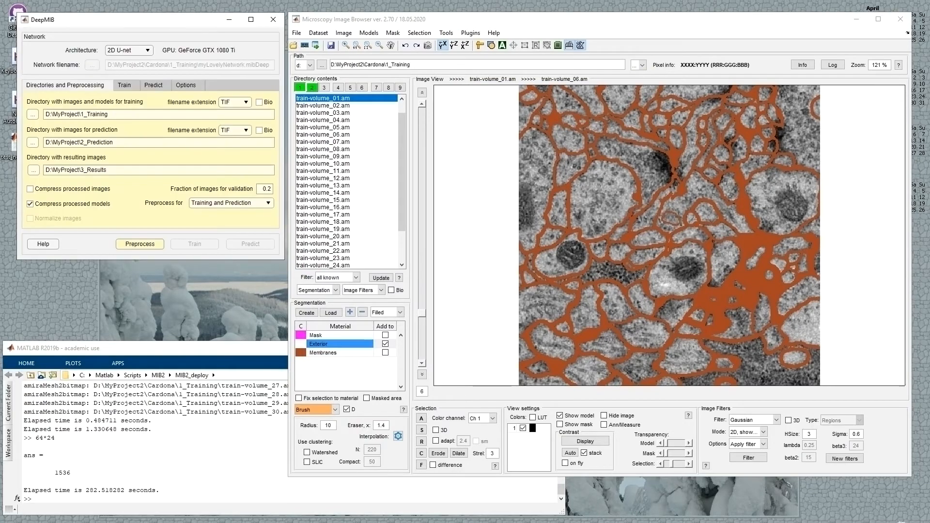
# Switch to Total Commander, go up to the d:\MyProject folder and select the myLovelyNetwork.mibCfg file
pyautogui.hotkey('alt', 'Tab')
pyautogui.doubleClick(255, 149)
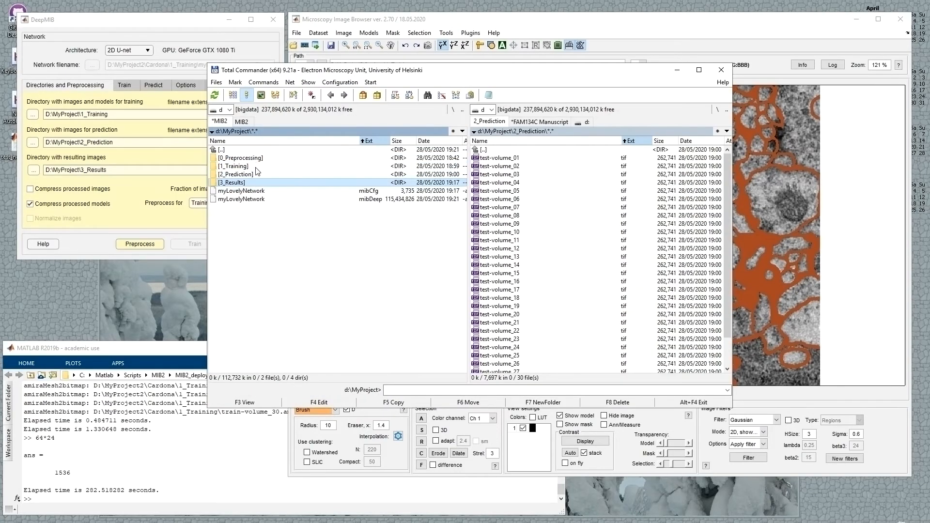
pyautogui.click(249, 191)
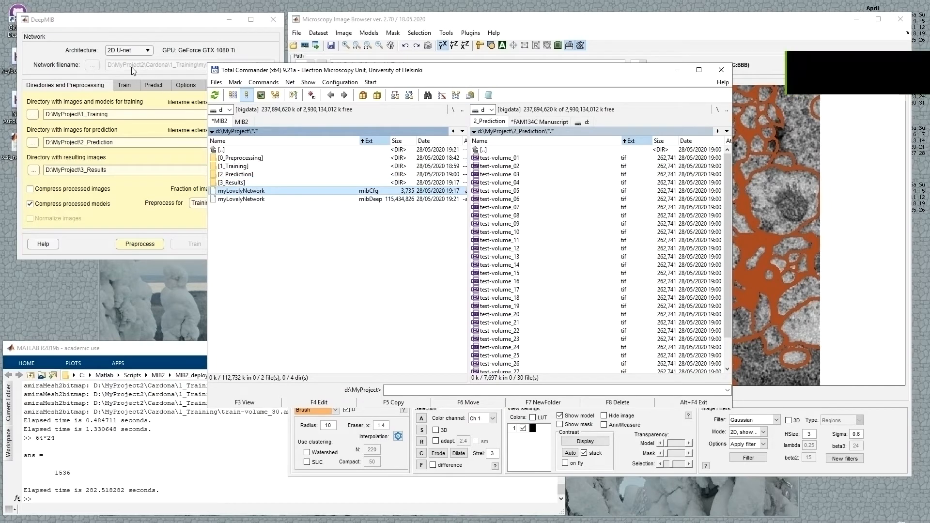
# Return to DeepMIB and look through the network filename and the training, prediction and config file settings
pyautogui.click(124, 85)
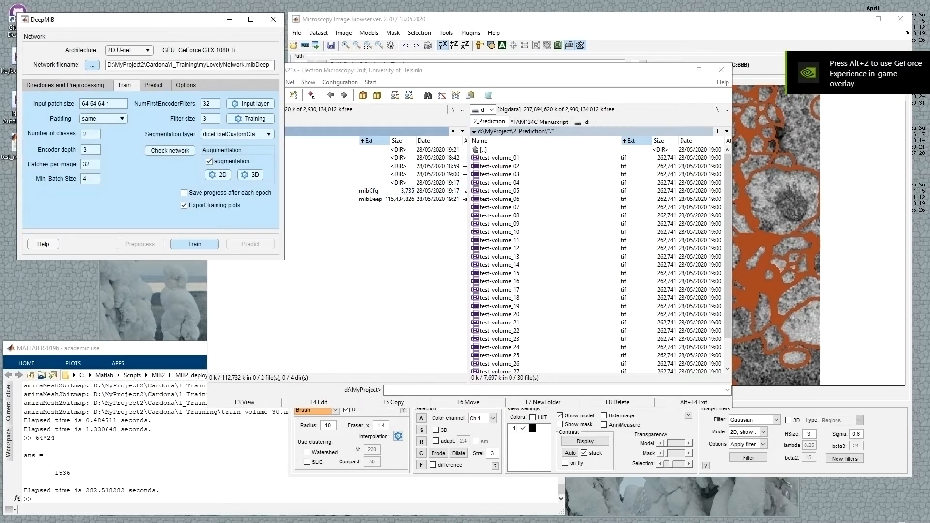
pyautogui.moveTo(205, 65); pyautogui.dragTo(278, 77)
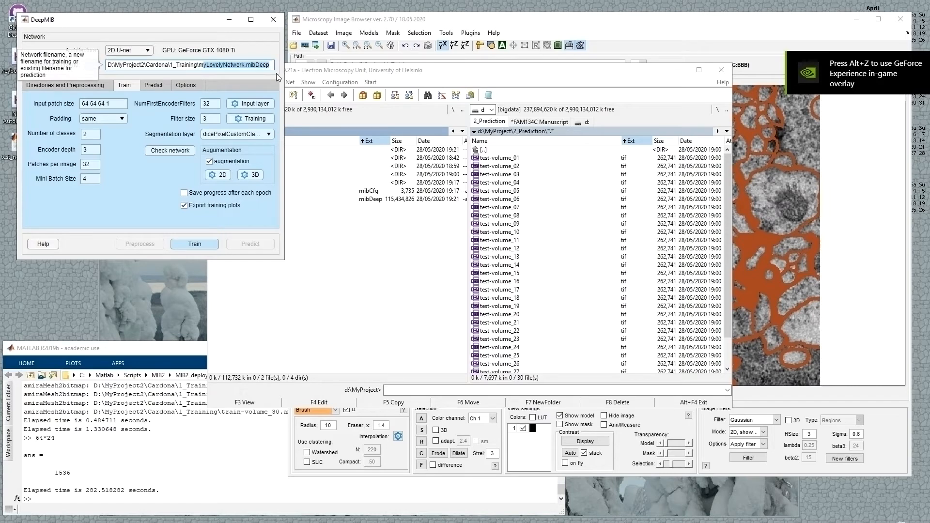
pyautogui.doubleClick(210, 63)
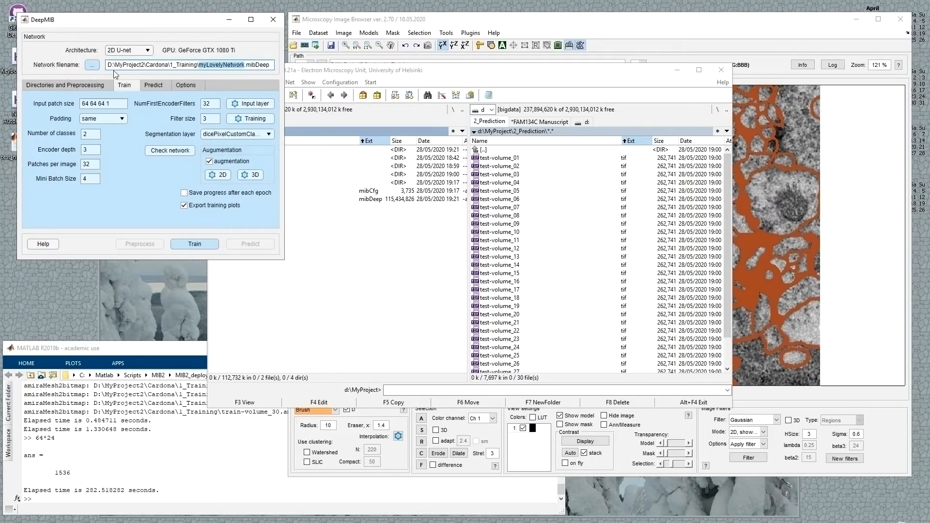
pyautogui.click(159, 85)
pyautogui.click(187, 86)
pyautogui.click(154, 85)
pyautogui.click(126, 83)
pyautogui.click(111, 85)
pyautogui.click(142, 86)
pyautogui.click(133, 86)
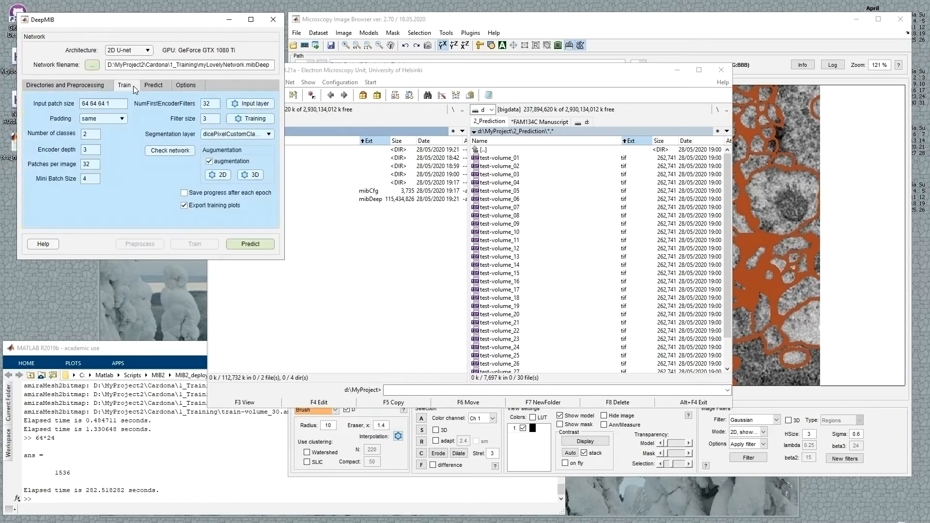
pyautogui.click(164, 85)
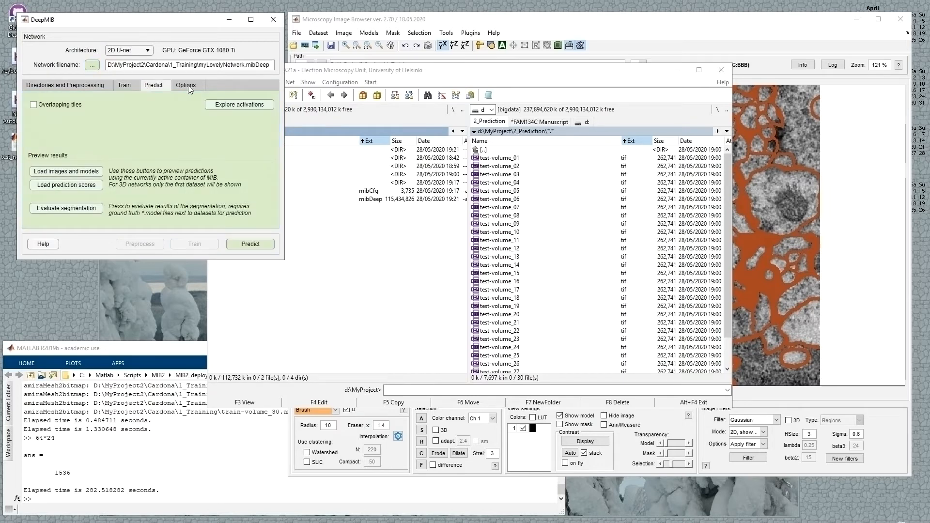
pyautogui.click(188, 85)
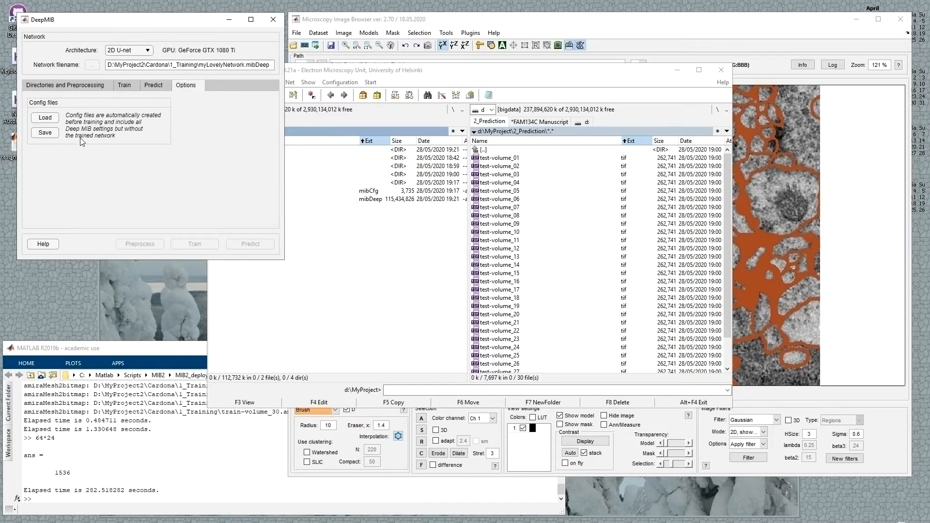
# Compare the myLovelyNetwork mibCfg and mibDeep files in Total Commander, and return to the DeepMIB config file options
pyautogui.click(332, 251)
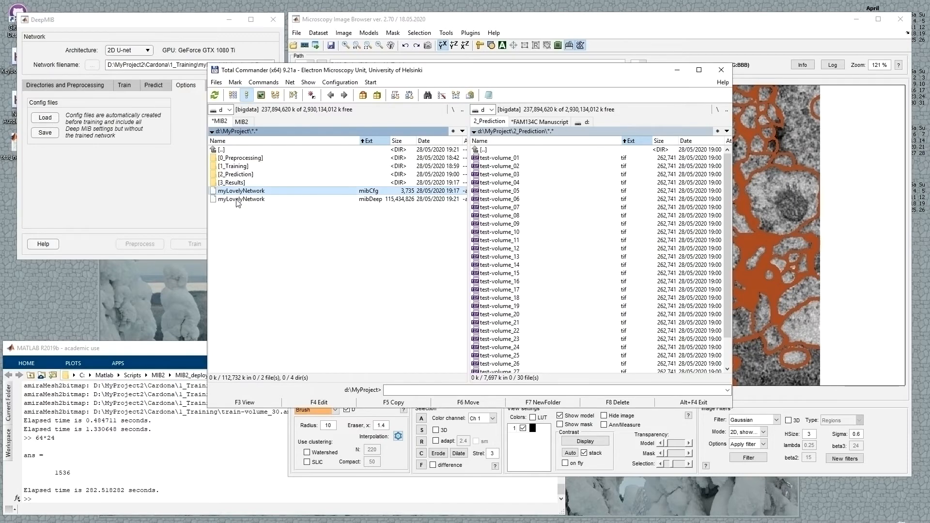
pyautogui.click(370, 200)
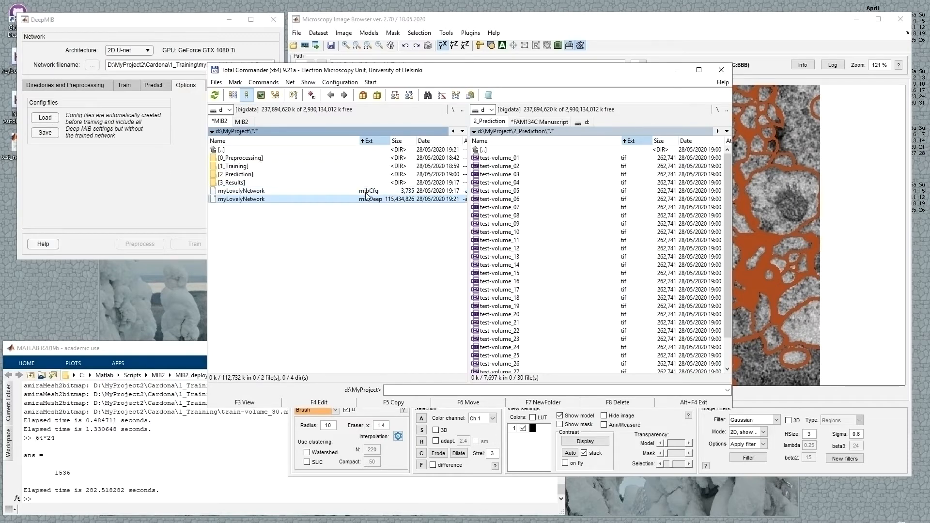
pyautogui.click(366, 192)
pyautogui.click(366, 199)
pyautogui.click(368, 193)
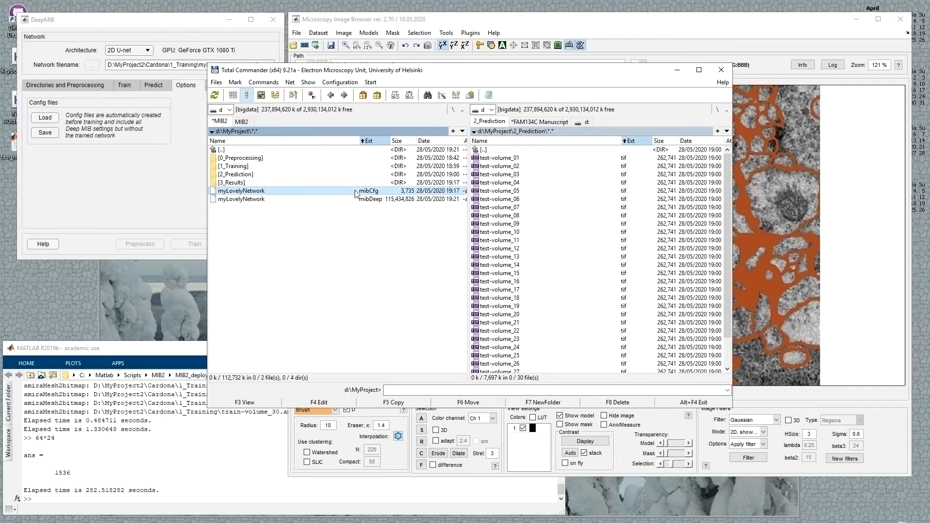
pyautogui.click(386, 204)
pyautogui.click(402, 194)
pyautogui.click(135, 188)
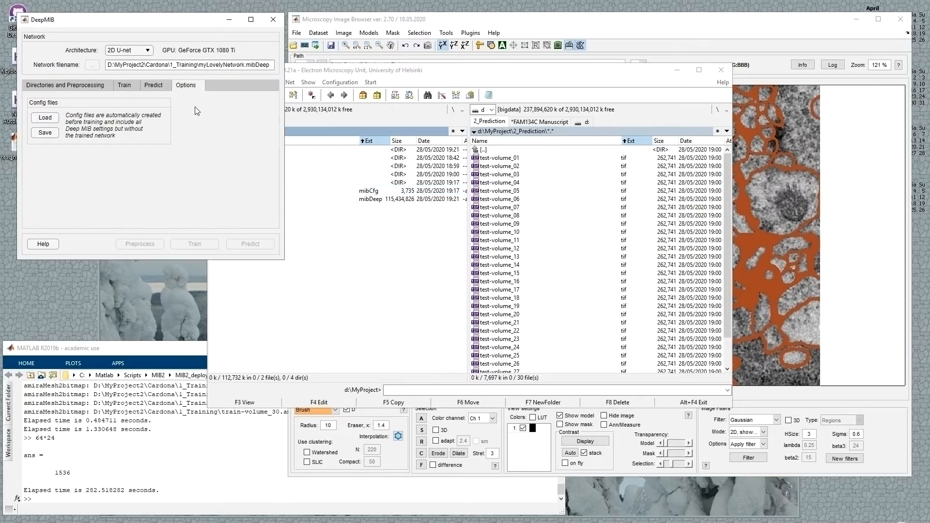
# Load the config file myLovelyNetwork.mibCfg from D:\MyProject into DeepMIB
pyautogui.click(46, 119)
pyautogui.click(486, 50)
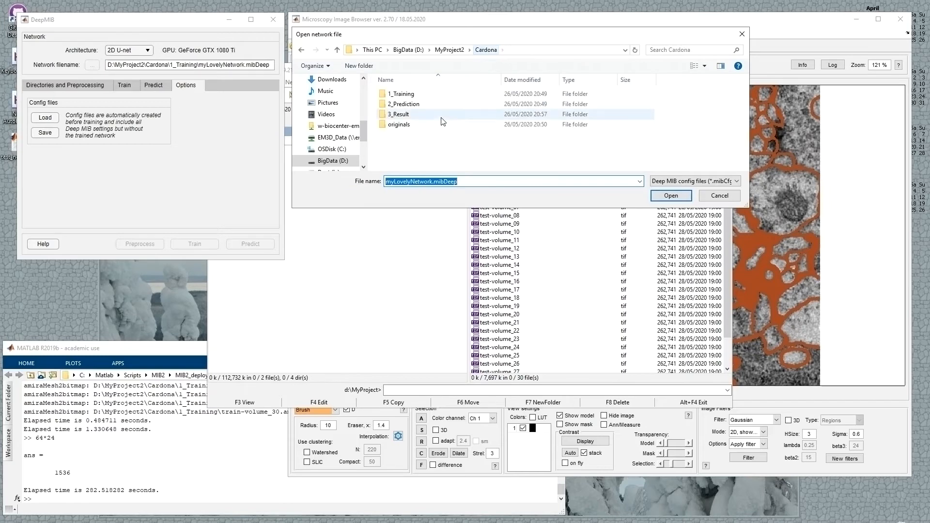
pyautogui.click(421, 50)
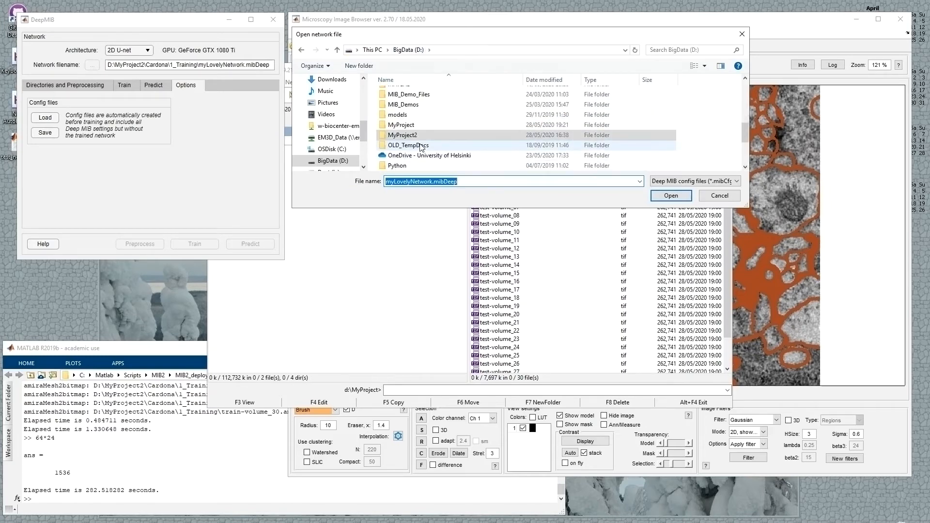
pyautogui.doubleClick(411, 130)
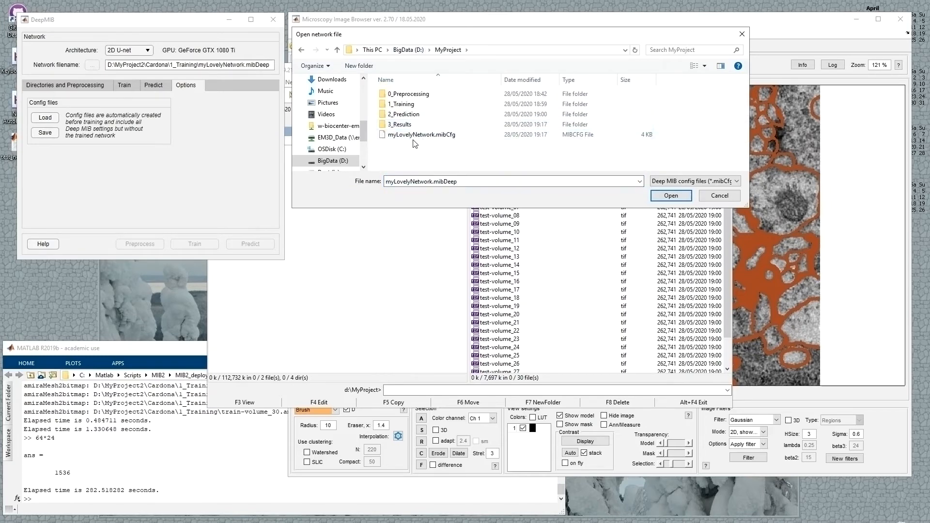
pyautogui.click(392, 135)
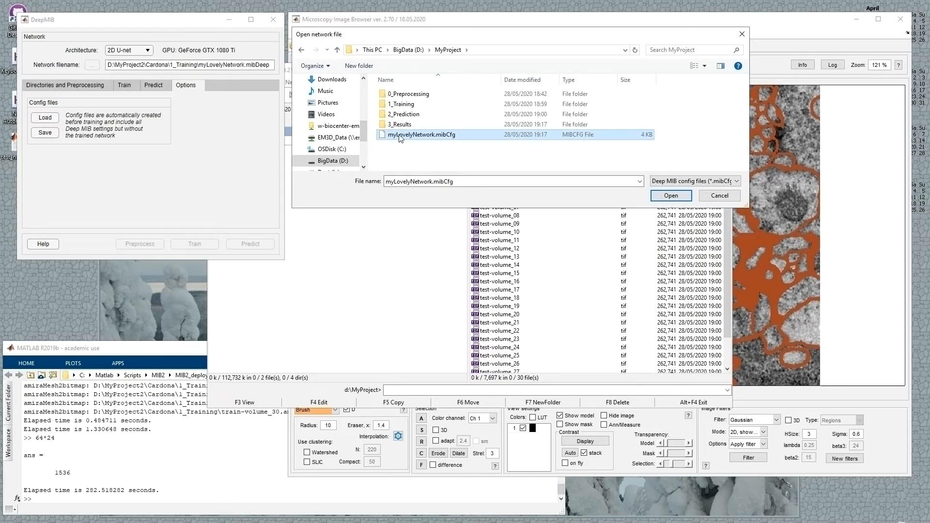
pyautogui.doubleClick(401, 137)
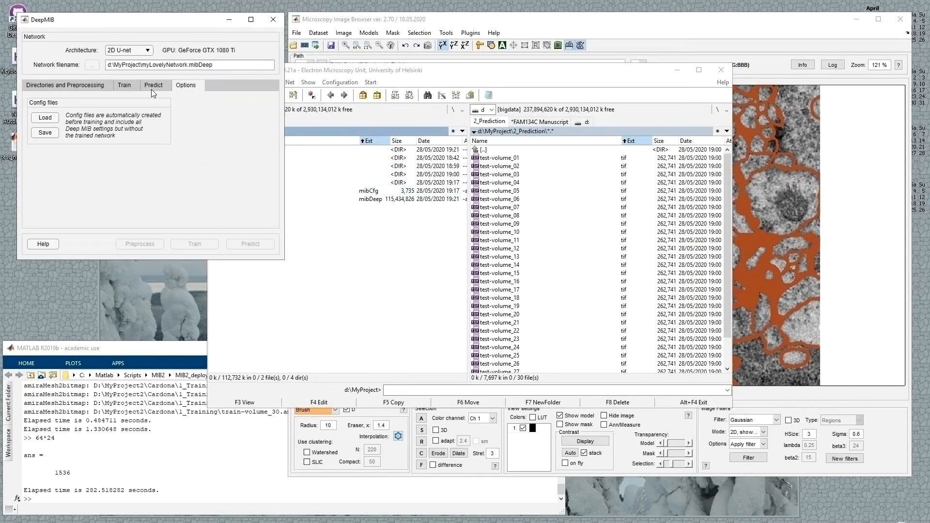
# Check the loaded training settings, the project directories and the network filename
pyautogui.click(124, 85)
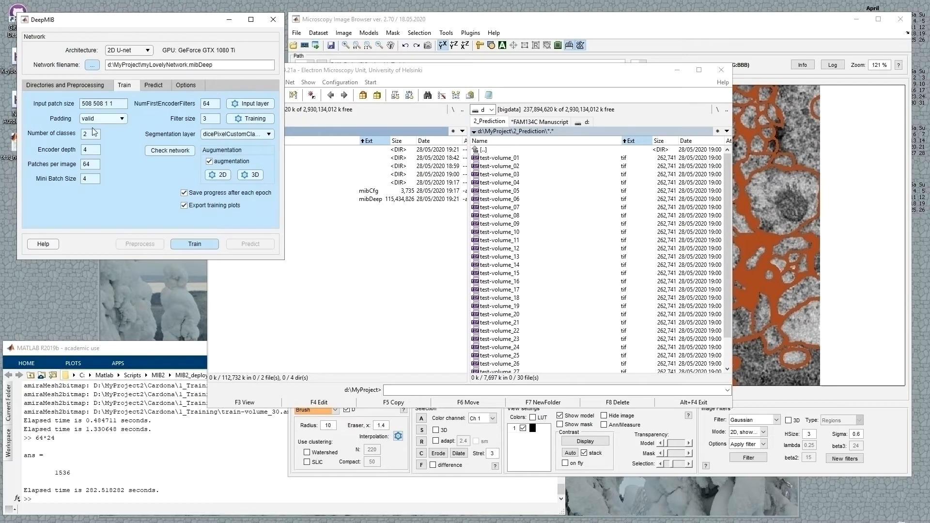
pyautogui.click(72, 87)
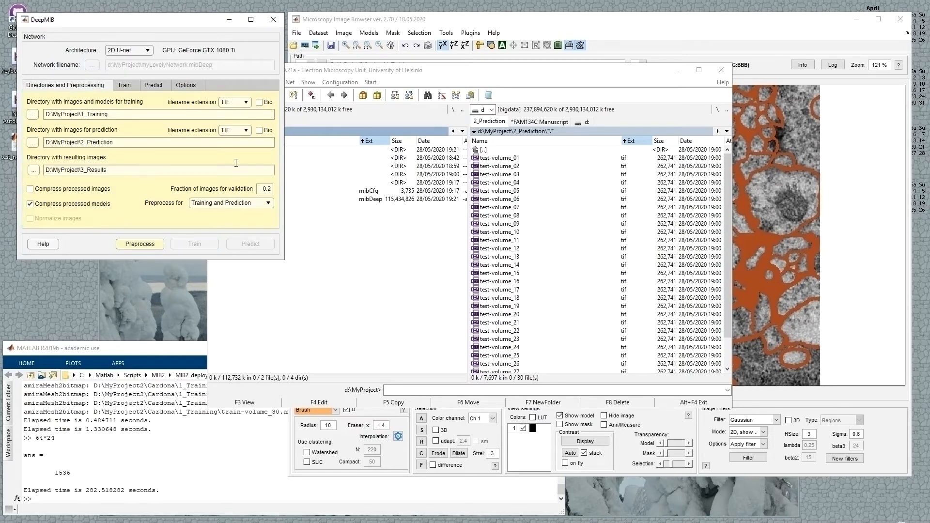
pyautogui.click(129, 87)
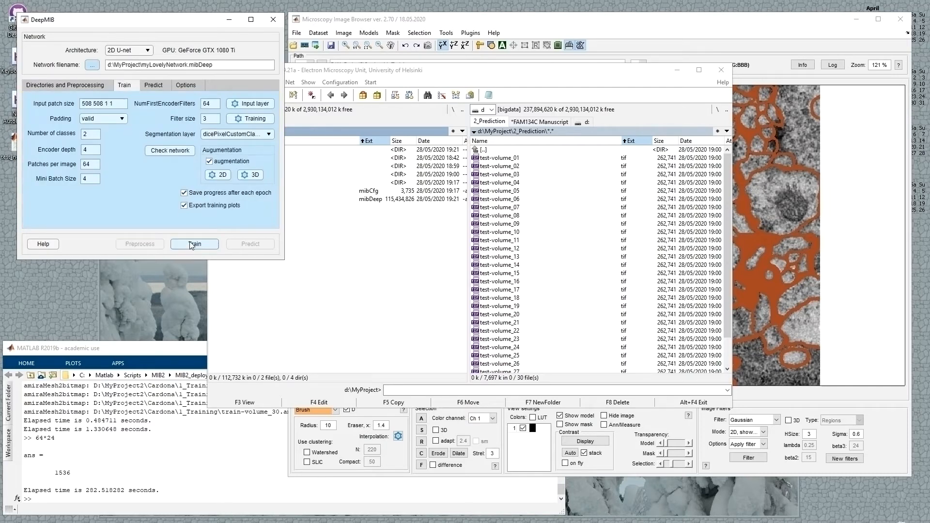
pyautogui.moveTo(142, 65); pyautogui.dragTo(188, 66)
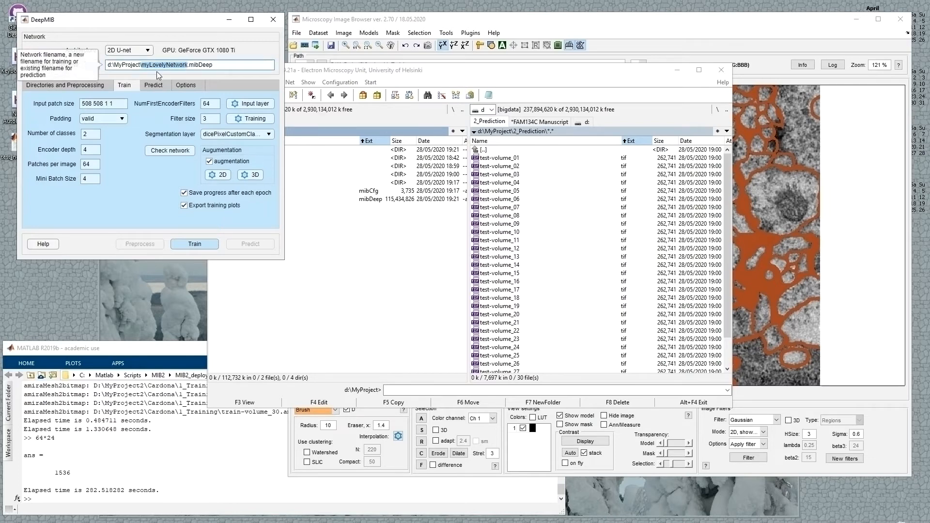
# Start training, confirm that the images were preprocessed, and continue from the checkpoint myLovelyNetwork.mibDeep
pyautogui.click(194, 244)
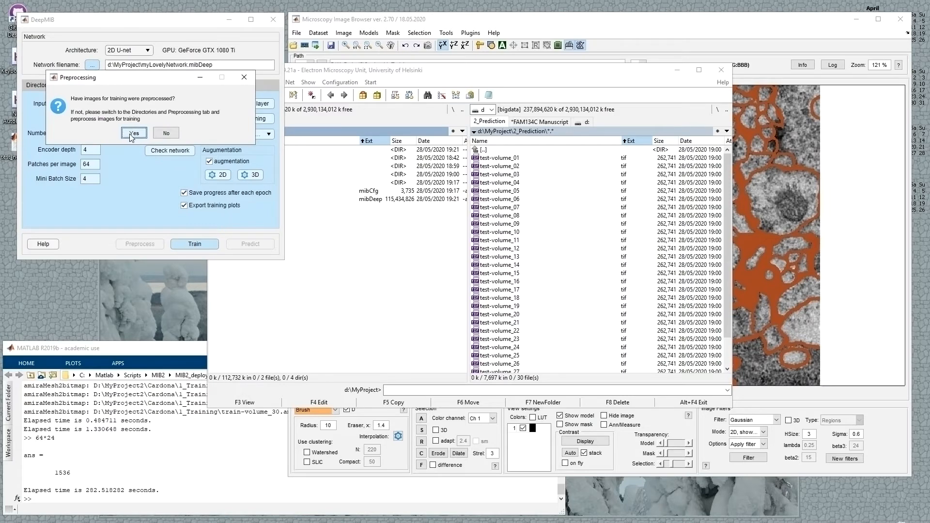
pyautogui.click(130, 135)
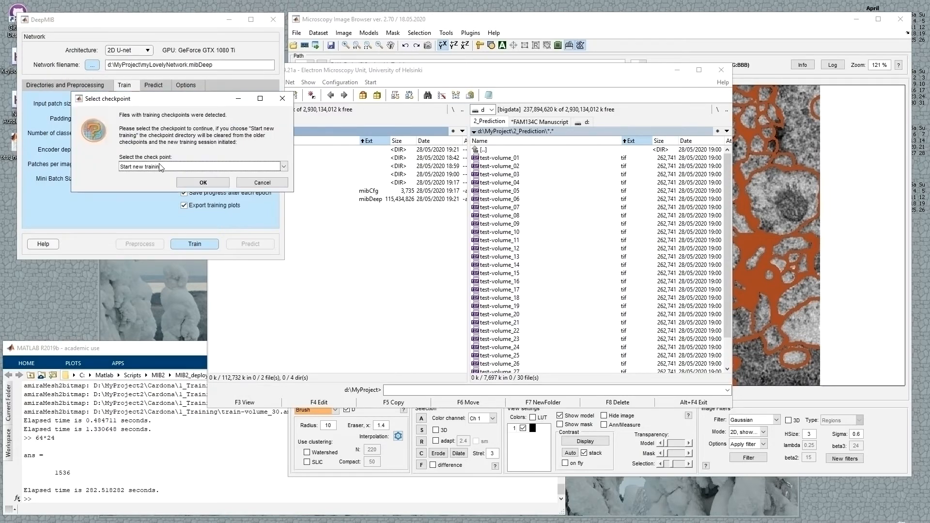
pyautogui.moveTo(142, 98); pyautogui.dragTo(124, 103)
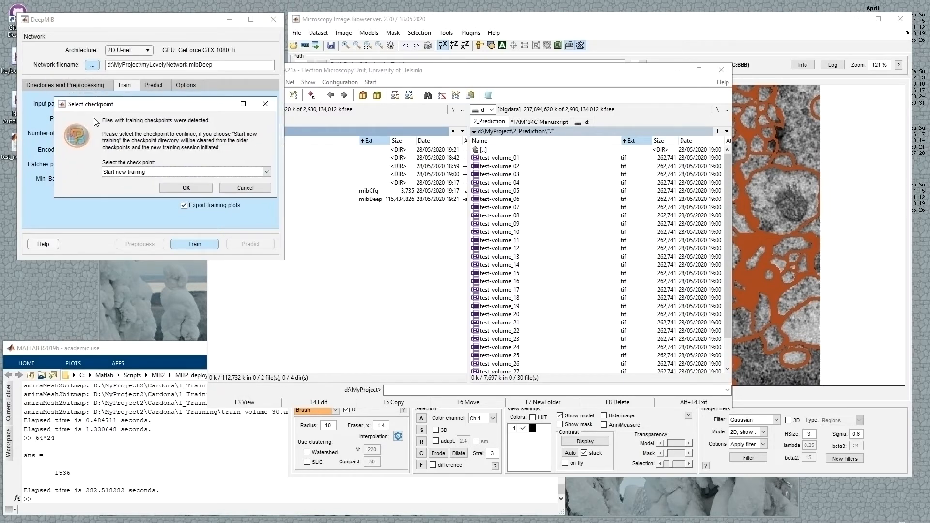
pyautogui.click(147, 172)
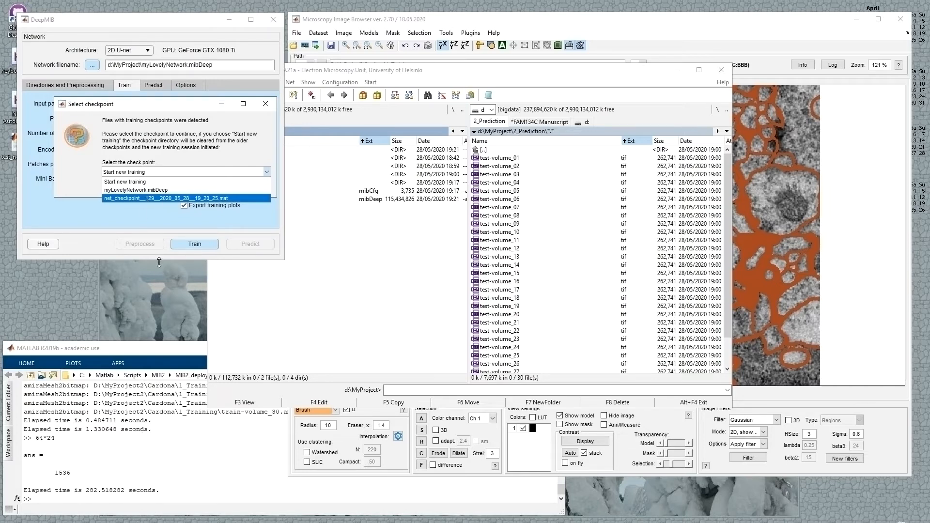
pyautogui.click(126, 190)
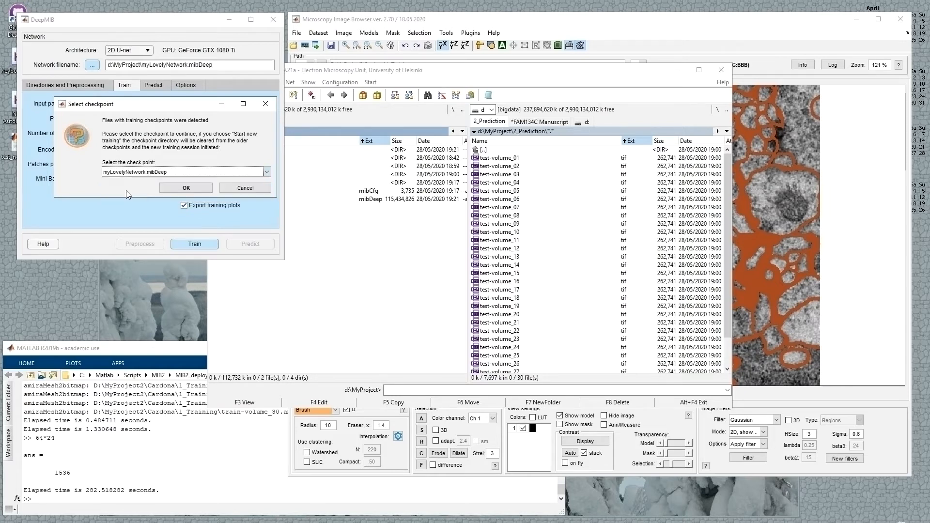
pyautogui.click(186, 188)
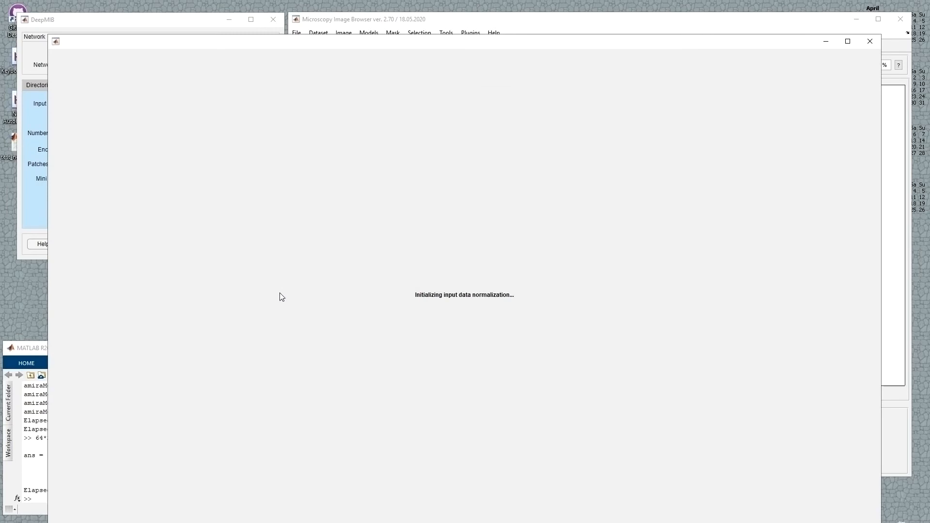
# Reposition the training progress window and stop the resumed training manually
pyautogui.moveTo(413, 46); pyautogui.dragTo(414, 29)
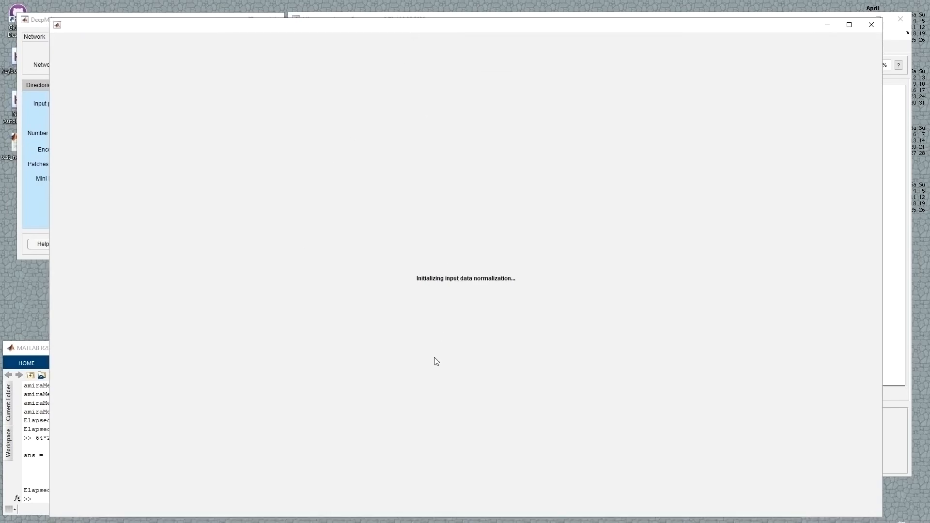
pyautogui.click(355, 522)
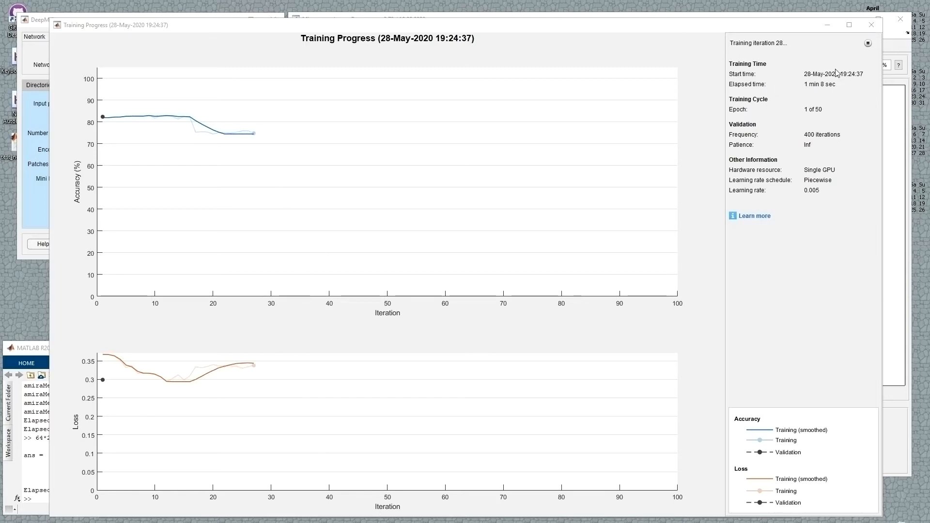
pyautogui.click(867, 44)
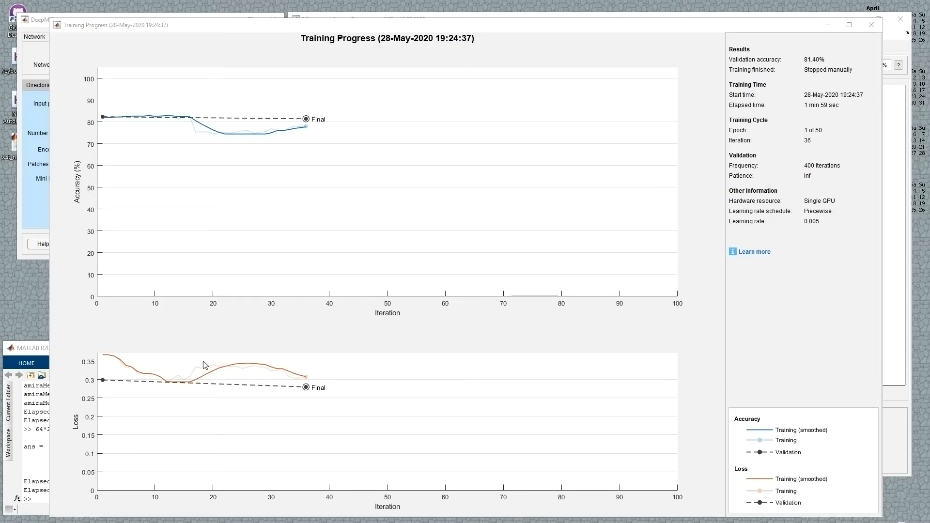
# Close the training progress window, show the prediction settings and locate myLovelyNetwork.mibDeep in the project folder
pyautogui.click(871, 25)
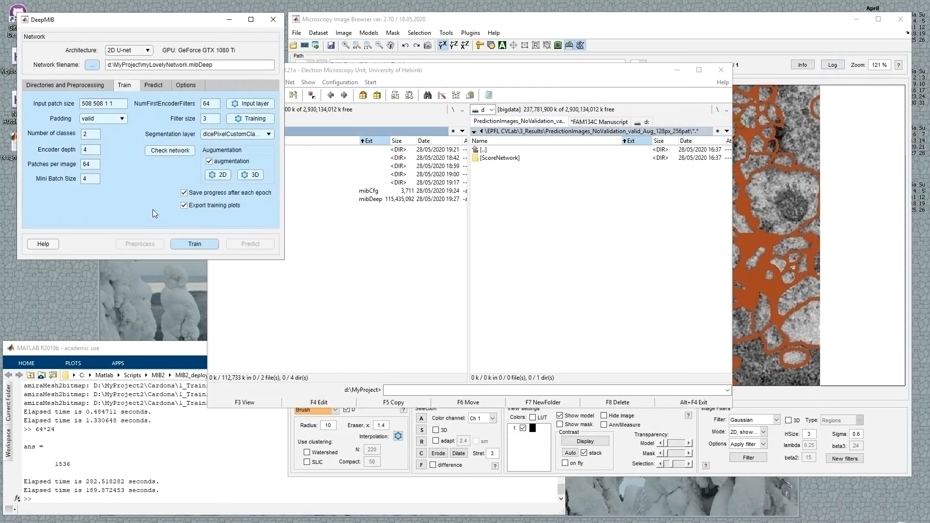
pyautogui.click(370, 289)
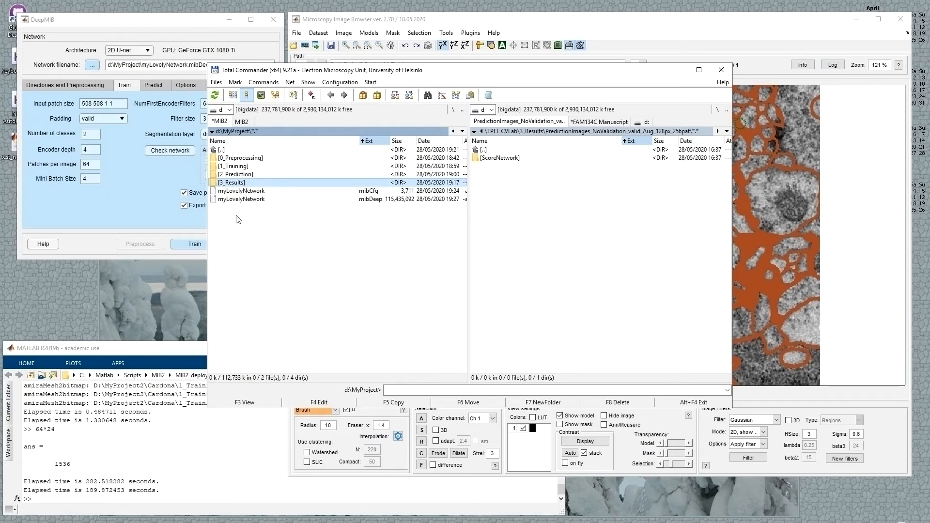
pyautogui.click(147, 185)
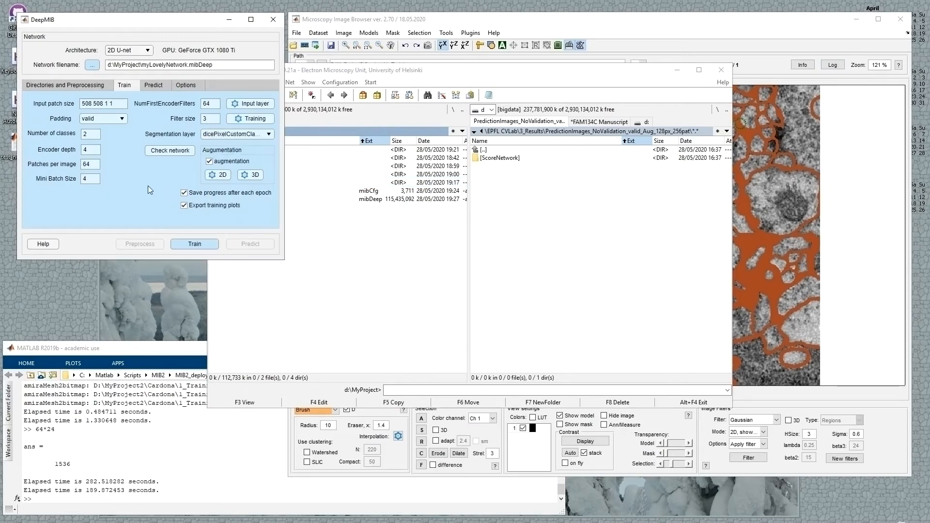
pyautogui.click(154, 85)
pyautogui.click(401, 264)
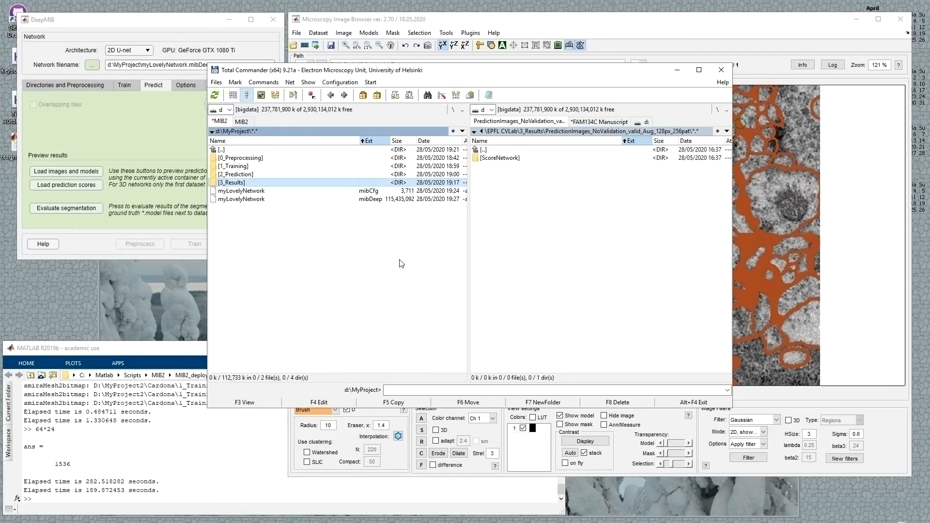
pyautogui.press('Down')
pyautogui.press('Down')
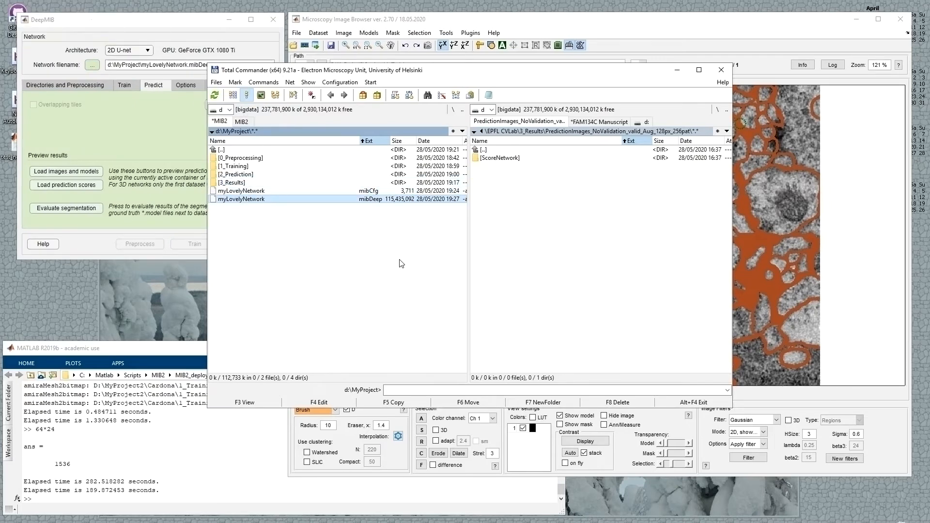
# Load the trained network myLovelyNetwork.mibDeep from D:\MyProject into DeepMIB for prediction
pyautogui.click(140, 120)
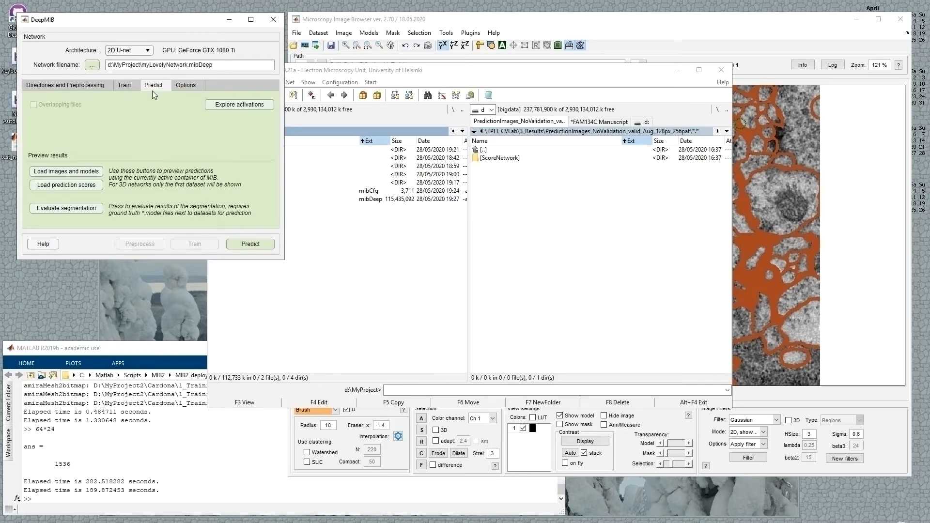
pyautogui.click(362, 198)
pyautogui.click(152, 157)
pyautogui.click(93, 65)
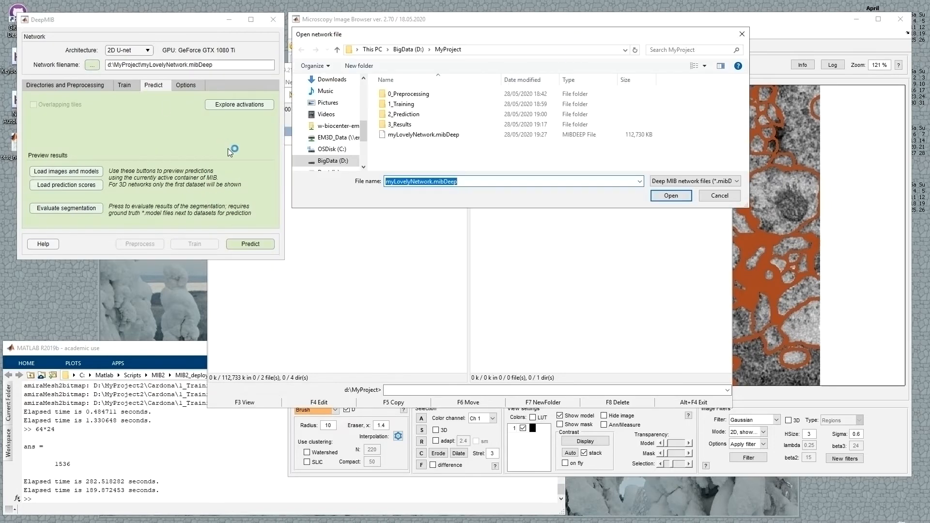
pyautogui.click(391, 136)
pyautogui.doubleClick(391, 137)
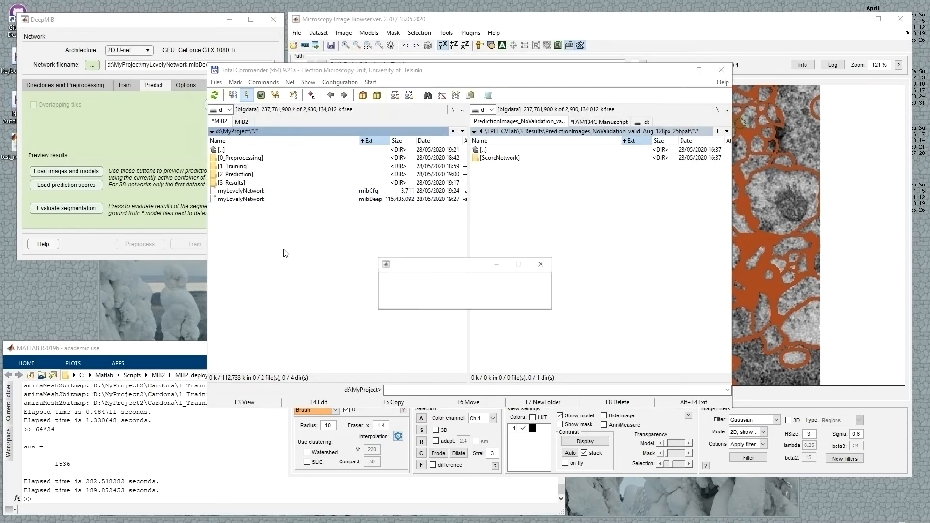
pyautogui.click(168, 135)
# Review the loaded network's training settings and dismiss them without changes
pyautogui.click(125, 85)
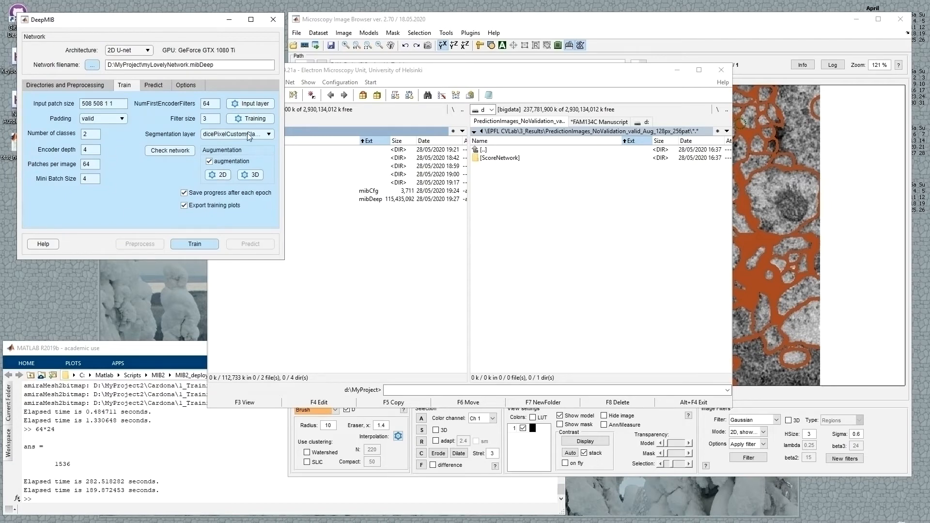
pyautogui.click(249, 121)
pyautogui.click(361, 252)
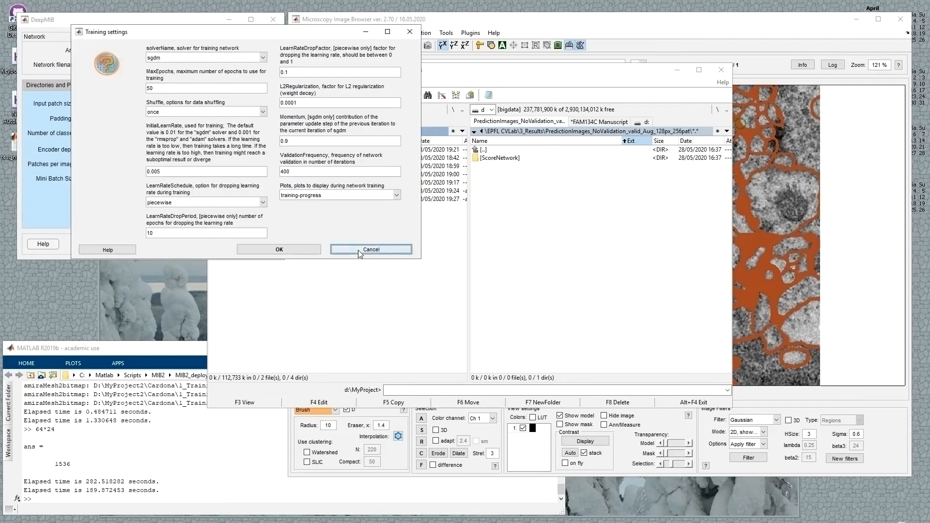
# Start prediction with the loaded network and confirm that the prediction images were preprocessed
pyautogui.click(145, 88)
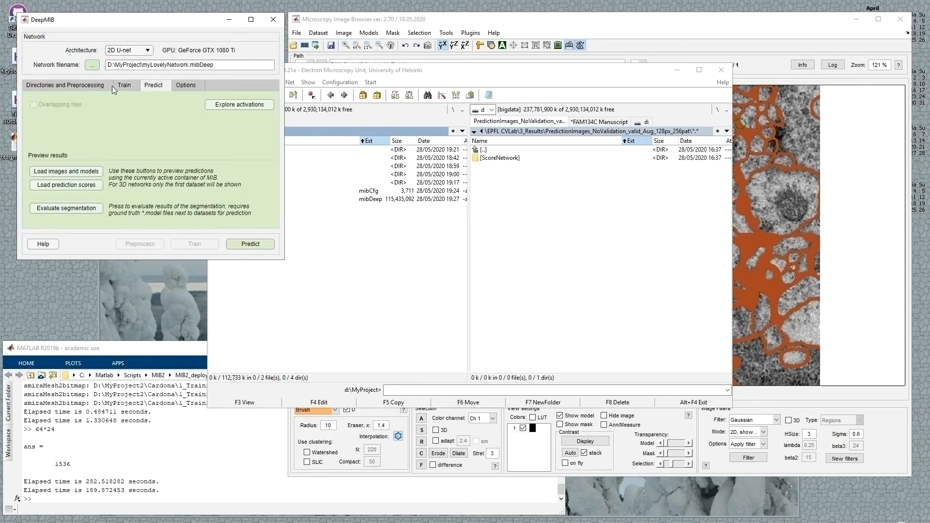
pyautogui.click(243, 246)
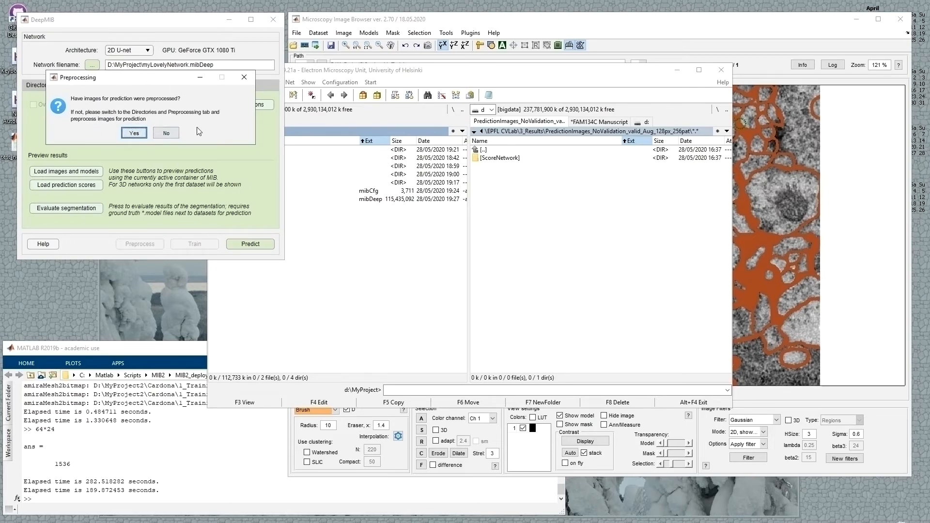
pyautogui.click(134, 133)
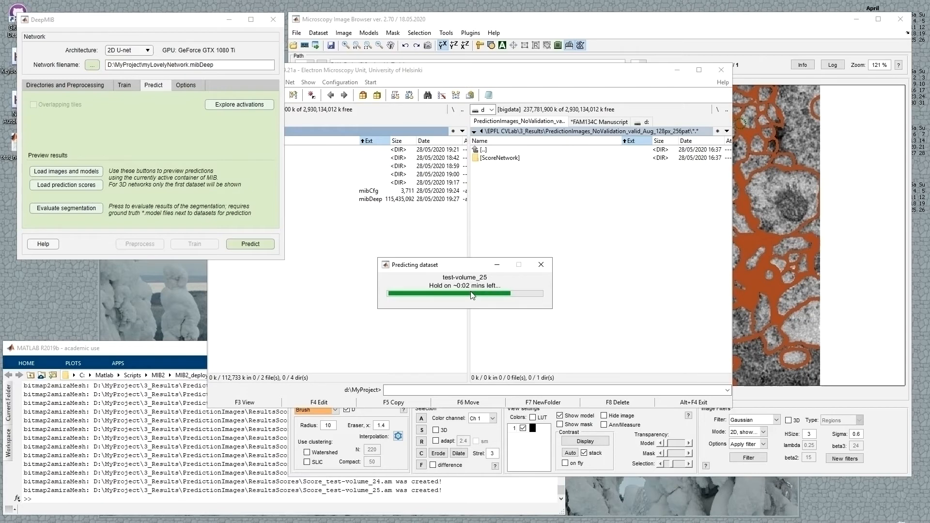
# In Total Commander, open the 3_Results folder and mark the TrainImages, TrainLabels, ValidationImages and ValidationLabels folders
pyautogui.click(395, 307)
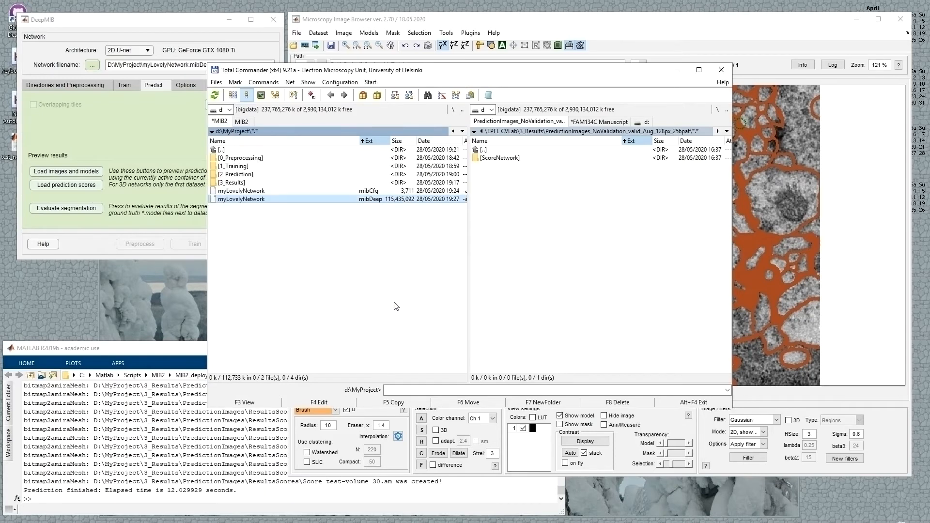
pyautogui.press('Up')
pyautogui.press('Up')
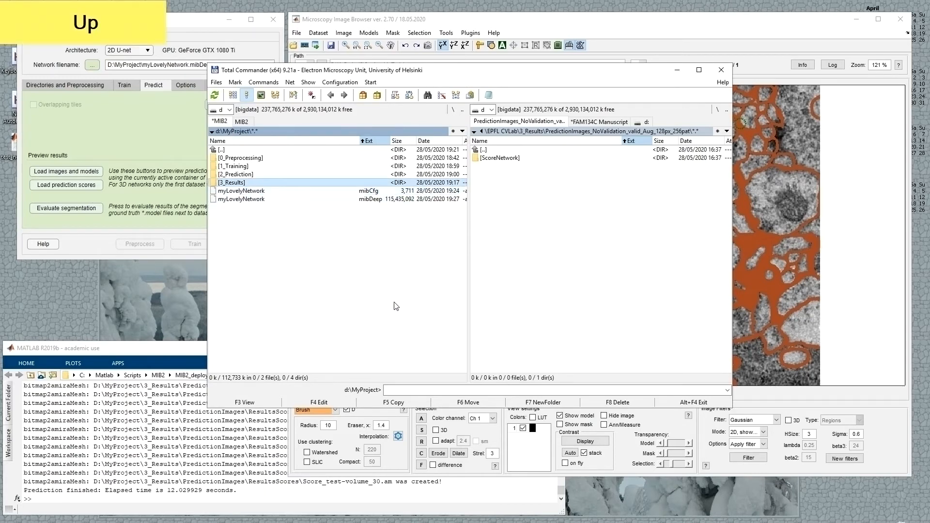
pyautogui.press('Return')
pyautogui.press('Down')
pyautogui.press('Down')
pyautogui.press('Down')
pyautogui.hotkey('shift', 'Down')
pyautogui.hotkey('shift', 'Down')
pyautogui.hotkey('shift', 'Down')
pyautogui.hotkey('shift', 'Down')
pyautogui.press('Up')
pyautogui.press('Up')
pyautogui.press('Up')
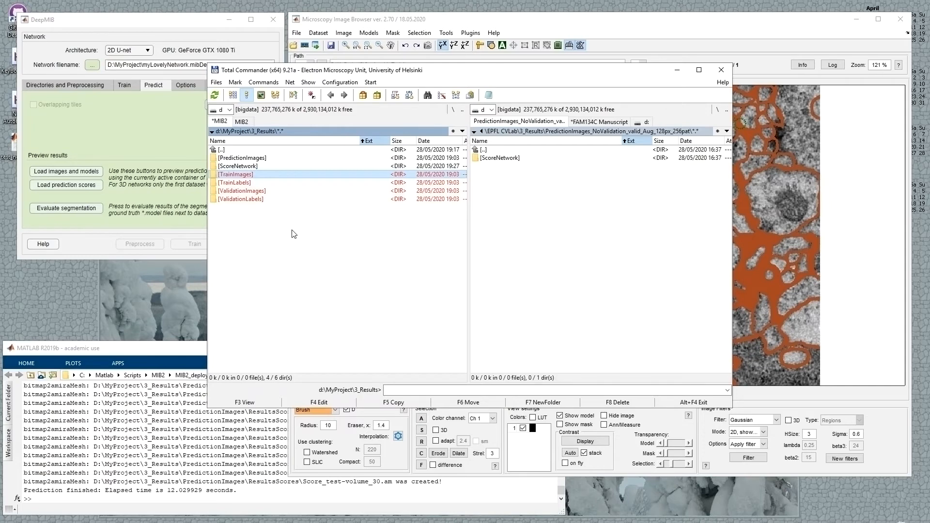
# Open the ScoreNetwork folder, mark the two net_checkpoint .mat files and unmark them again
pyautogui.press('Up')
pyautogui.press('Return')
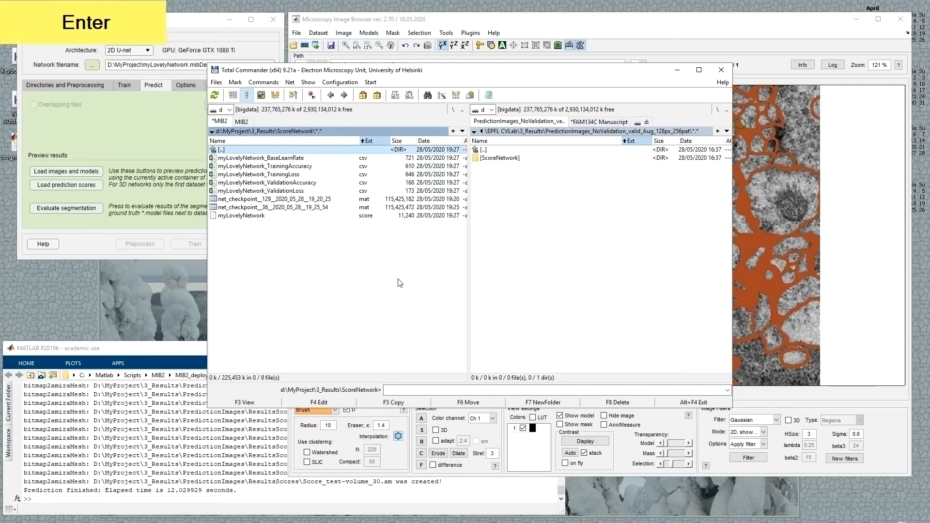
pyautogui.press('Down')
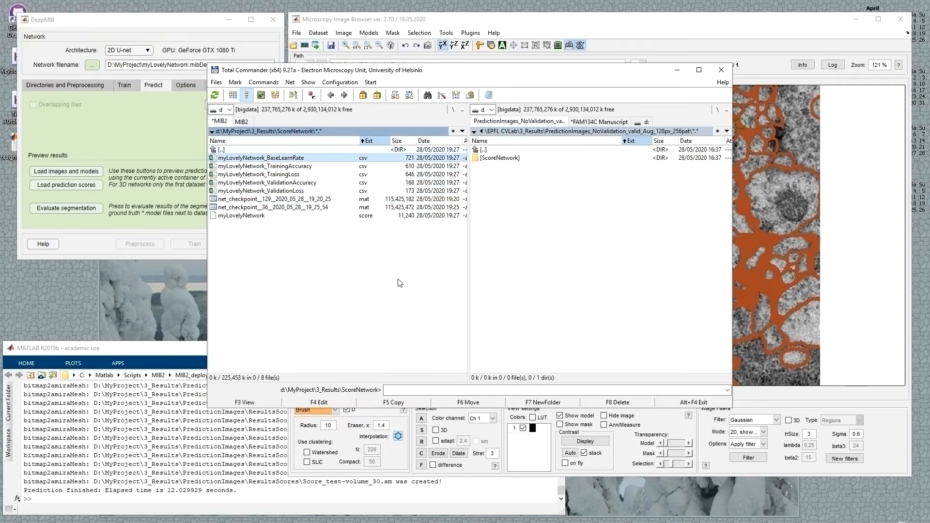
pyautogui.press('Down')
pyautogui.press('Down')
pyautogui.press('Down')
pyautogui.press('Down')
pyautogui.press('Down')
pyautogui.hotkey('shift', 'Down')
pyautogui.hotkey('shift', 'Down')
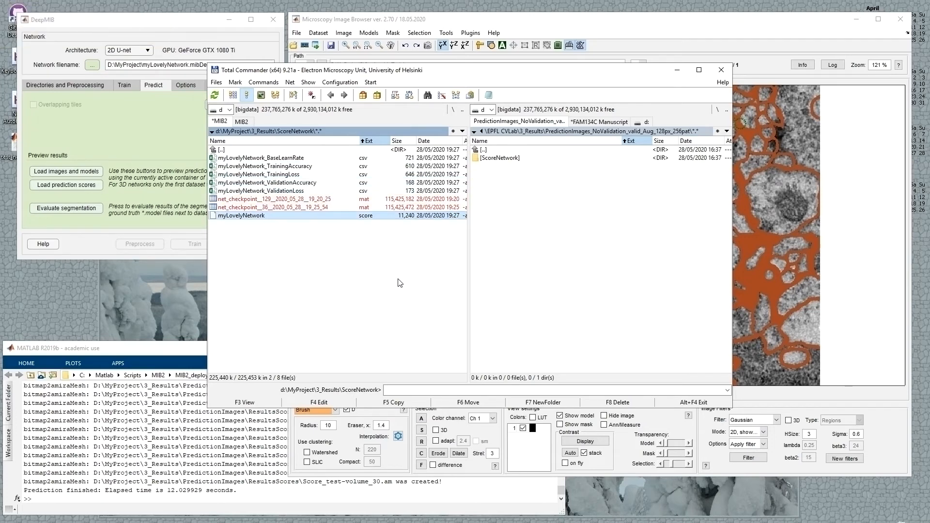
pyautogui.keyDown('ctrl'); pyautogui.click(275, 209); pyautogui.keyUp('ctrl')
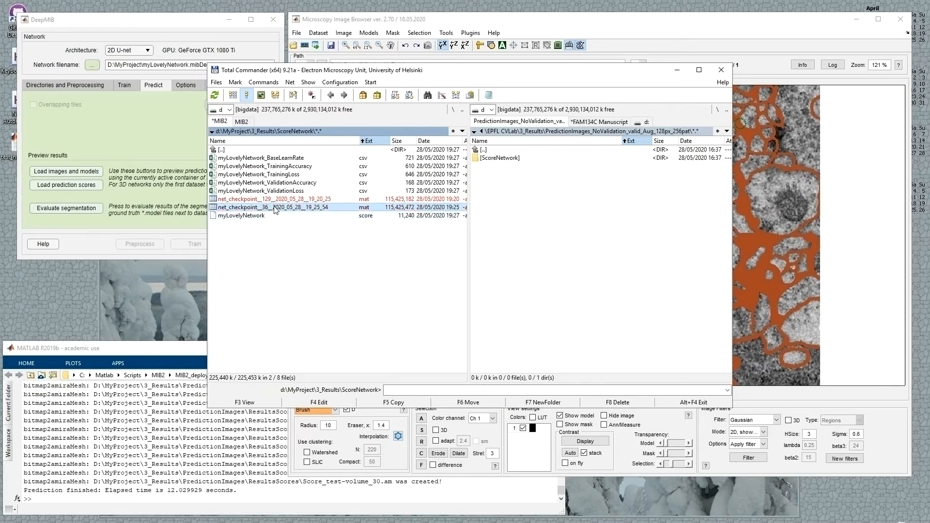
pyautogui.keyDown('ctrl'); pyautogui.click(274, 199); pyautogui.keyUp('ctrl')
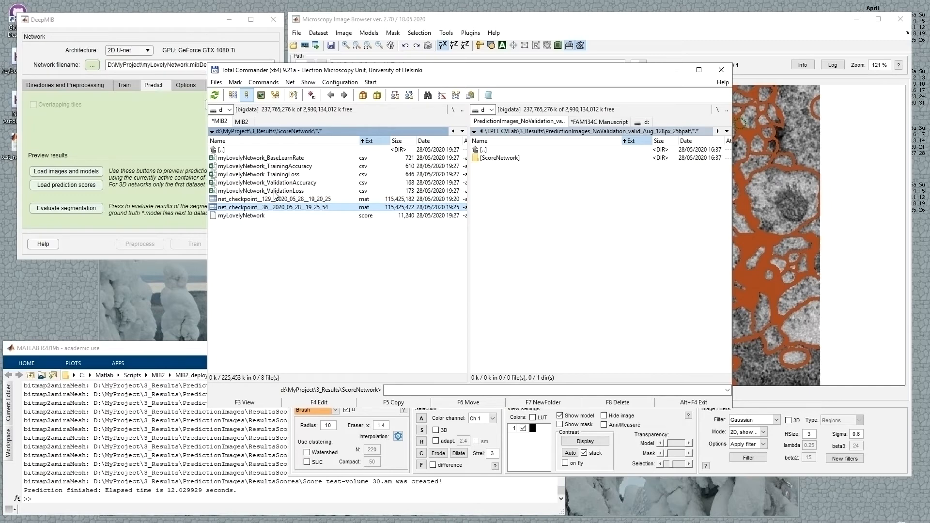
# Mark the five exported CSV files with the learning rate, accuracy and loss values, and clear the marks
pyautogui.click(277, 191)
pyautogui.keyDown('shift'); pyautogui.click(283, 159); pyautogui.keyUp('shift')
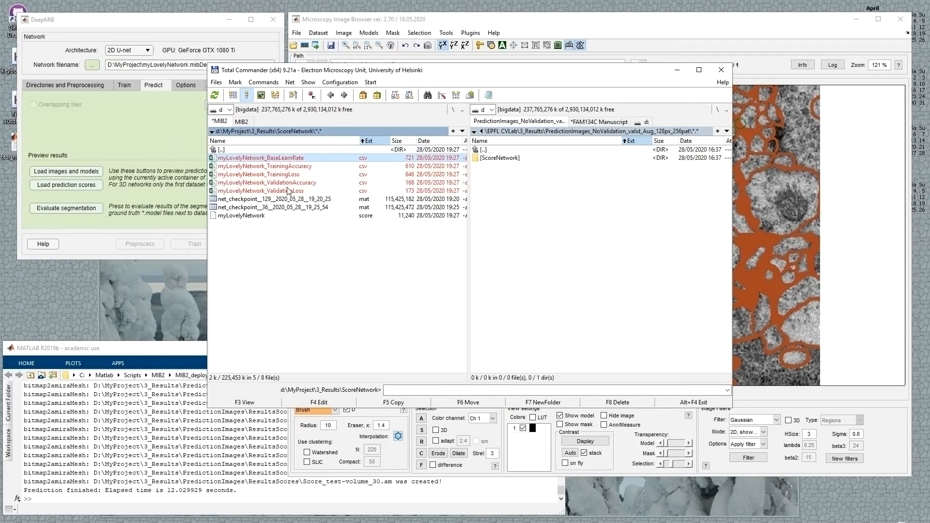
pyautogui.click(277, 193)
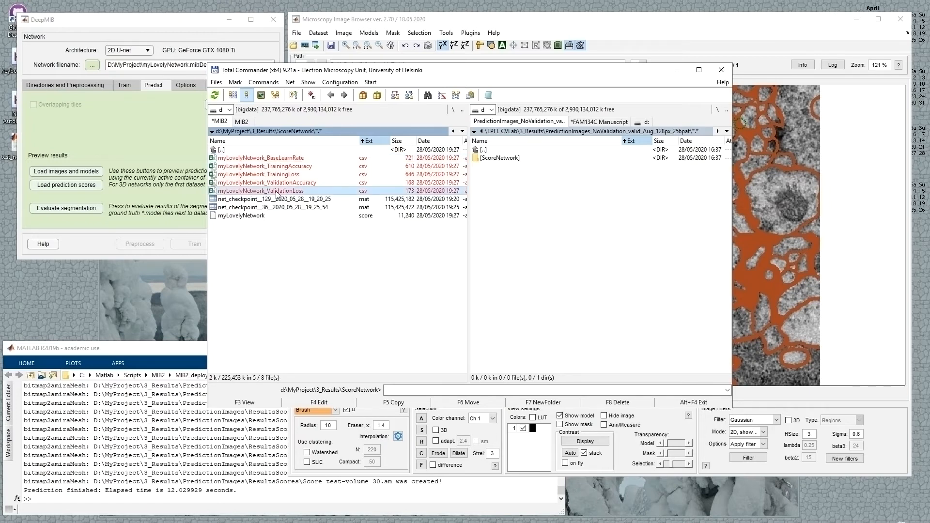
pyautogui.keyDown('ctrl'); pyautogui.click(288, 183); pyautogui.keyUp('ctrl')
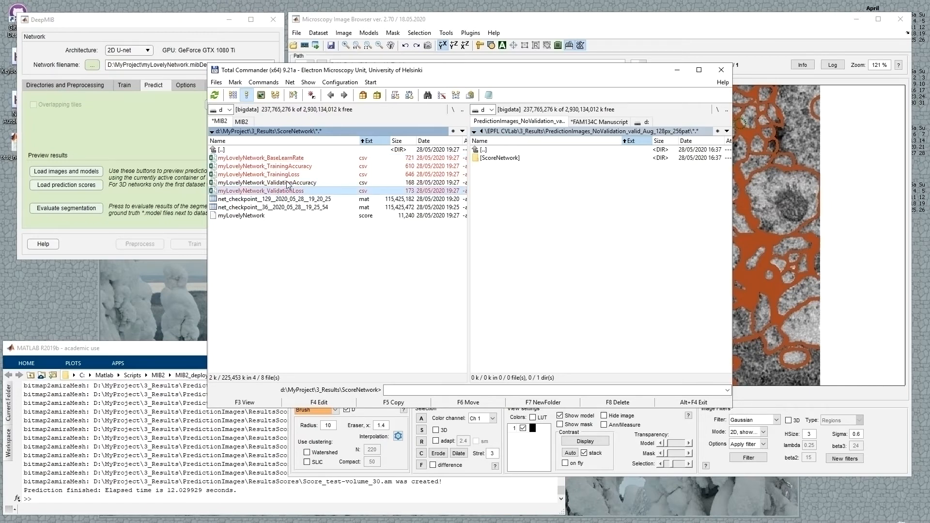
pyautogui.press('KP_Subtract')
pyautogui.press('Return')
# View the contents of myLovelyNetwork_TrainingLoss.csv, close the viewer and select the myLovelyNetwork.score file
pyautogui.press('Up')
pyautogui.press('Up')
pyautogui.press('F3')
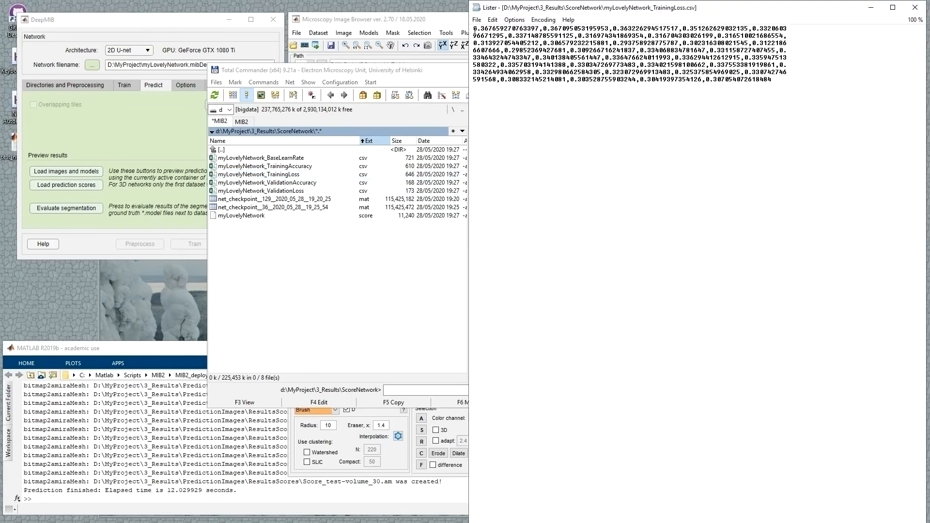
pyautogui.press('Escape')
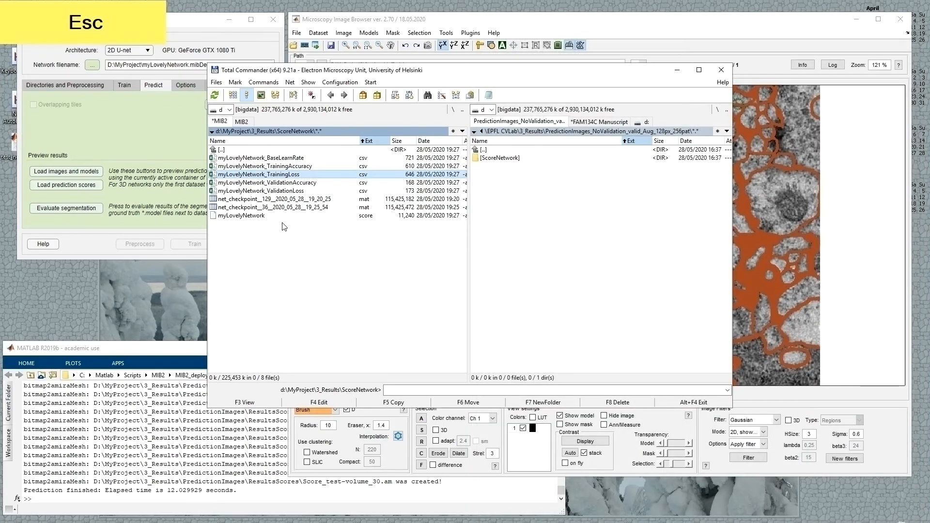
pyautogui.click(244, 216)
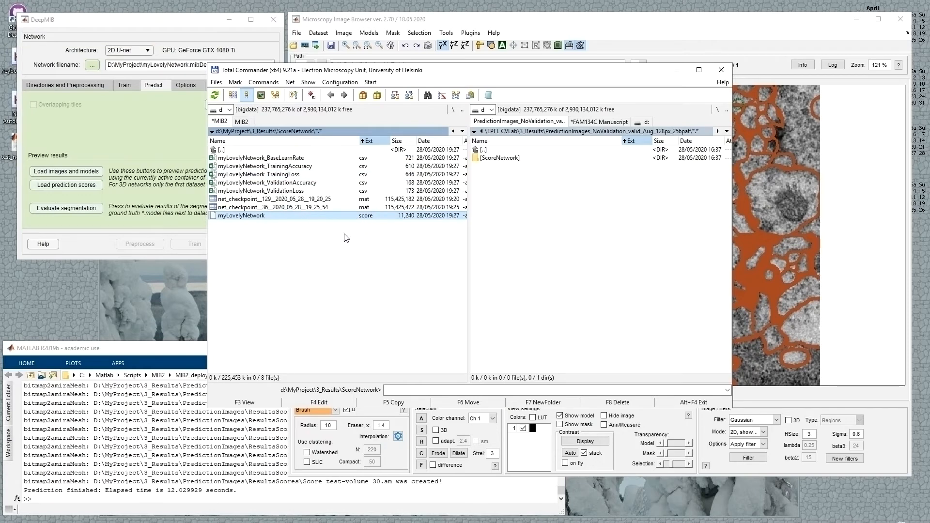
# Go to the PredictionImages folder in 3_Results and mark the preprocessed images test-volume_01 to test-volume_19
pyautogui.press('Home')
pyautogui.press('Return')
pyautogui.press('Up')
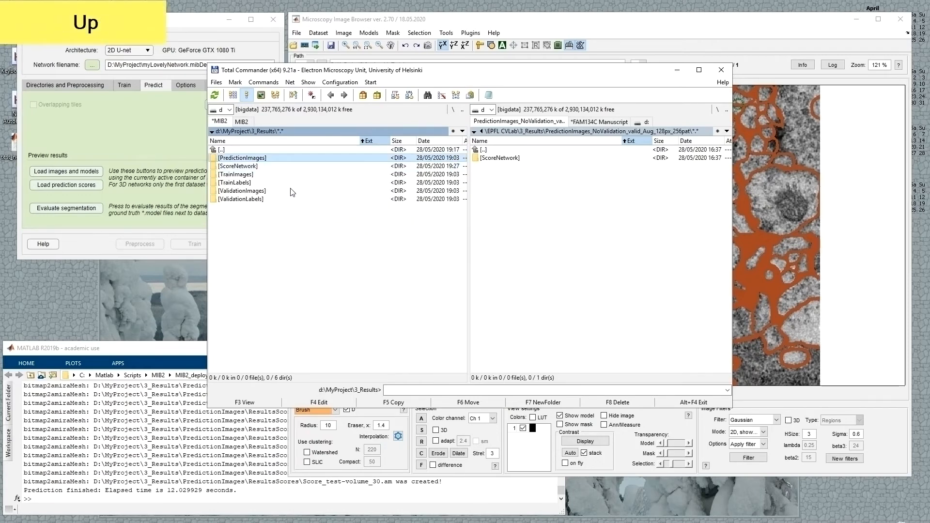
pyautogui.doubleClick(248, 158)
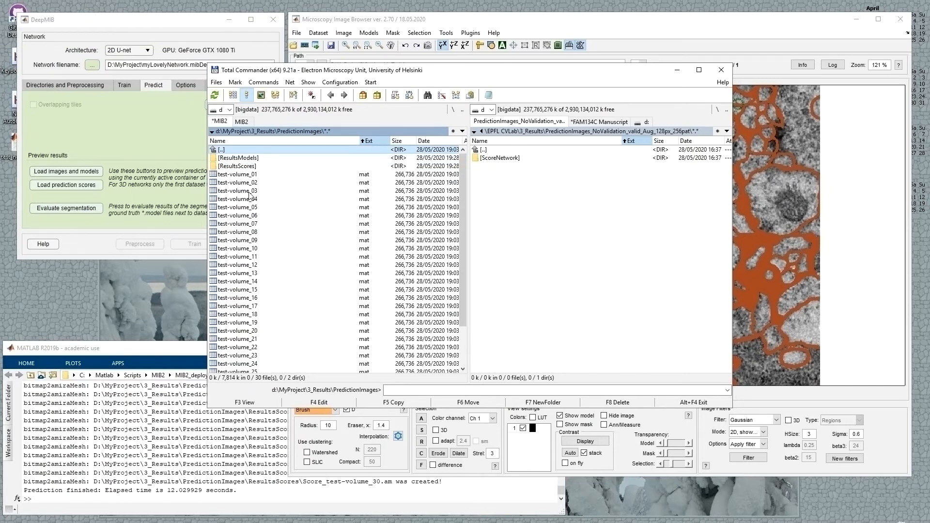
pyautogui.click(250, 175)
pyautogui.keyDown('shift'); pyautogui.click(259, 324); pyautogui.keyUp('shift')
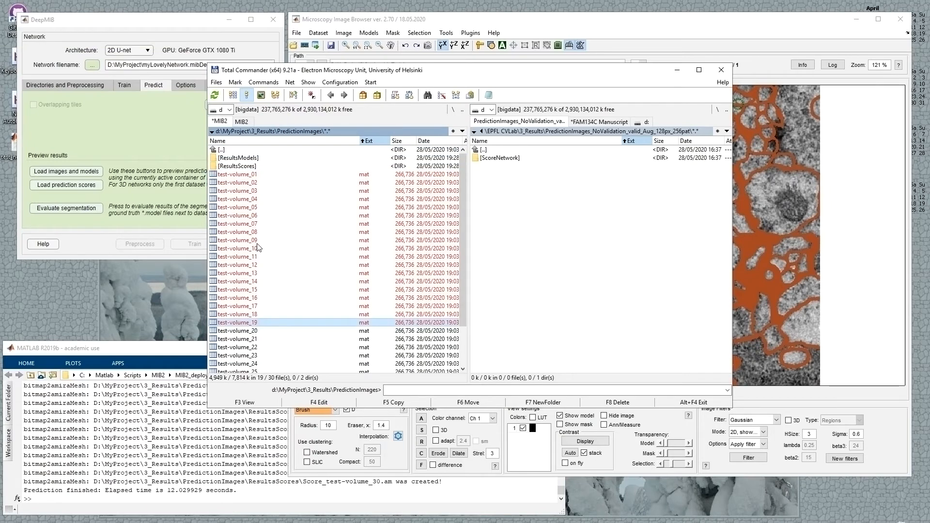
# Examine the predicted score files in the ResultsScores folder and return to PredictionImages
pyautogui.click(235, 167)
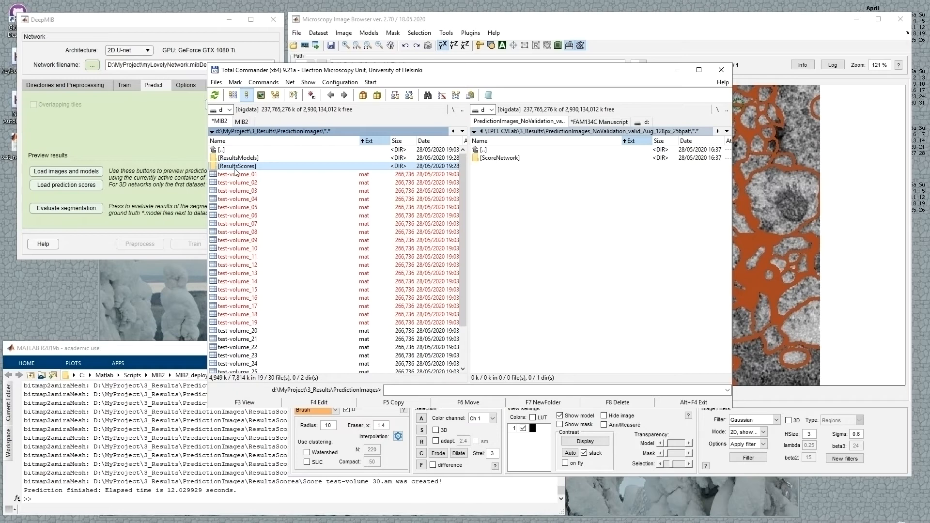
pyautogui.press('Return')
pyautogui.press('Down')
pyautogui.press('Down')
pyautogui.press('Up')
pyautogui.press('Up')
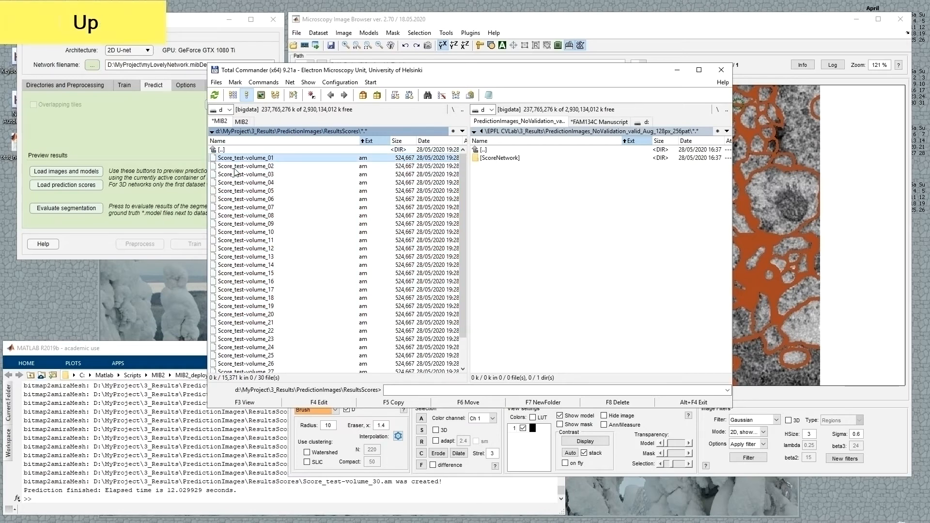
pyautogui.press('Return')
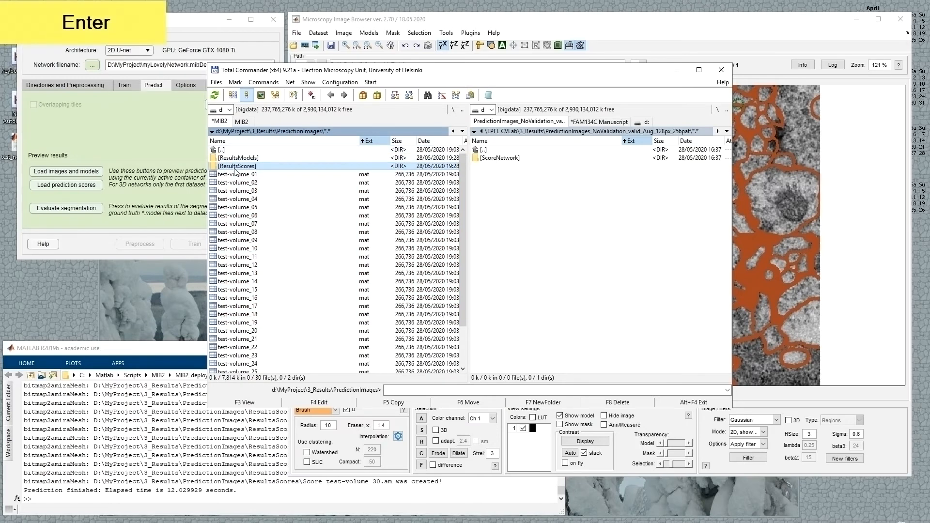
# Open the ResultsModels folder and look through the predicted Labels_test-volume model files
pyautogui.press('Up')
pyautogui.press('Return')
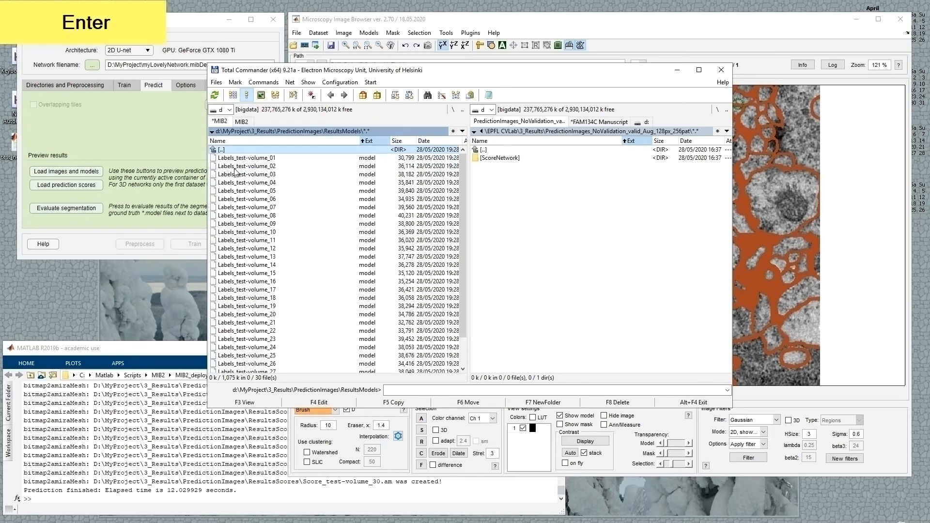
pyautogui.press('Down')
pyautogui.press('Down')
pyautogui.press('Down')
pyautogui.press('Down')
pyautogui.press('Down')
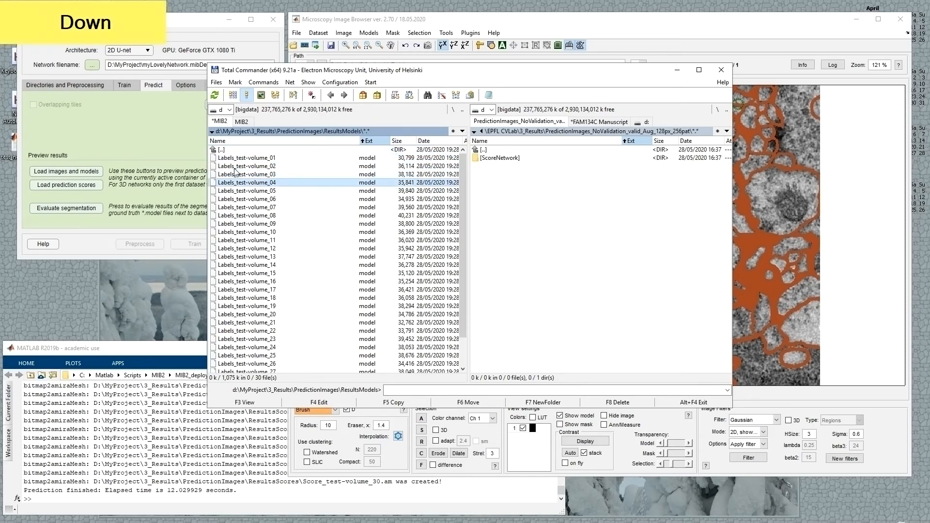
# Finish checking the label model files, switch to DeepMIB and load the prediction images with their models into Microscopy Image Browser
pyautogui.press('End')
pyautogui.click(266, 216)
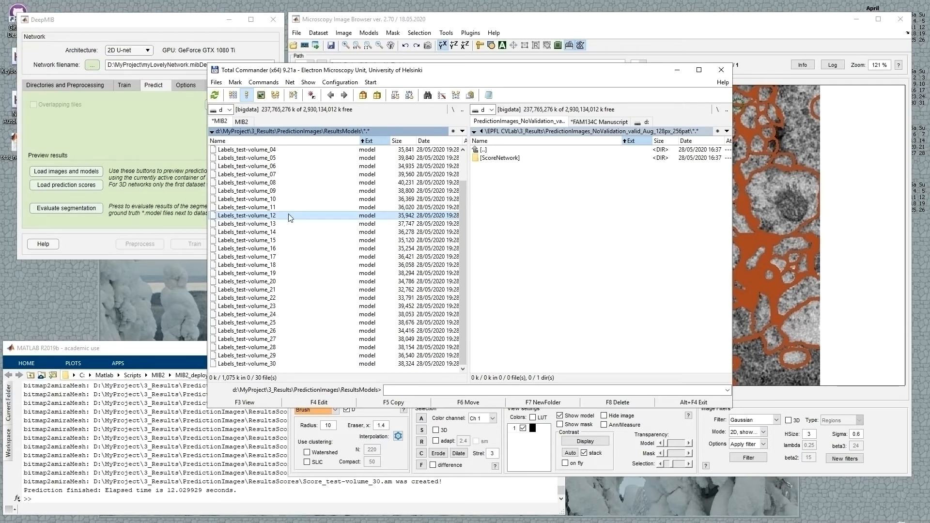
pyautogui.click(147, 145)
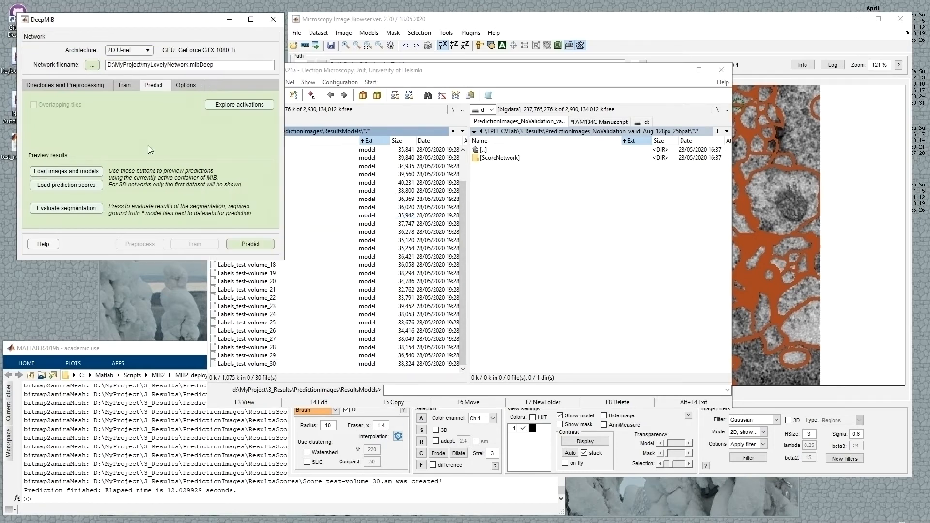
pyautogui.click(599, 23)
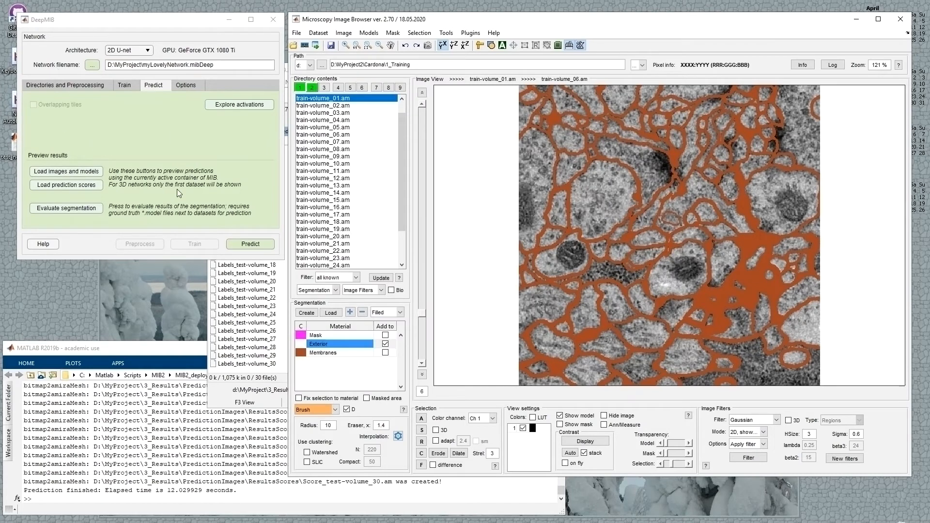
pyautogui.click(80, 174)
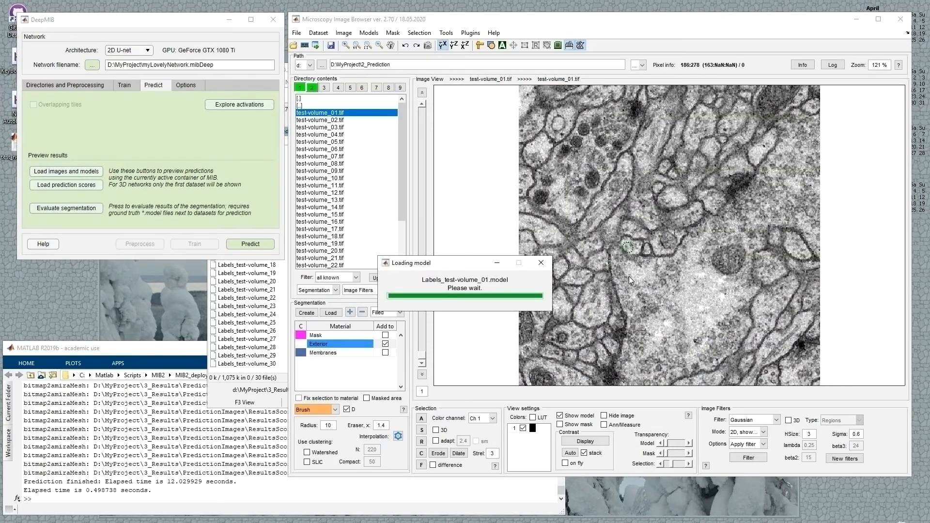
# Examine the predicted membrane segmentation across the test-volume slices, toggling the model overlay to compare it with the images
pyautogui.scroll(-9, 633, 293)
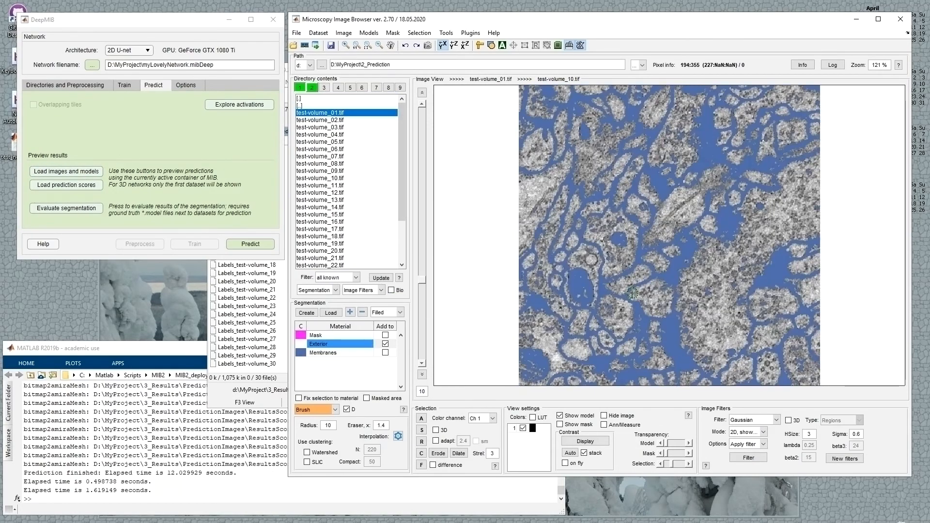
pyautogui.scroll(-7, 632, 293)
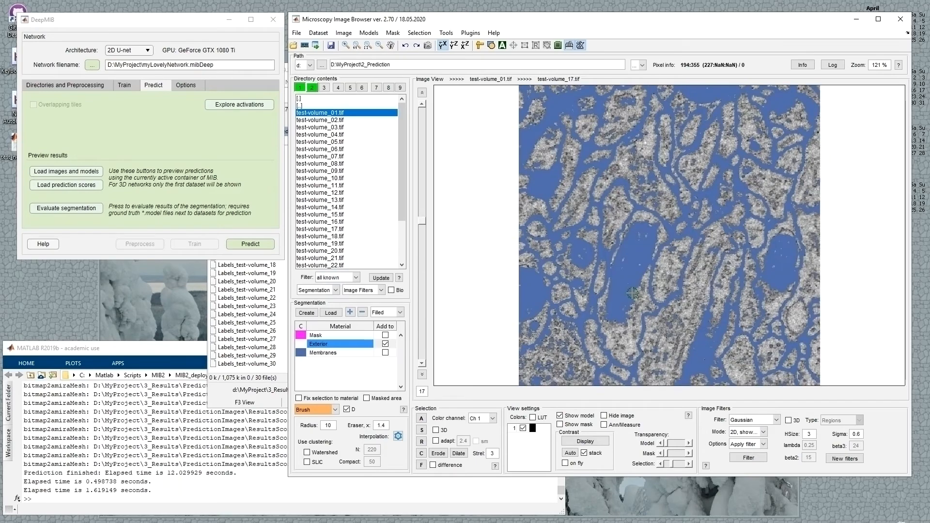
pyautogui.press('space')
pyautogui.press('space')
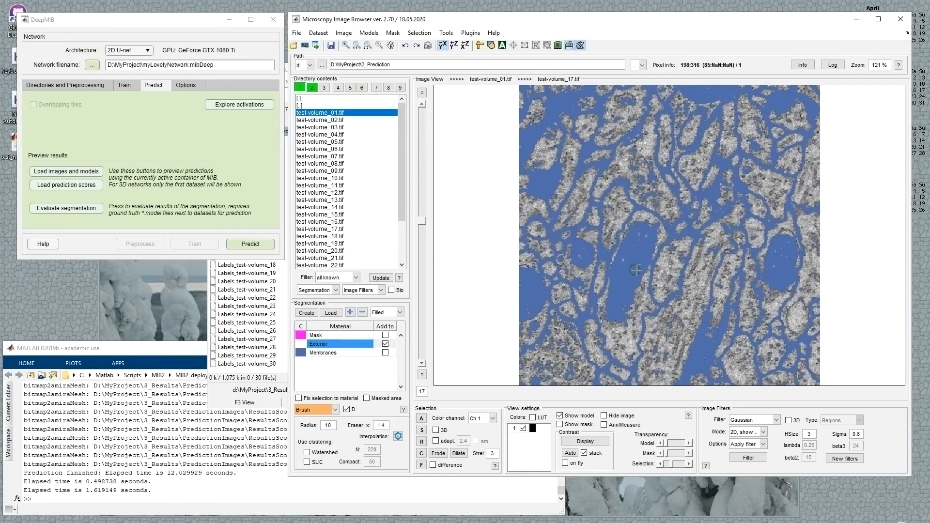
pyautogui.press('space')
pyautogui.press('space')
pyautogui.scroll(-1, 649, 193)
pyautogui.scroll(-10, 654, 214)
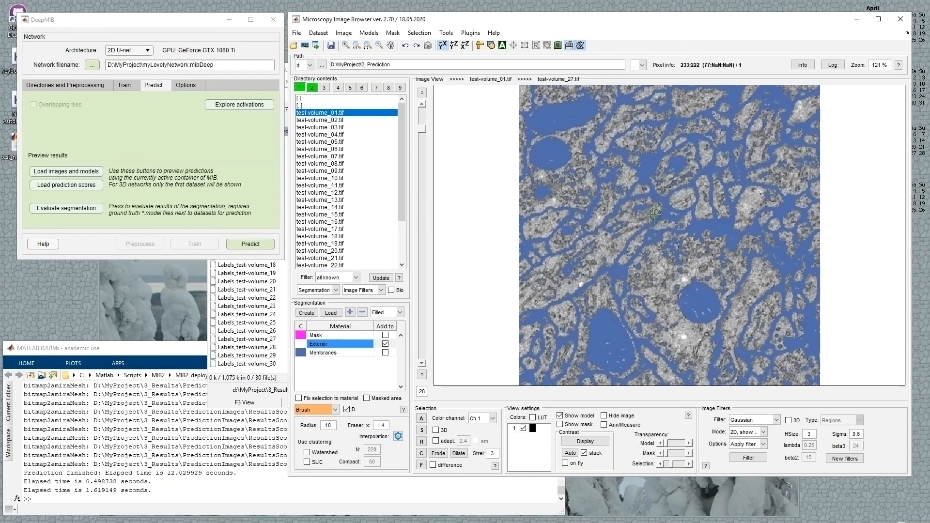
pyautogui.scroll(-2, 654, 214)
pyautogui.scroll(7, 655, 213)
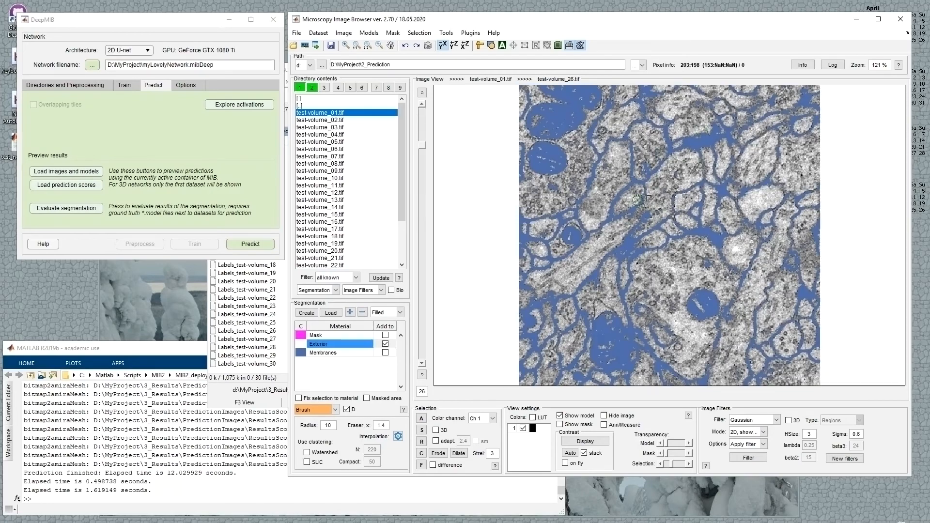
# Load the prediction scores from DeepMIB, hide colour channel 1 and look through the score slices of channel 2
pyautogui.click(141, 131)
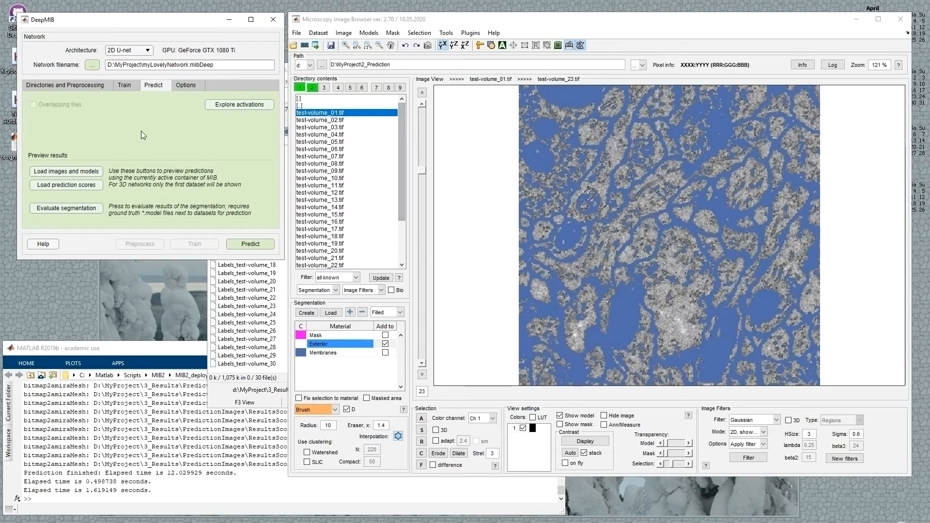
pyautogui.click(54, 188)
pyautogui.scroll(-6, 647, 312)
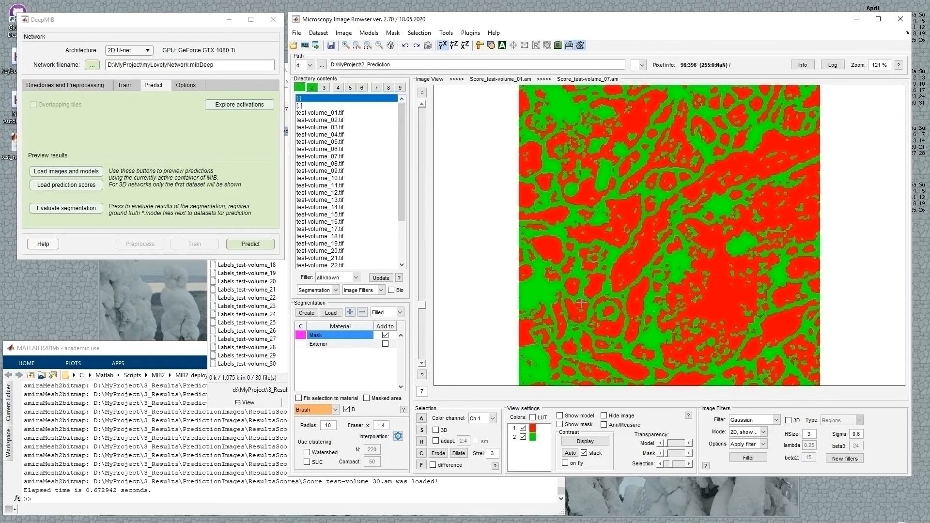
pyautogui.click(524, 437)
pyautogui.scroll(-13, 616, 330)
pyautogui.scroll(4, 615, 330)
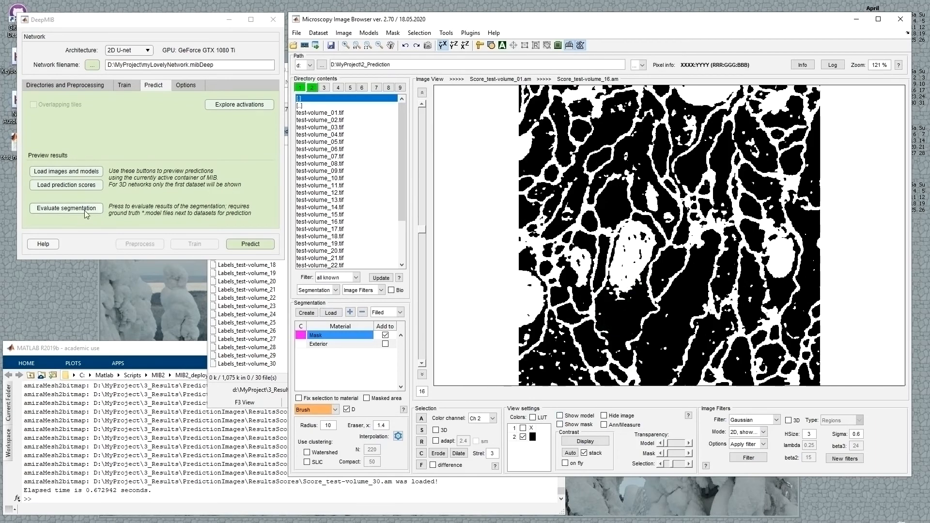
# Switch to Total Commander, go back to the MyProject folder and open 2_Prediction to examine its files
pyautogui.click(129, 214)
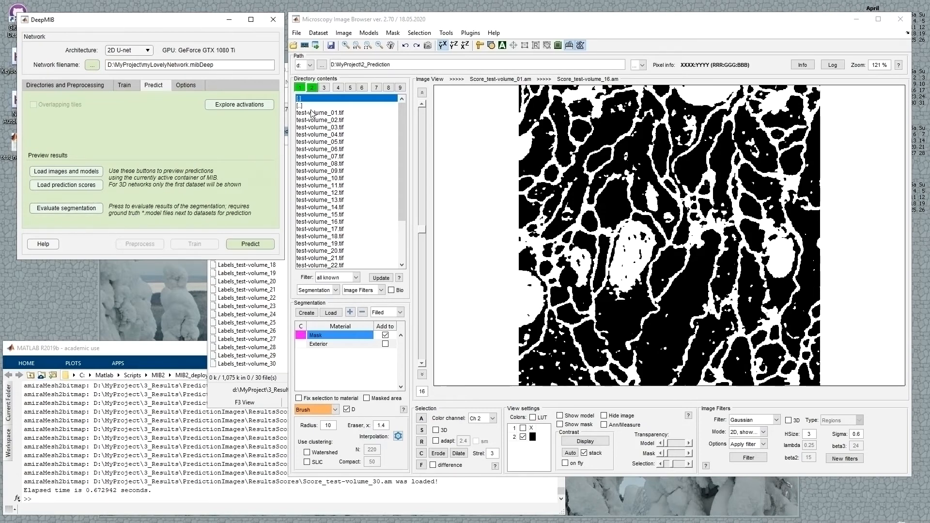
pyautogui.click(233, 317)
pyautogui.press('Return')
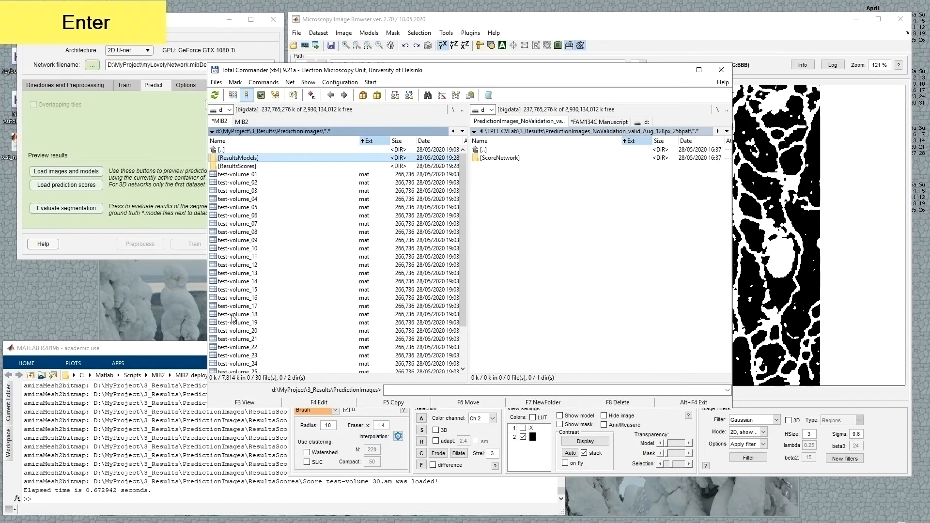
pyautogui.press('Up')
pyautogui.press('Return')
pyautogui.press('Up')
pyautogui.press('Return')
pyautogui.press('Up')
pyautogui.press('Up')
pyautogui.press('Down')
pyautogui.press('Return')
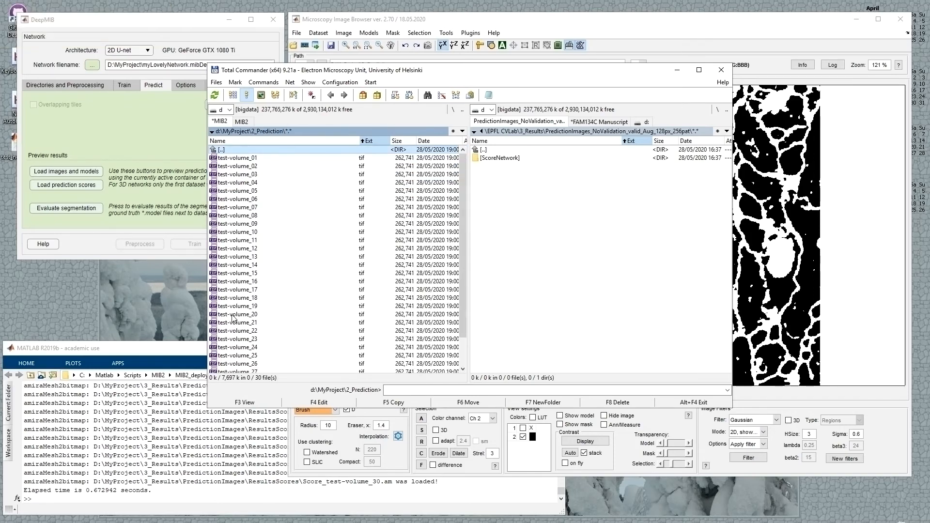
# Open the 1_Training folder and locate the Labels_train-volume model and the train-volume_01 image
pyautogui.press('Return')
pyautogui.press('Up')
pyautogui.press('Return')
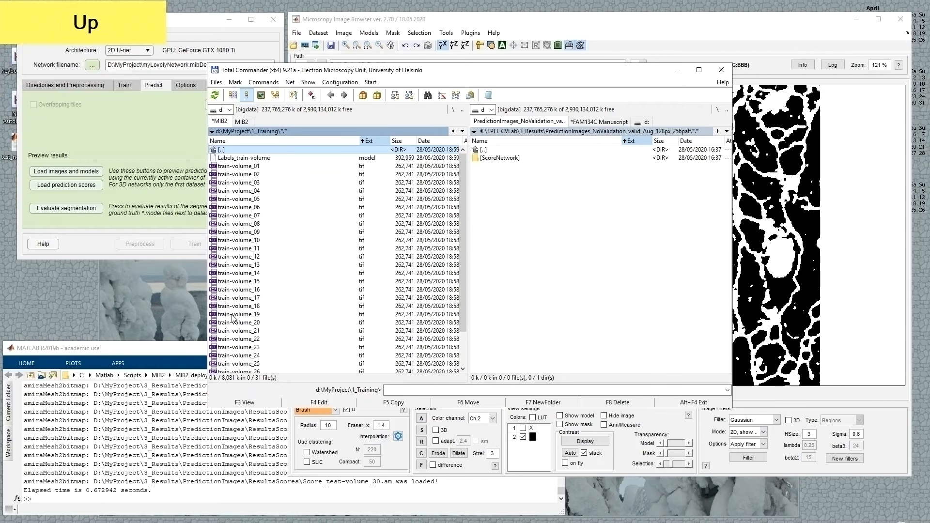
pyautogui.press('Down')
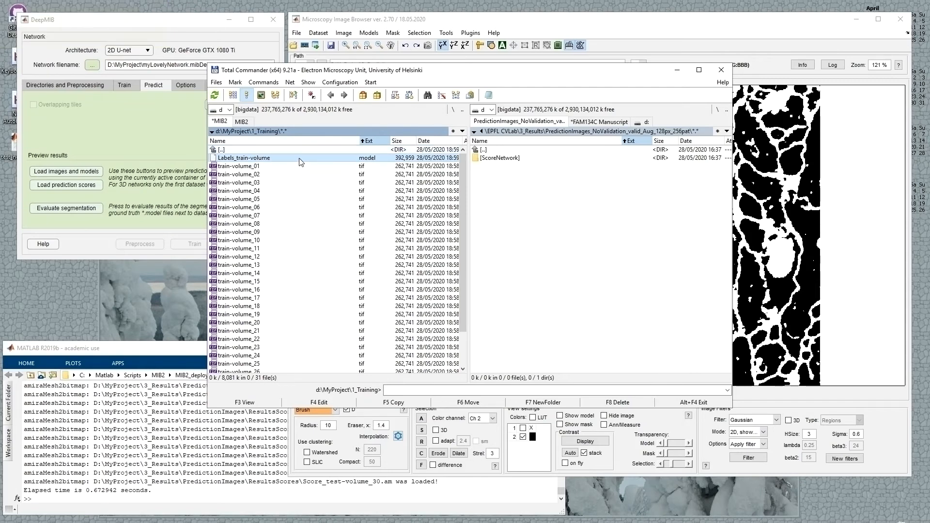
pyautogui.click(289, 167)
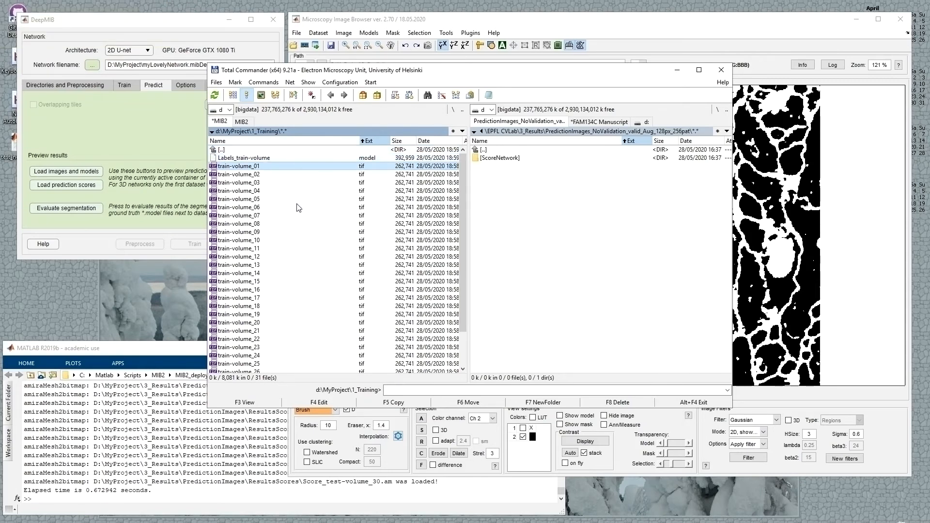
# Show D:\MyProject in the second file pane and create a folder named 2_Prediction_of_Training there
pyautogui.hotkey('alt', 'F2')
pyautogui.press('d')
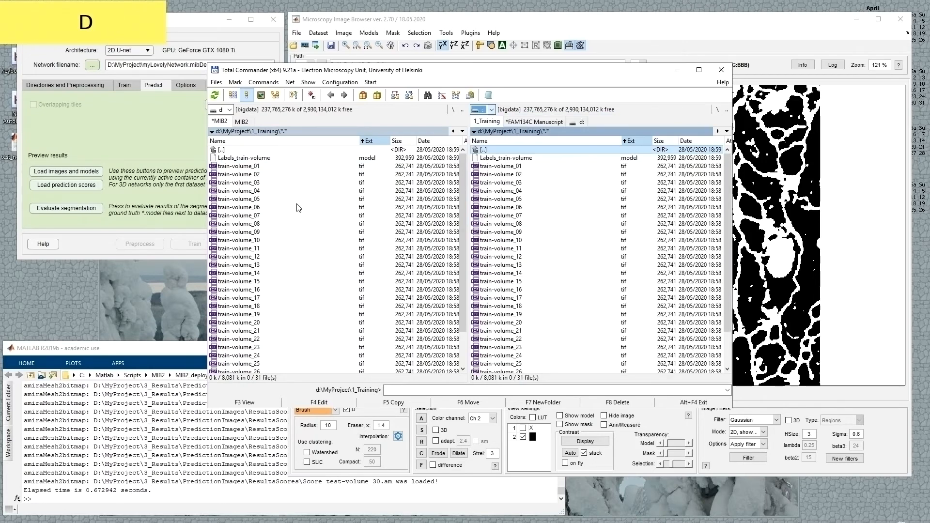
pyautogui.press('Return')
pyautogui.press('Down')
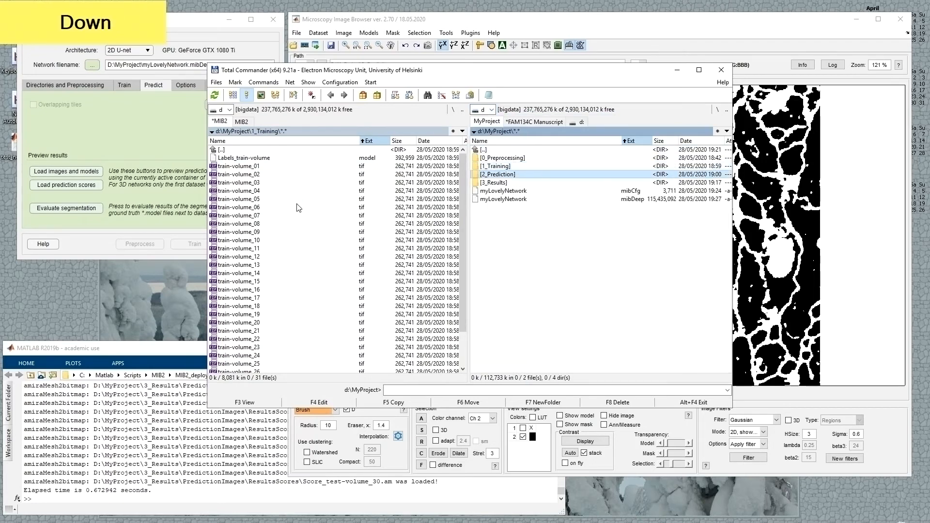
pyautogui.press('F7')
pyautogui.press('End')
pyautogui.write('_')
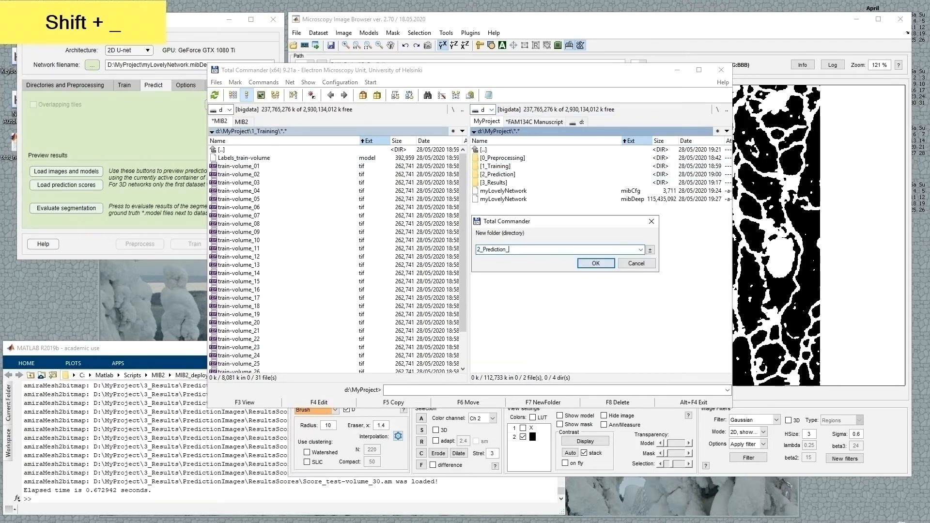
pyautogui.write('of_Training')
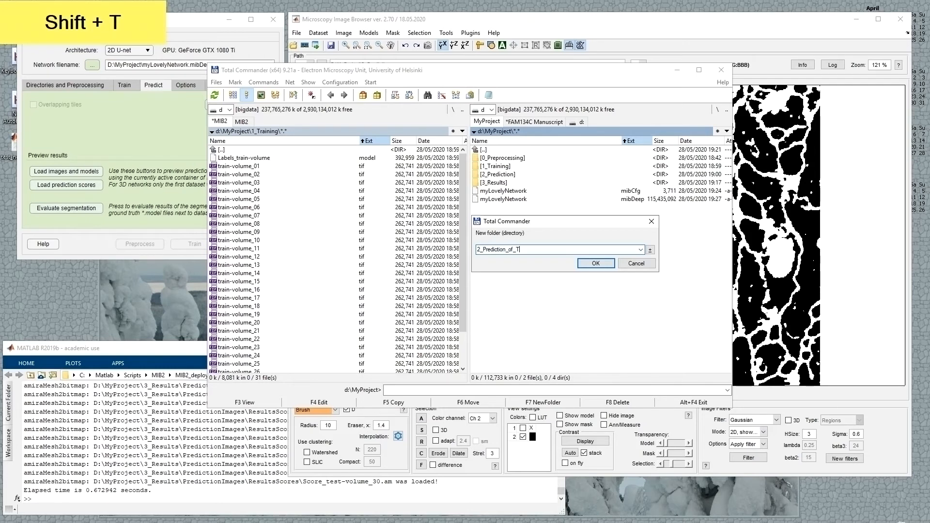
pyautogui.press('Return')
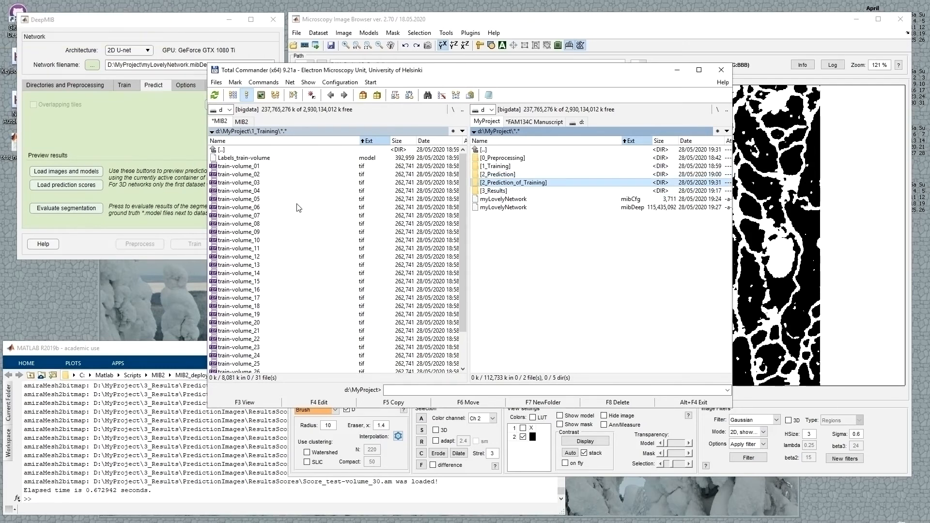
# Copy all files from 1_Training into the 2_Prediction_of_Training folder and return that file pane to MyProject
pyautogui.press('Tab')
pyautogui.press('Home')
pyautogui.press('Return')
pyautogui.press('Return')
pyautogui.press('Tab')
pyautogui.press('Return')
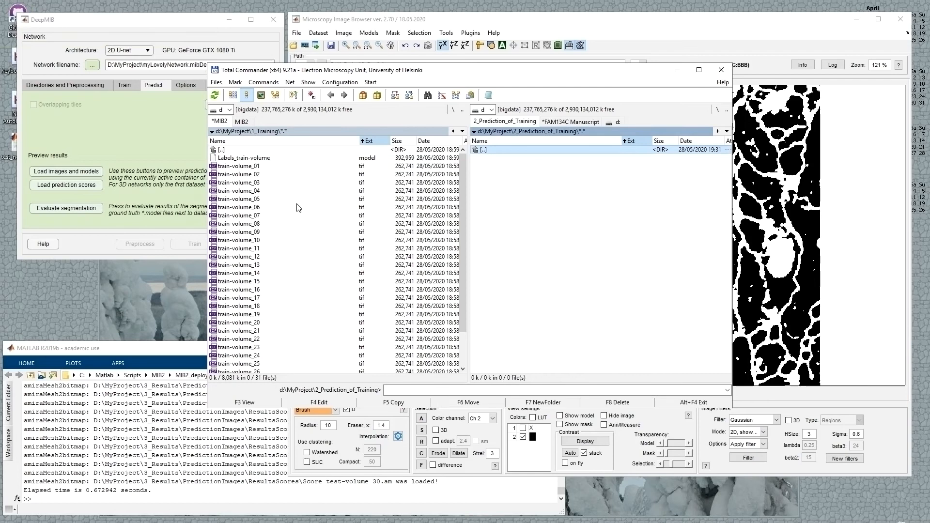
pyautogui.press('Tab')
pyautogui.press('KP_Multiply')
pyautogui.press('F5')
pyautogui.press('Return')
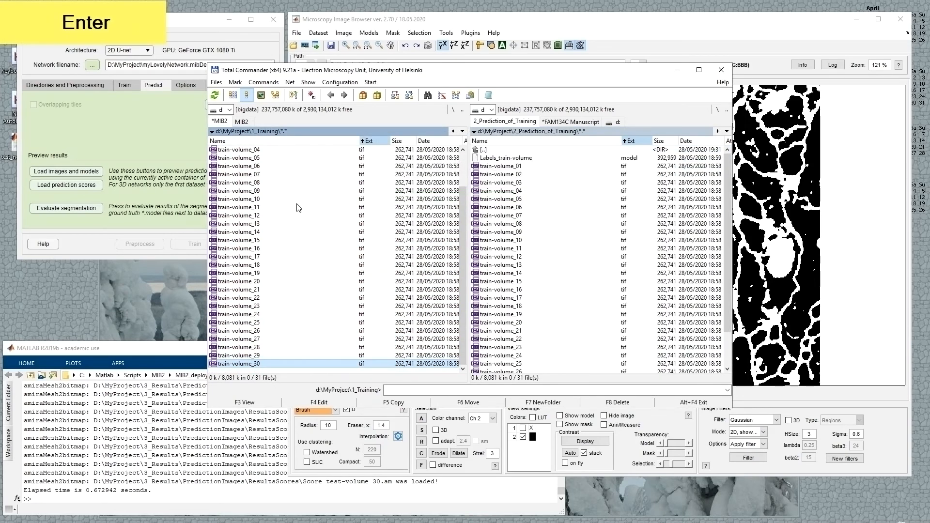
pyautogui.click(486, 150)
pyautogui.press('Return')
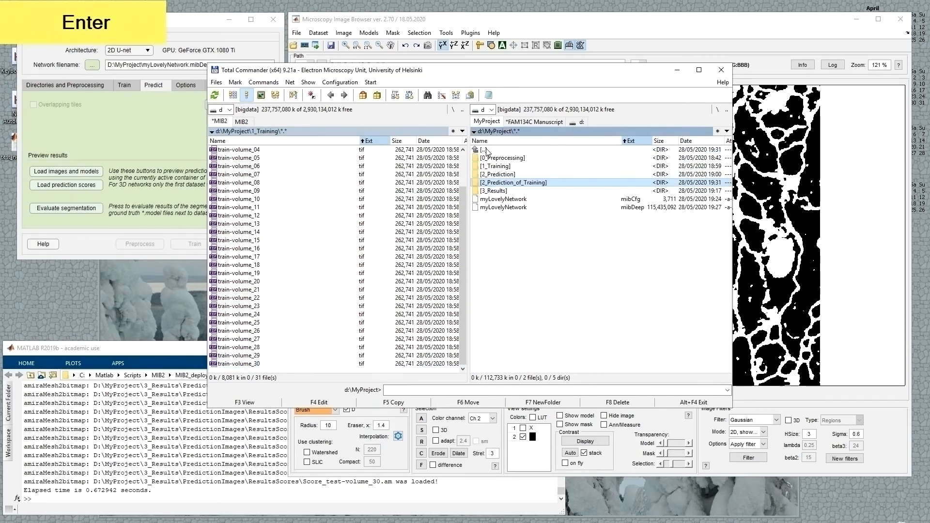
# In DeepMIB, set the directory with images for prediction to D:\MyProject\2_Prediction_of_Training
pyautogui.click(119, 126)
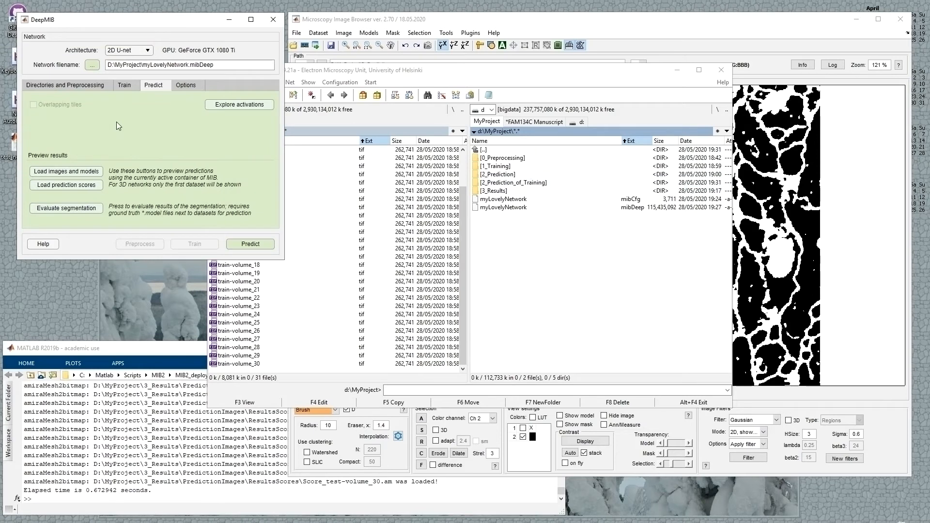
pyautogui.click(87, 87)
pyautogui.moveTo(128, 144); pyautogui.dragTo(27, 141)
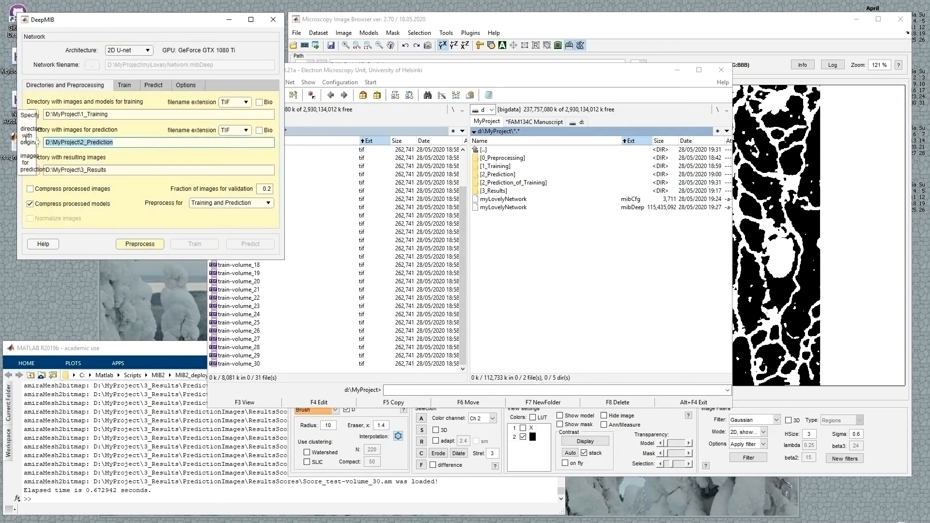
pyautogui.click(60, 145)
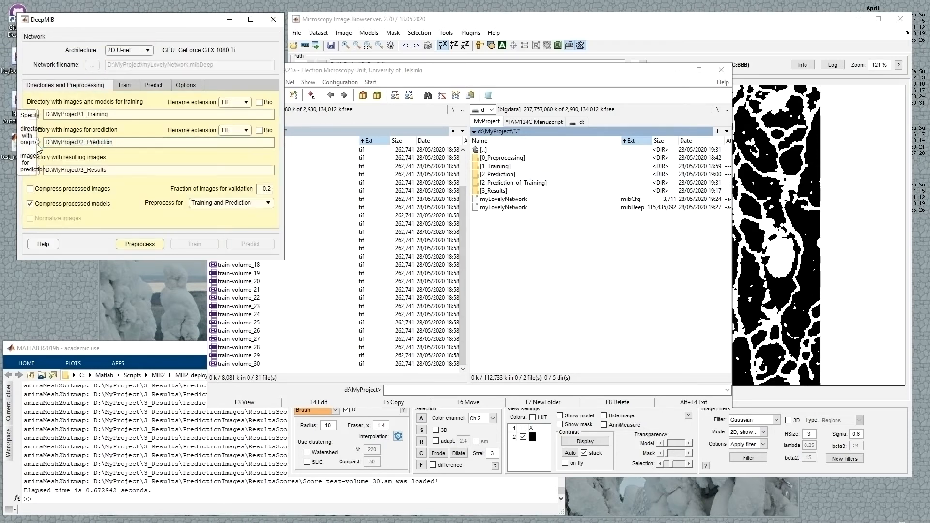
pyautogui.click(67, 170)
pyautogui.click(32, 141)
pyautogui.doubleClick(443, 124)
pyautogui.click(666, 195)
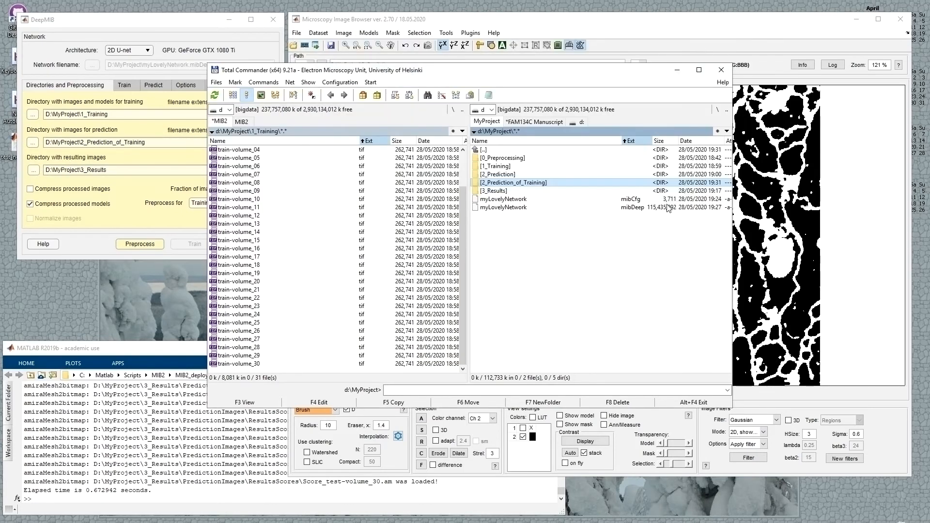
# Set preprocessing to Prediction only and preprocess the images
pyautogui.click(95, 245)
pyautogui.click(216, 203)
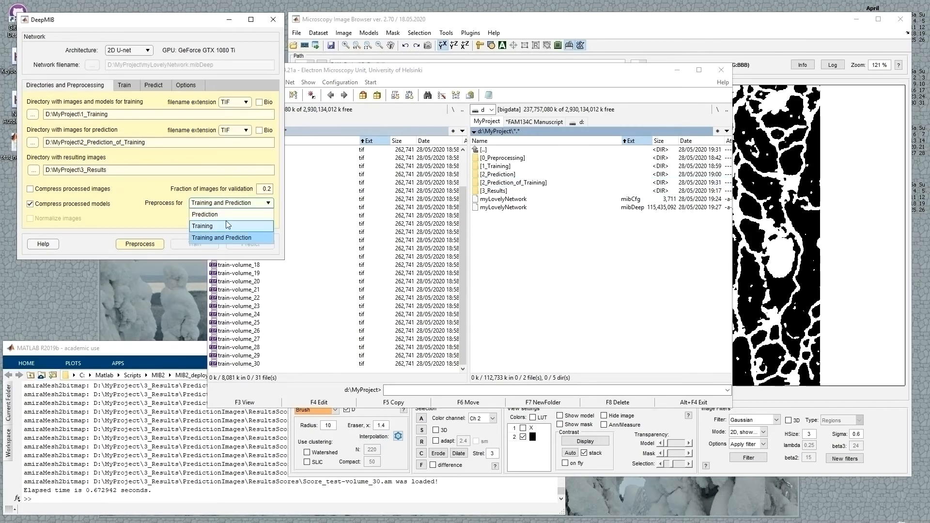
pyautogui.click(227, 214)
pyautogui.click(146, 249)
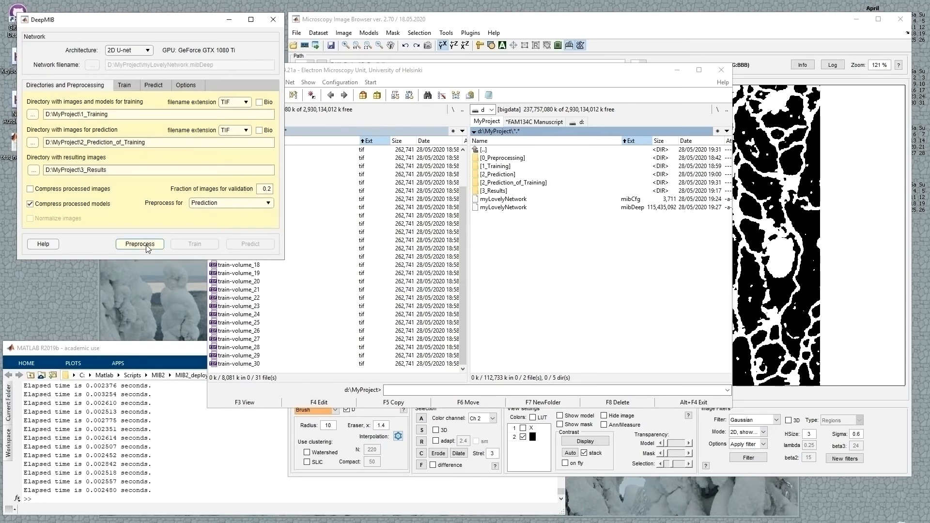
# Run the prediction with myLovelyNetwork, confirming that the images for prediction were preprocessed
pyautogui.click(154, 85)
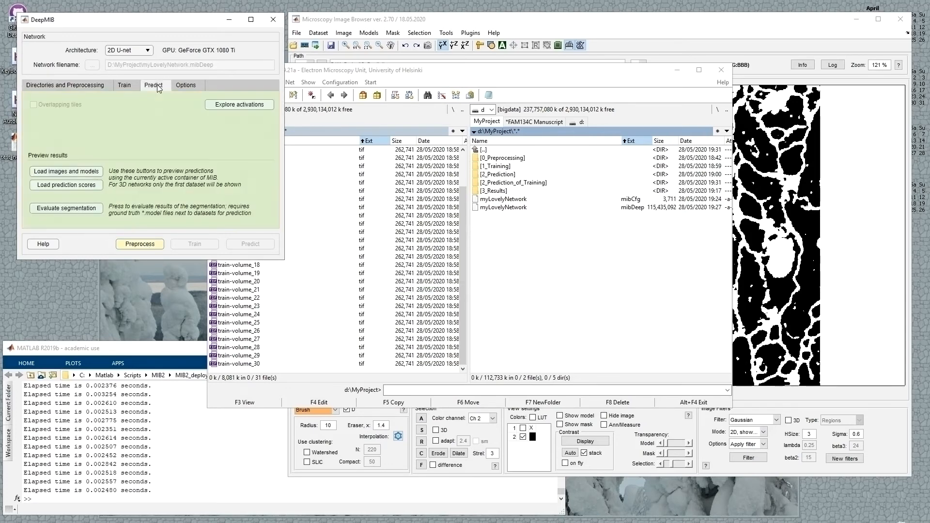
pyautogui.click(265, 243)
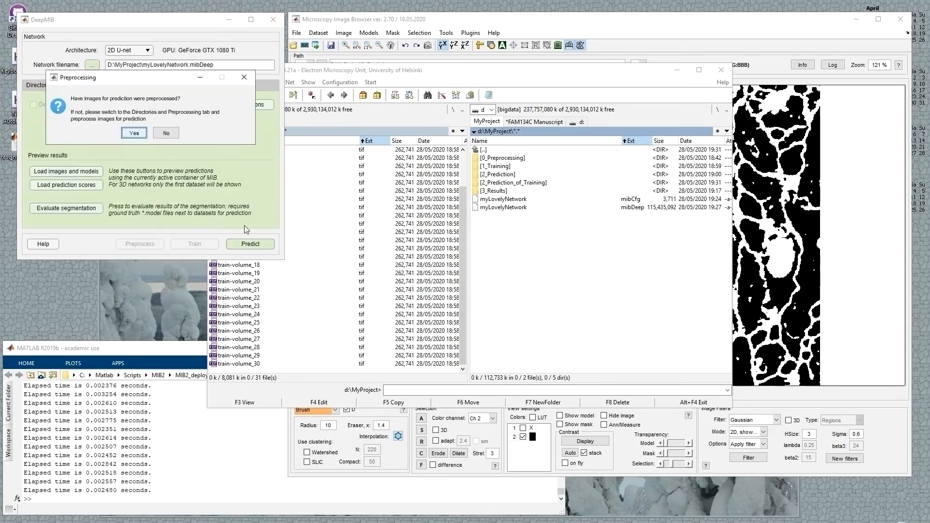
pyautogui.click(134, 135)
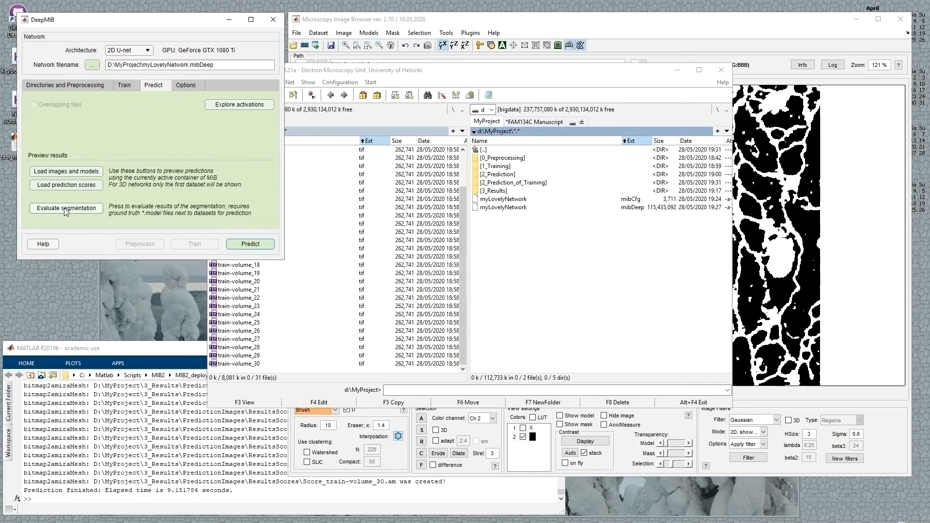
# Evaluate the segmentation with all metrics except bfscore, review the confusion matrix and metrics, and dismiss the results without exporting
pyautogui.click(79, 213)
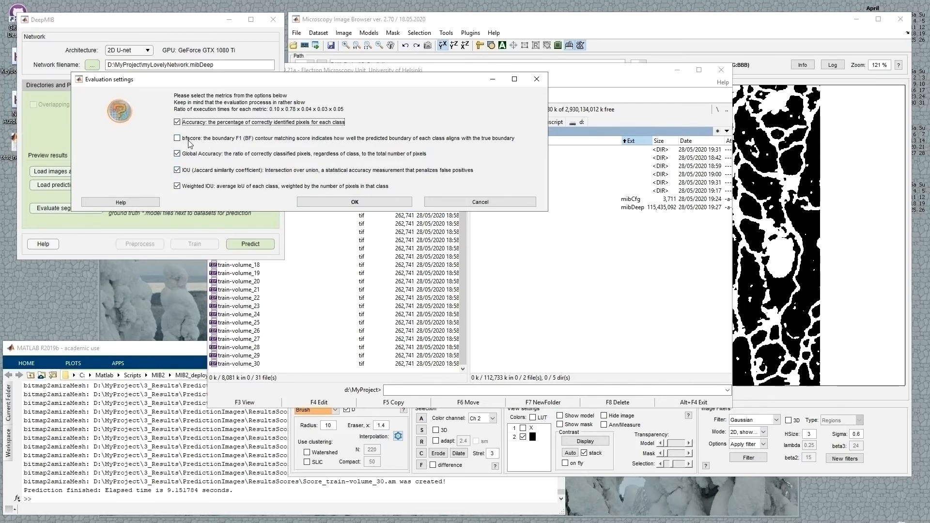
pyautogui.click(336, 203)
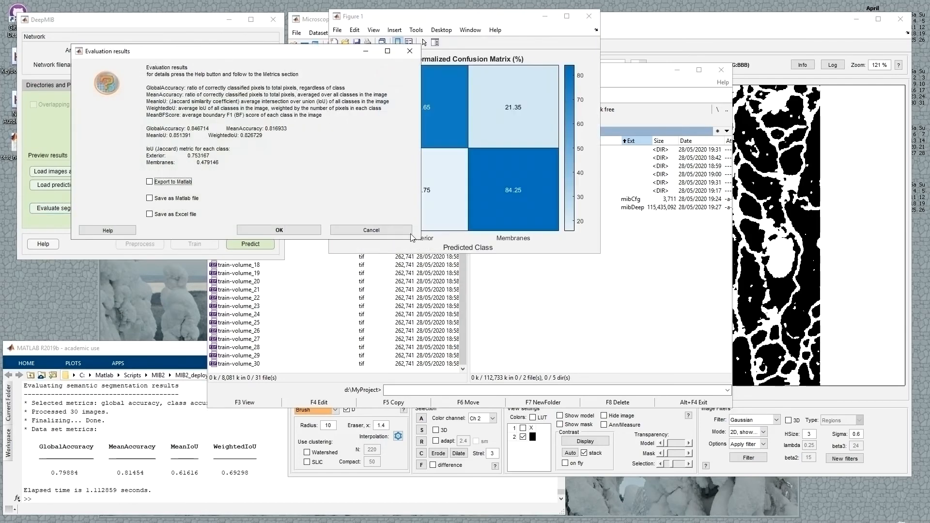
pyautogui.moveTo(226, 51); pyautogui.dragTo(740, 270)
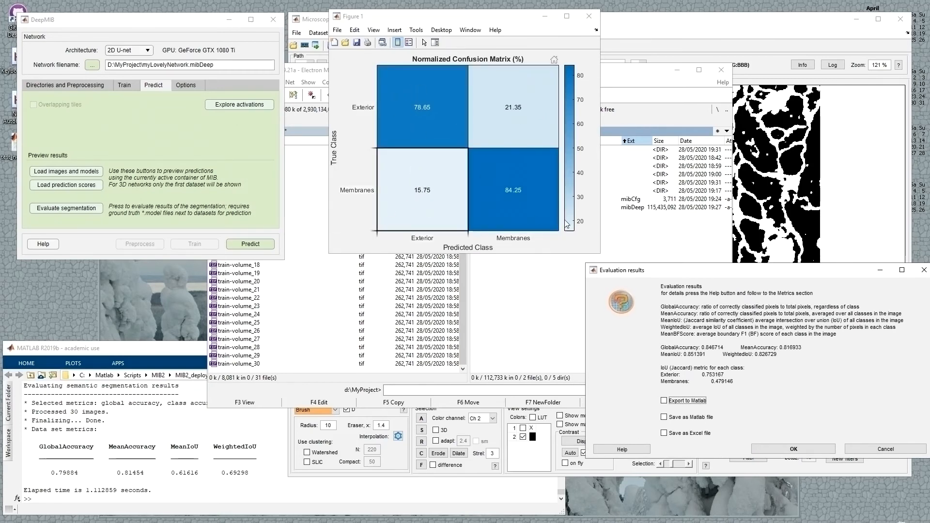
pyautogui.click(588, 27)
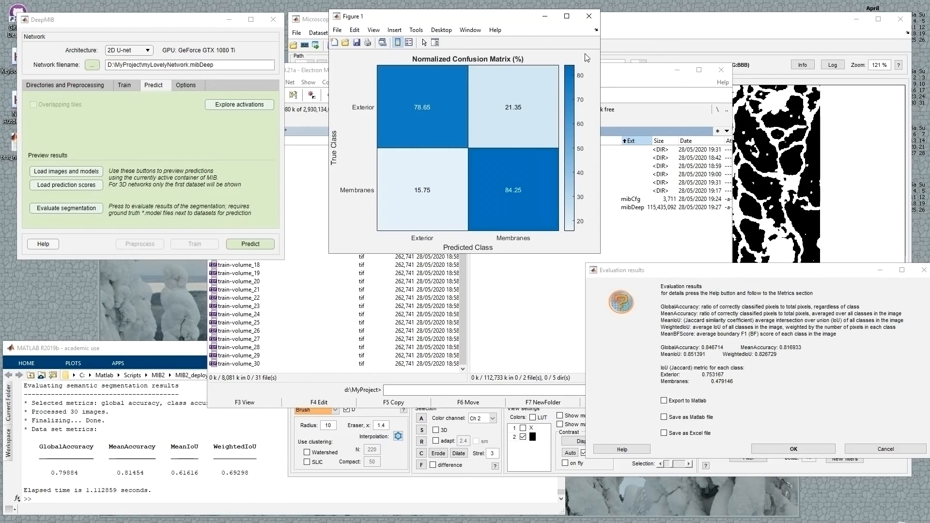
pyautogui.click(589, 16)
pyautogui.moveTo(710, 270); pyautogui.dragTo(363, 97)
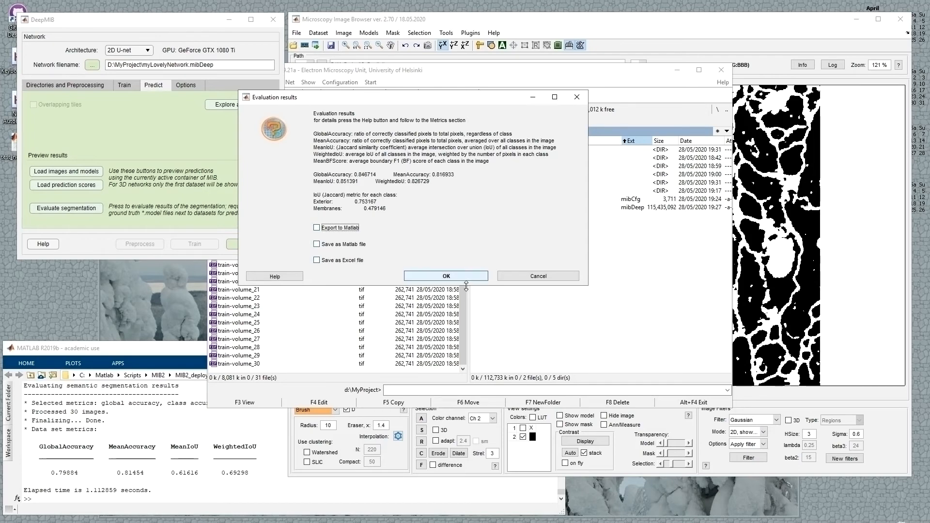
pyautogui.click(519, 277)
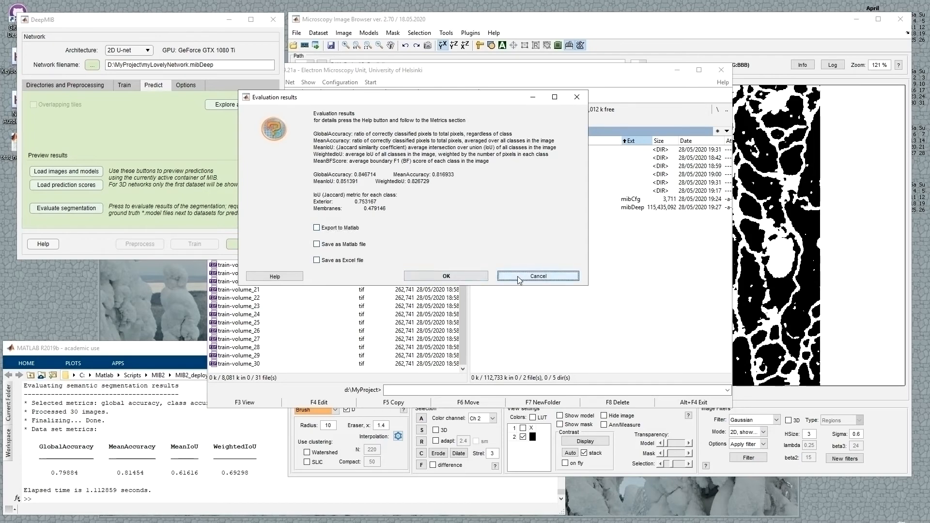
# Load the predicted training images and models into MIB and browse the slices to inspect the membrane overlay
pyautogui.click(81, 171)
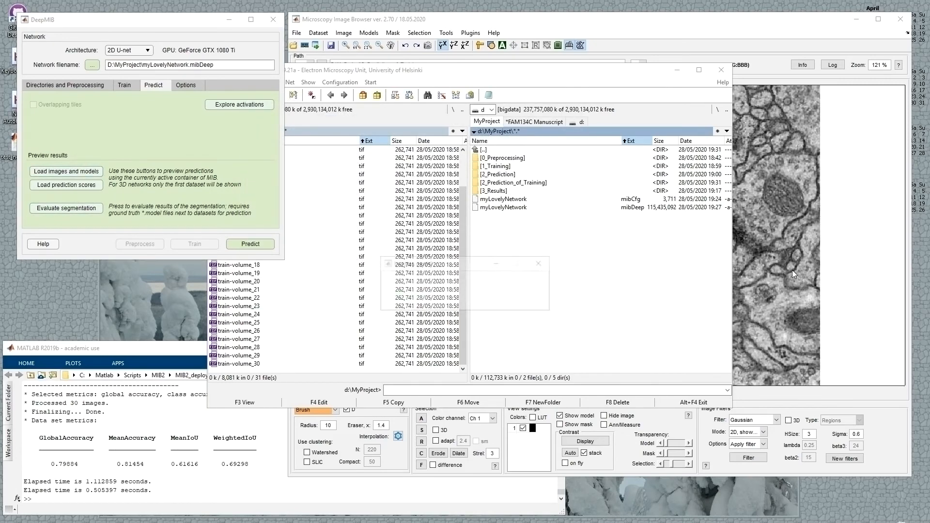
pyautogui.scroll(-15, 767, 283)
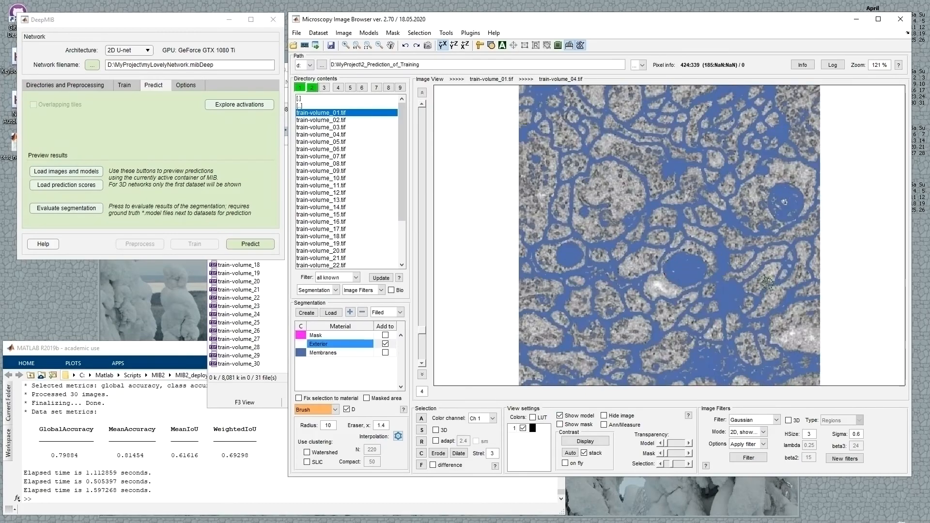
pyautogui.scroll(-12, 768, 283)
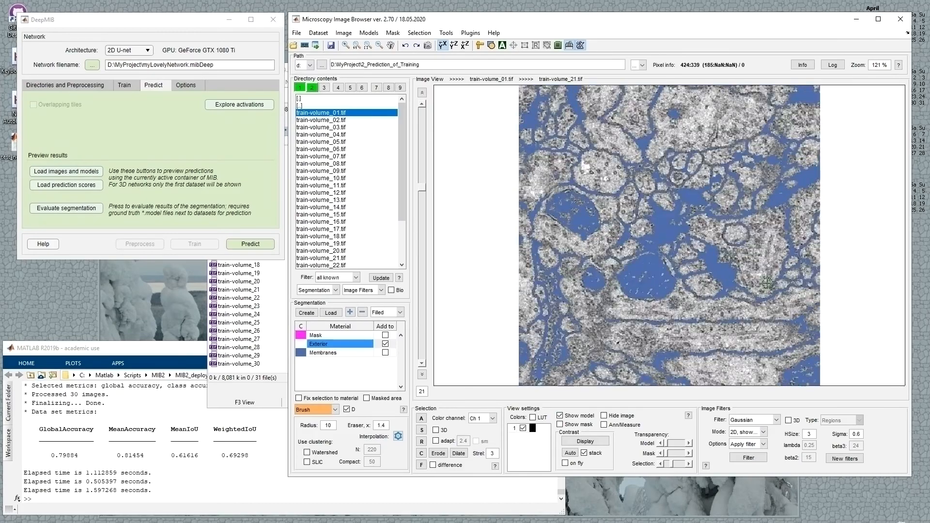
pyautogui.scroll(6, 767, 282)
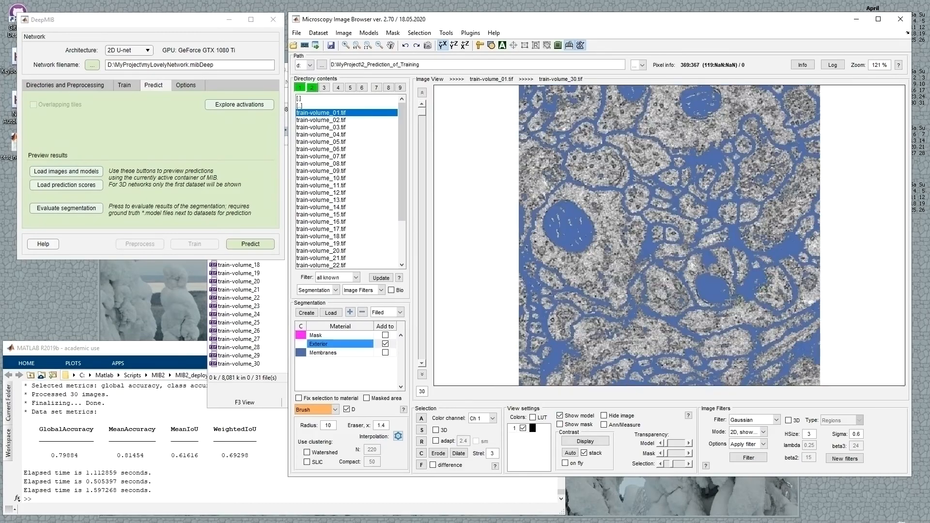
pyautogui.scroll(5, 676, 274)
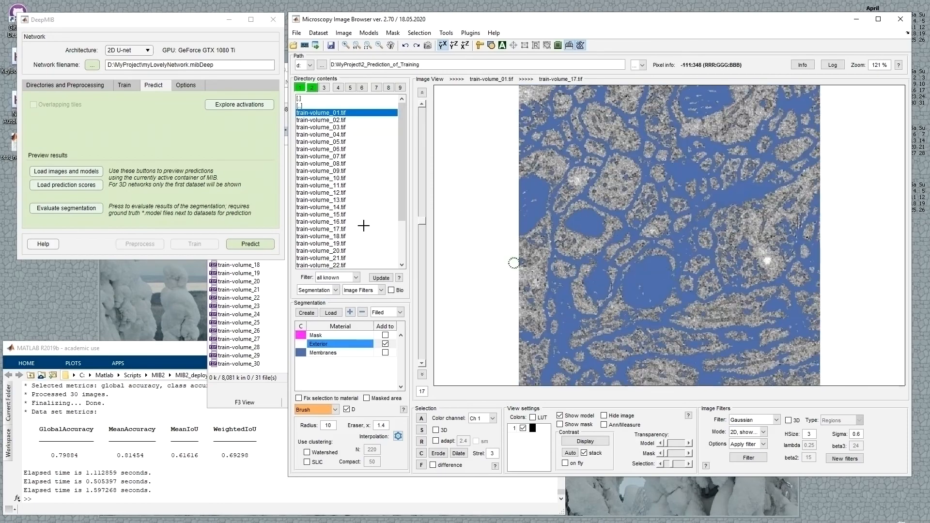
pyautogui.click(156, 137)
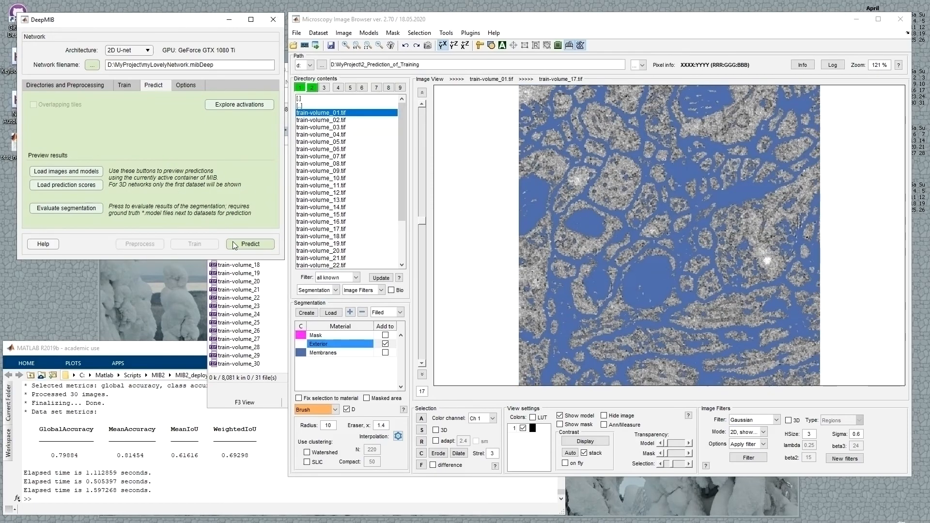
# Switch to Total Commander and go to the folder D:\MyProject2\Cardona
pyautogui.hotkey('alt', 'Tab')
pyautogui.press('Return')
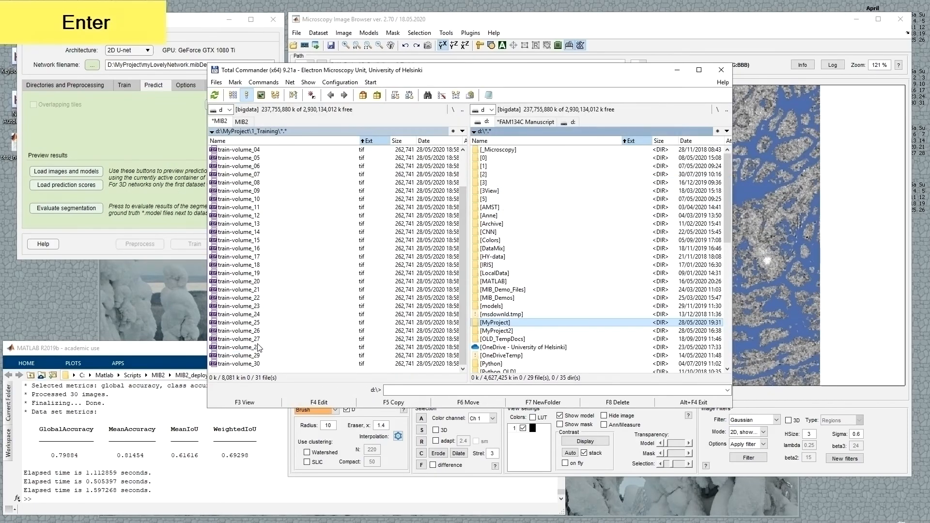
pyautogui.press('Down')
pyautogui.press('Return')
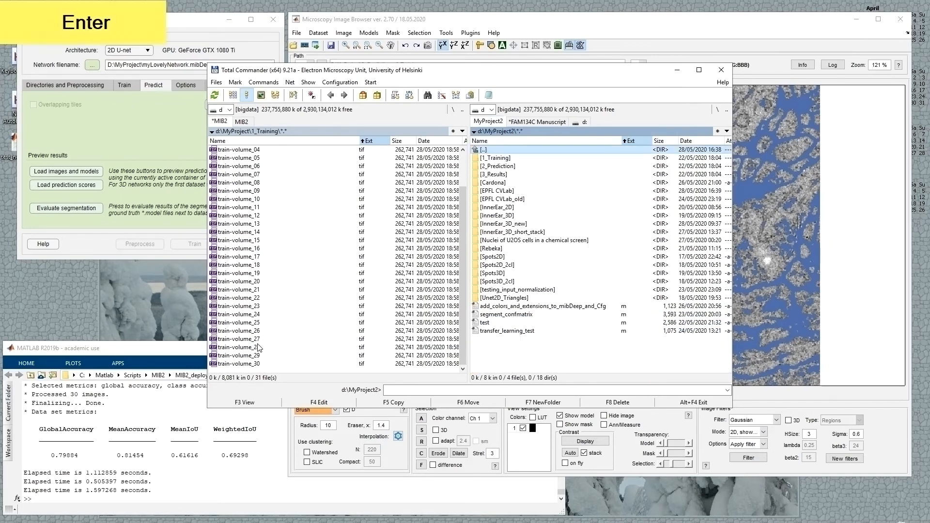
pyautogui.press('Down')
pyautogui.press('Down')
pyautogui.press('Down')
pyautogui.press('Down')
pyautogui.press('Return')
# Copy the network file valid_508px_64pat.mibDeep from the Cardona folder into D:\MyProject
pyautogui.press('Down')
pyautogui.press('Down')
pyautogui.press('Down')
pyautogui.press('Down')
pyautogui.press('Down')
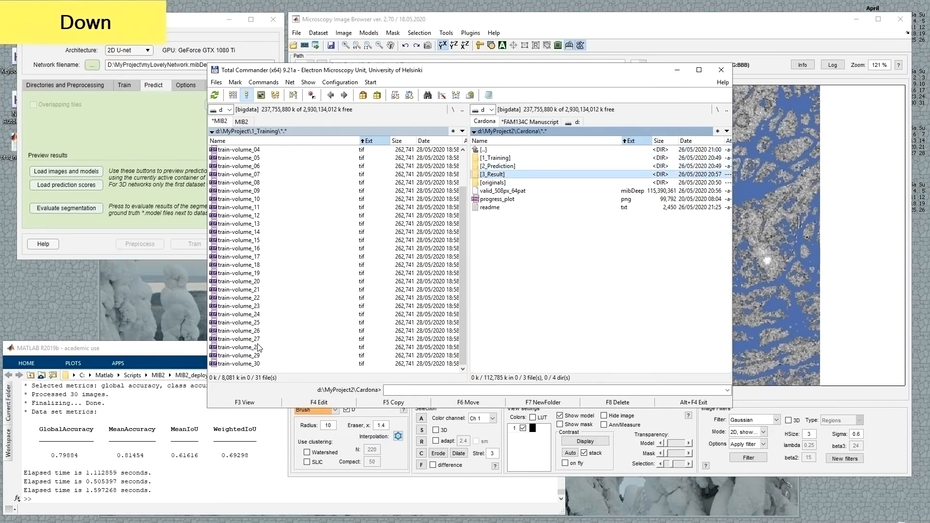
pyautogui.press('Tab')
pyautogui.press('Return')
pyautogui.press('Tab')
pyautogui.press('F5')
pyautogui.press('Return')
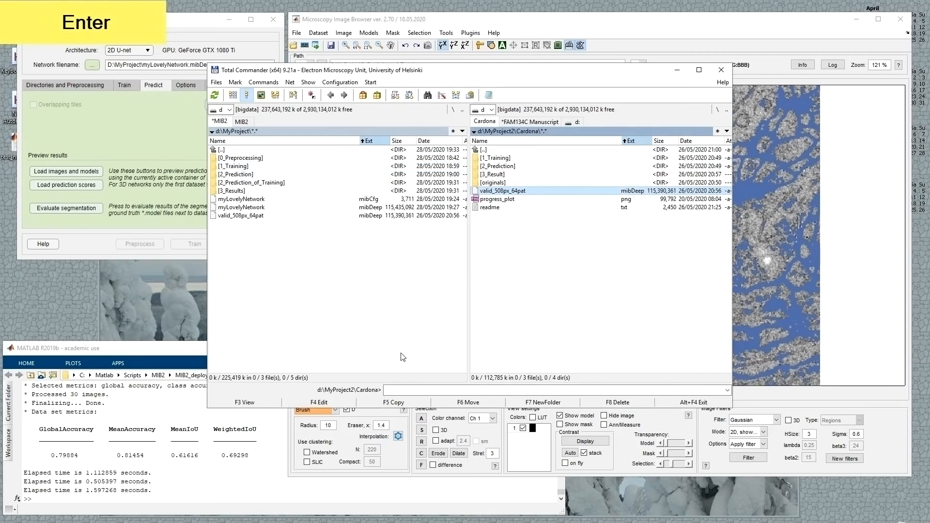
# View the training progress image progress_plot.png in the Cardona folder and close it
pyautogui.click(506, 199)
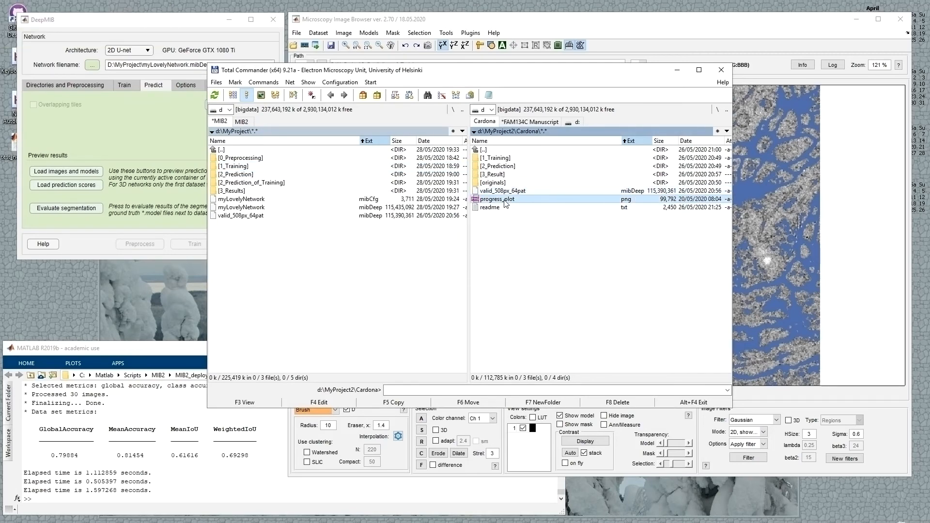
pyautogui.press('Return')
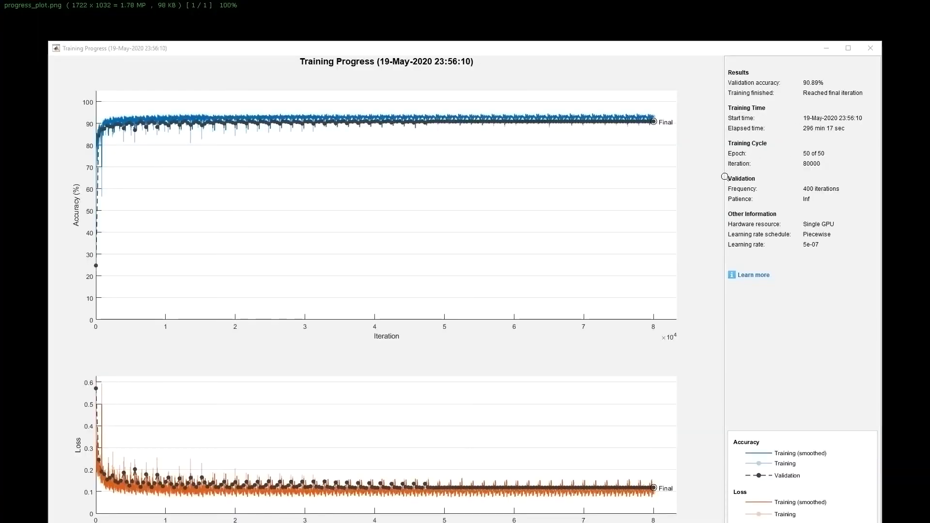
pyautogui.press('Escape')
# In DeepMIB, load the network file valid_508px_64pat.mibDeep from MyProject
pyautogui.click(154, 138)
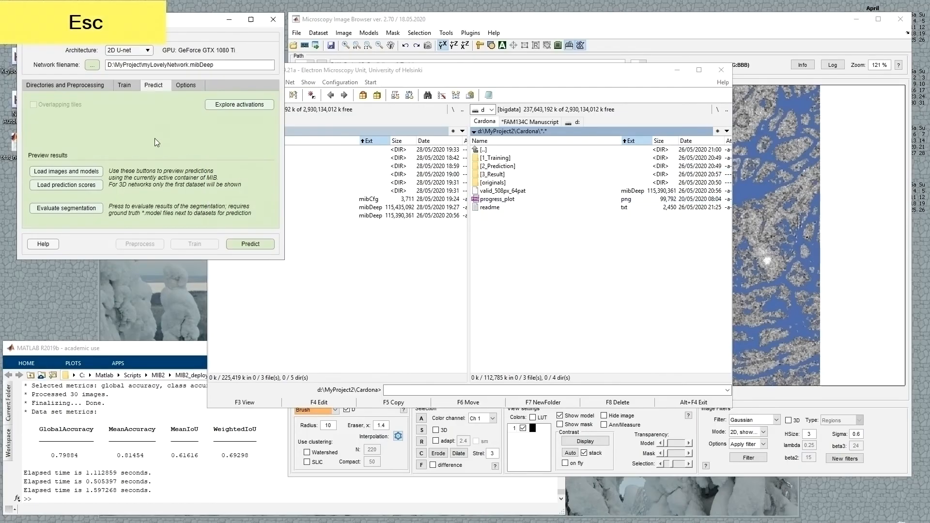
pyautogui.click(92, 65)
pyautogui.click(417, 155)
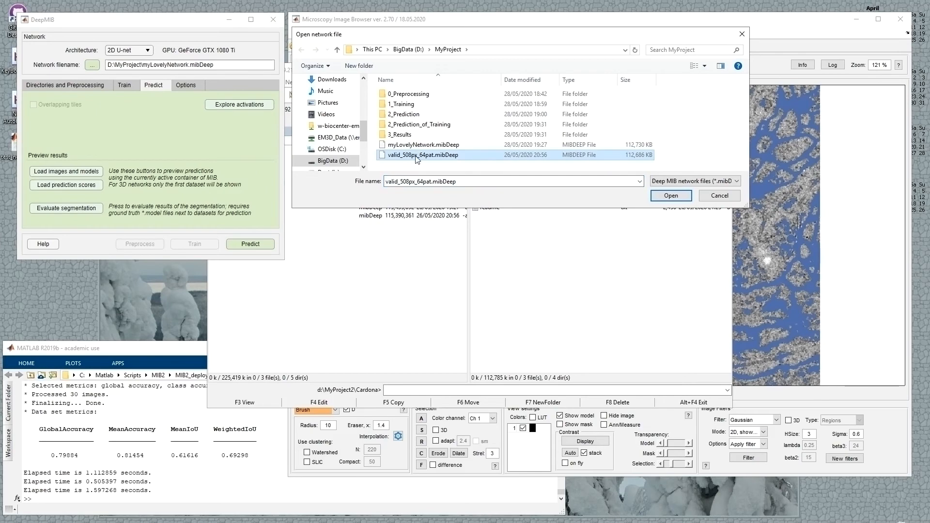
pyautogui.doubleClick(416, 156)
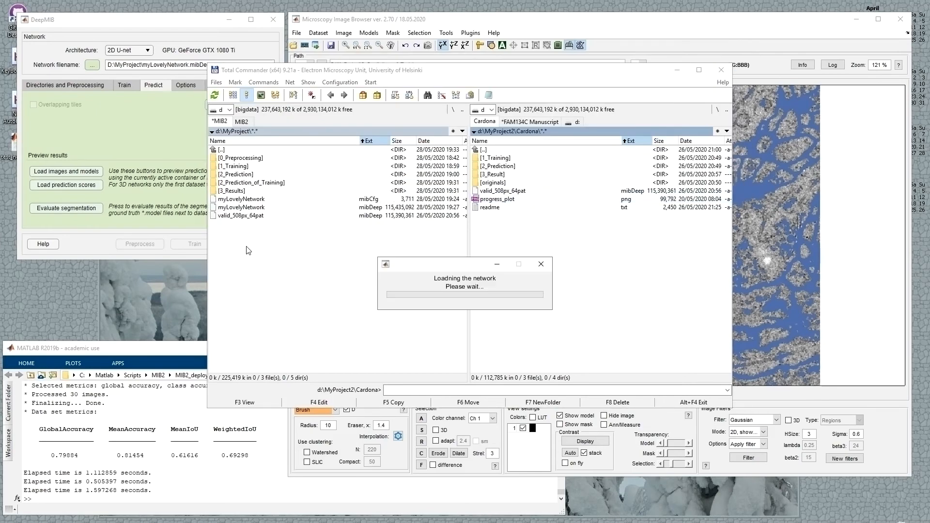
# Set the directory with images for prediction to D:\MyProject\2_Prediction and try to preprocess the images
pyautogui.click(75, 86)
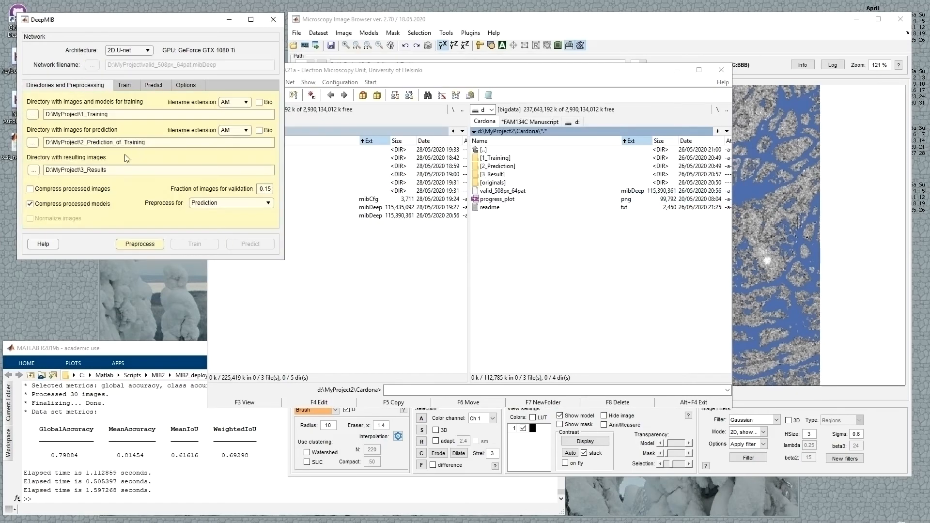
pyautogui.moveTo(112, 142); pyautogui.dragTo(249, 156)
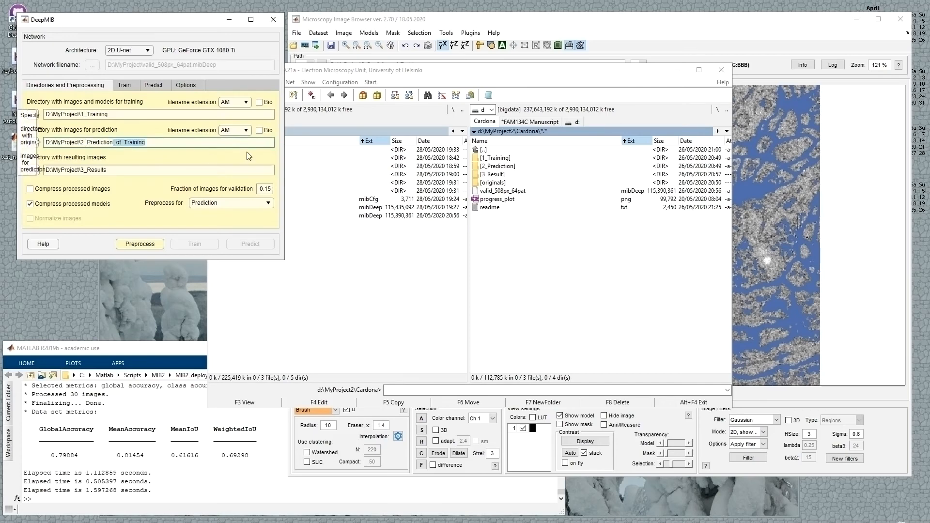
pyautogui.press('BackSpace')
pyautogui.press('Return')
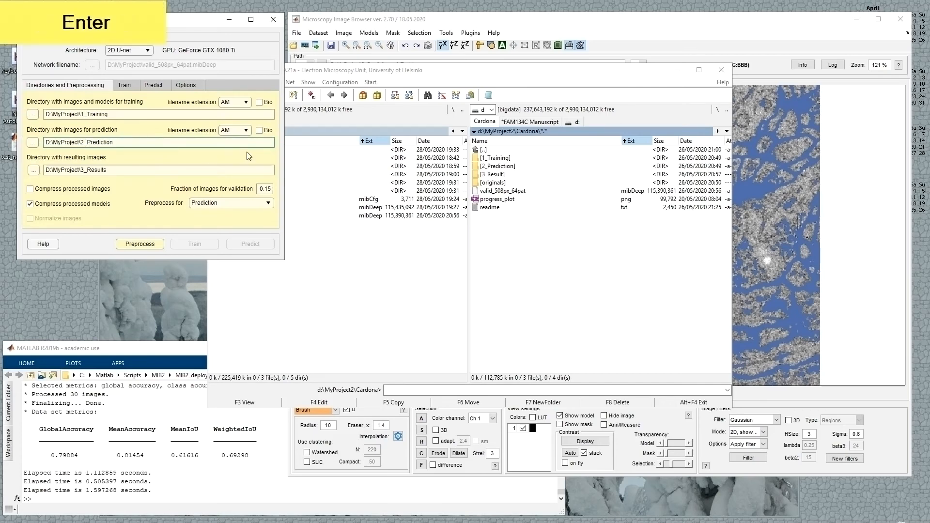
pyautogui.click(152, 244)
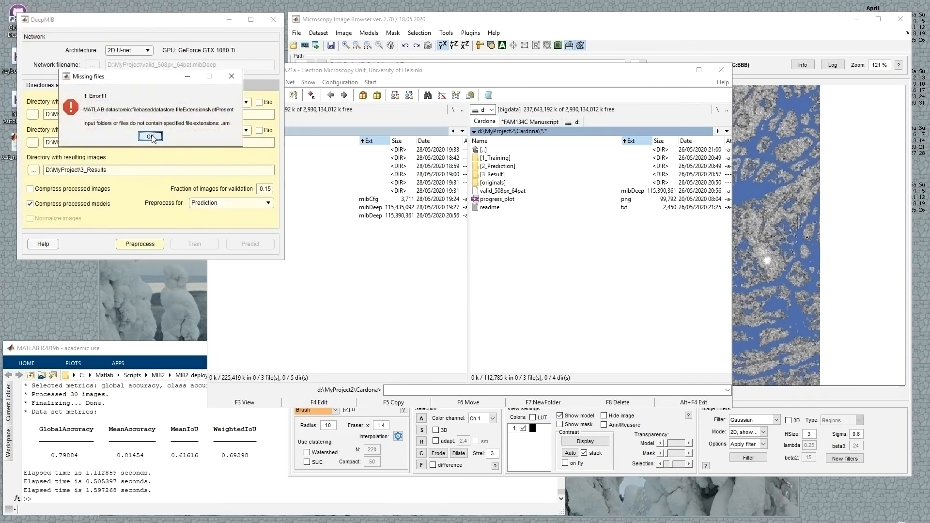
pyautogui.click(150, 136)
# Set the filename extension to TIF for both the prediction images and the training images
pyautogui.click(239, 131)
pyautogui.scroll(-5, 245, 213)
pyautogui.scroll(-4, 249, 233)
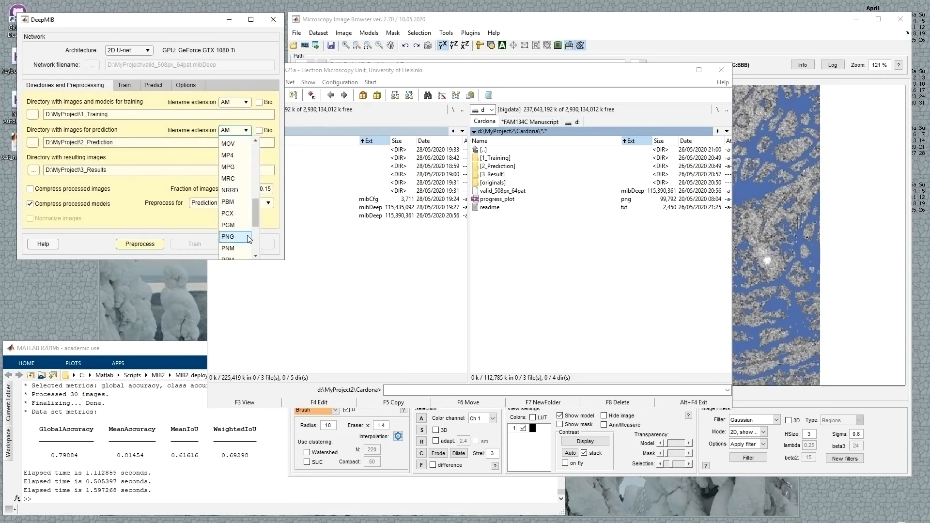
pyautogui.click(245, 233)
pyautogui.click(246, 102)
pyautogui.scroll(-3, 231, 218)
pyautogui.scroll(-6, 233, 228)
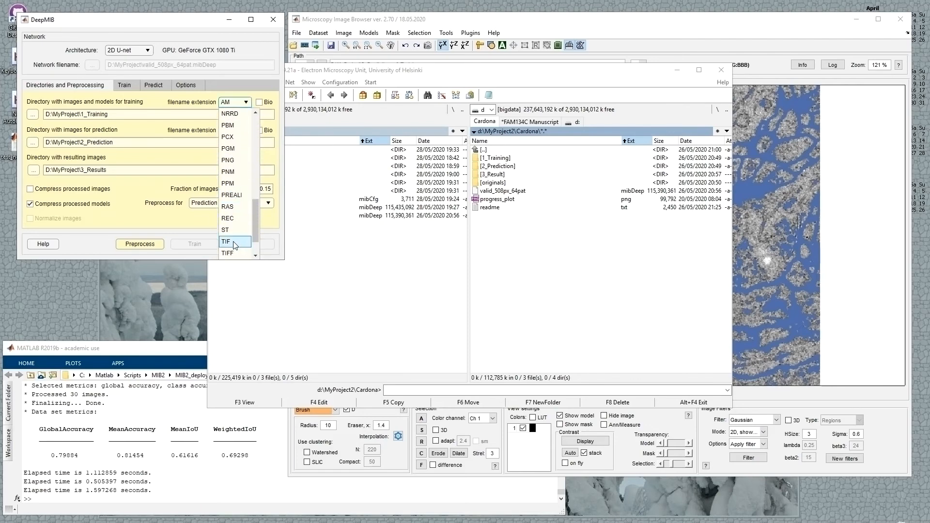
pyautogui.click(235, 243)
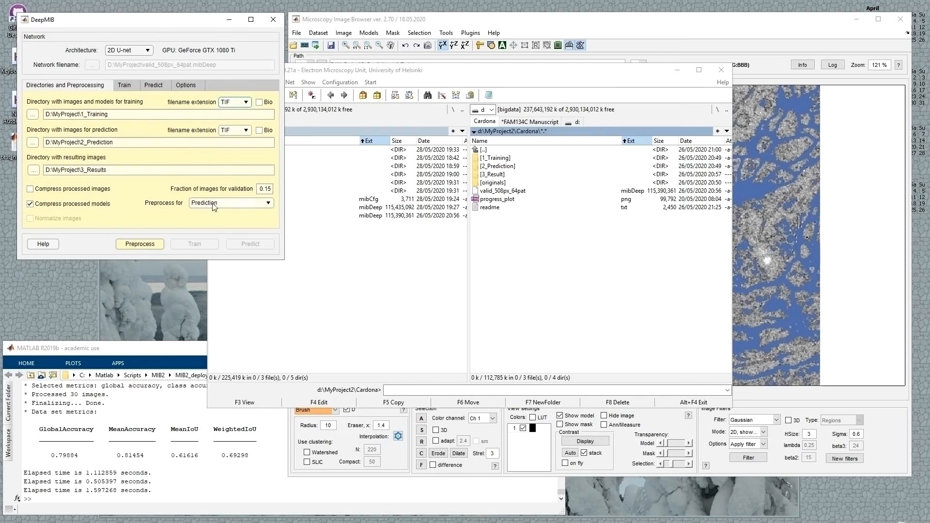
# Preprocess the images for prediction and run the prediction with the valid_508px_64pat network
pyautogui.click(140, 244)
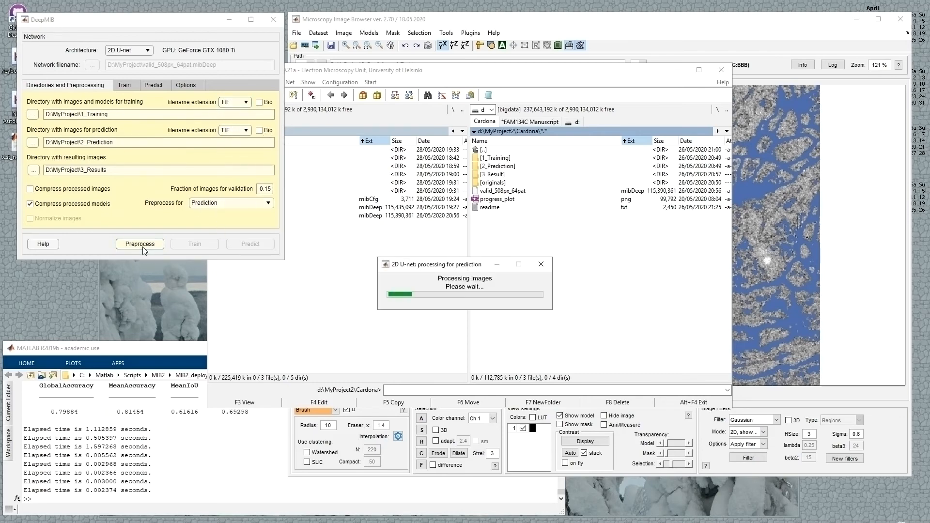
pyautogui.click(153, 84)
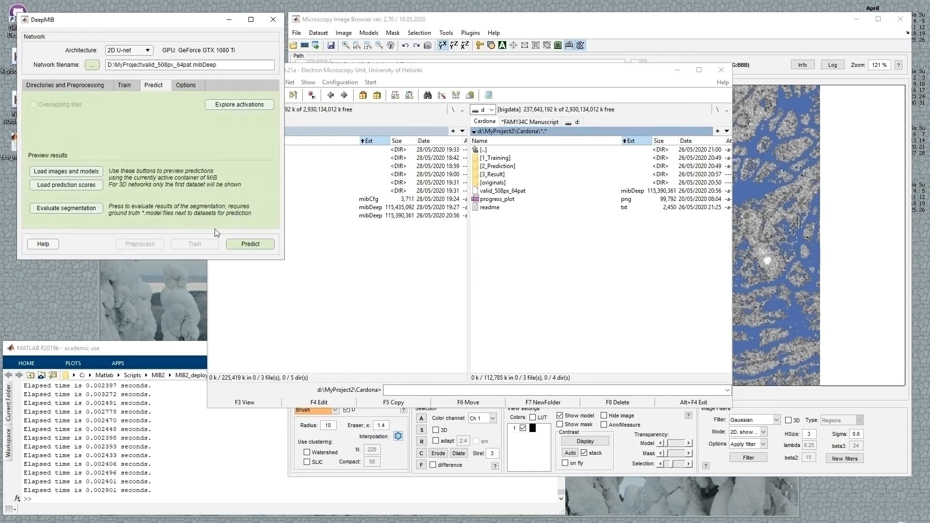
pyautogui.click(251, 244)
pyautogui.click(136, 134)
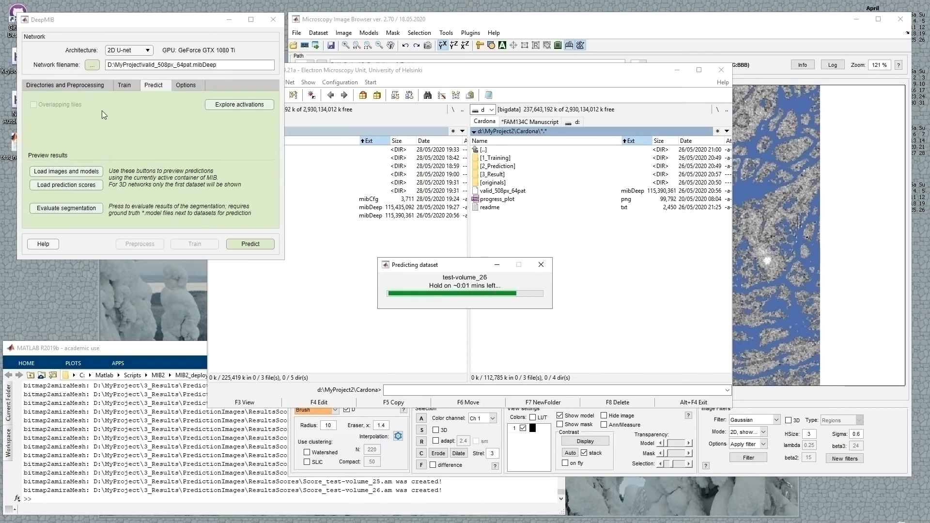
# Set the network padding to same and enable overlapping tiles for prediction
pyautogui.click(127, 87)
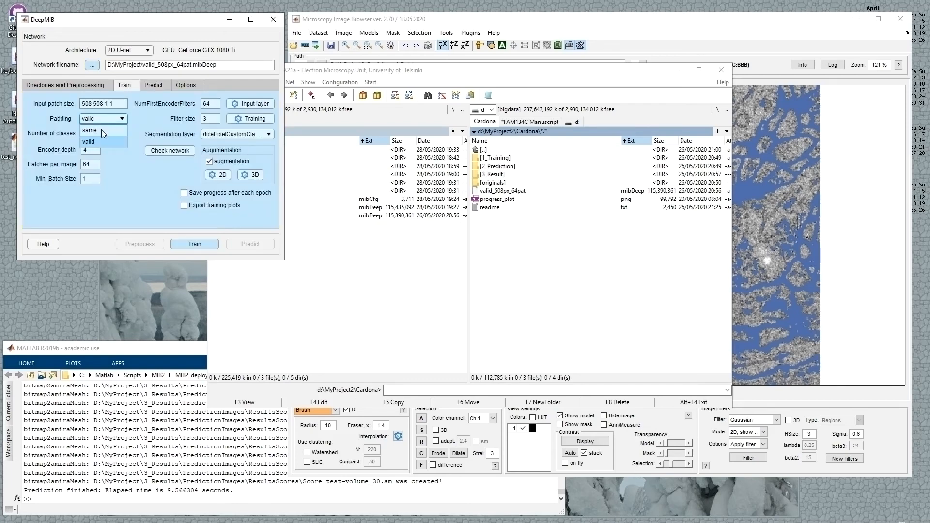
pyautogui.click(153, 86)
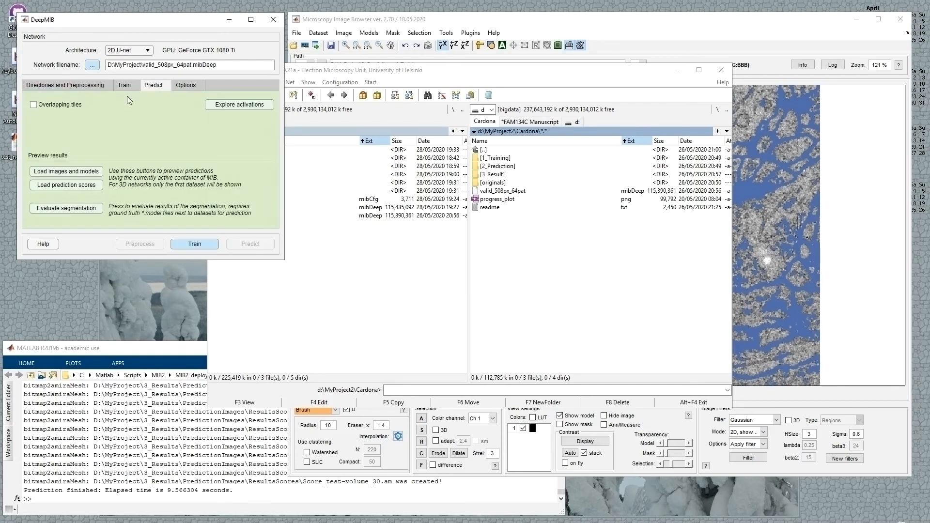
pyautogui.click(42, 104)
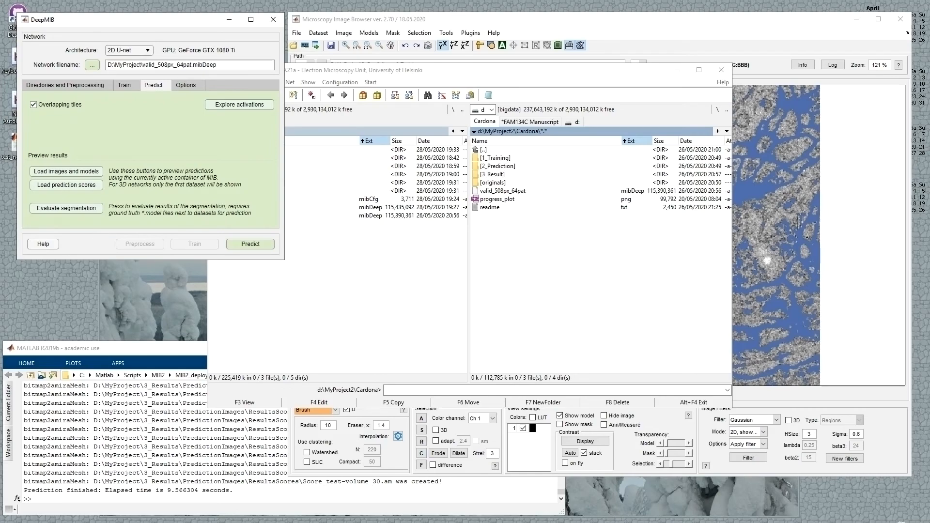
# Examine the Deep MIB help section comparing prediction scores for valid and same padding, with and without overlapping tiles
pyautogui.scroll(-10, 519, 236)
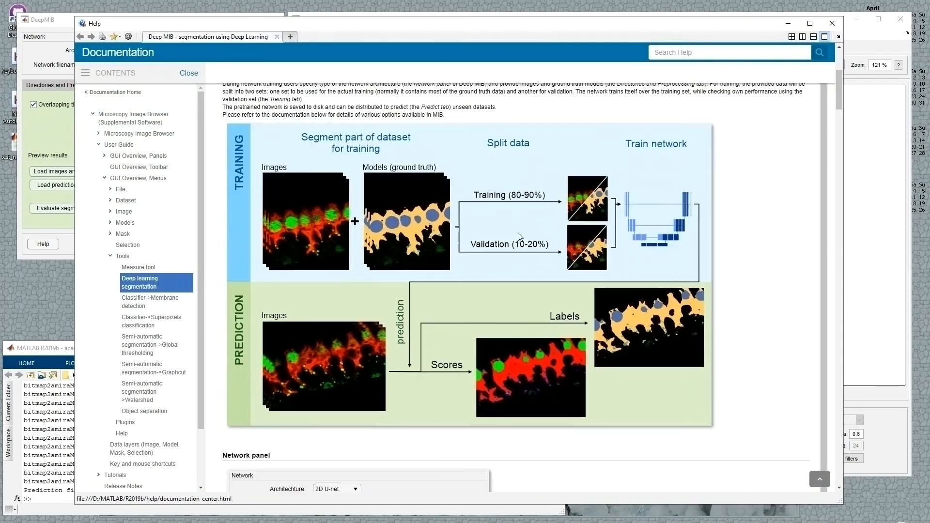
pyautogui.scroll(-20, 518, 236)
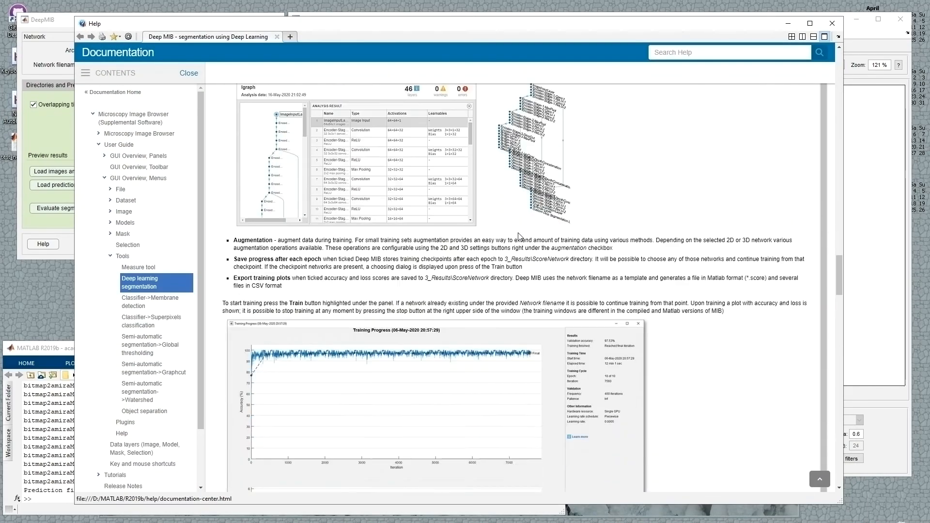
pyautogui.scroll(-15, 519, 237)
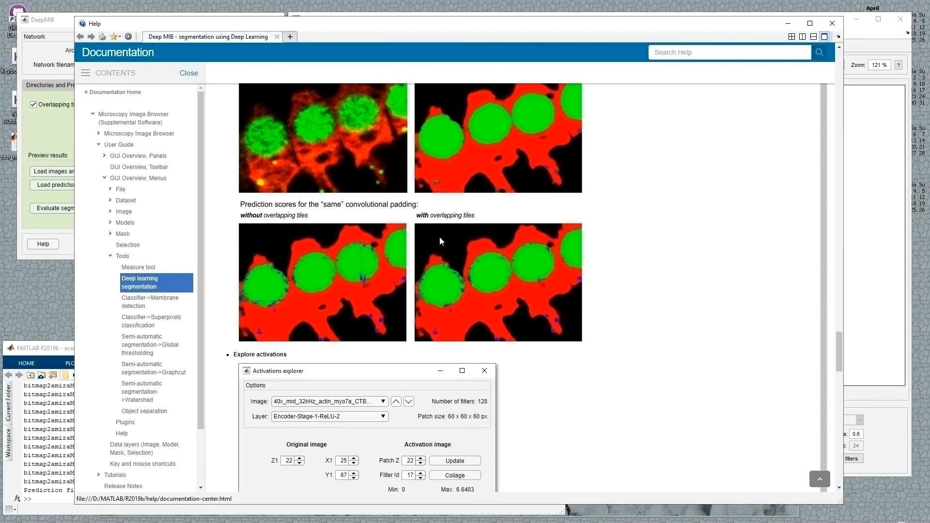
pyautogui.scroll(4, 356, 352)
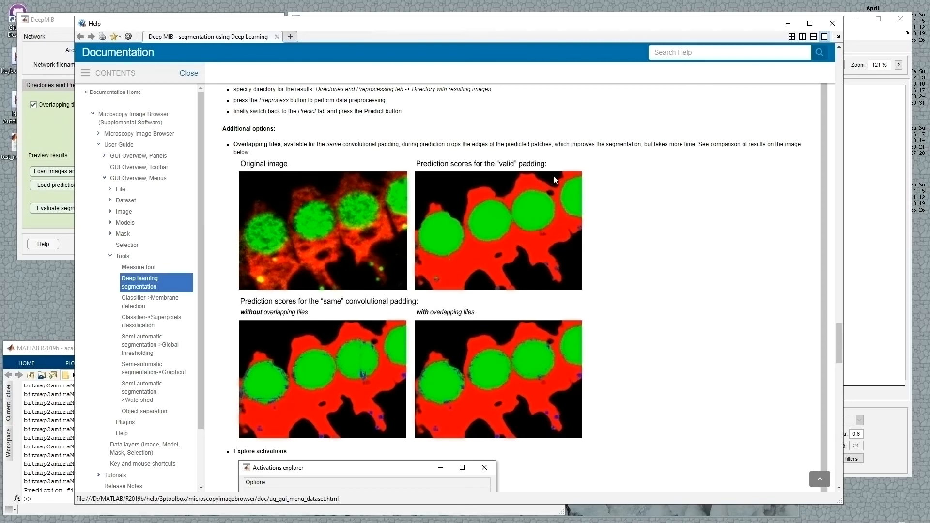
pyautogui.click(787, 23)
# Load the prediction images with their segmentation models and browse through the slices to examine the predicted membranes
pyautogui.click(66, 171)
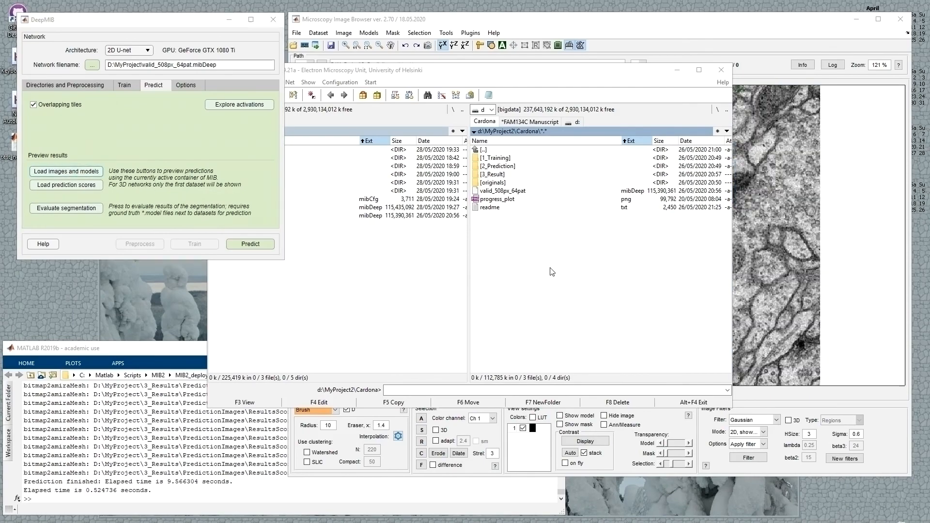
pyautogui.scroll(-13, 758, 274)
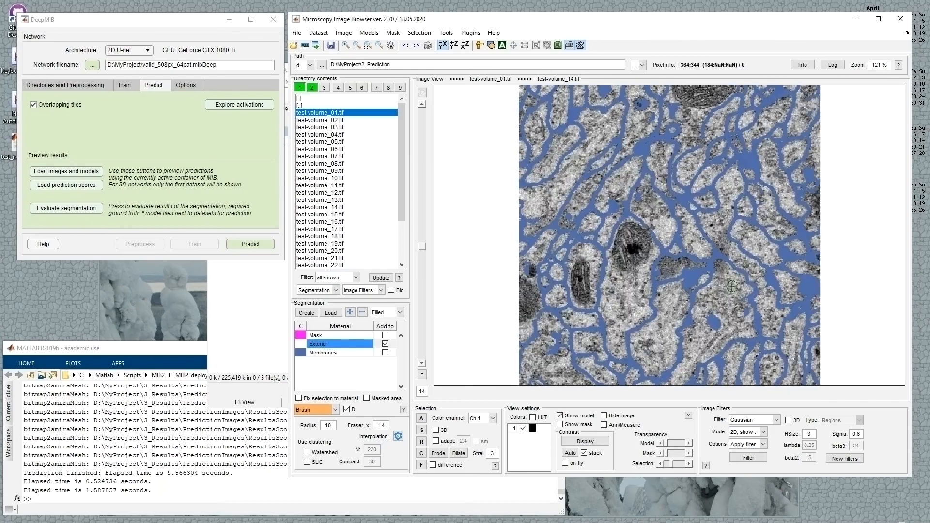
pyautogui.scroll(-5, 733, 286)
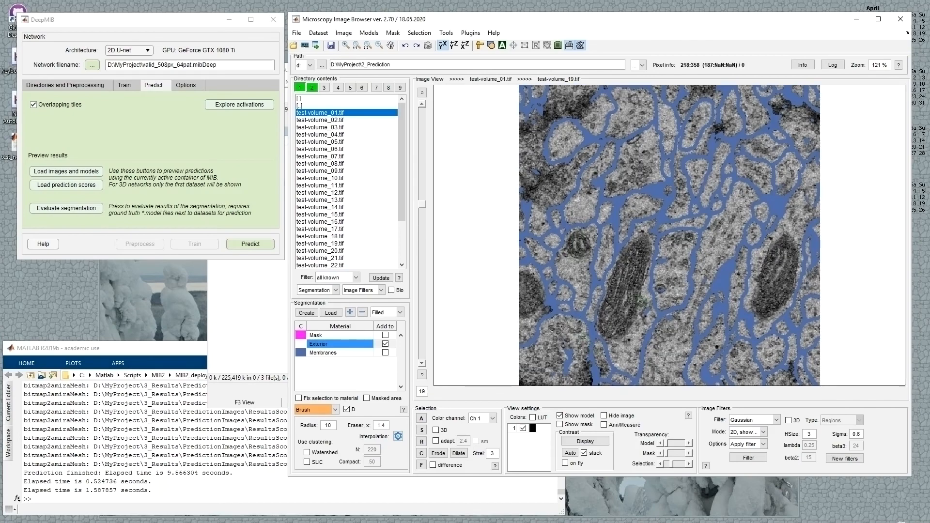
pyautogui.scroll(1, 710, 259)
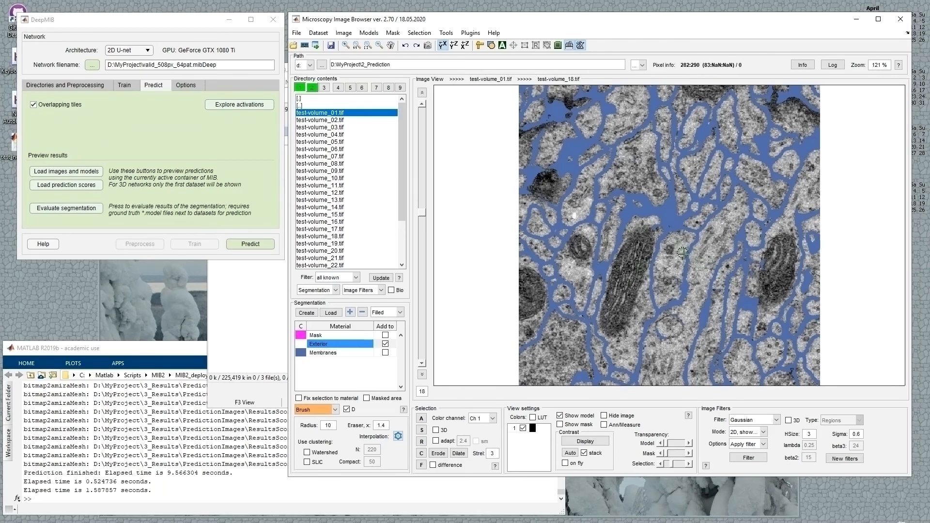
pyautogui.scroll(-1, 681, 251)
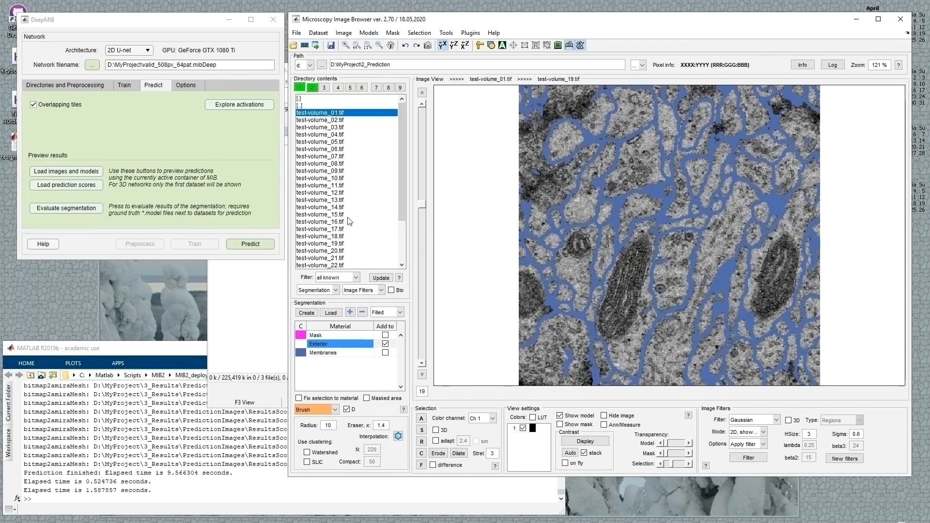
pyautogui.click(174, 141)
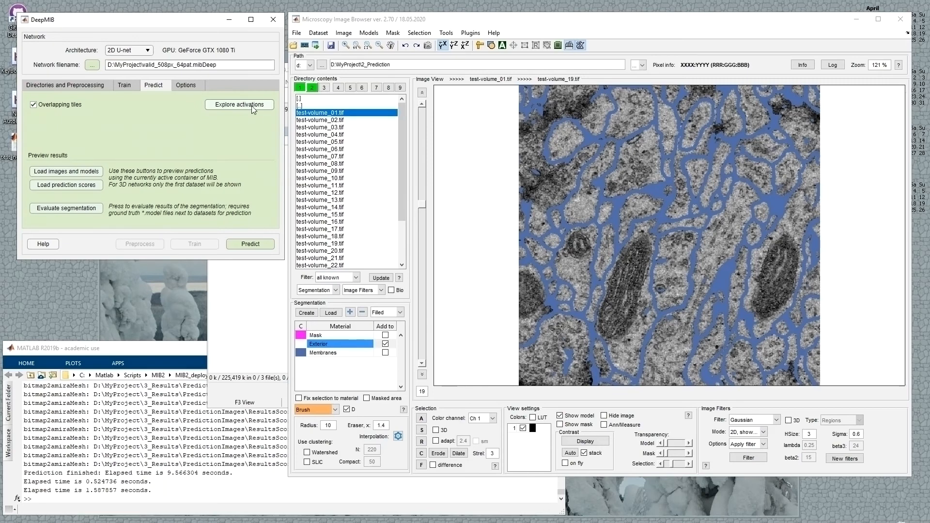
# Explore the network activations and choose test-volume_21 as the image
pyautogui.click(230, 105)
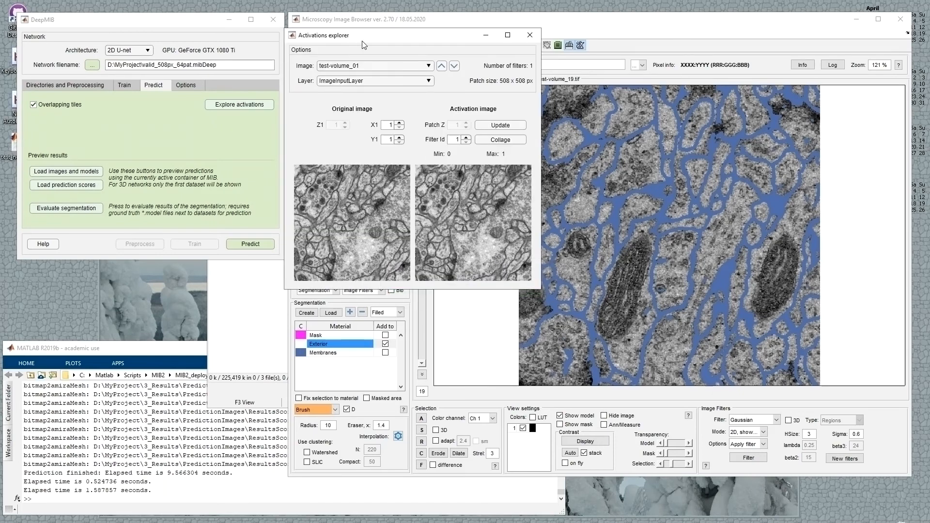
pyautogui.moveTo(362, 41); pyautogui.dragTo(379, 44)
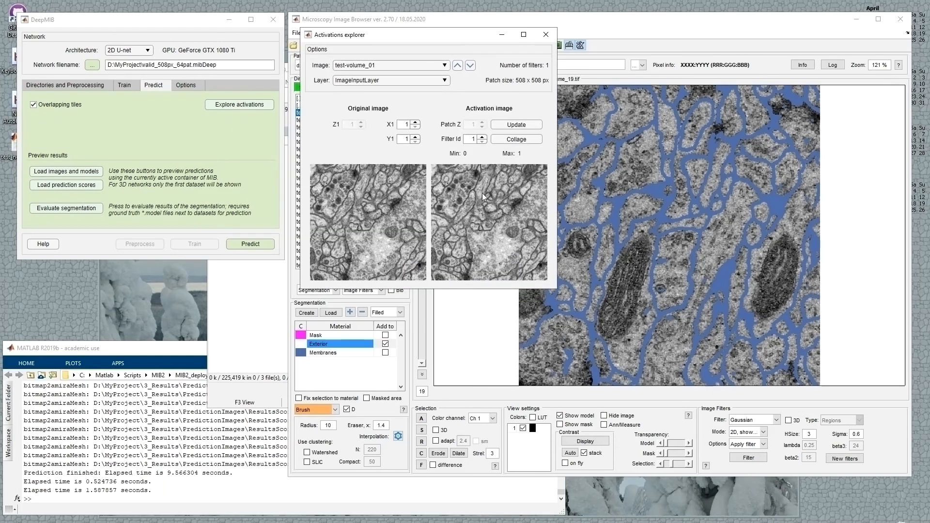
pyautogui.click(364, 66)
pyautogui.scroll(-4, 387, 198)
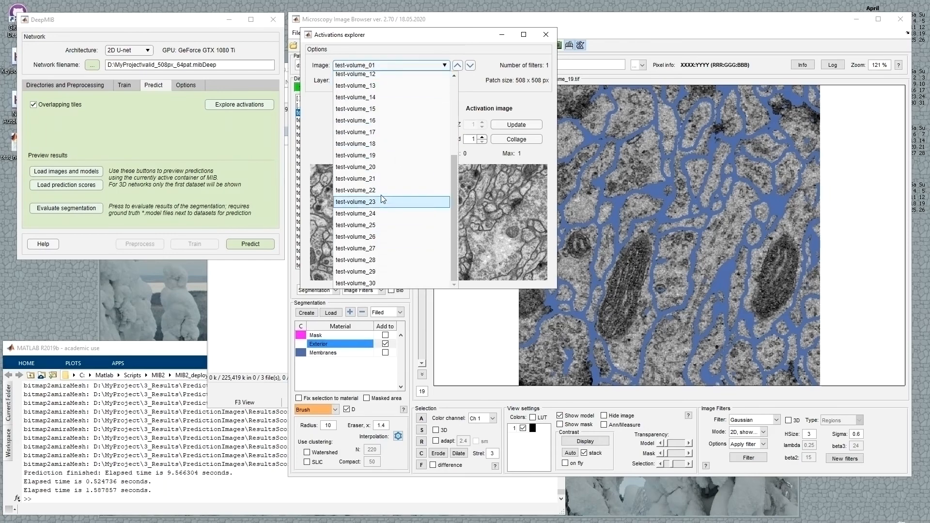
pyautogui.click(373, 178)
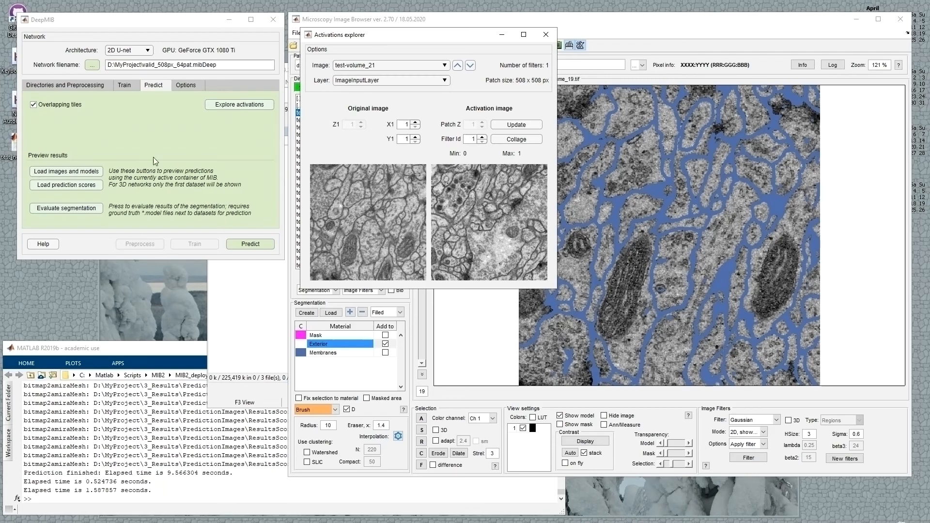
# Check the training input patch size and try shifting the original image patch along X1 and Y1
pyautogui.click(124, 86)
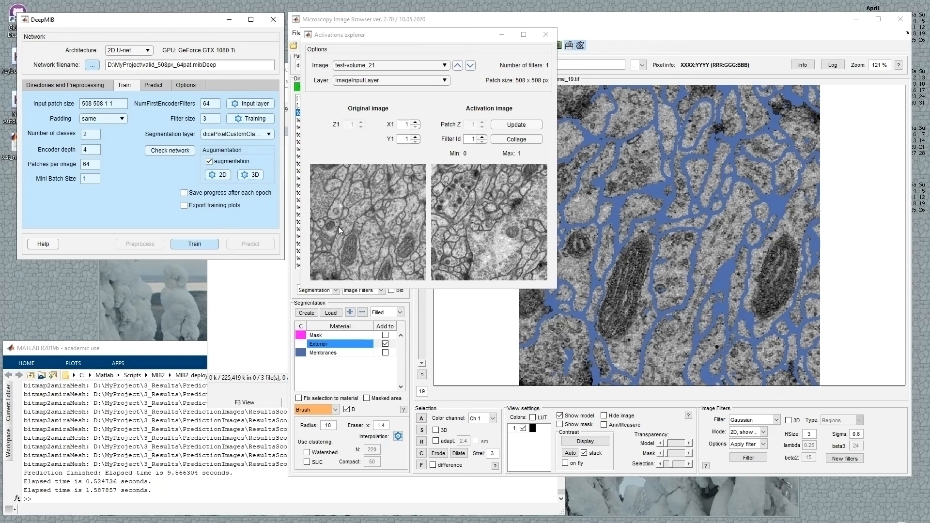
pyautogui.click(417, 122)
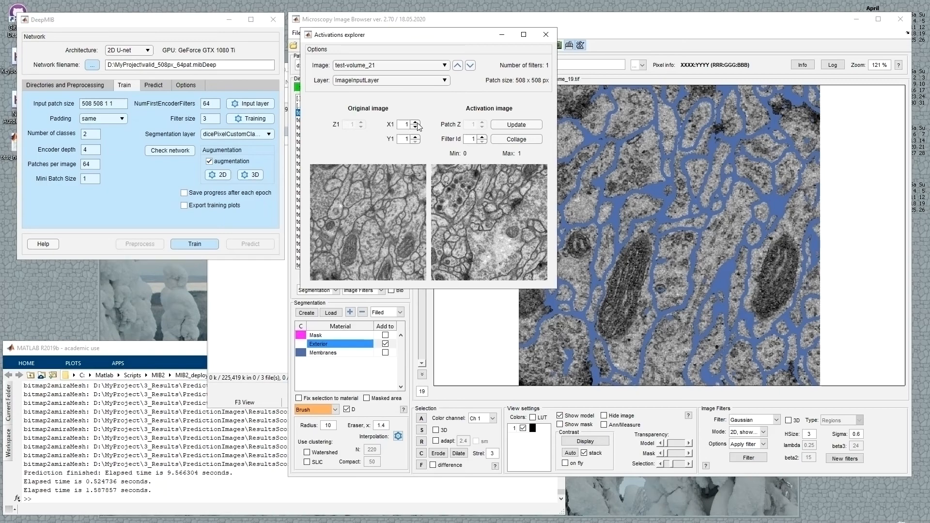
pyautogui.click(417, 122)
pyautogui.click(417, 123)
pyautogui.click(417, 122)
pyautogui.click(416, 126)
pyautogui.click(416, 127)
pyautogui.click(416, 127)
pyautogui.click(415, 126)
pyautogui.click(416, 137)
pyautogui.click(416, 137)
pyautogui.click(415, 137)
pyautogui.click(416, 137)
pyautogui.click(414, 141)
pyautogui.click(414, 140)
pyautogui.click(414, 141)
pyautogui.click(414, 141)
# Review the data normalization settings of the input layer and dismiss them without changes
pyautogui.click(145, 195)
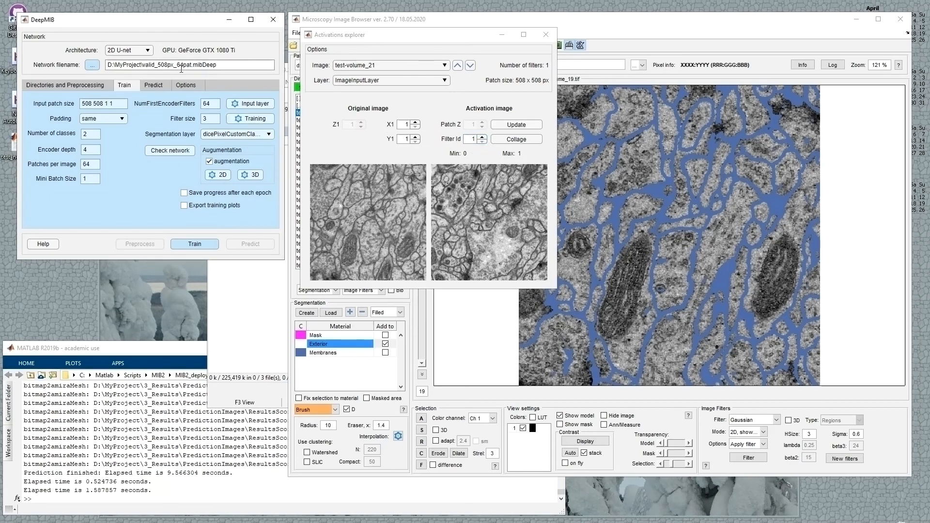
pyautogui.click(253, 104)
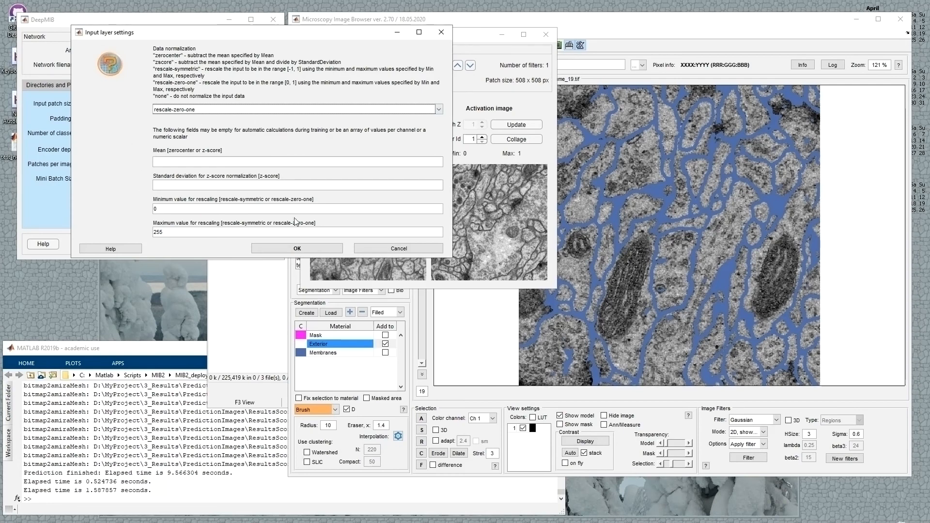
pyautogui.click(385, 247)
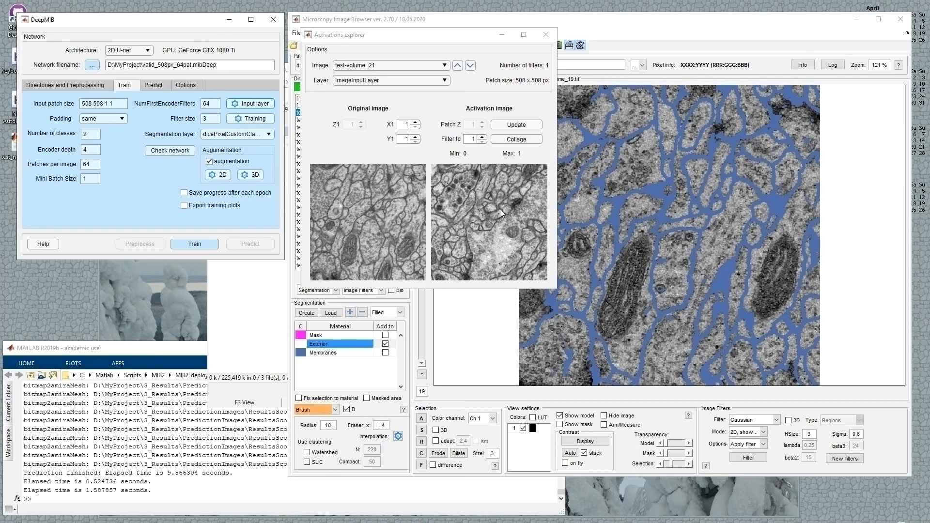
# Show the activations of layer Encoder-Stage-1-ReLU-2 and step through its filters up to filter 22
pyautogui.click(394, 81)
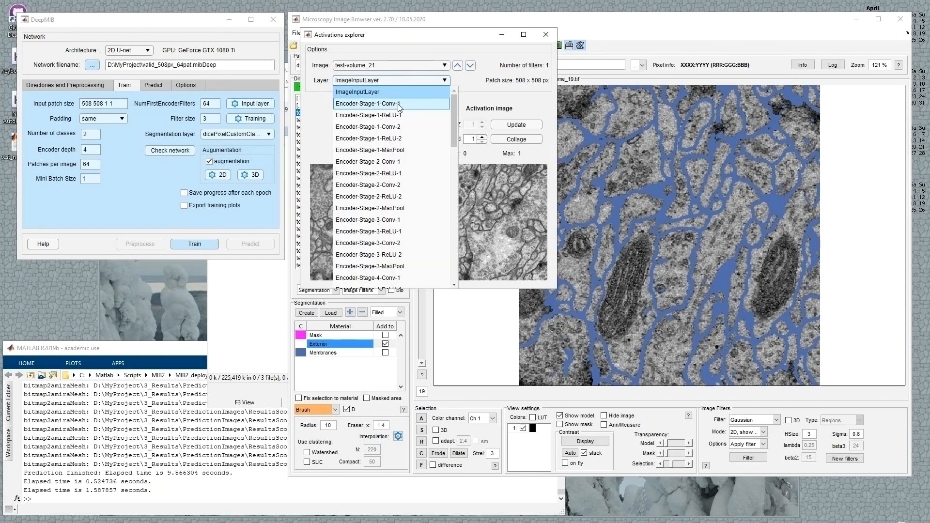
pyautogui.click(397, 139)
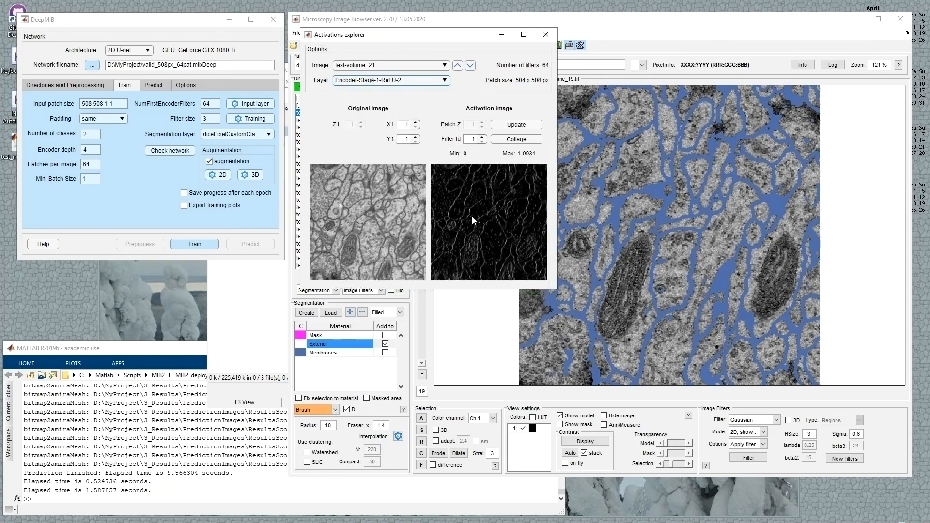
pyautogui.click(480, 137)
pyautogui.click(481, 137)
pyautogui.click(481, 137)
pyautogui.click(481, 137)
pyautogui.click(481, 137)
pyautogui.click(481, 137)
pyautogui.click(481, 137)
pyautogui.click(481, 138)
pyautogui.click(482, 138)
pyautogui.click(481, 137)
pyautogui.click(481, 137)
pyautogui.click(481, 137)
pyautogui.click(482, 137)
pyautogui.click(481, 137)
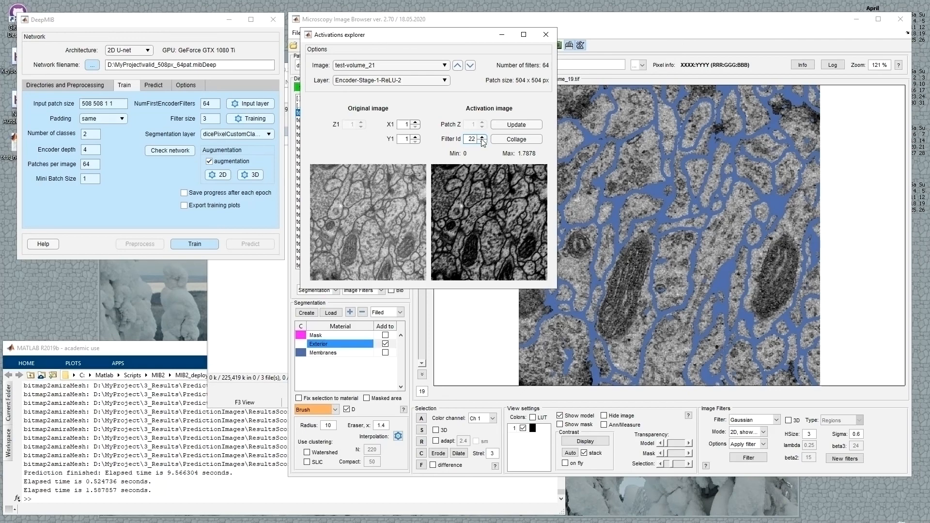
# Show the activations of the Final-ConvolutionLayer, compare filters 1 and 2, and leave filter 2 displayed
pyautogui.click(411, 85)
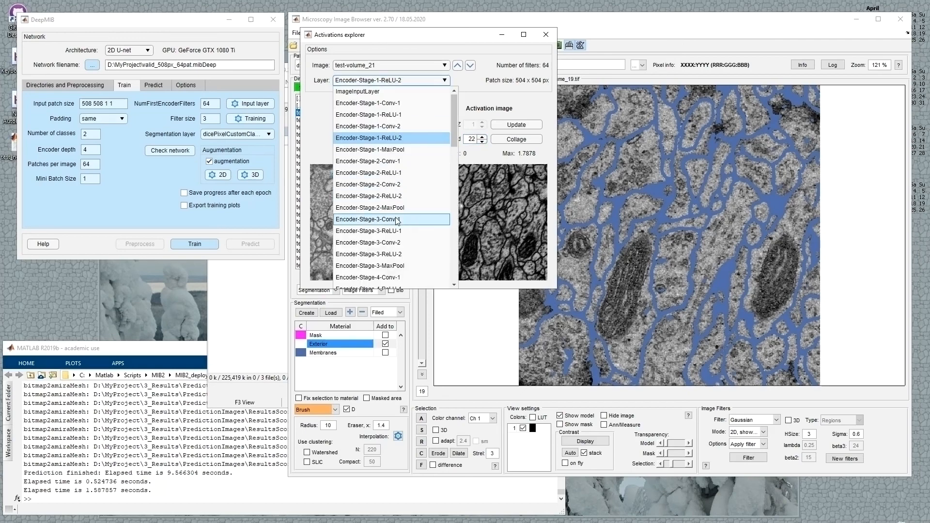
pyautogui.scroll(-6, 391, 224)
pyautogui.scroll(-9, 391, 224)
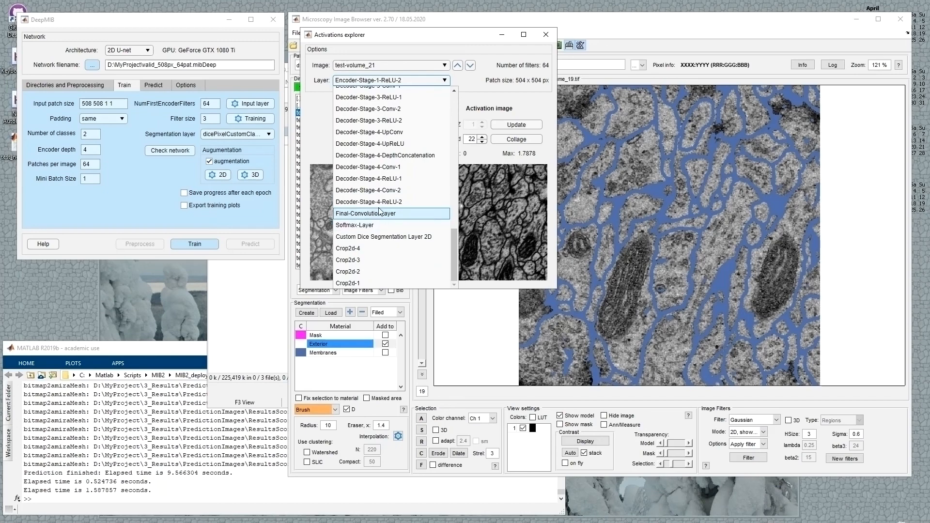
pyautogui.click(380, 213)
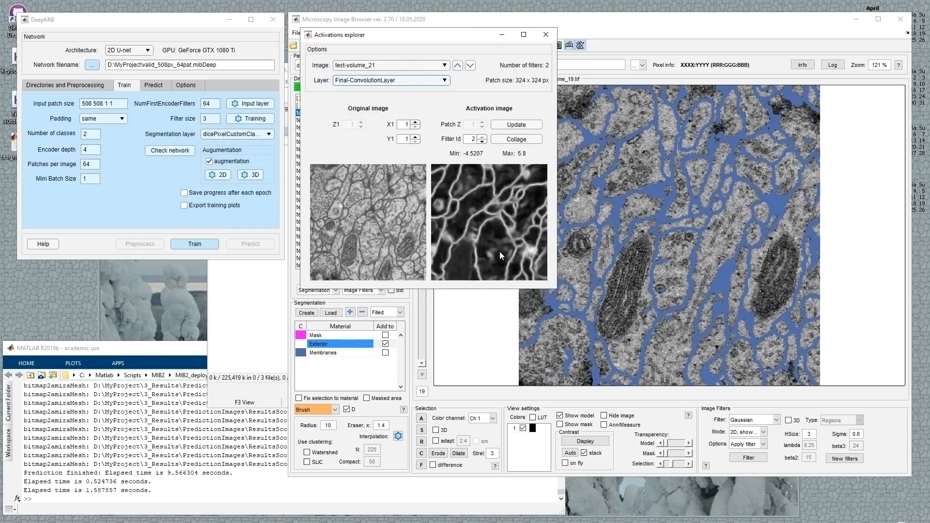
pyautogui.click(483, 142)
pyautogui.click(483, 136)
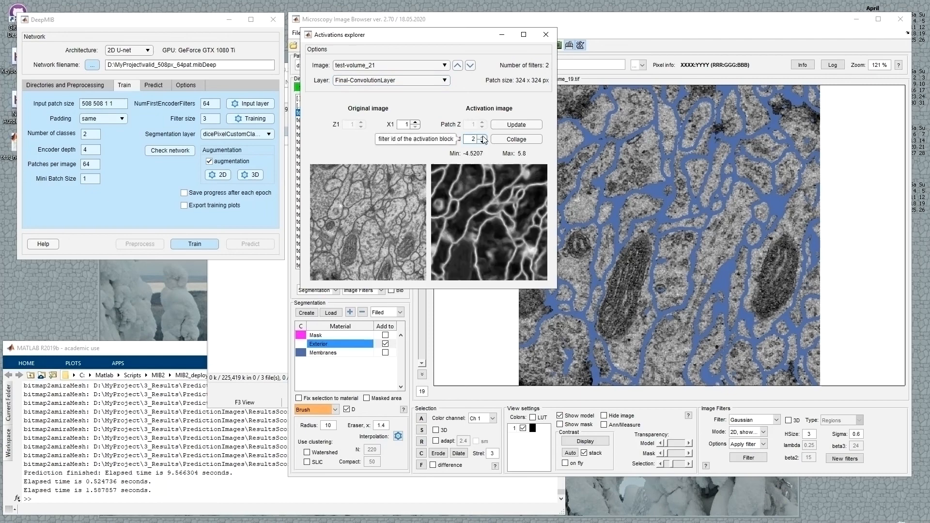
pyautogui.click(482, 143)
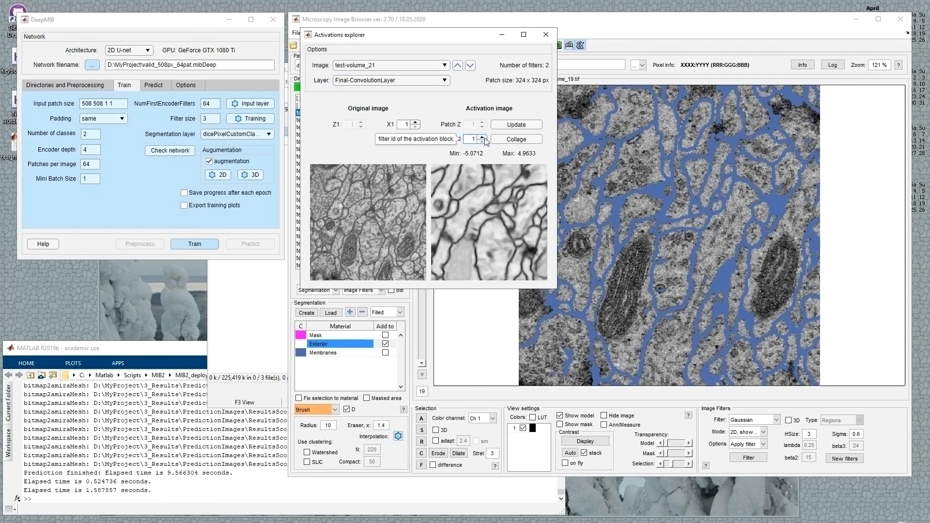
pyautogui.click(485, 137)
pyautogui.click(484, 142)
pyautogui.click(482, 137)
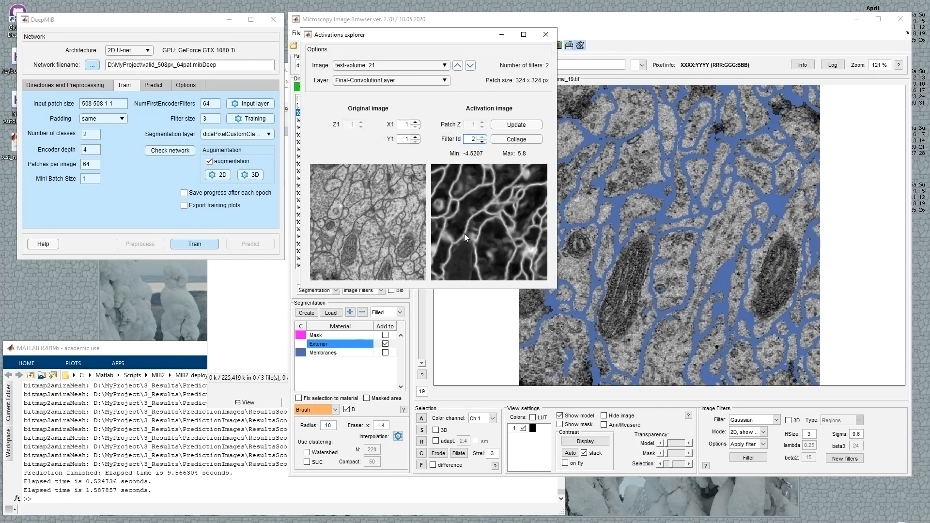
# Load the prediction scores, hide colour channel 1 so only channel 2 is displayed, and browse the score slices
pyautogui.moveTo(467, 35); pyautogui.dragTo(156, 254)
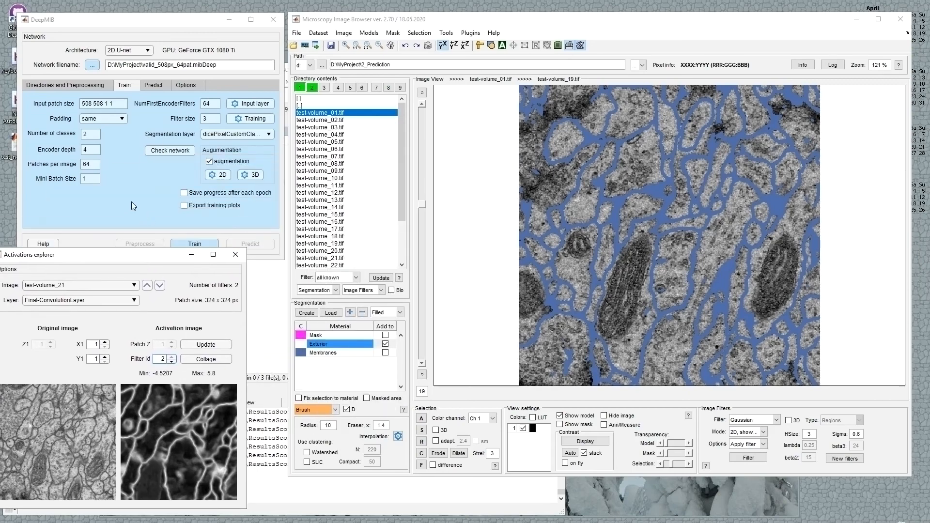
pyautogui.click(154, 86)
pyautogui.click(68, 185)
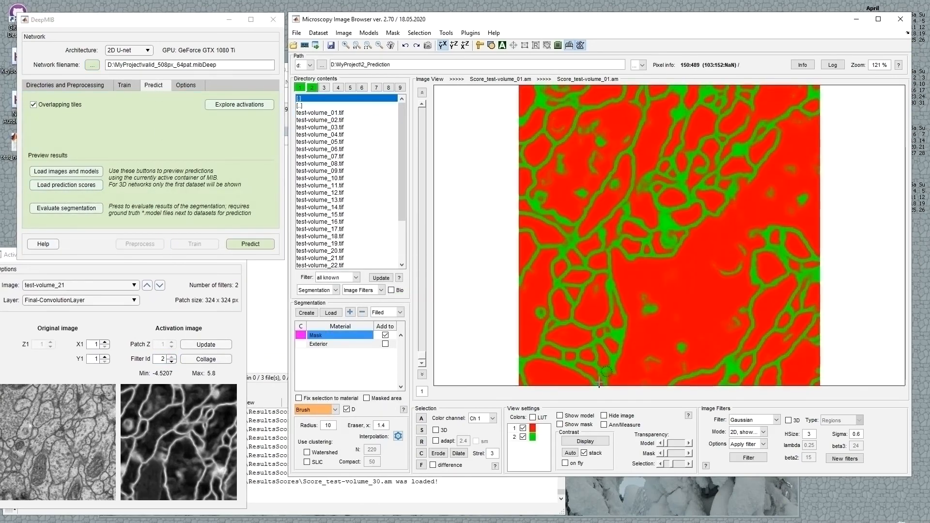
pyautogui.click(522, 428)
pyautogui.scroll(-11, 618, 332)
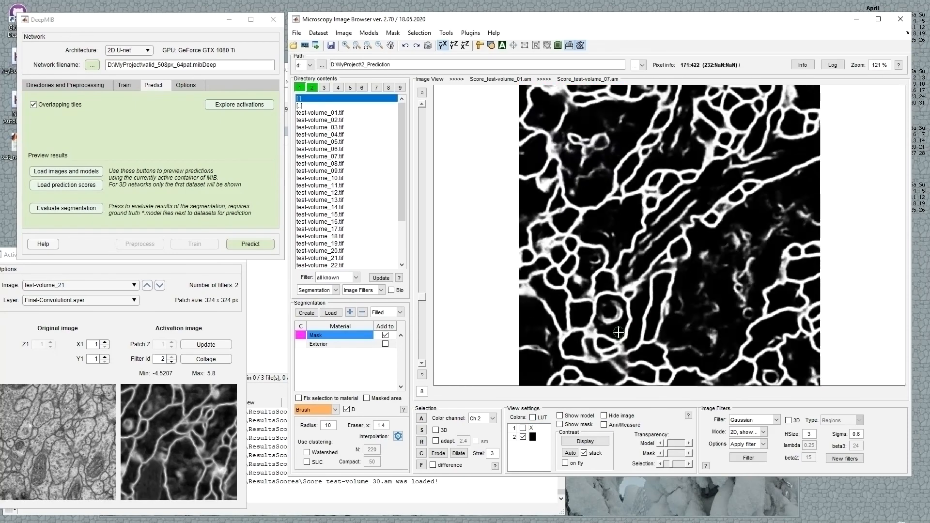
pyautogui.scroll(-3, 618, 332)
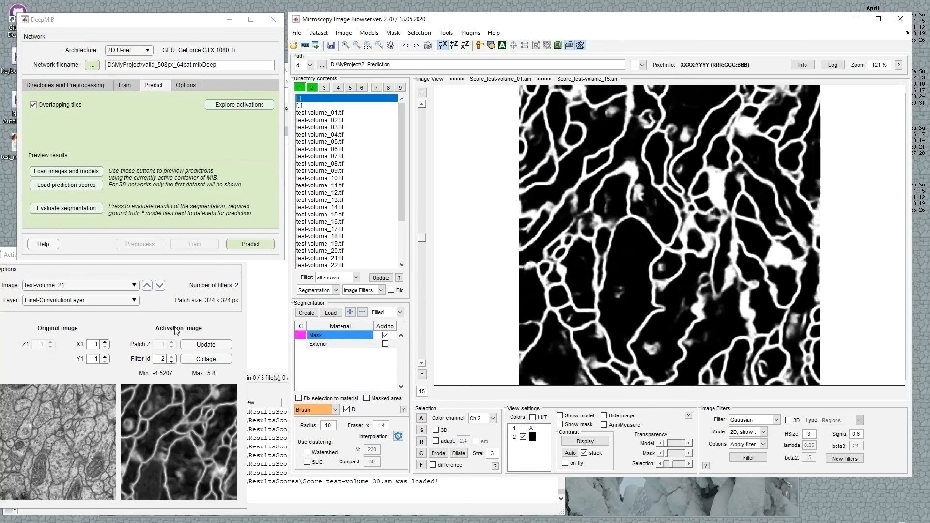
# Compare the prediction score of slice 21 with the Final-ConvolutionLayer activation image, placing the activations explorer nearer to it
pyautogui.click(114, 327)
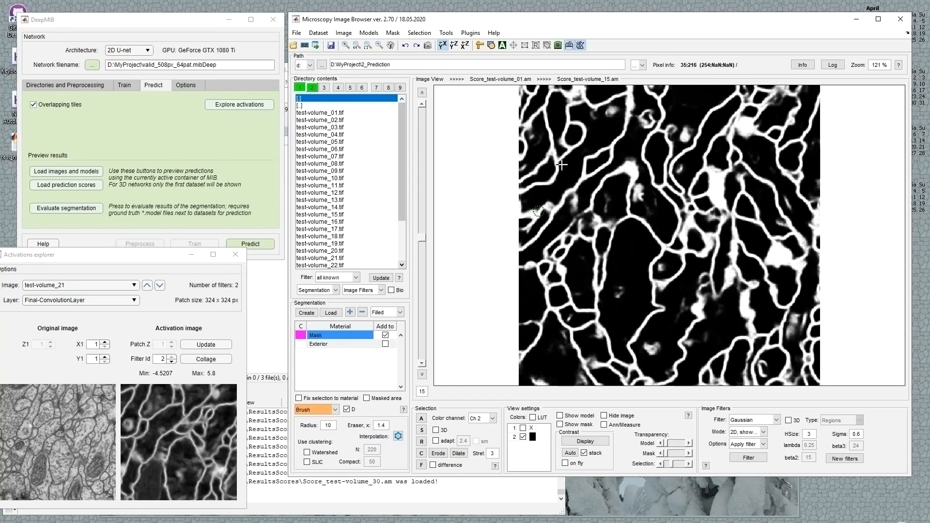
pyautogui.scroll(-6, 624, 204)
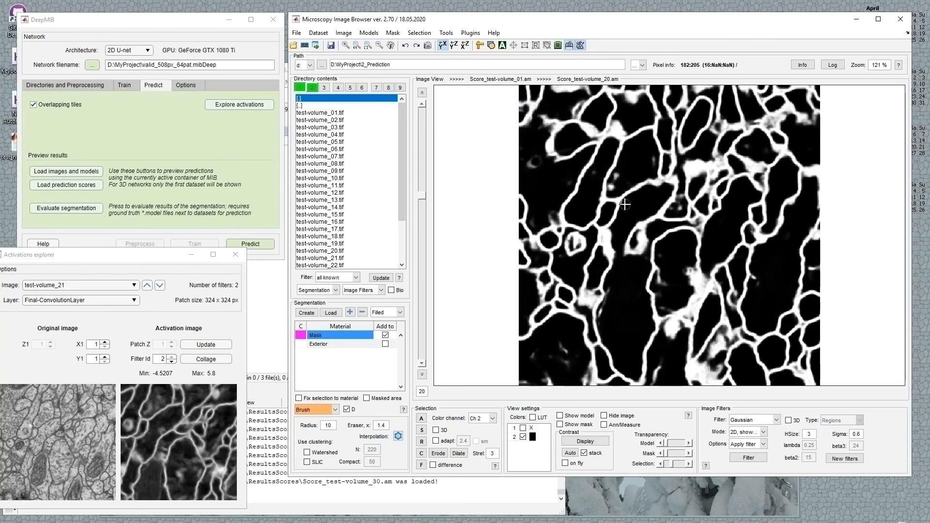
pyautogui.moveTo(164, 259); pyautogui.dragTo(286, 107)
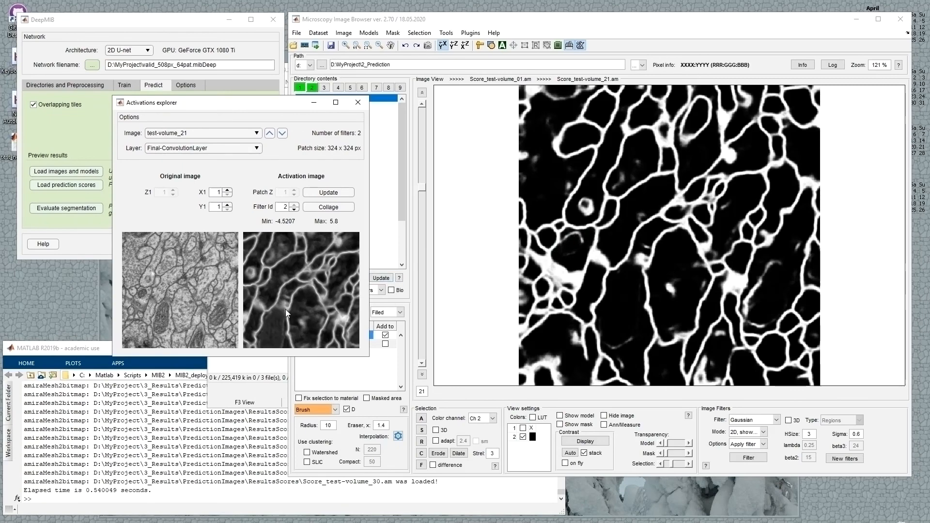
# Move the Activations explorer clear of the DeepMIB prediction settings and check its list of test images, keeping test-volume_21 selected
pyautogui.moveTo(227, 107); pyautogui.dragTo(186, 228)
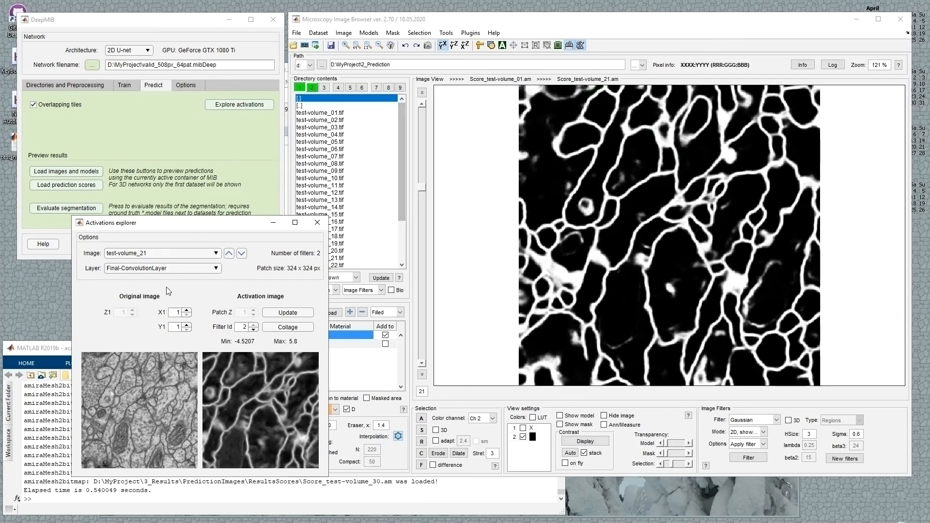
pyautogui.click(585, 239)
pyautogui.click(162, 425)
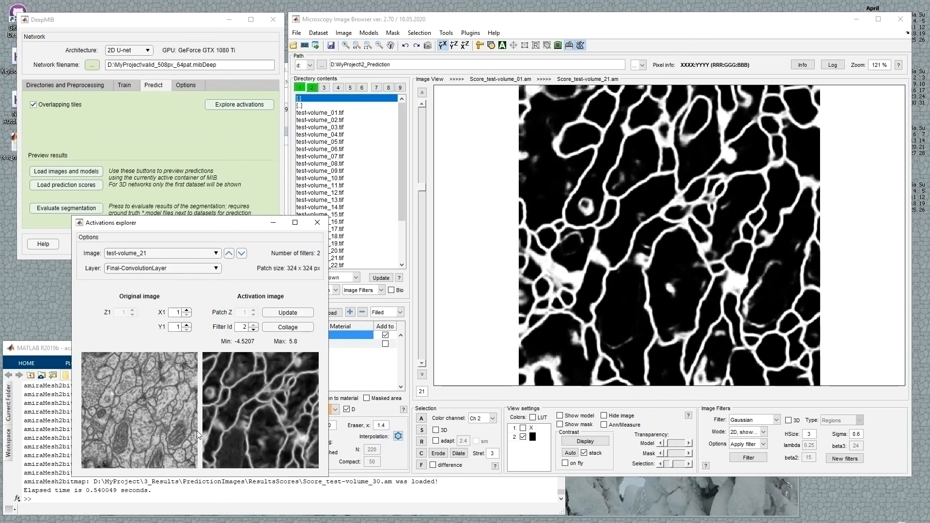
pyautogui.click(132, 254)
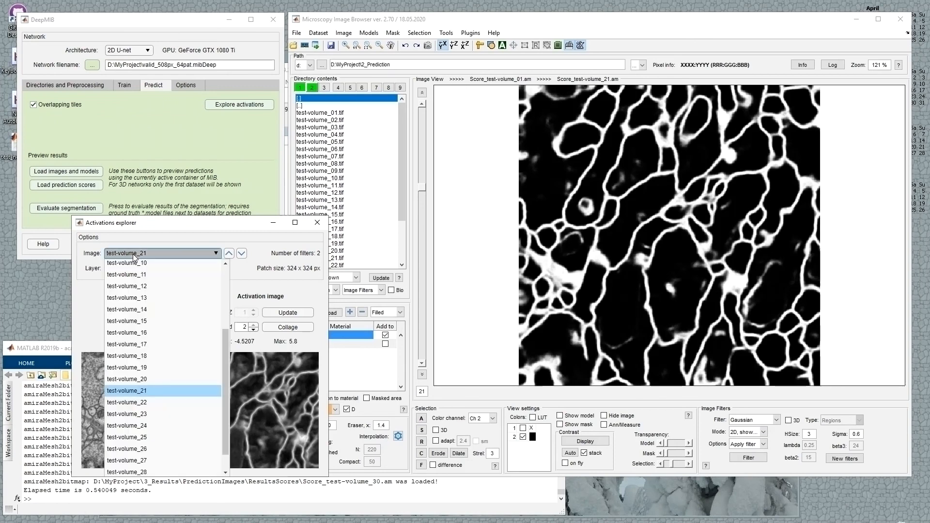
pyautogui.click(133, 254)
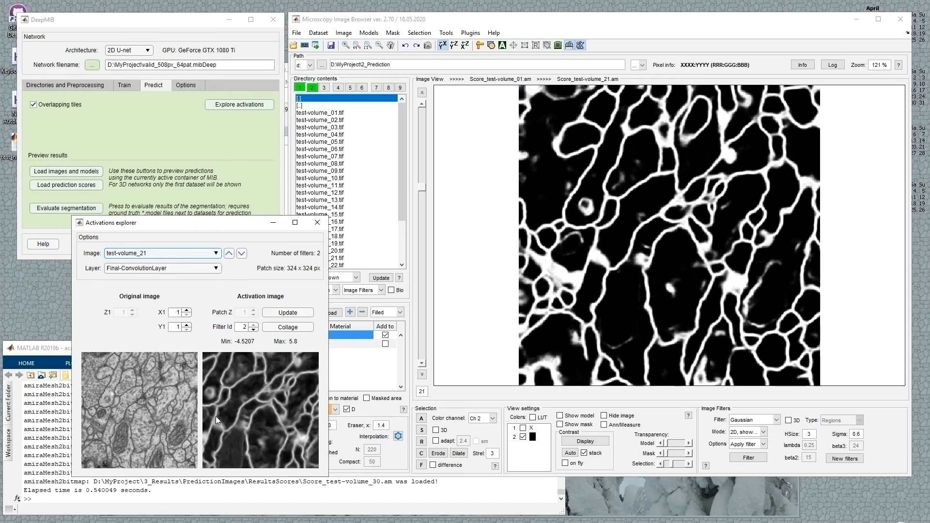
# Refresh the Final-ConvolutionLayer activation image of test-volume_21 and close the Activations explorer
pyautogui.click(288, 312)
pyautogui.click(156, 271)
pyautogui.click(156, 272)
pyautogui.click(646, 298)
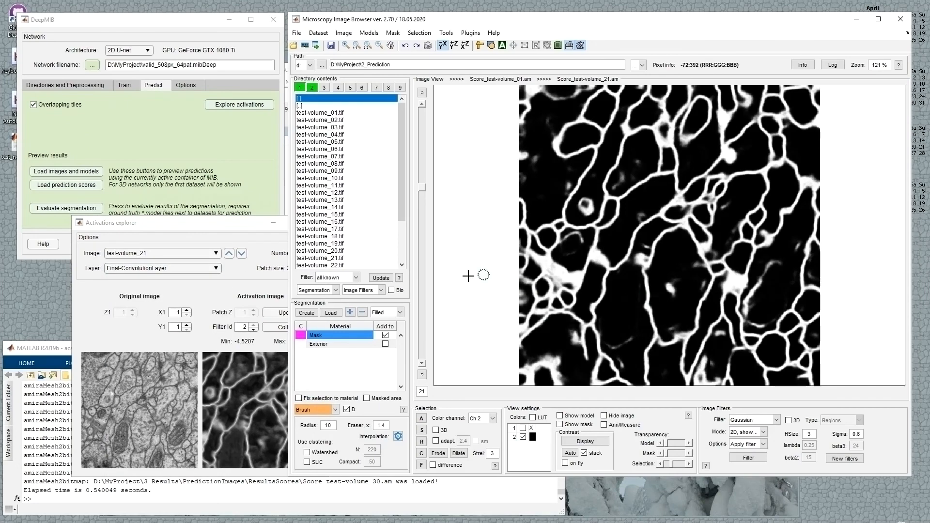
pyautogui.click(185, 230)
pyautogui.click(317, 224)
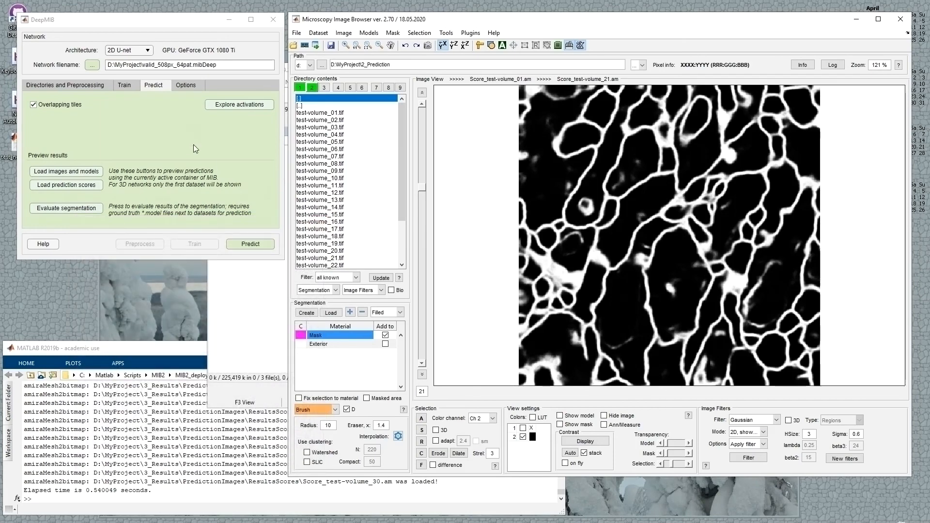
# Show DeepMIB's config file options, look at the MyProject folder's config and network files in Total Commander, and return to Microscopy Image Browser
pyautogui.click(182, 85)
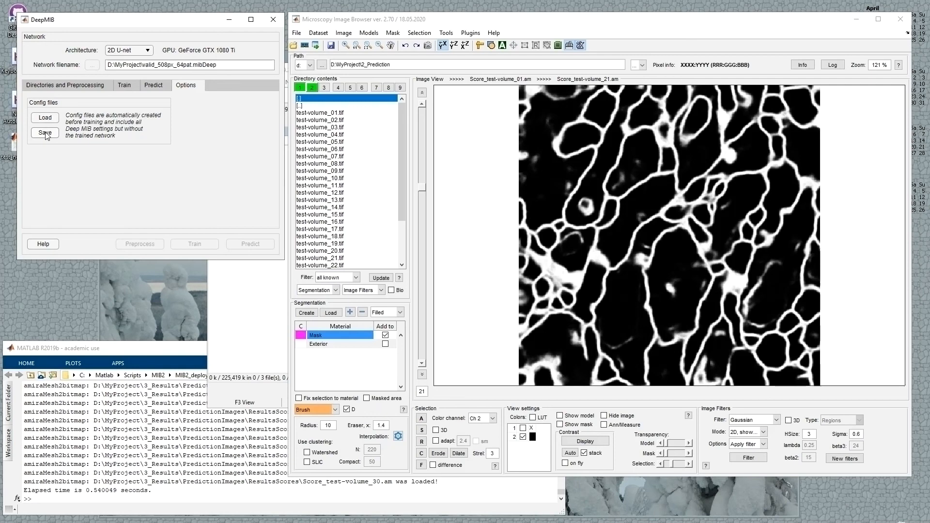
pyautogui.click(266, 334)
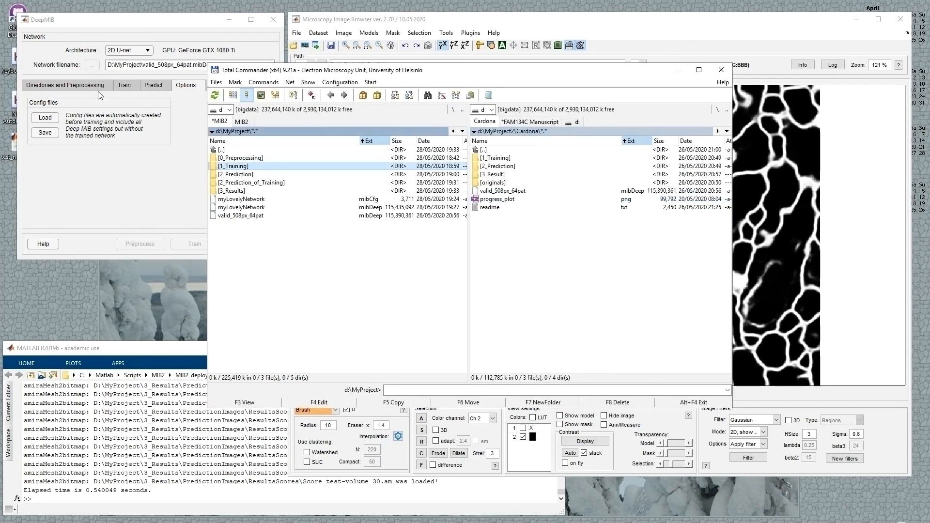
pyautogui.click(131, 216)
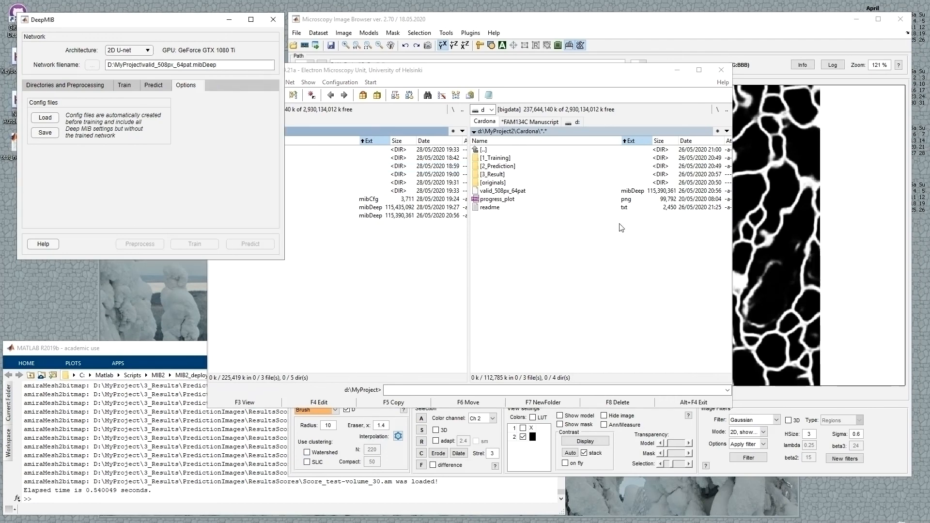
pyautogui.click(766, 243)
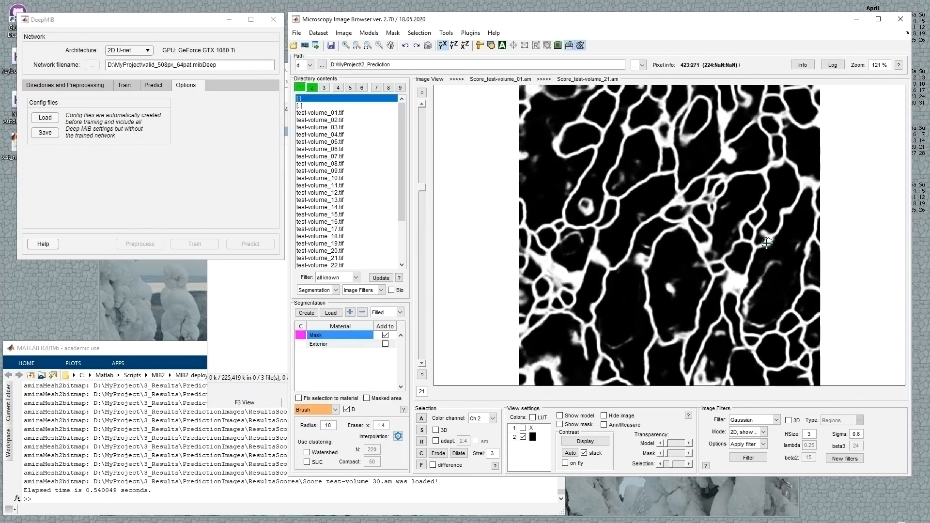